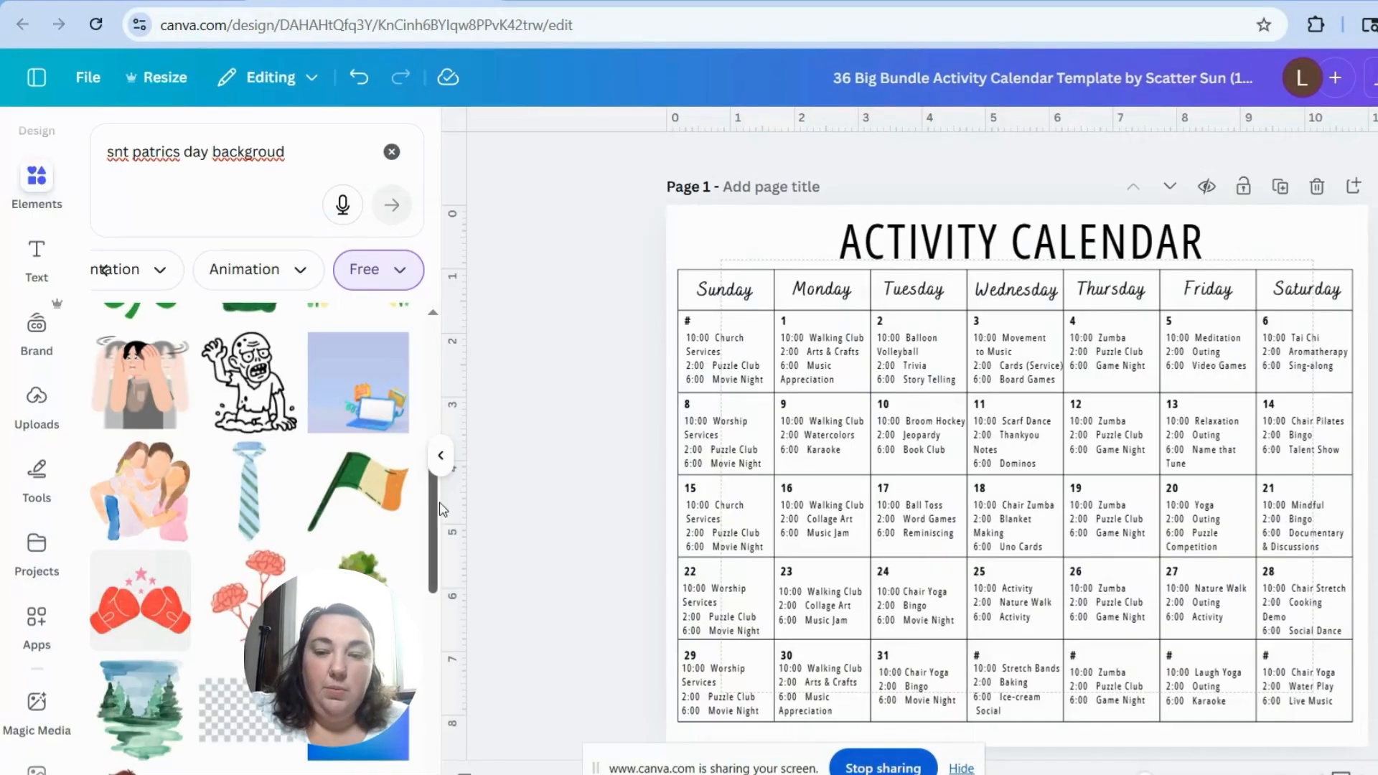
# Step: Duplicate the blank activity calendar page, and delete the duplicate
pyautogui.click(443, 463)
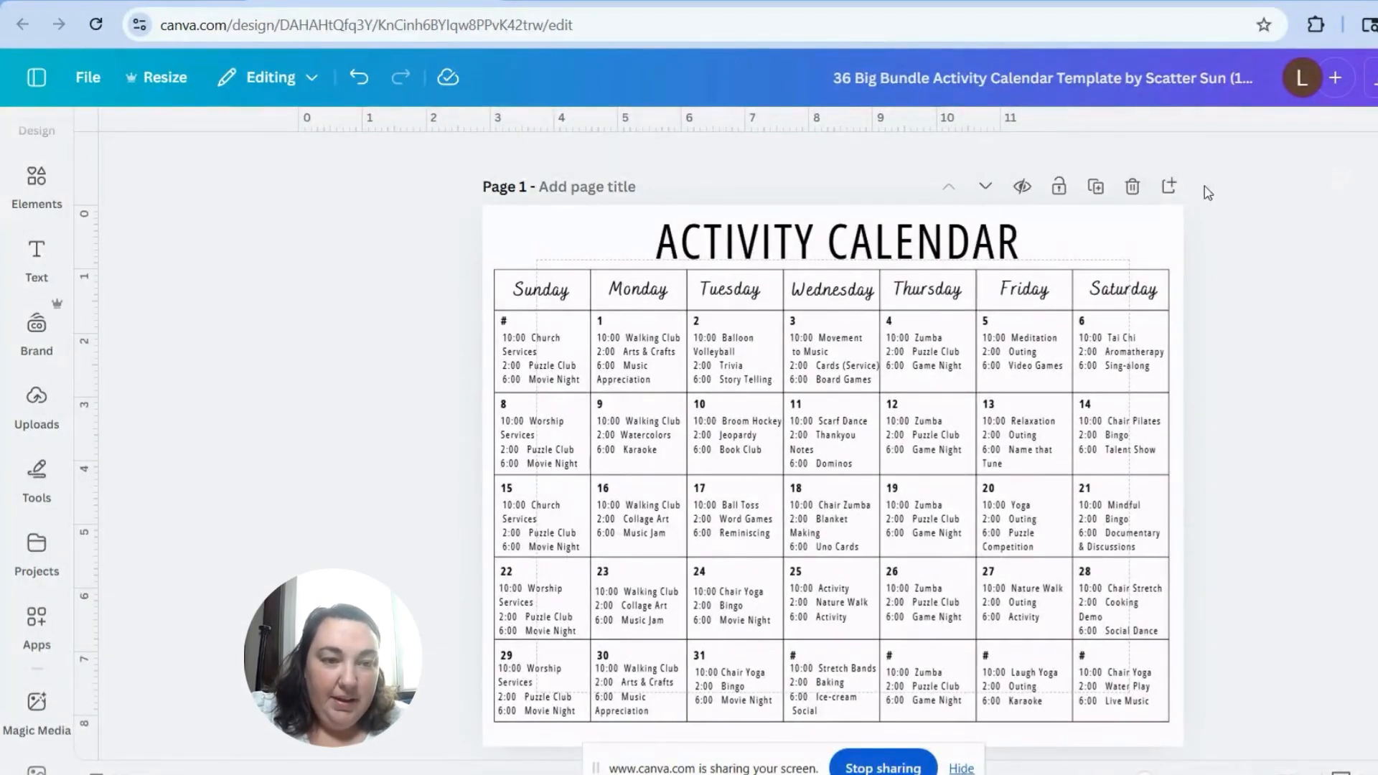
pyautogui.click(1169, 185)
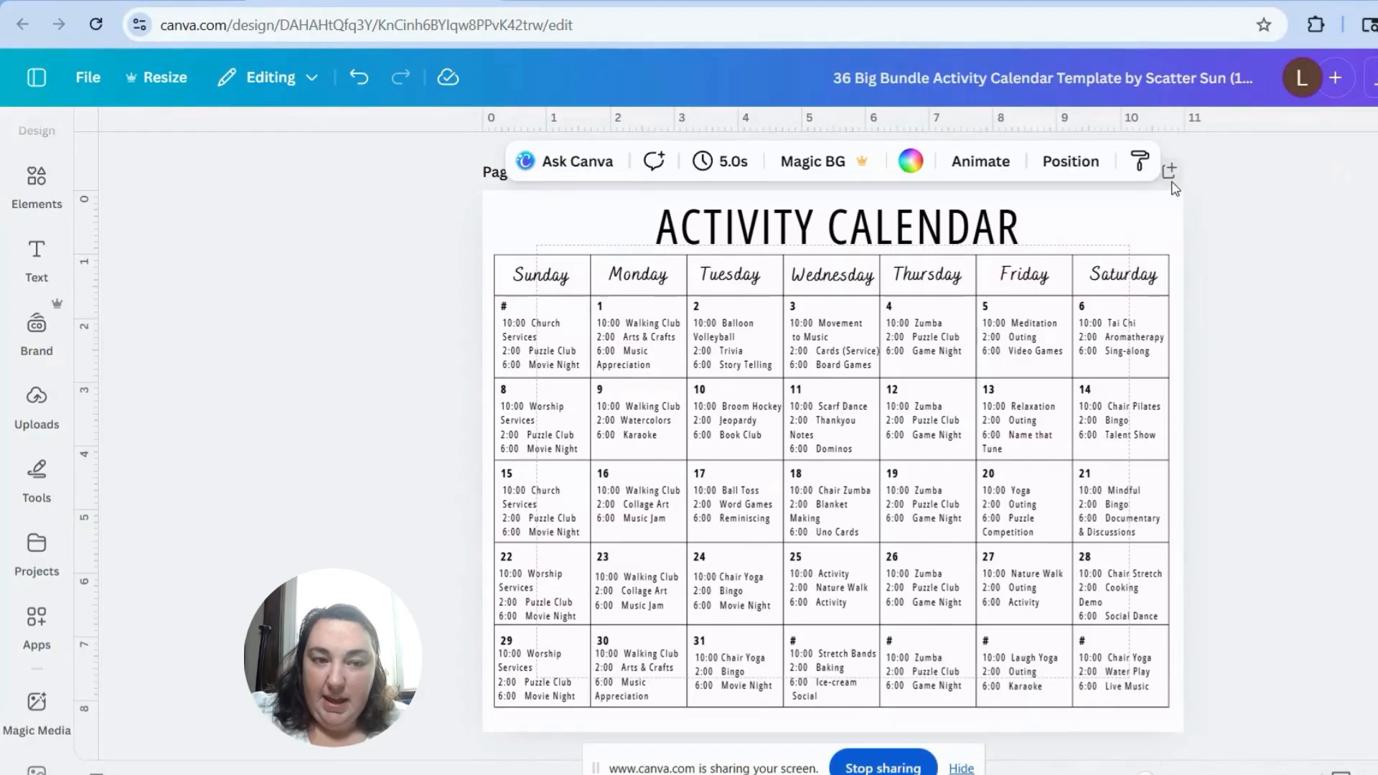
pyautogui.scroll(-5, 1172, 188)
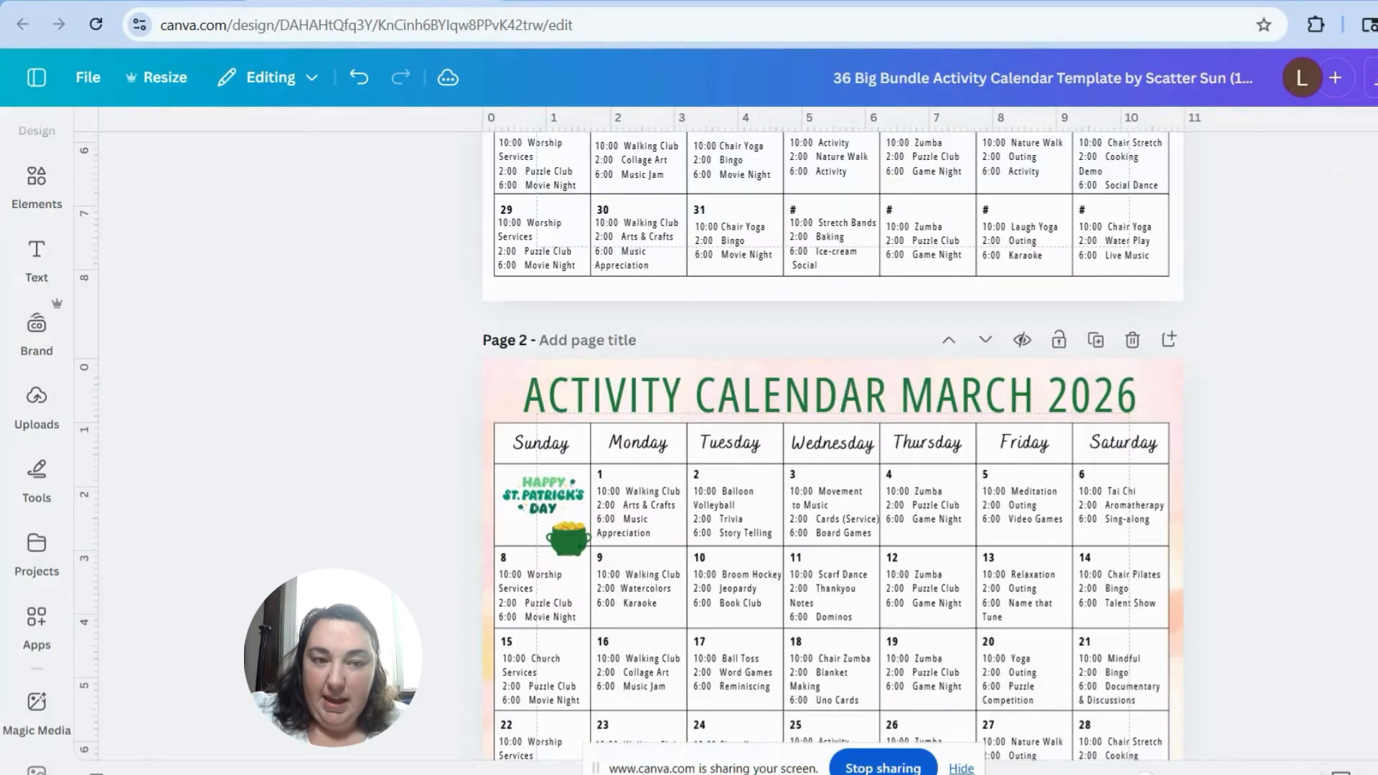
pyautogui.scroll(6, 1172, 188)
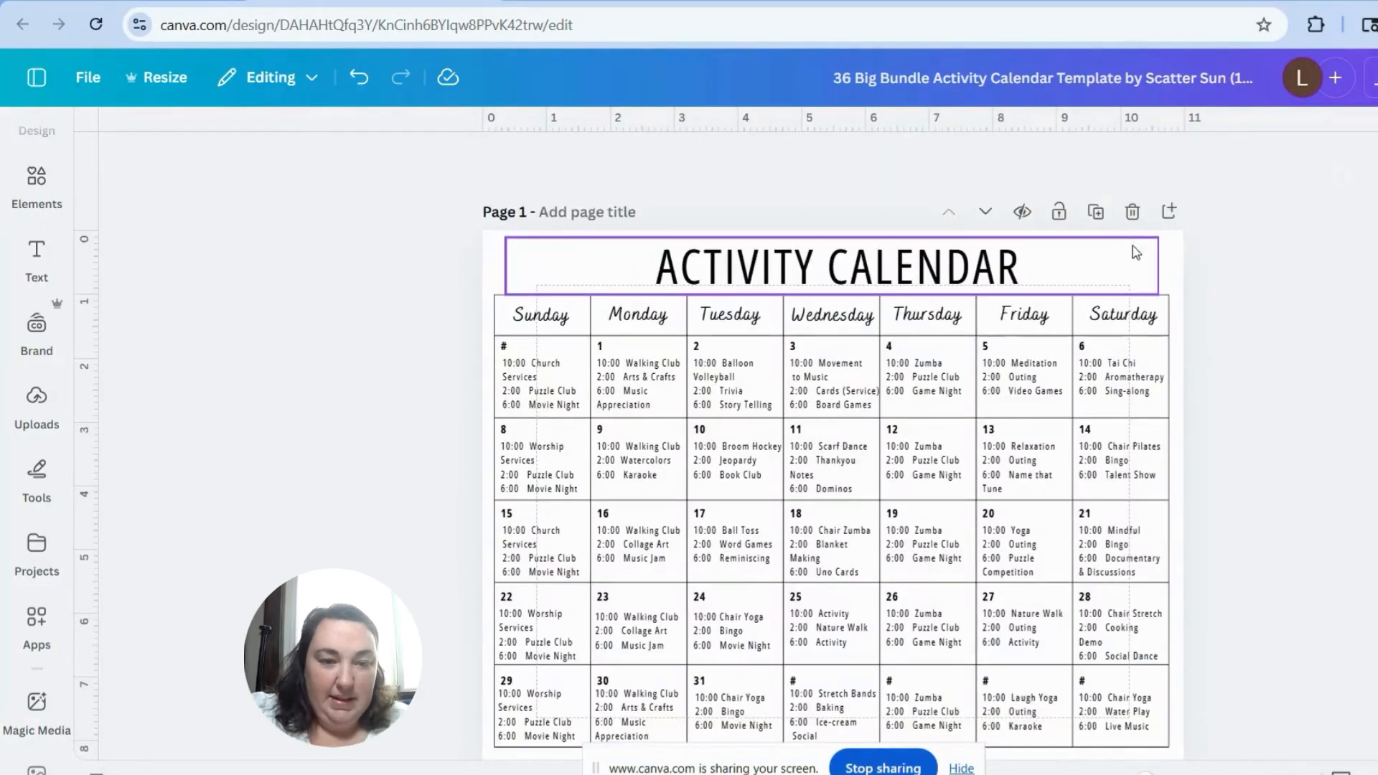
pyautogui.click(1097, 212)
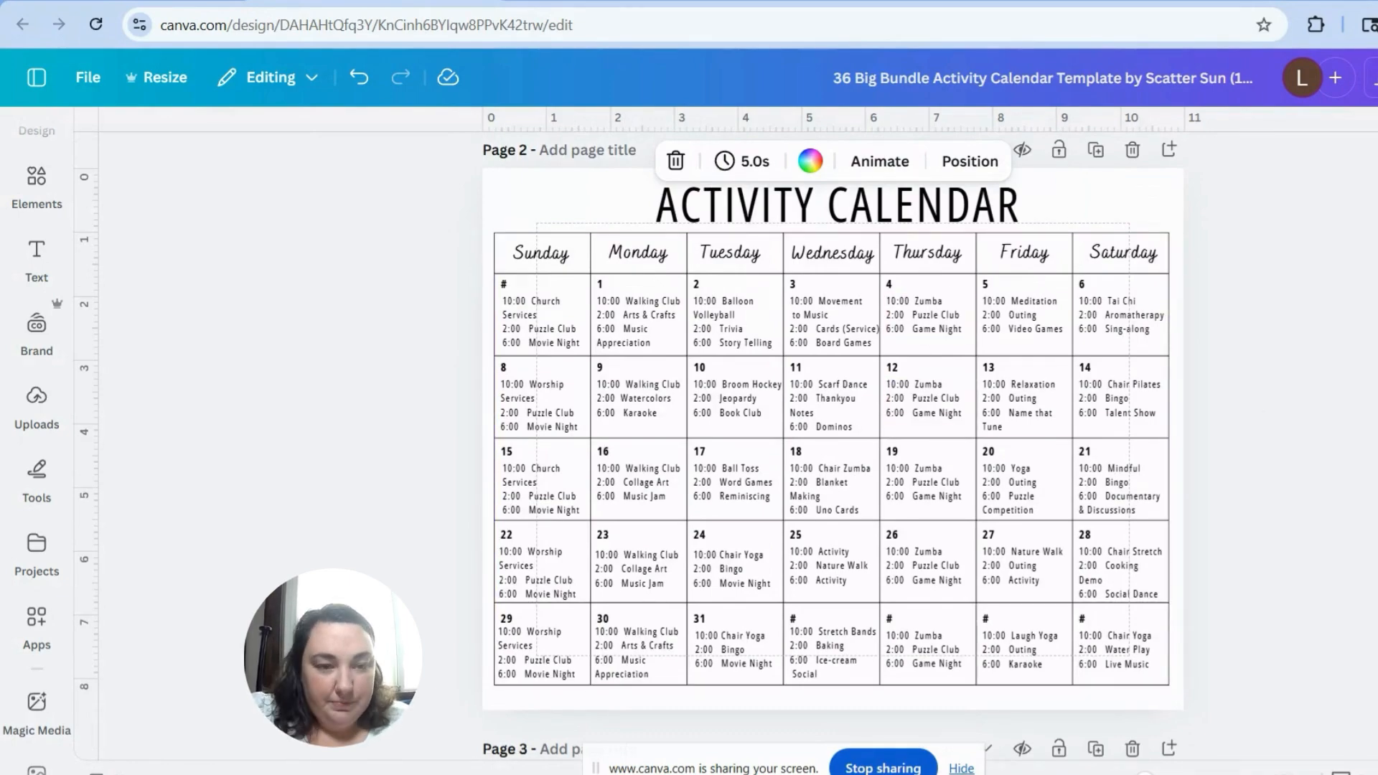
pyautogui.click(1133, 150)
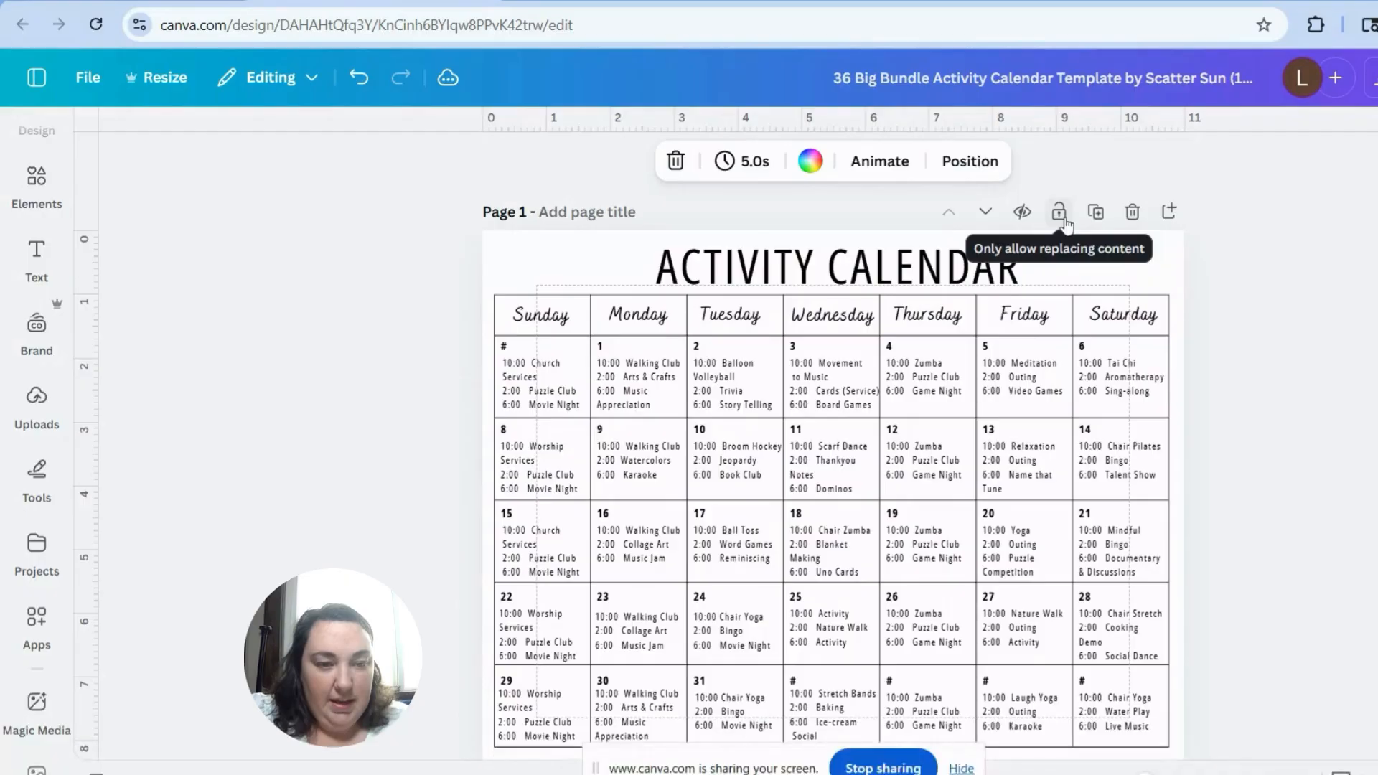
pyautogui.scroll(-1, 1066, 225)
pyautogui.click(832, 362)
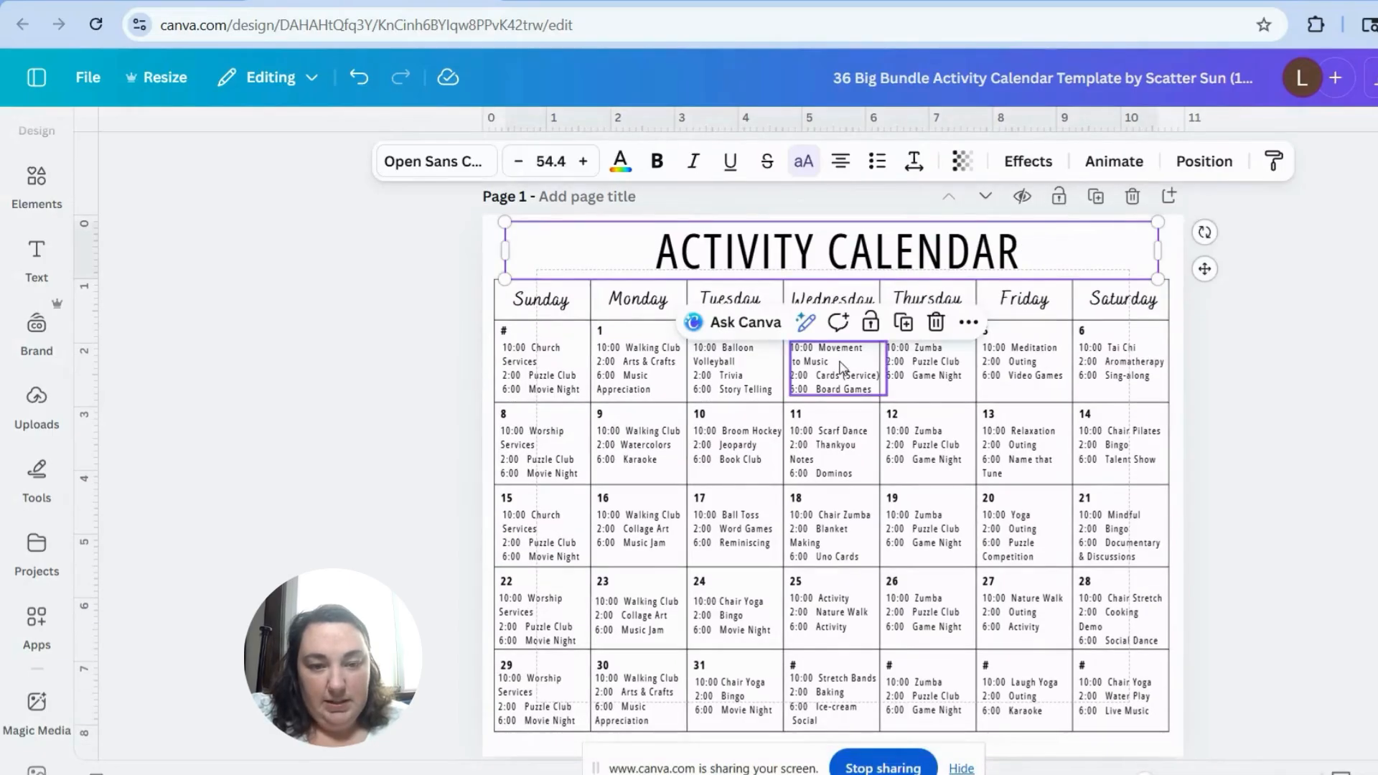
pyautogui.click(732, 370)
pyautogui.click(637, 379)
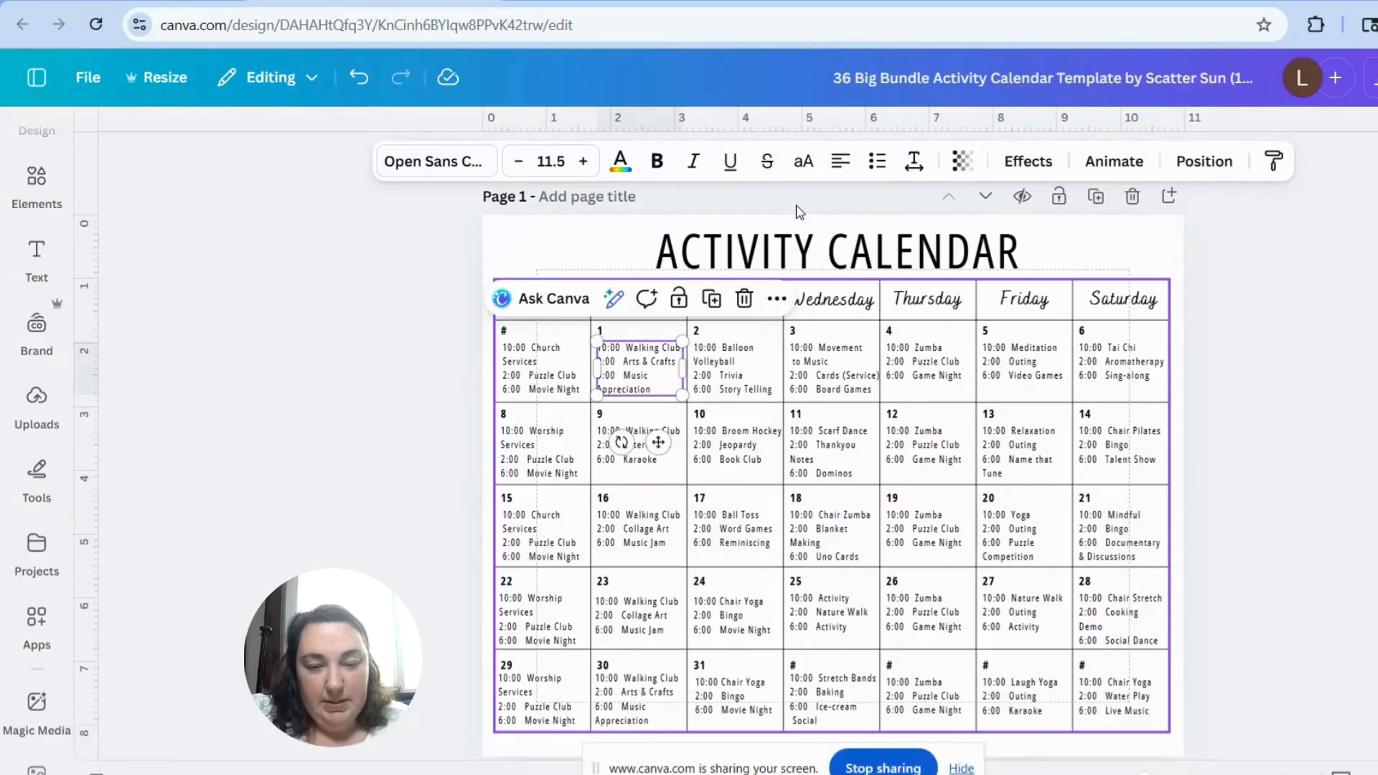
# Step: Replace the blank calendar page's title with "ACTIVITY CALENDAR MARCH 2026"
pyautogui.click(826, 240)
pyautogui.hotkey('shift', 'Home')
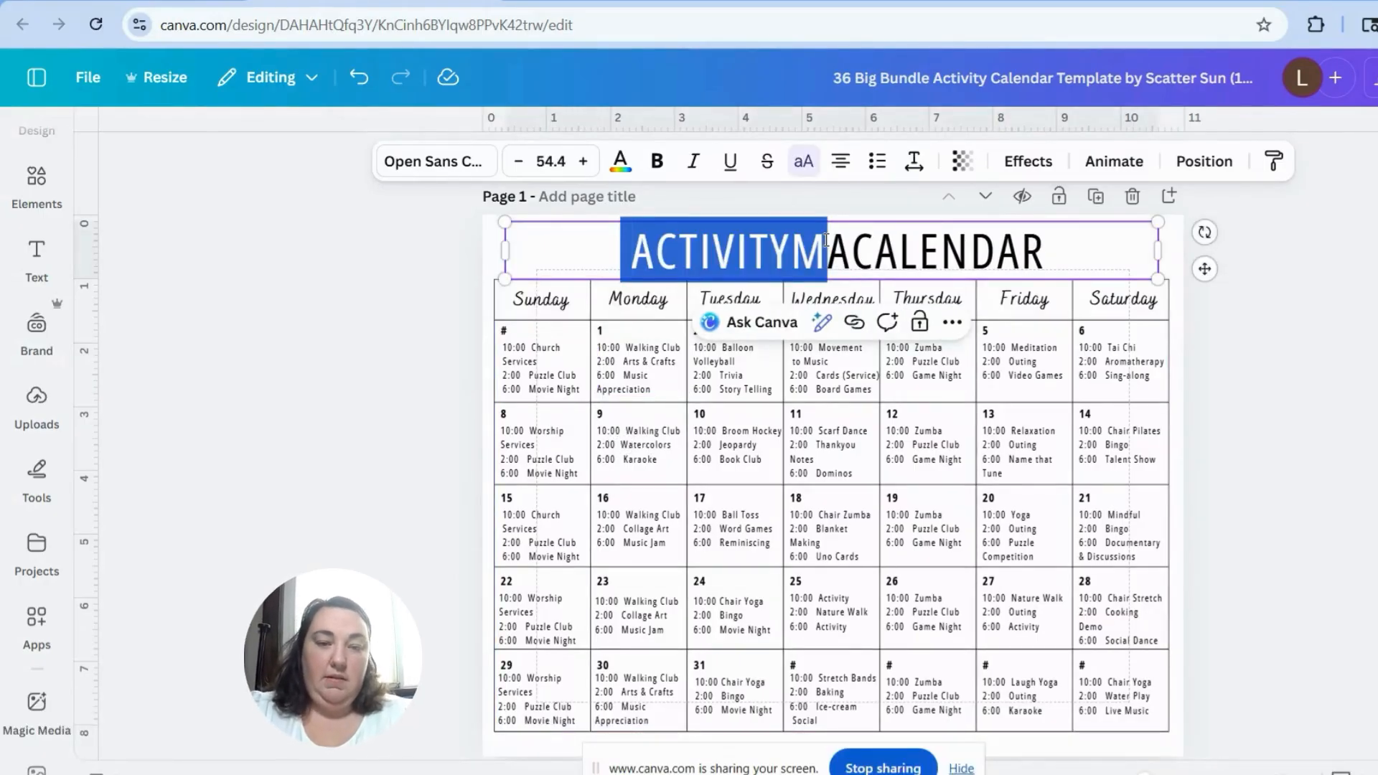
pyautogui.hotkey('ctrl', 'a')
pyautogui.write('ACTIVITY')
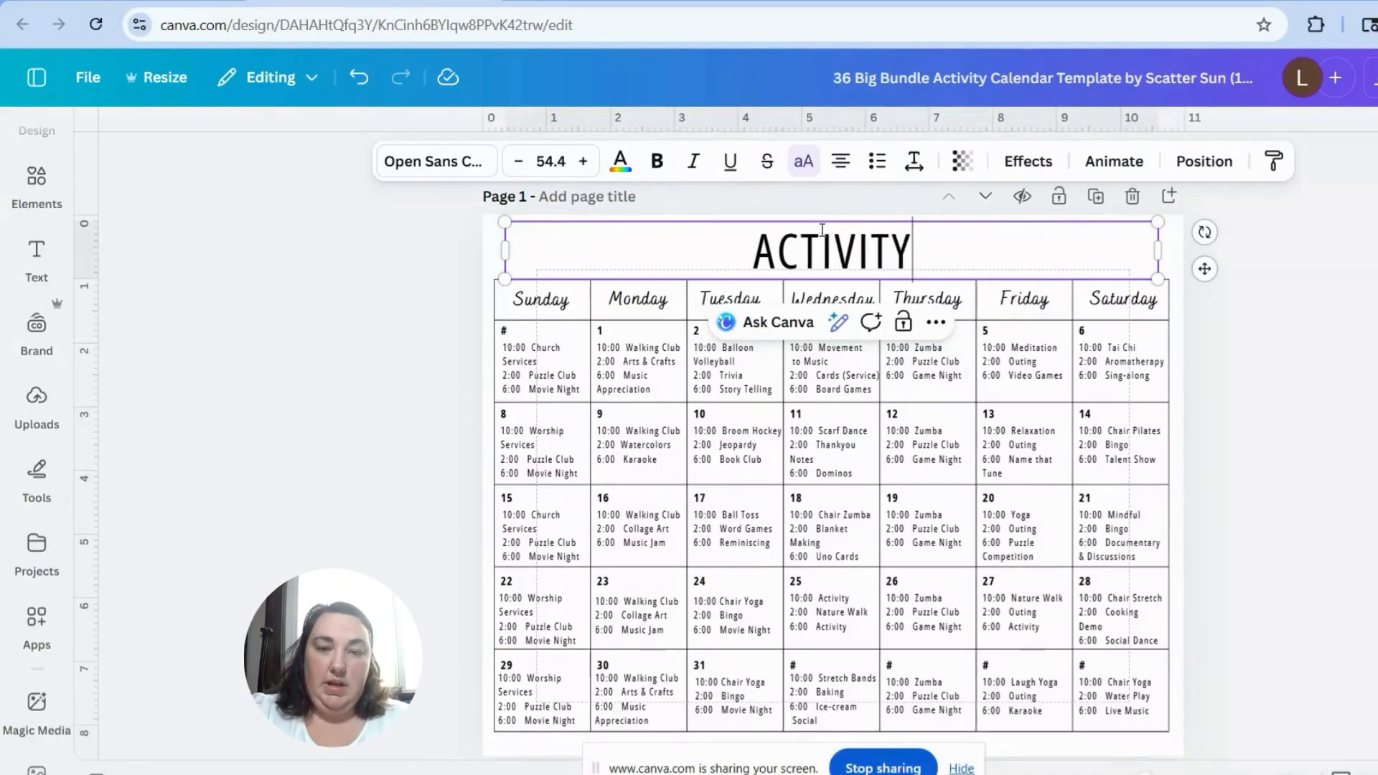
pyautogui.write(' CALENDAR MARCH 2026')
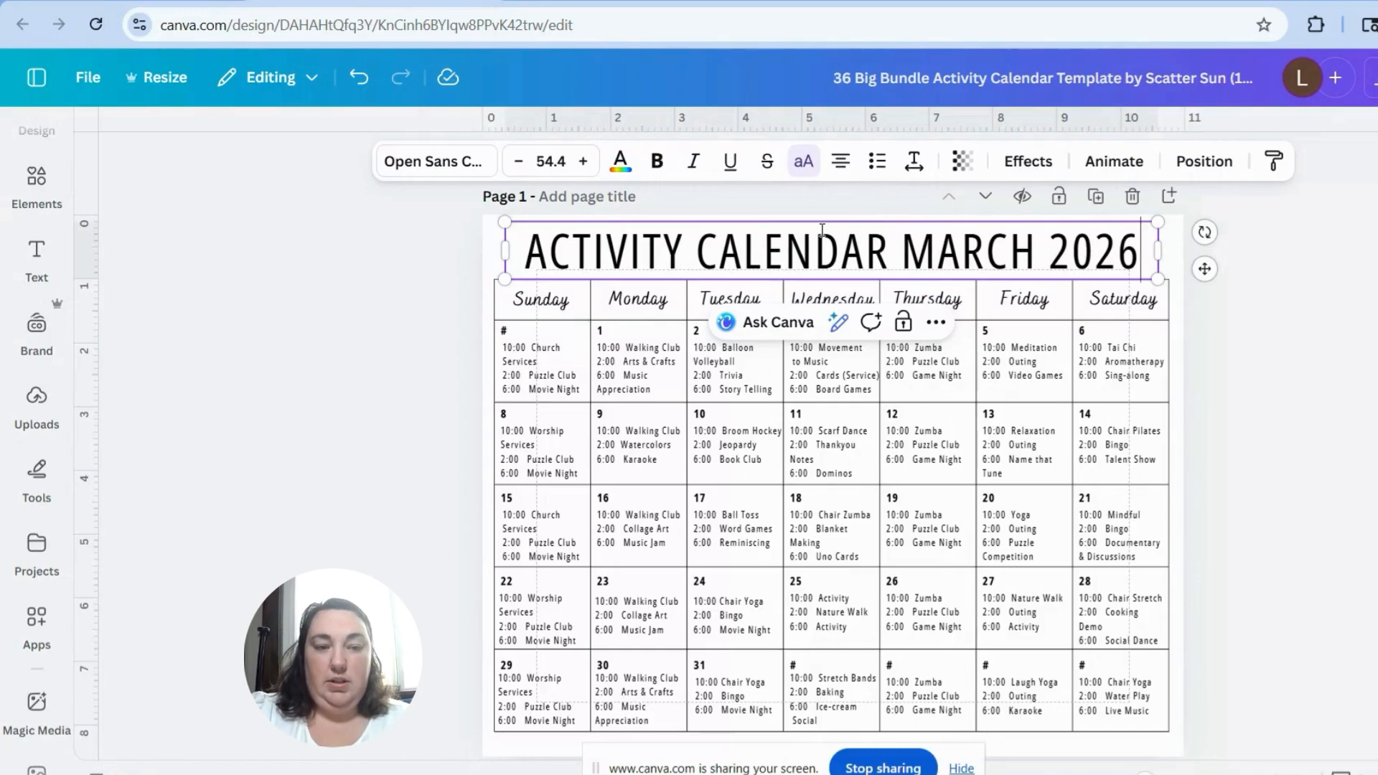
# Step: Change the font of the whole calendar title to Agrandir Tight
pyautogui.hotkey('ctrl', 'a')
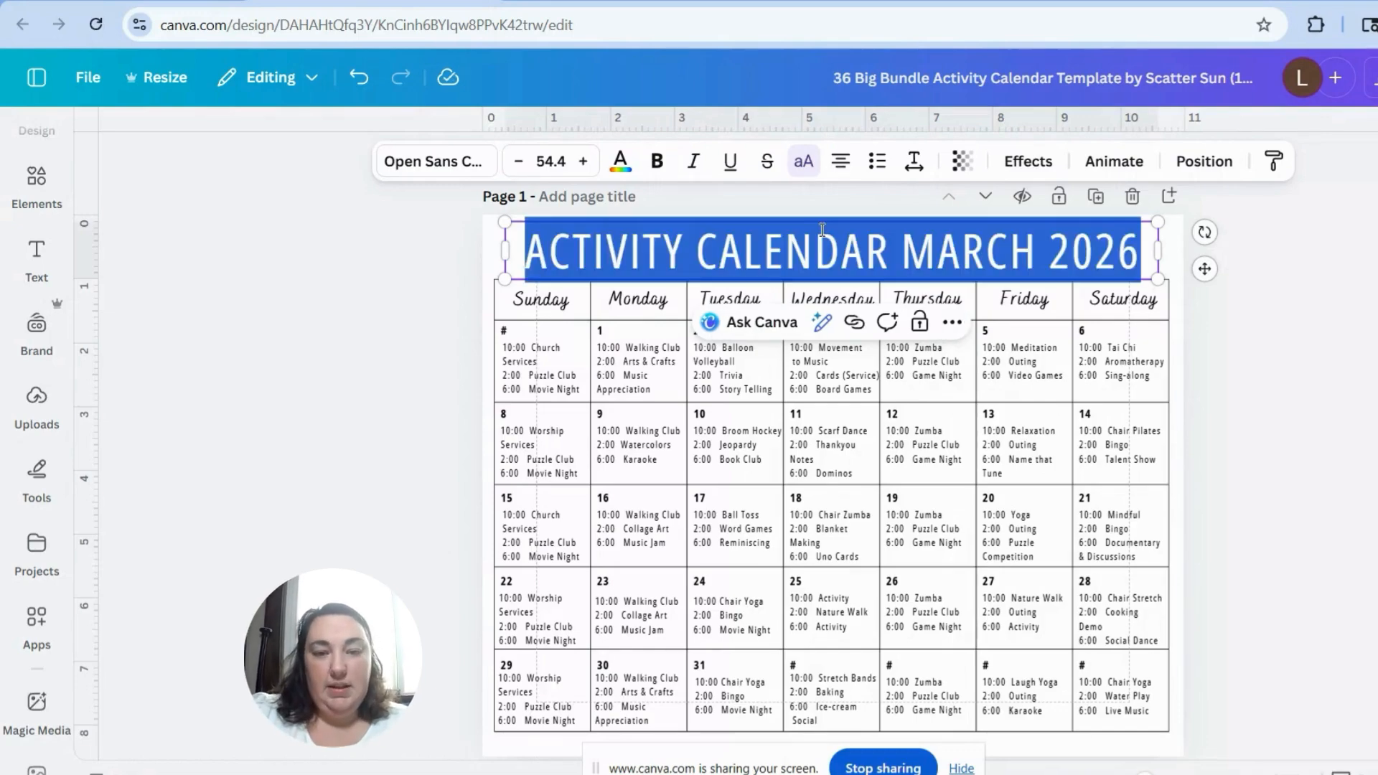
pyautogui.click(467, 167)
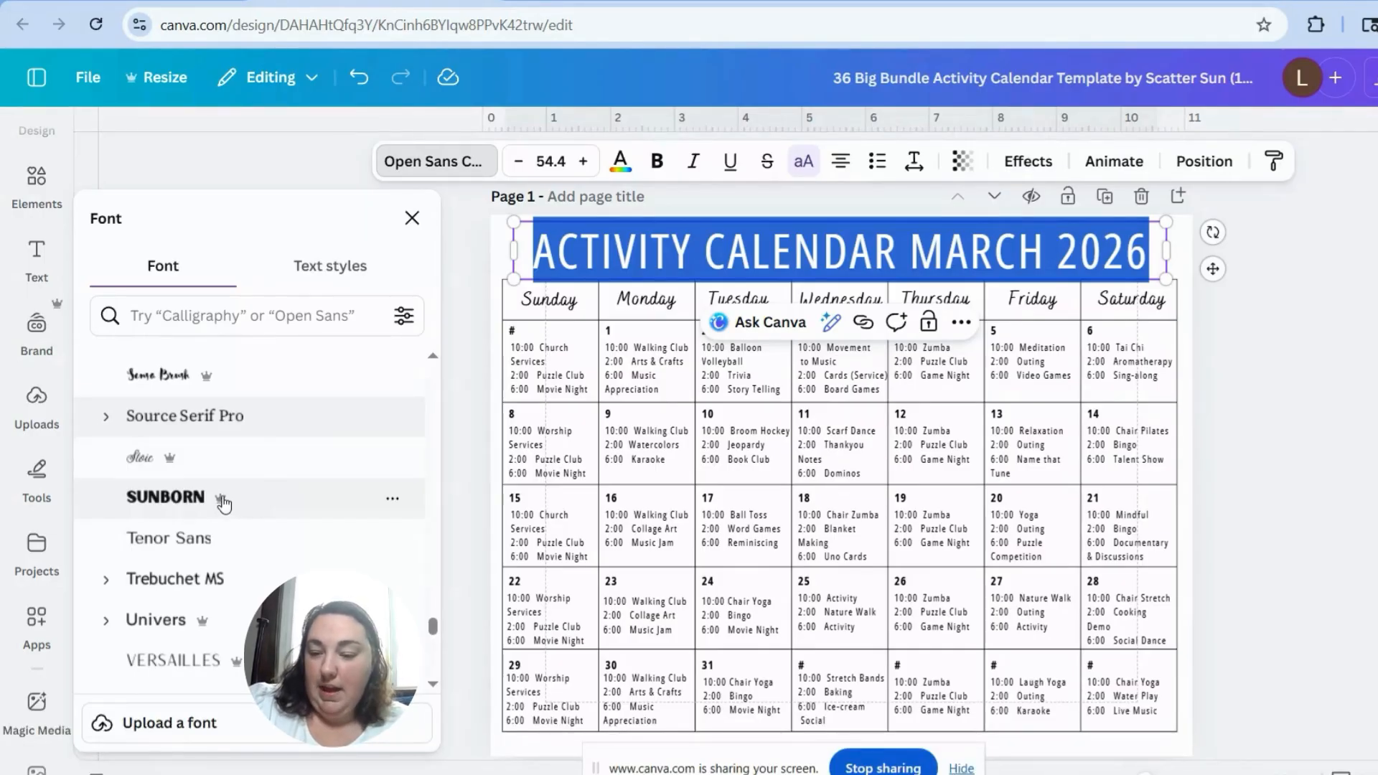
pyautogui.scroll(-5, 224, 505)
pyautogui.click(208, 514)
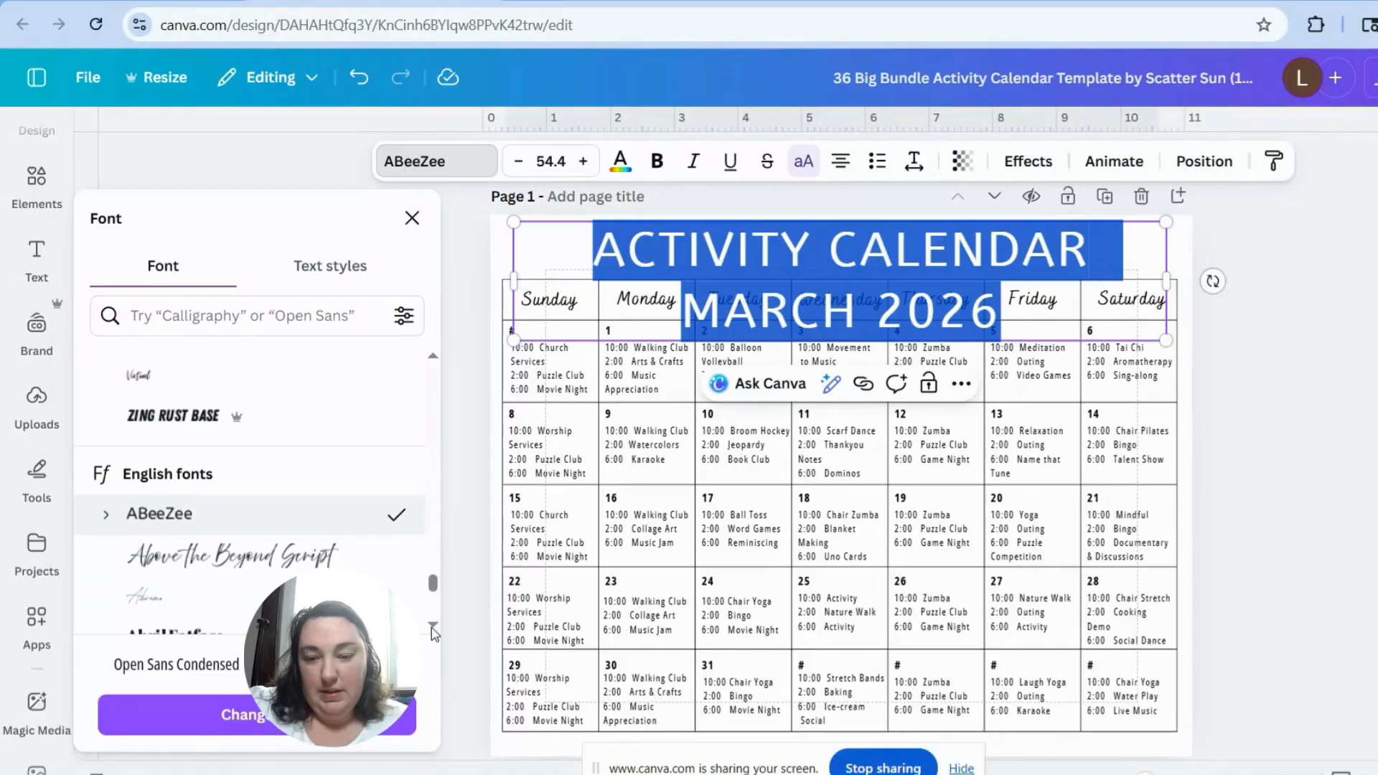
pyautogui.scroll(-8, 433, 627)
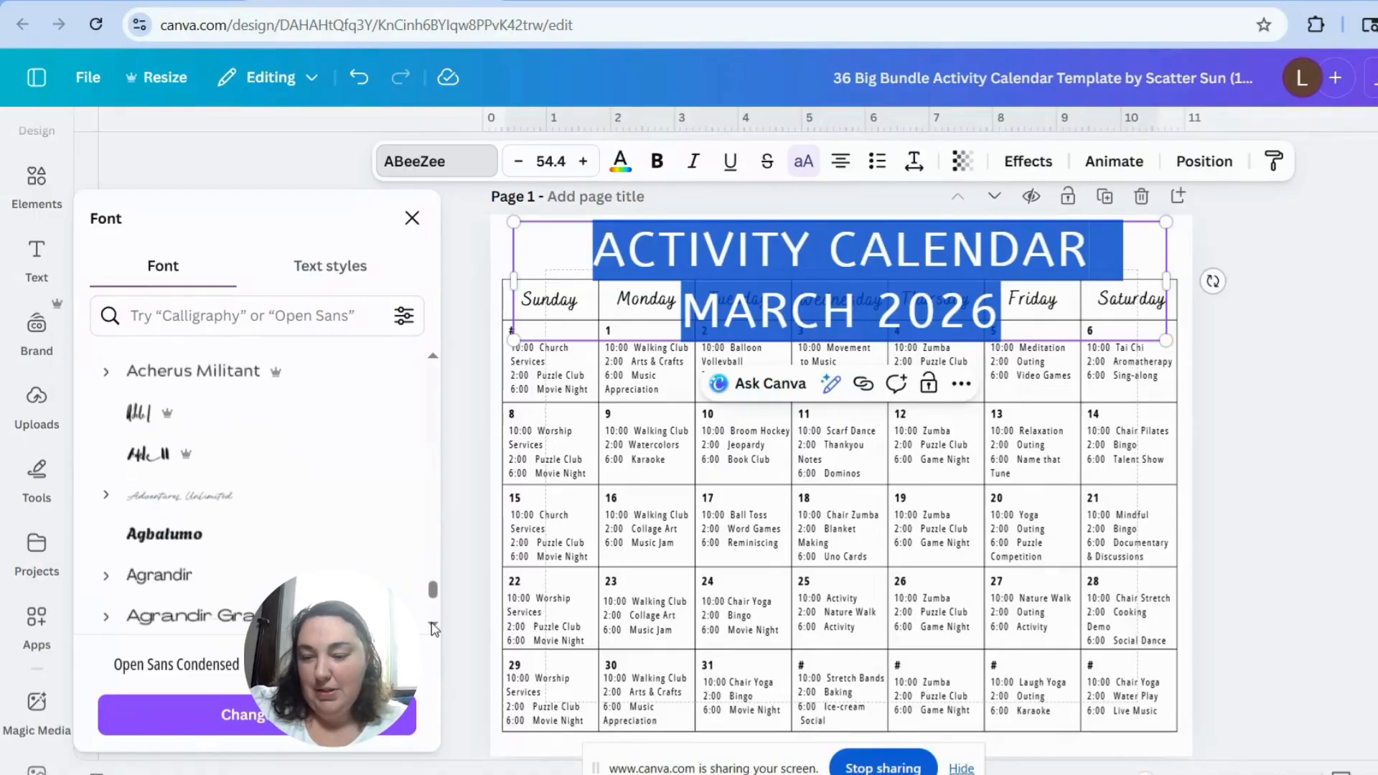
pyautogui.scroll(-3, 433, 627)
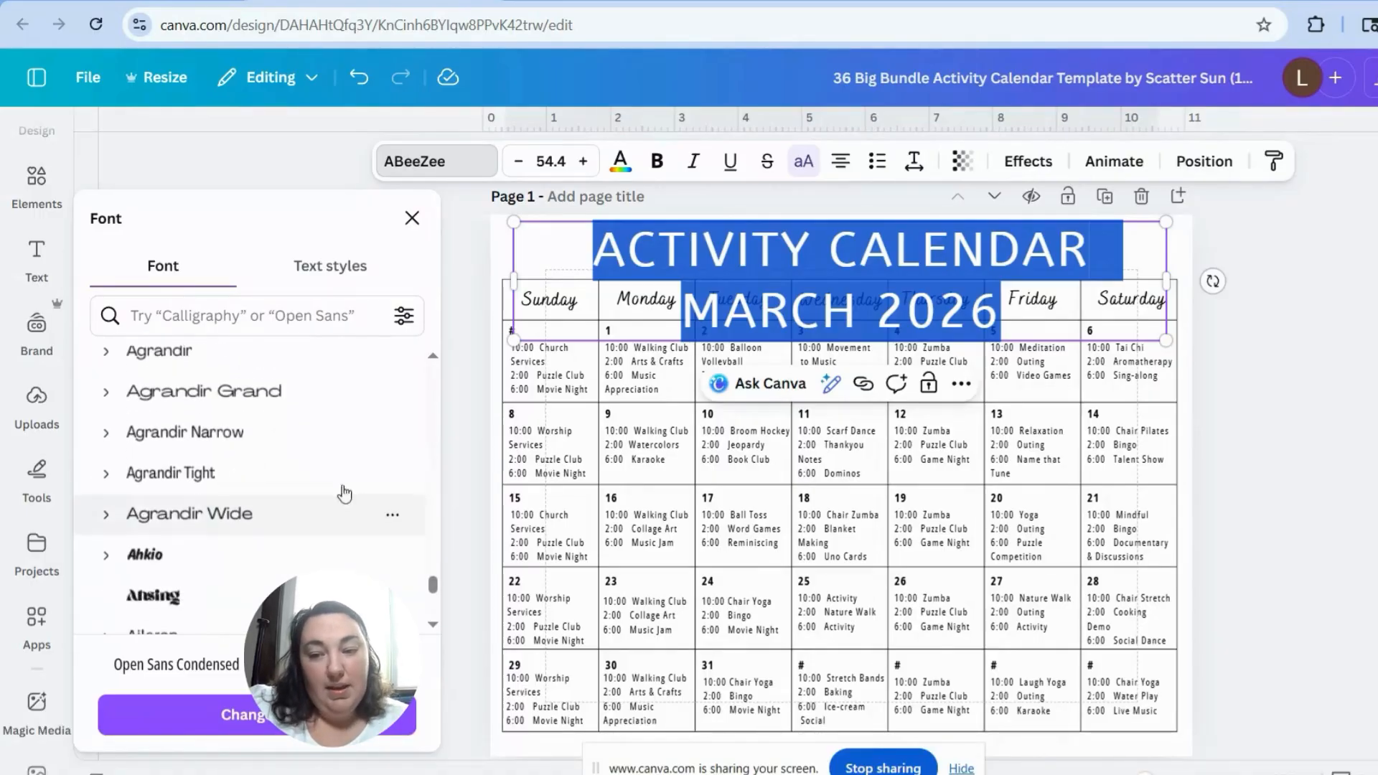
pyautogui.click(337, 477)
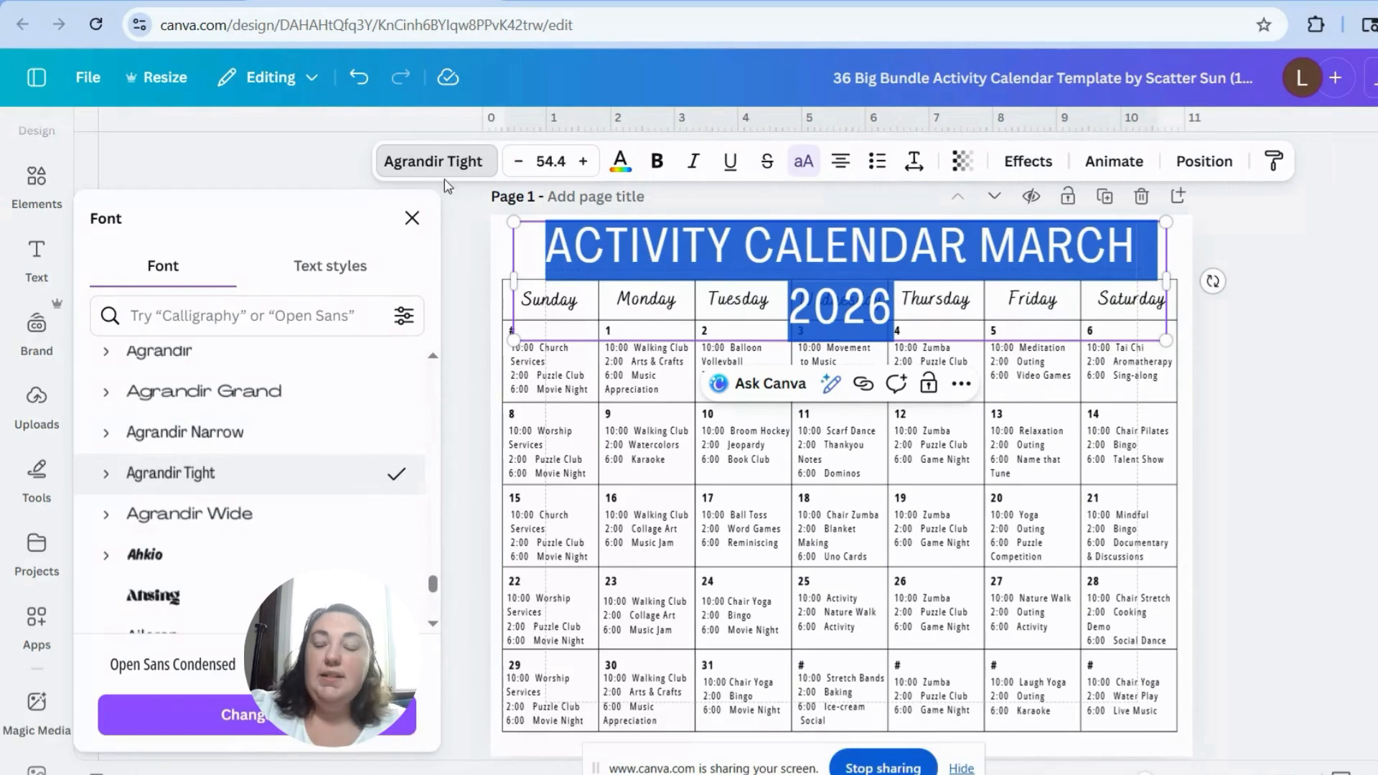
# Step: Reduce the calendar title's font size to 48.4 and colour its text red (#e03d23)
pyautogui.click(519, 167)
pyautogui.click(520, 167)
pyautogui.click(519, 167)
pyautogui.click(520, 167)
pyautogui.click(520, 167)
pyautogui.click(520, 166)
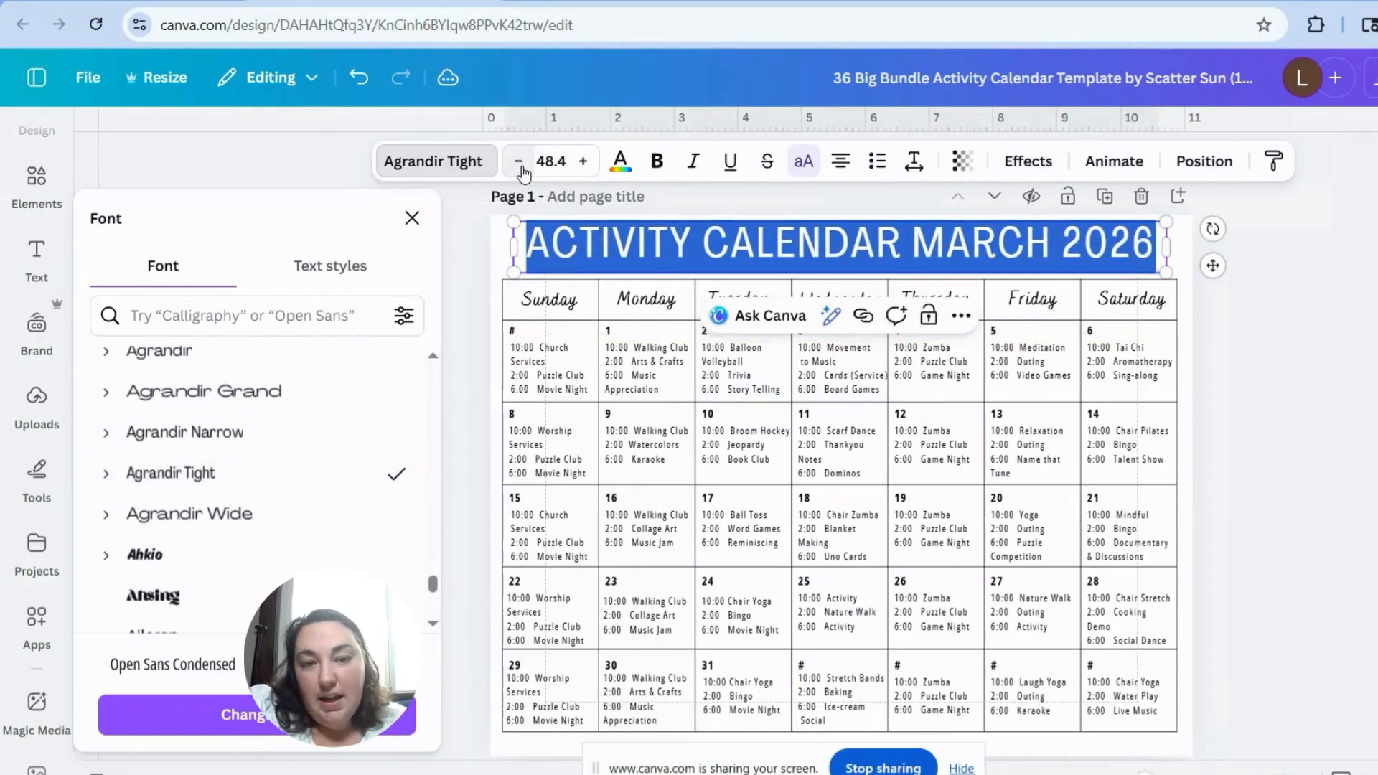
pyautogui.click(620, 163)
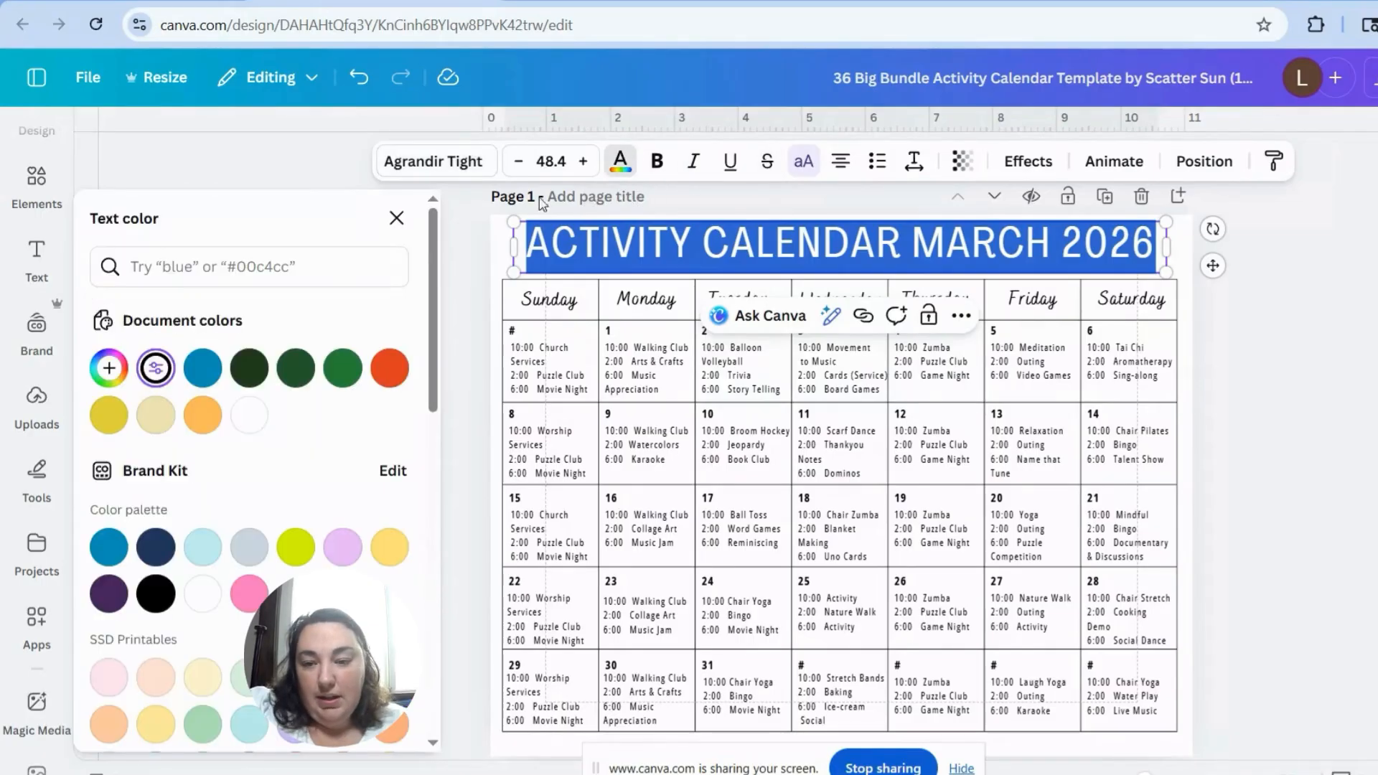
pyautogui.click(390, 368)
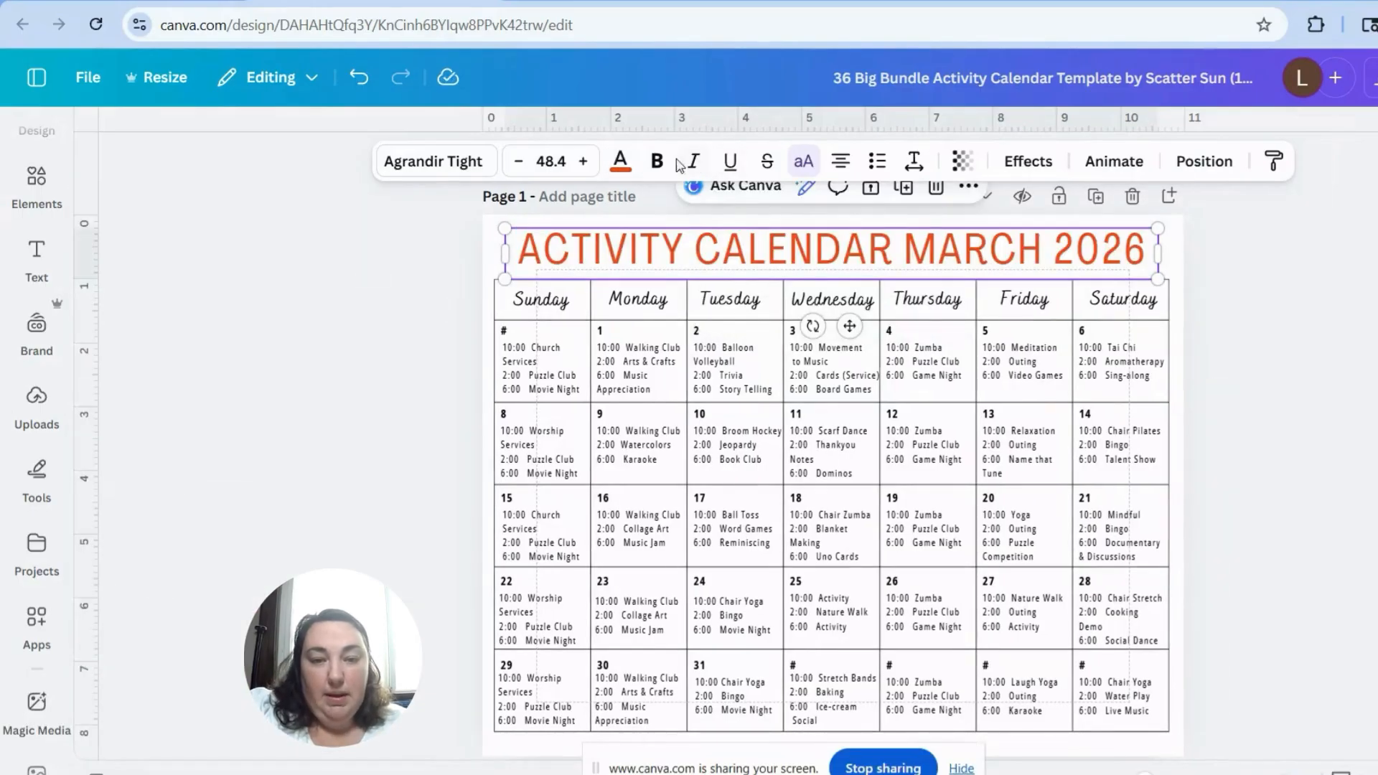
# Step: Try bold, italic and underline formatting on the calendar title, and turn each one off again
pyautogui.click(657, 161)
pyautogui.click(693, 164)
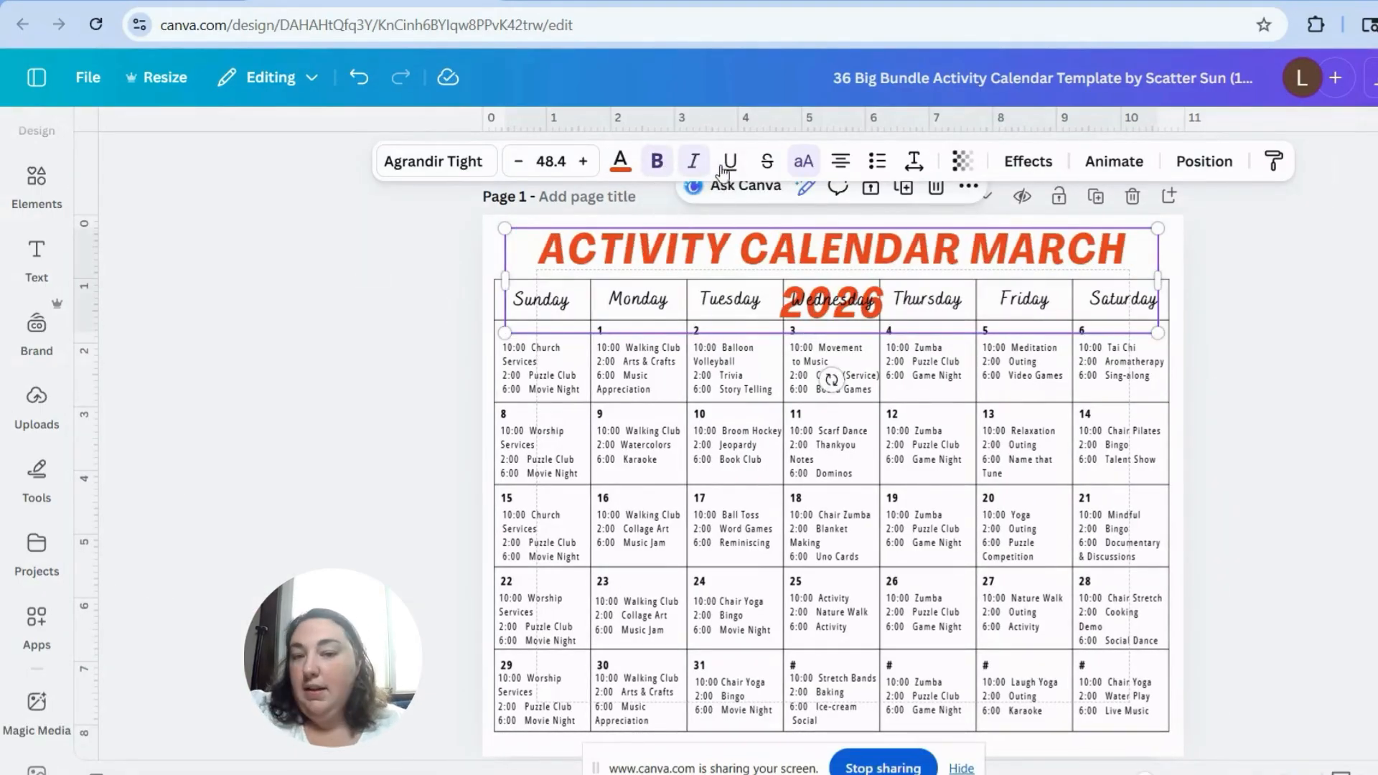
pyautogui.click(729, 163)
pyautogui.click(729, 162)
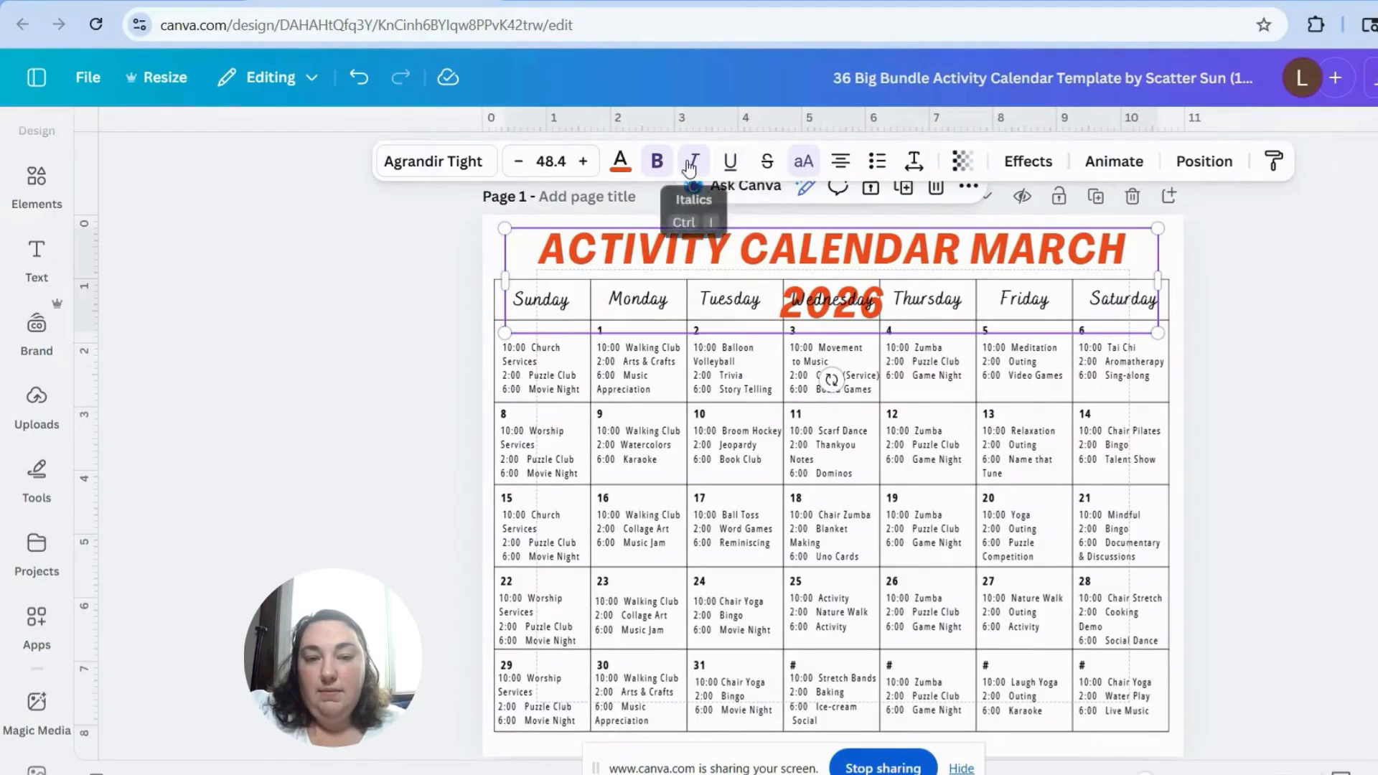
pyautogui.click(693, 162)
pyautogui.click(657, 161)
# Step: Turn off the all-uppercase setting for the calendar title
pyautogui.click(817, 175)
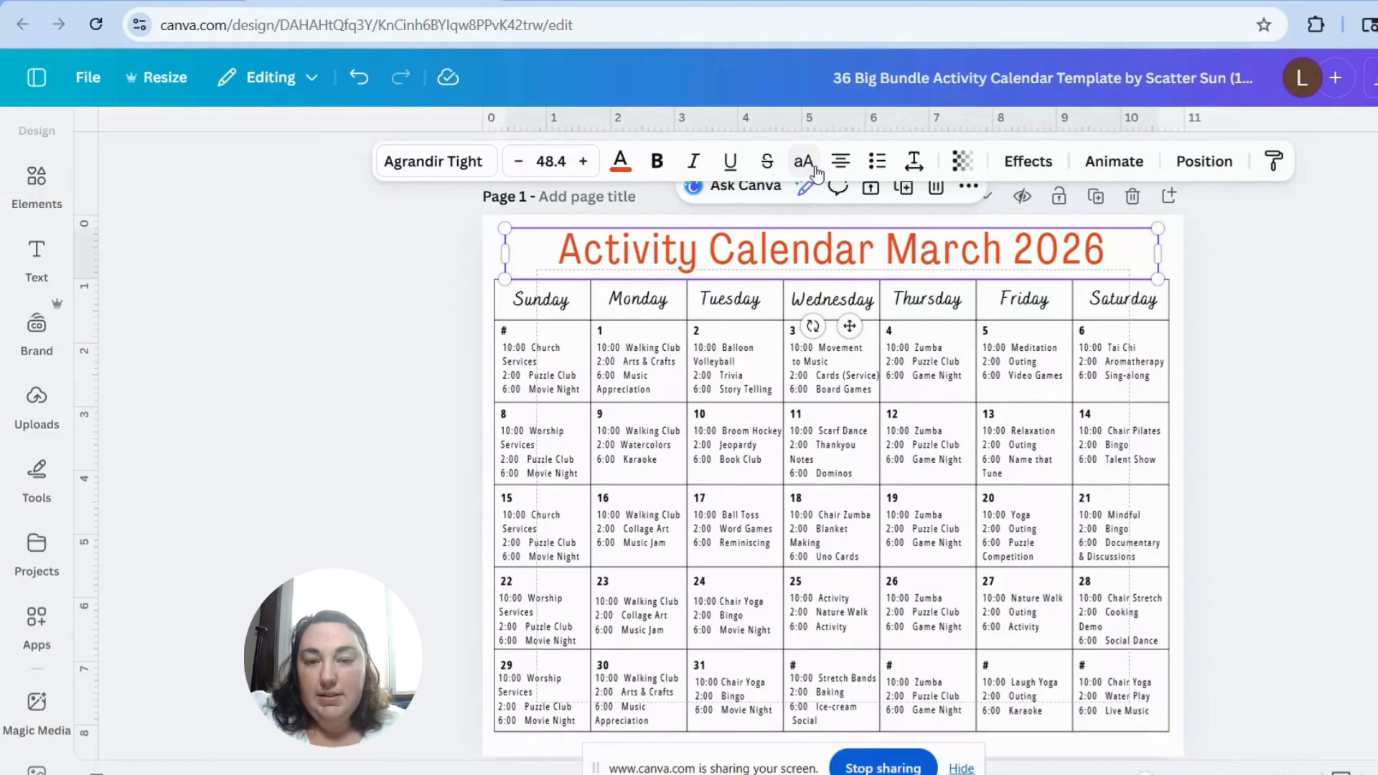
pyautogui.click(817, 173)
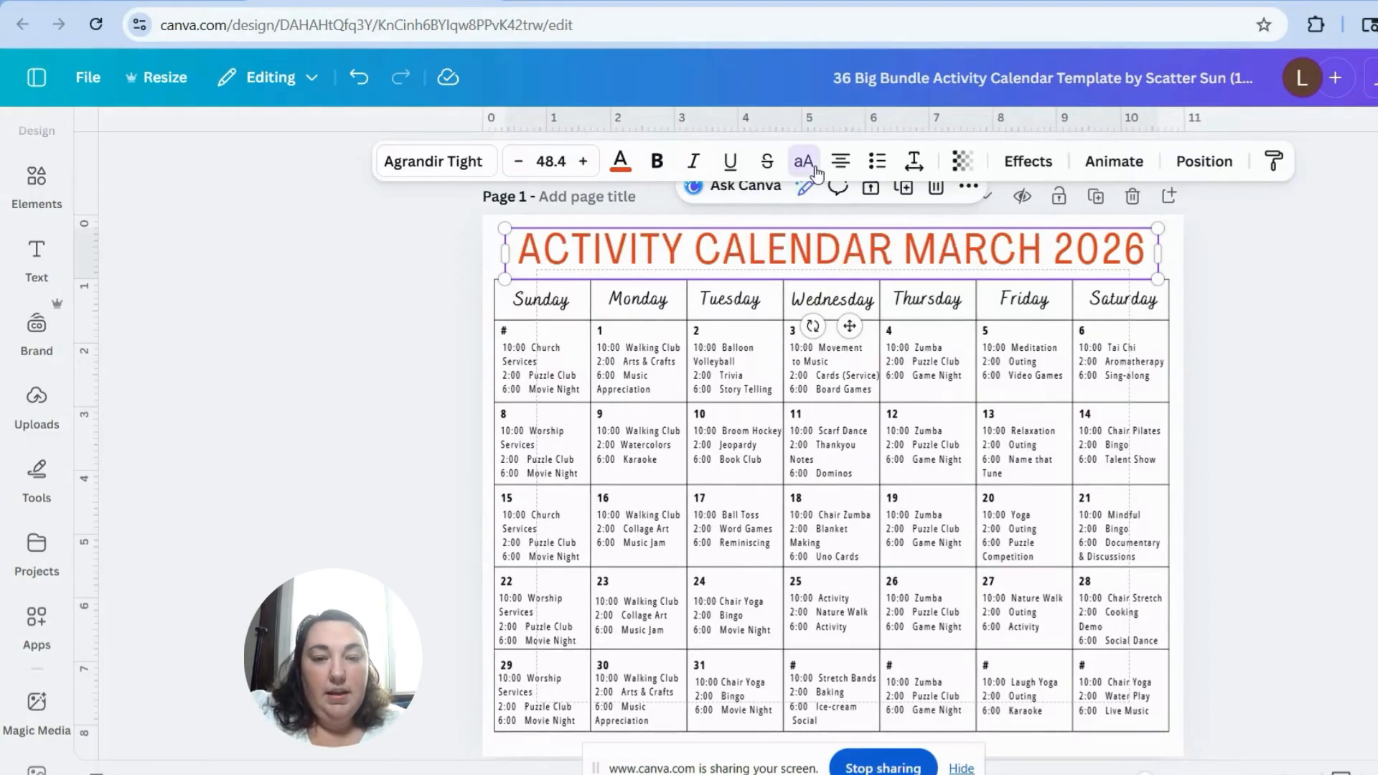
pyautogui.click(817, 173)
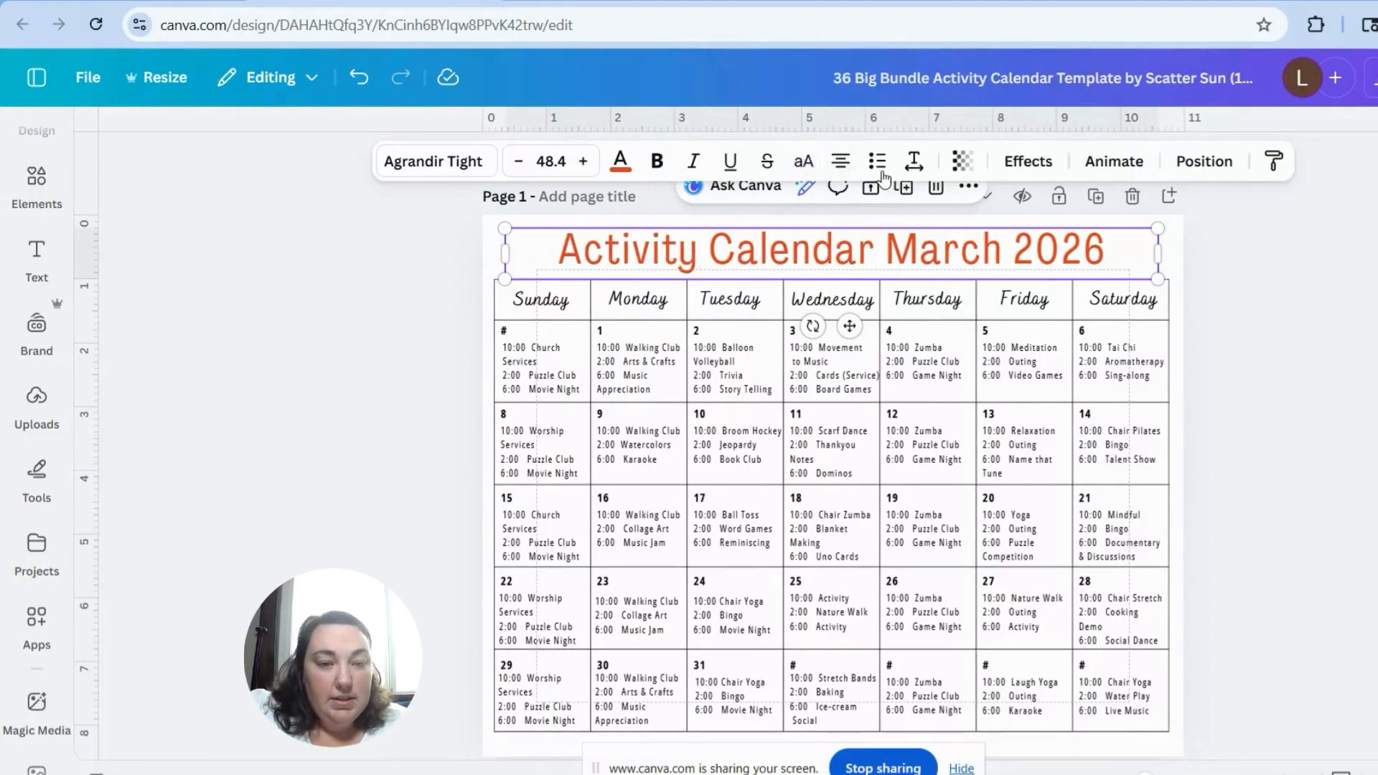
# Step: Try other alignments and list styles on the calendar title, returning it to centred text without bullets
pyautogui.click(842, 164)
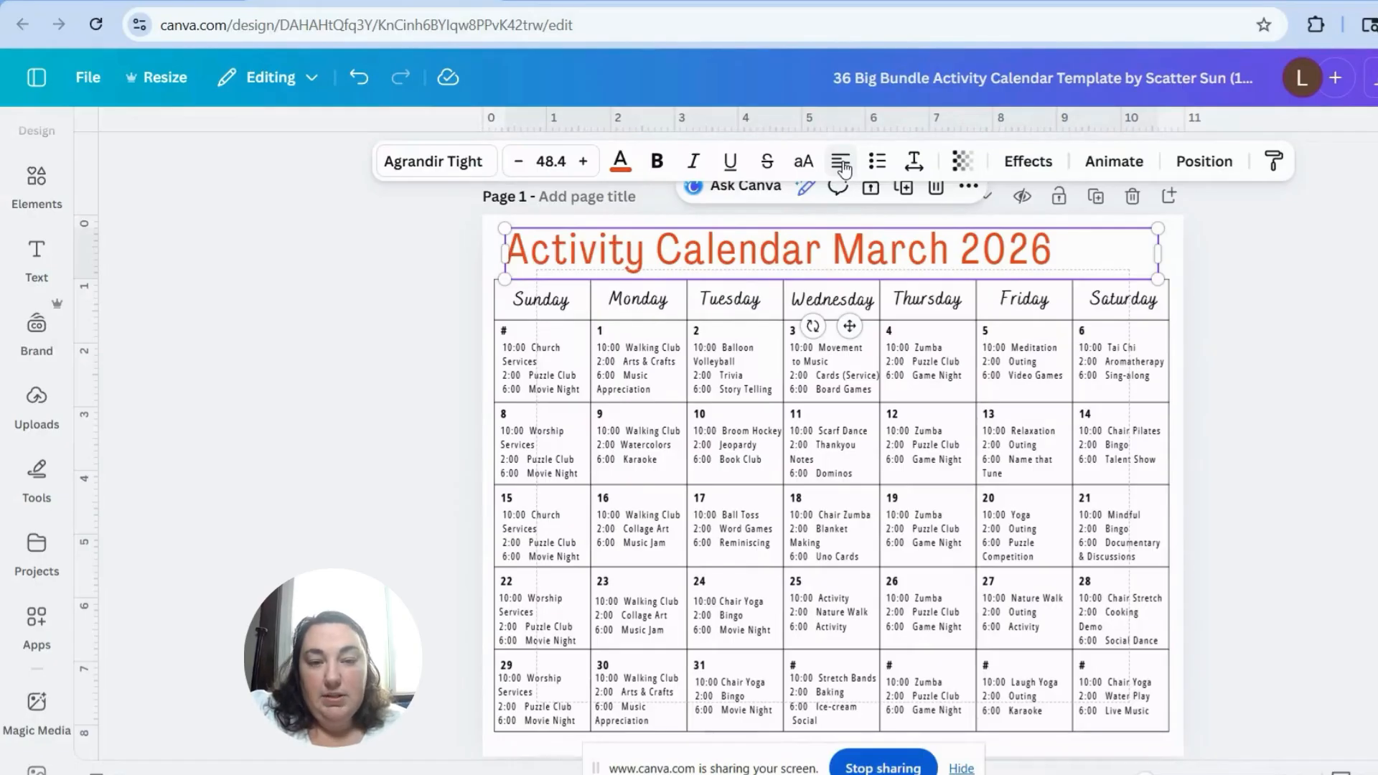
pyautogui.click(842, 164)
pyautogui.click(843, 165)
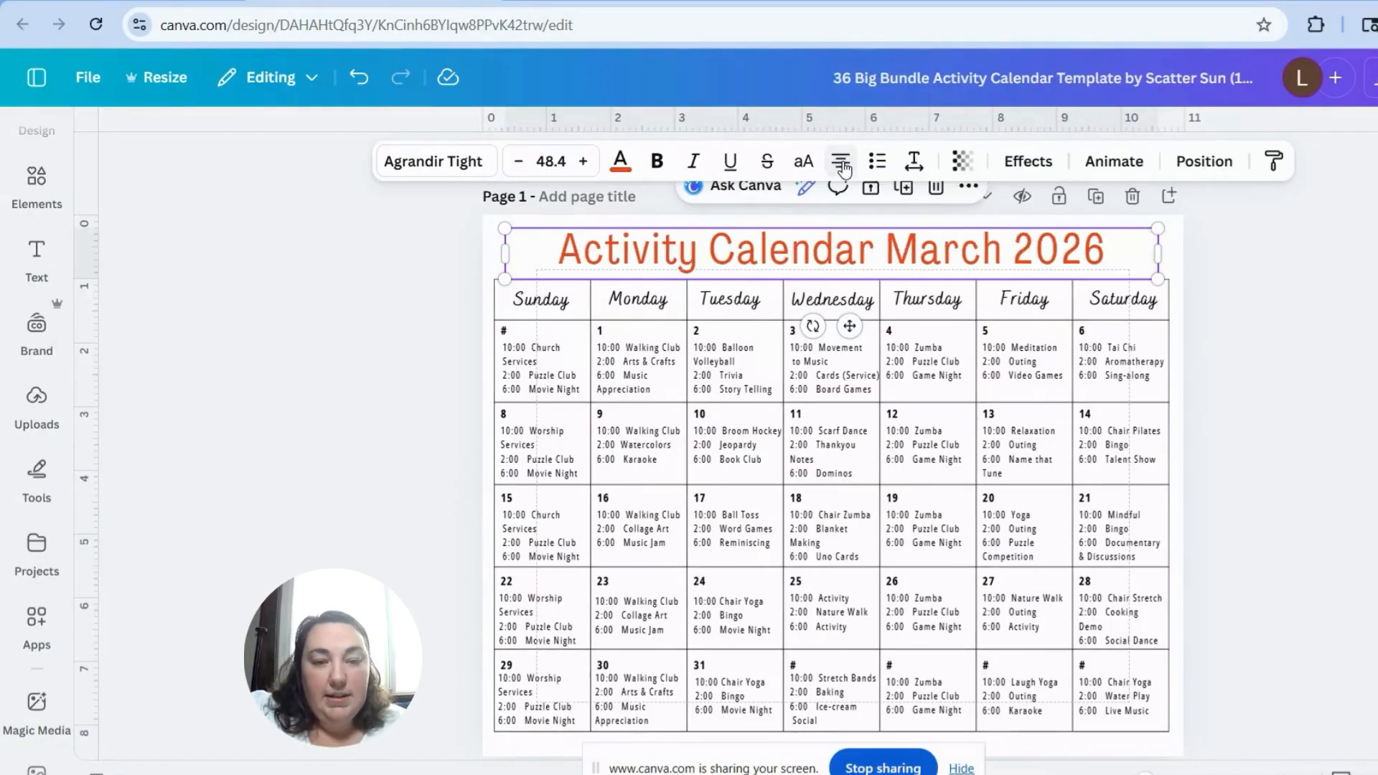
pyautogui.click(878, 164)
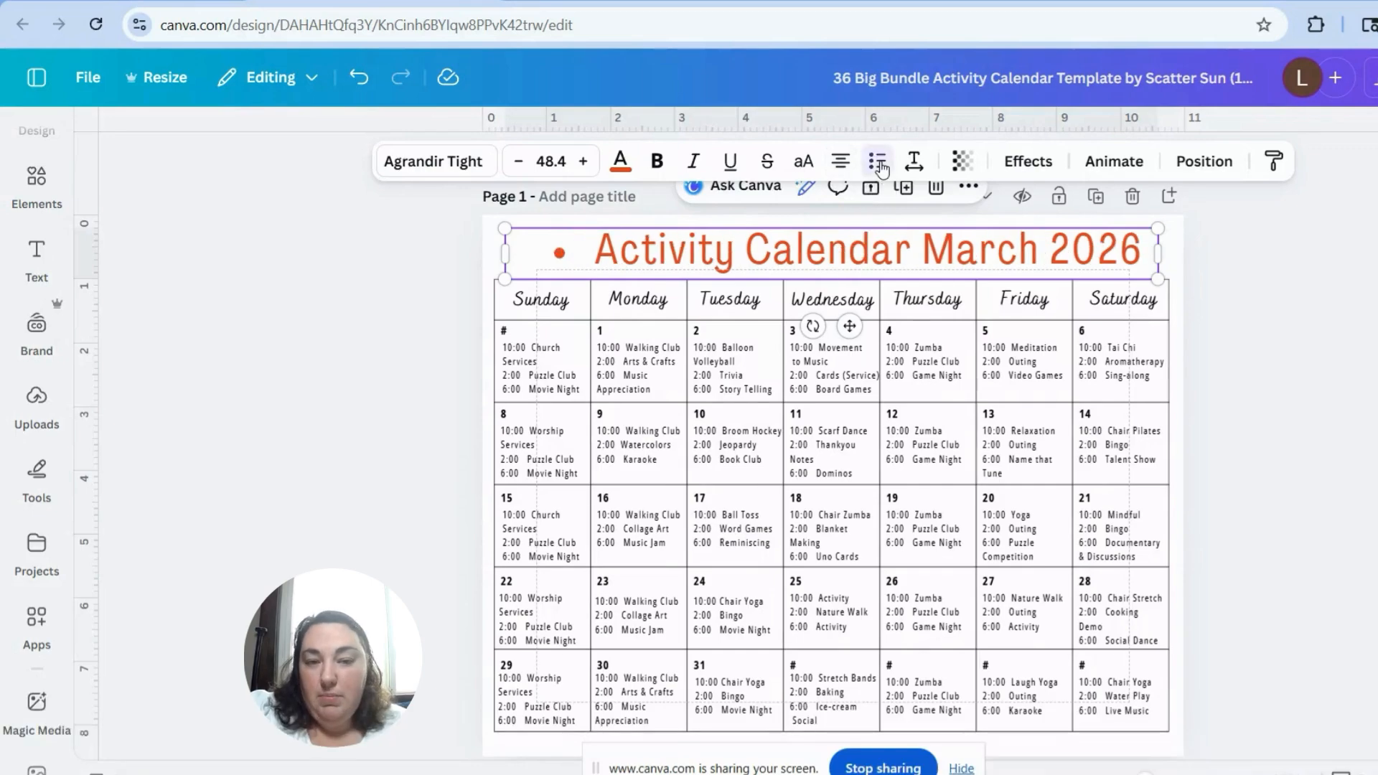
pyautogui.click(878, 163)
pyautogui.click(879, 164)
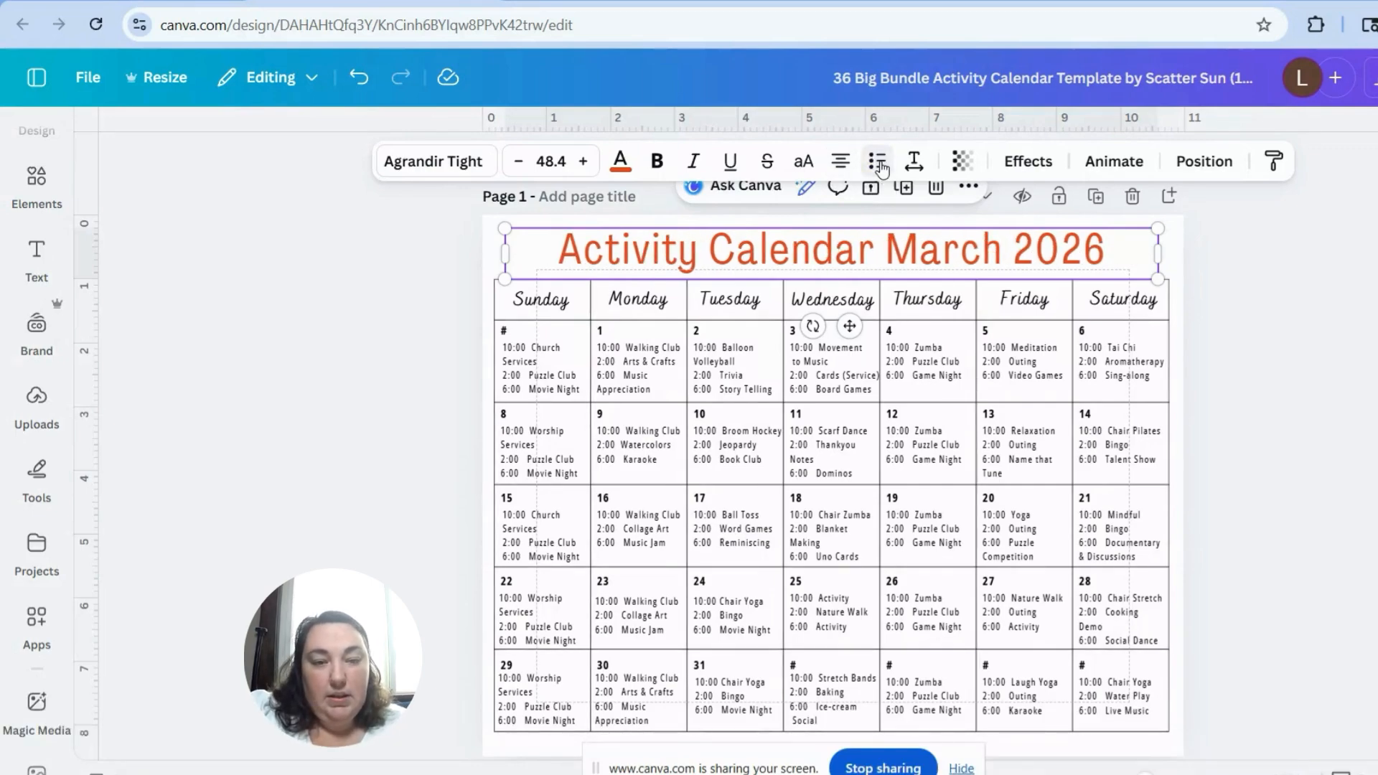
# Step: Increase the calendar title's letter spacing to 78
pyautogui.click(914, 161)
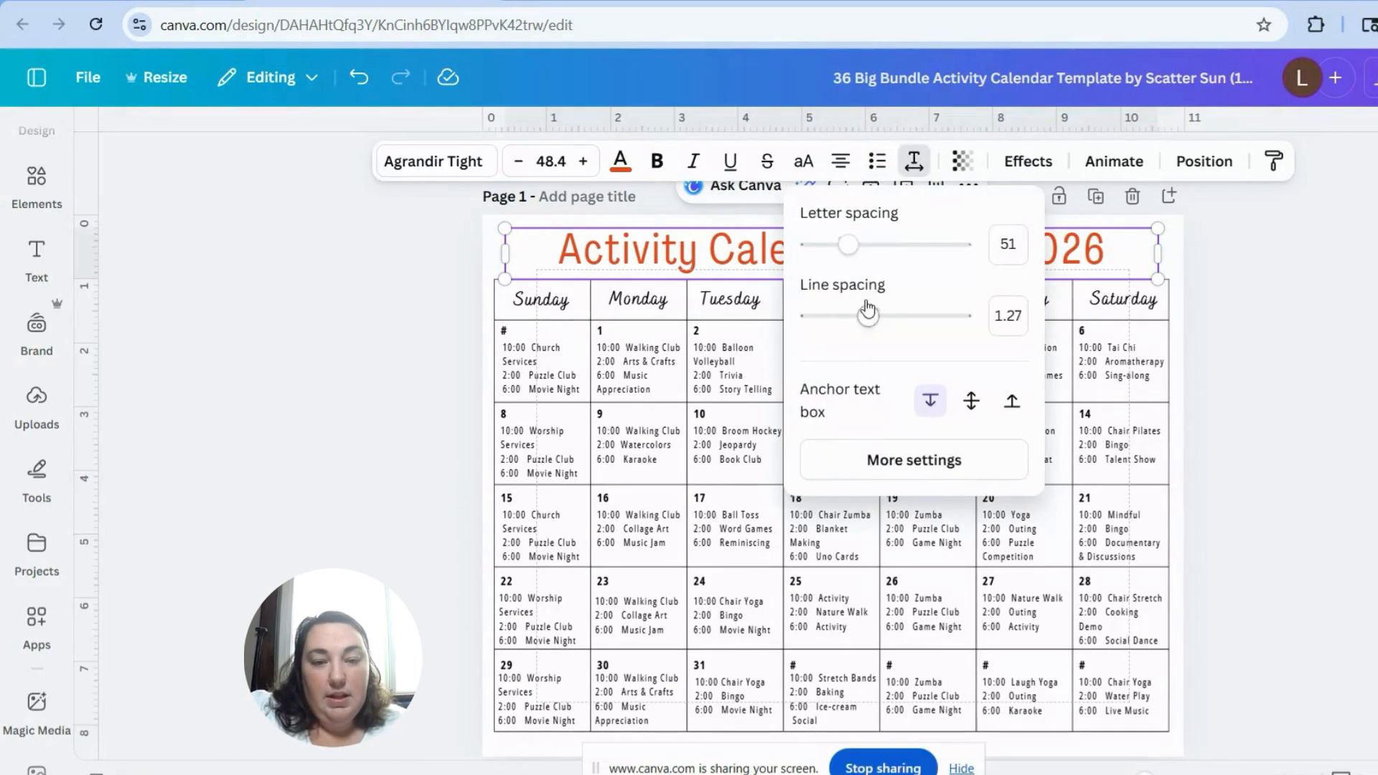
pyautogui.moveTo(850, 245)
pyautogui.mouseDown()
pyautogui.moveTo(873, 244)
pyautogui.moveTo(853, 249)
pyautogui.mouseUp()
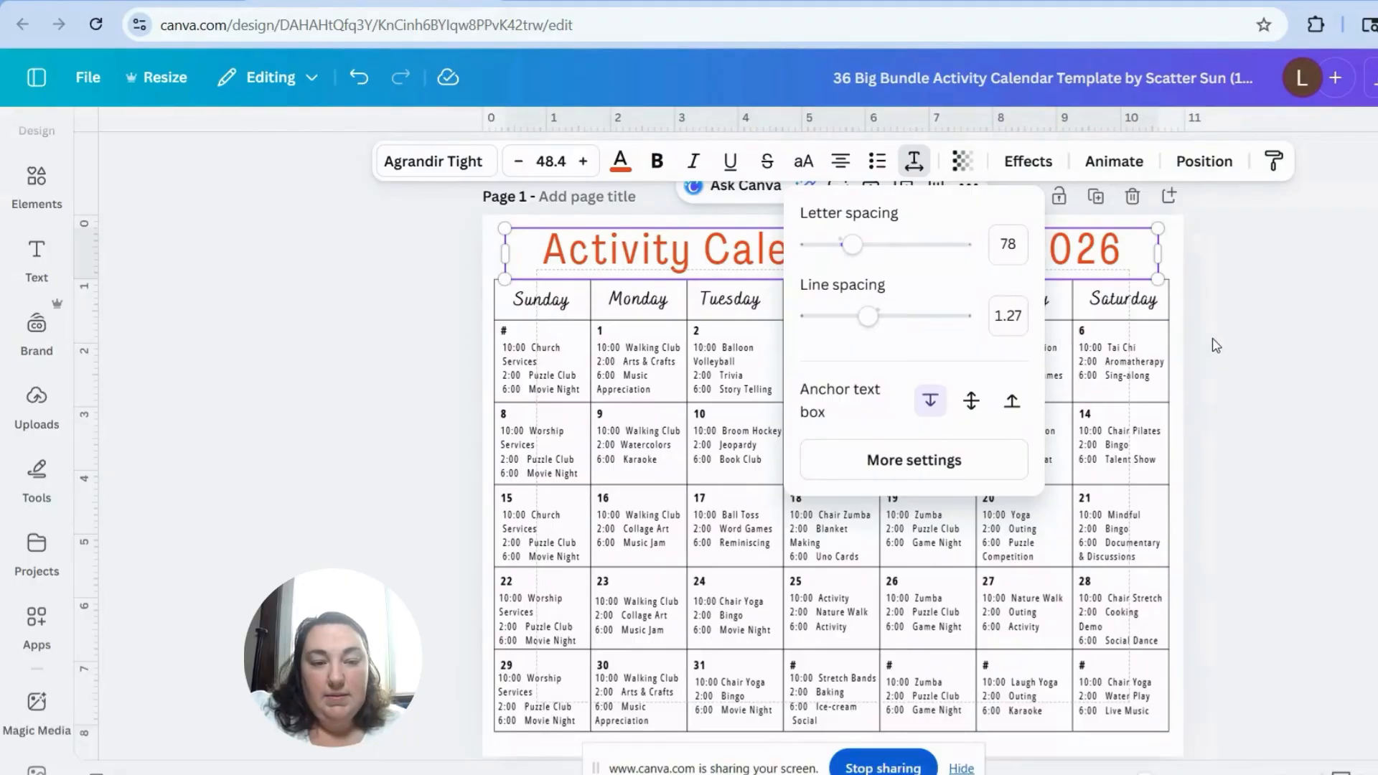
# Step: Try adjusting the line spacing of the activity text in the Saturday 6 cell
pyautogui.click(1112, 373)
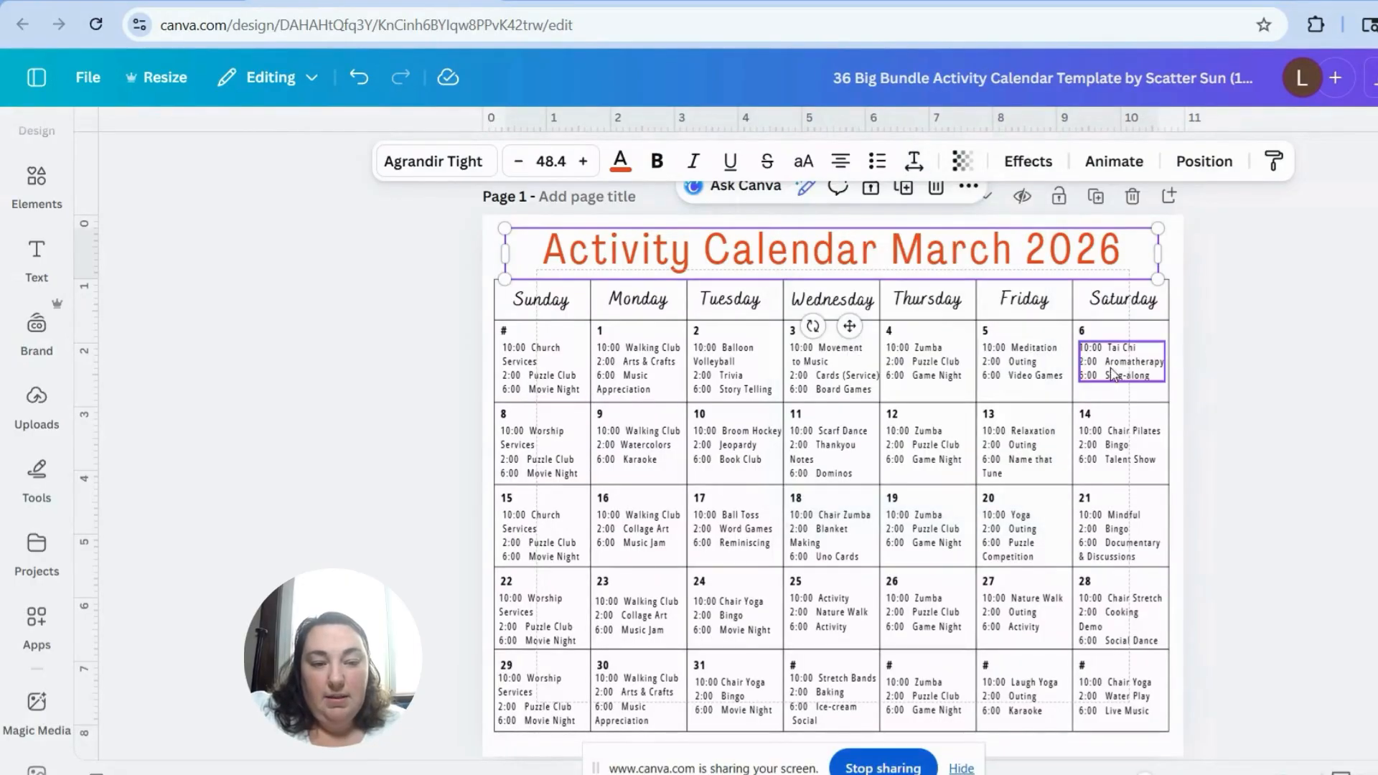
pyautogui.click(914, 161)
pyautogui.moveTo(873, 316)
pyautogui.mouseDown()
pyautogui.moveTo(928, 323)
pyautogui.moveTo(872, 316)
pyautogui.mouseUp()
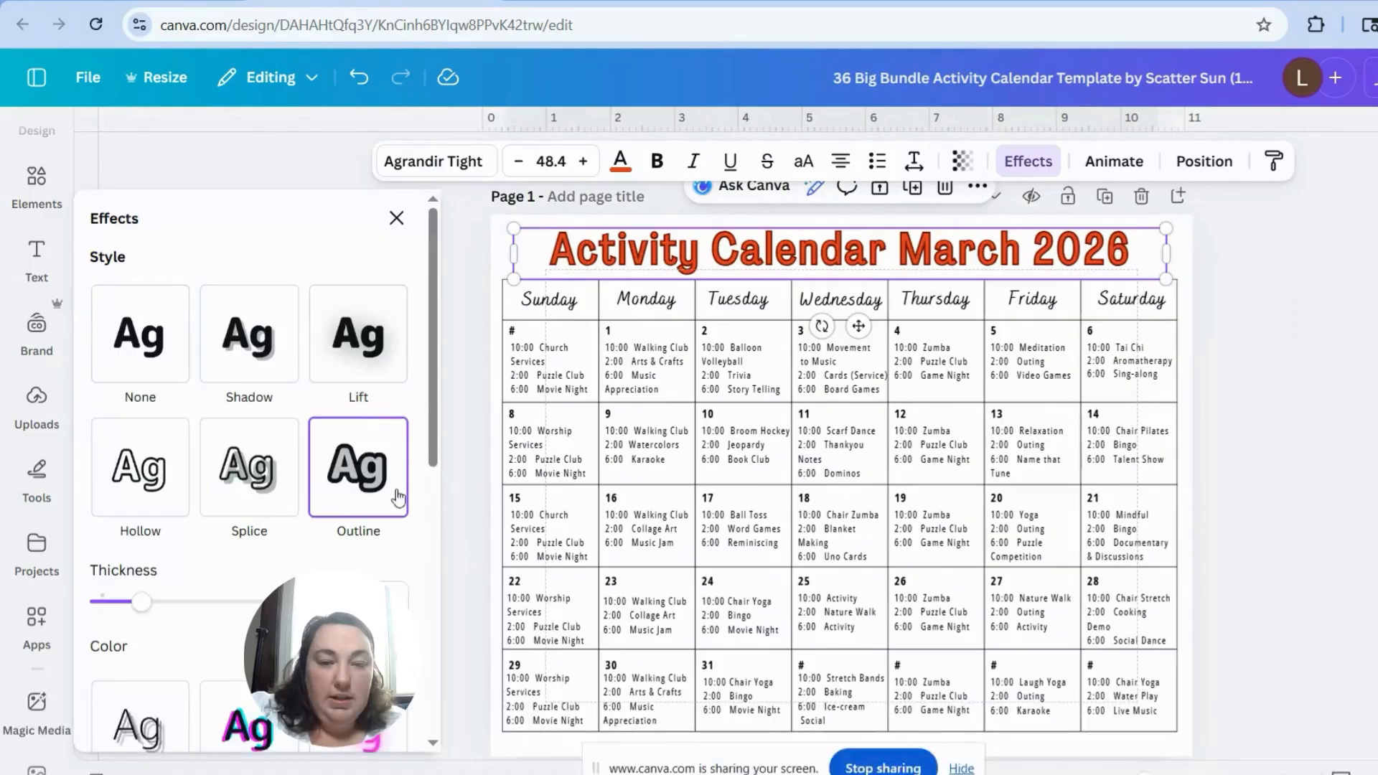
# Step: Set the colour of the title's Outline effect to light purple (#EAB7F8) and open the custom colour picker
pyautogui.click(393, 646)
pyautogui.click(320, 515)
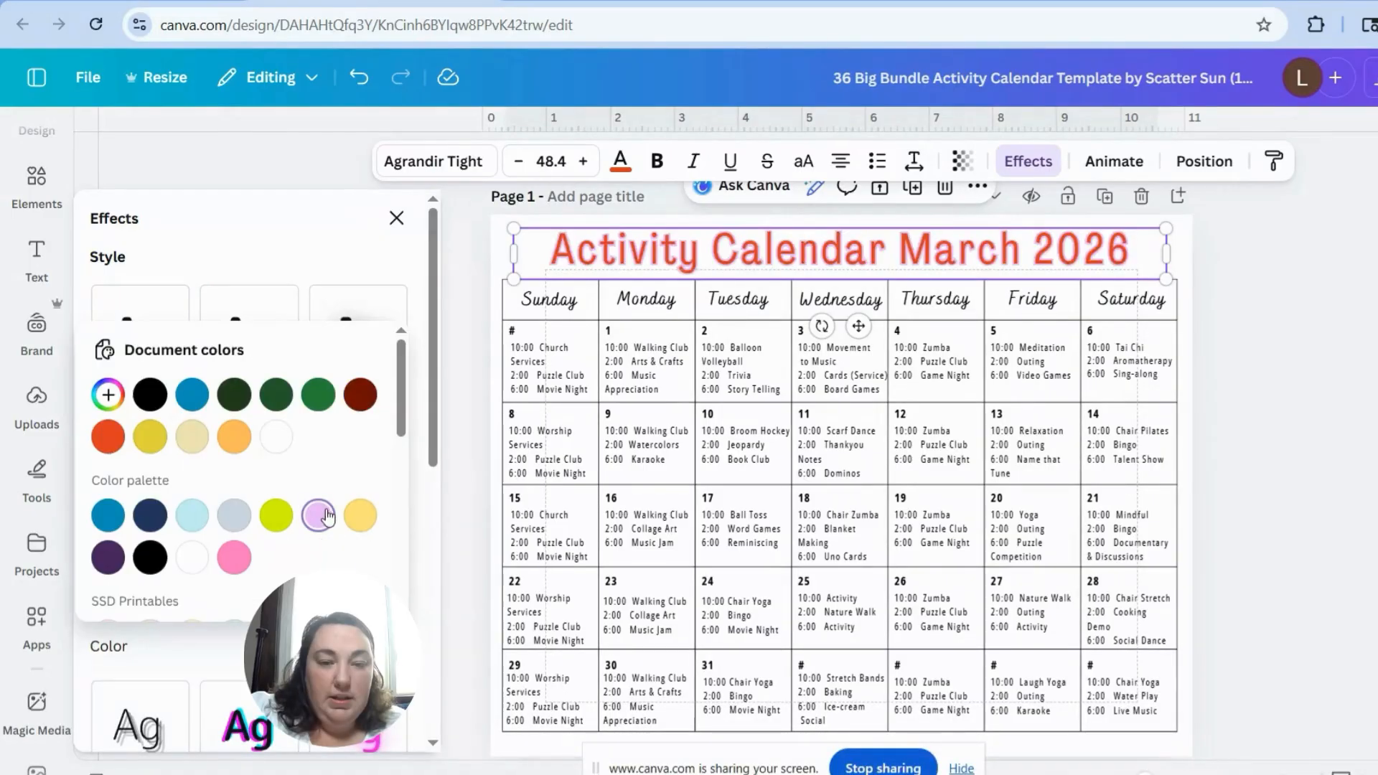
pyautogui.click(109, 392)
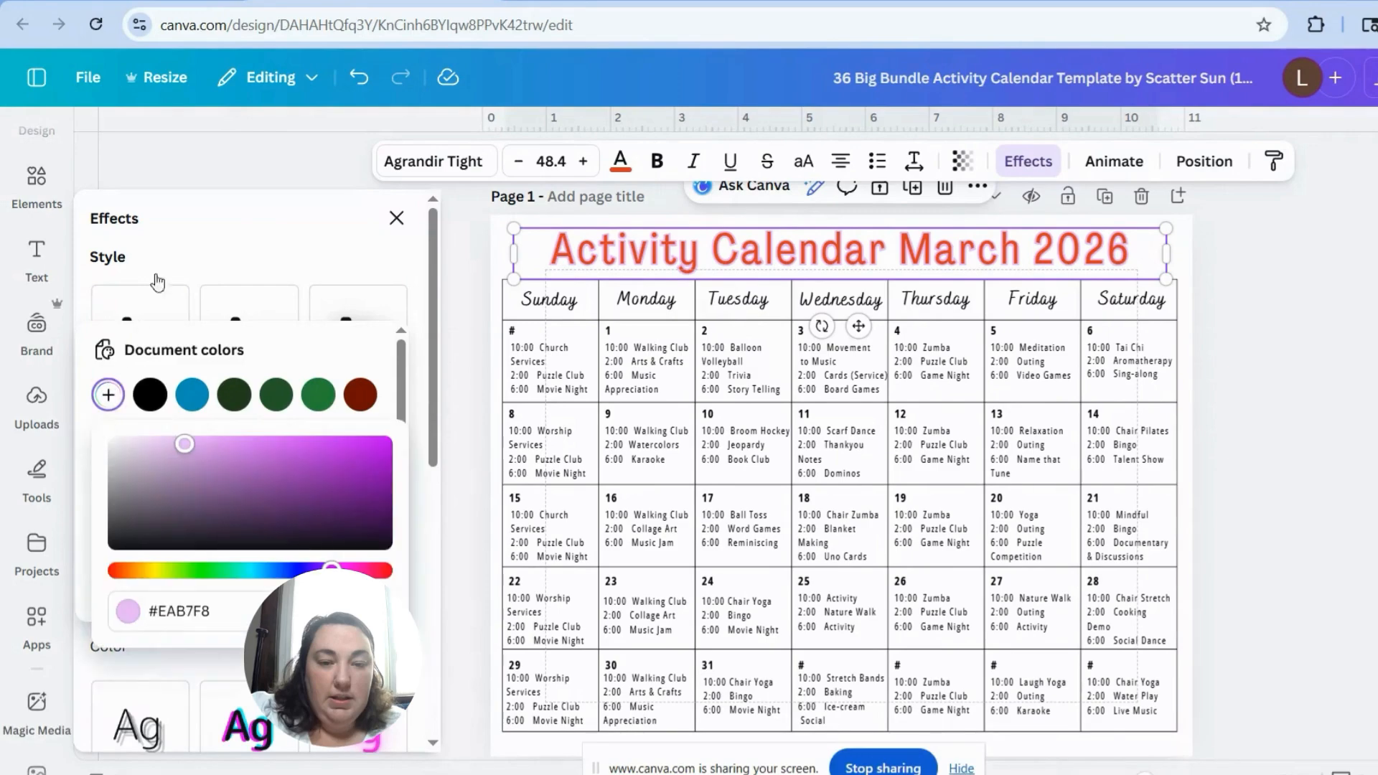
# Step: Remove the Outline effect from the calendar title by setting its effect style to None
pyautogui.click(158, 302)
pyautogui.click(153, 314)
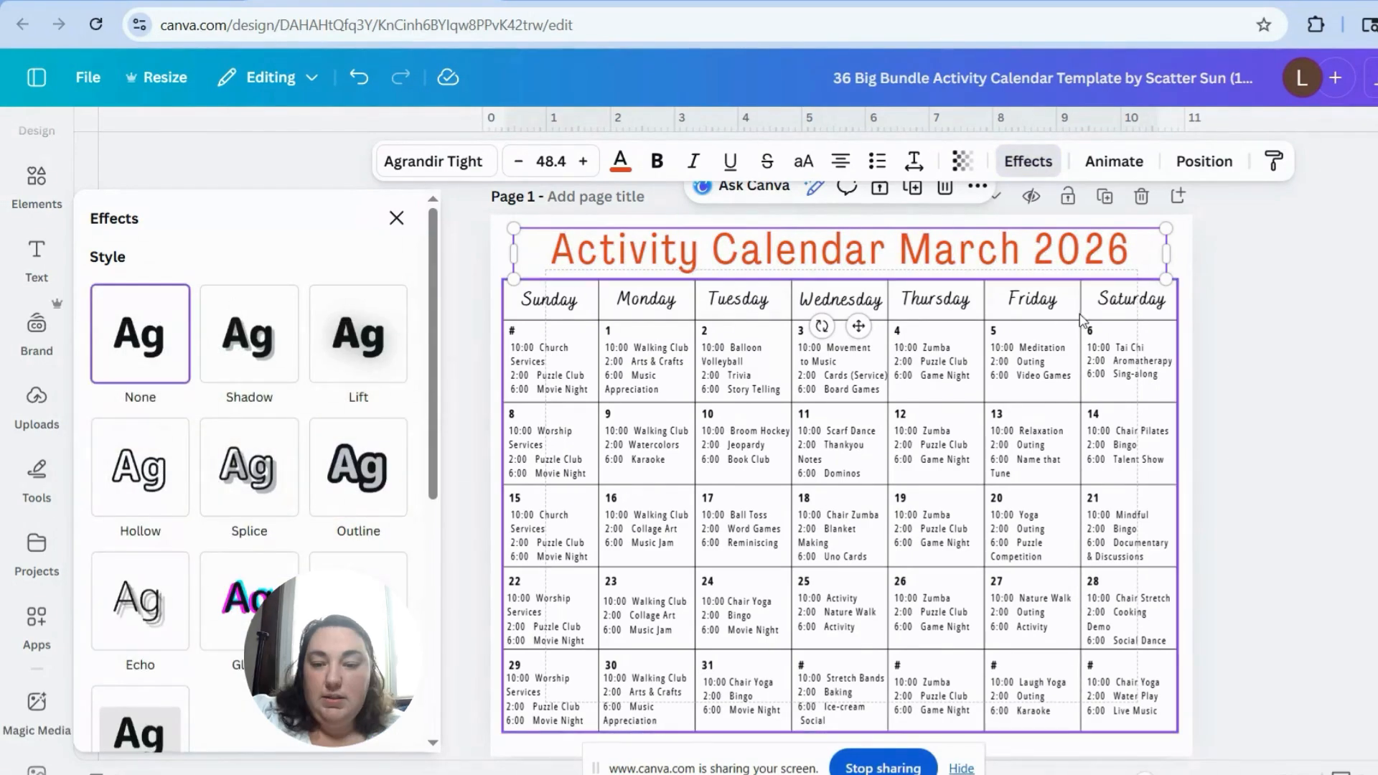
pyautogui.click(1361, 260)
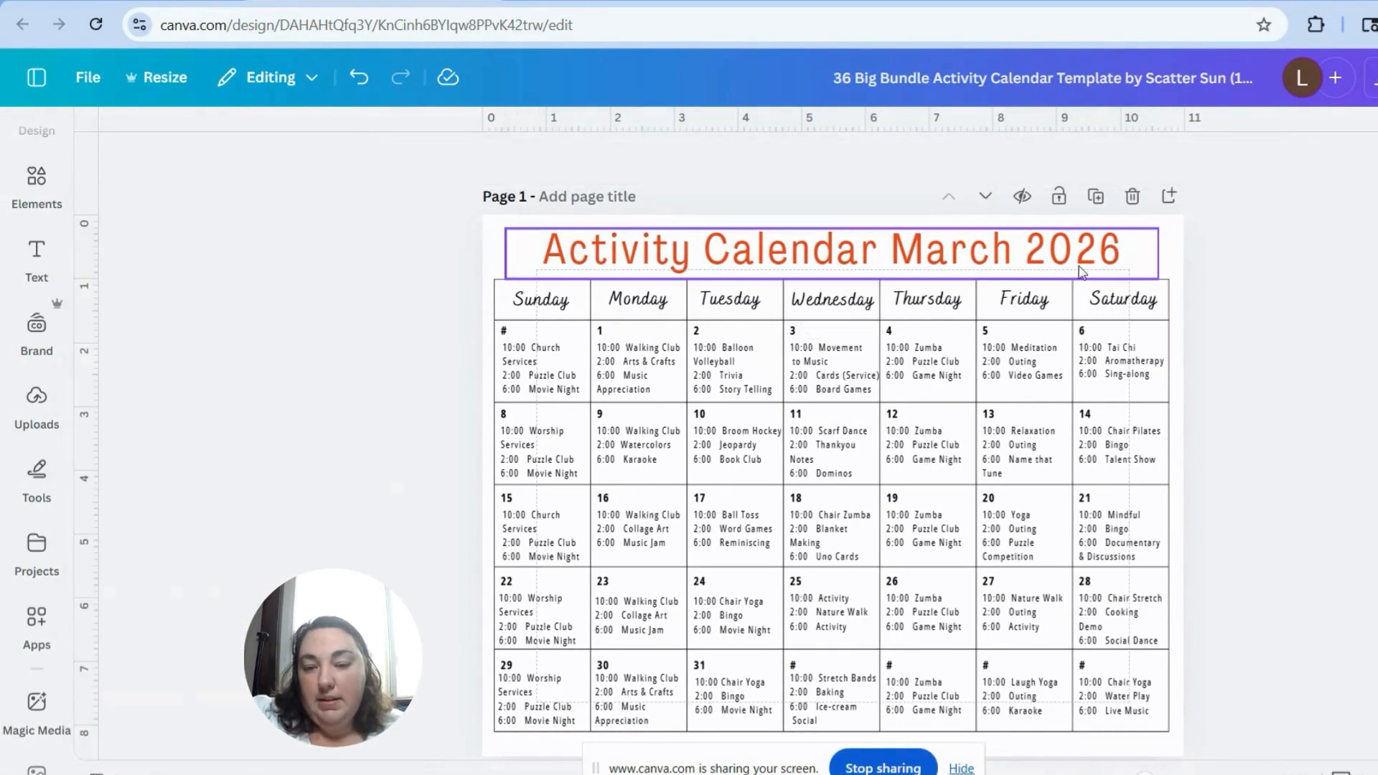
# Step: Bring the calendar title to the front of the layers and place it just above the weekday headings
pyautogui.click(1043, 258)
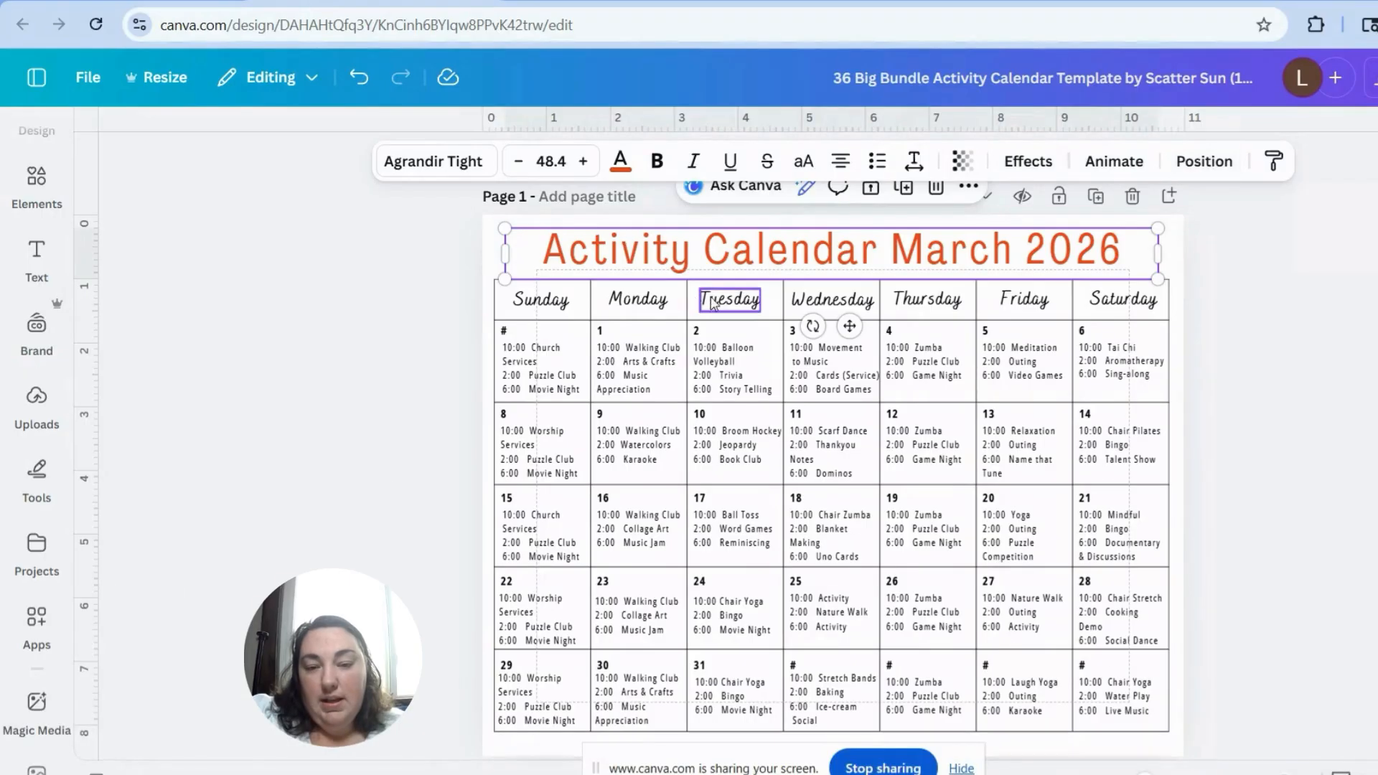
pyautogui.click(36, 397)
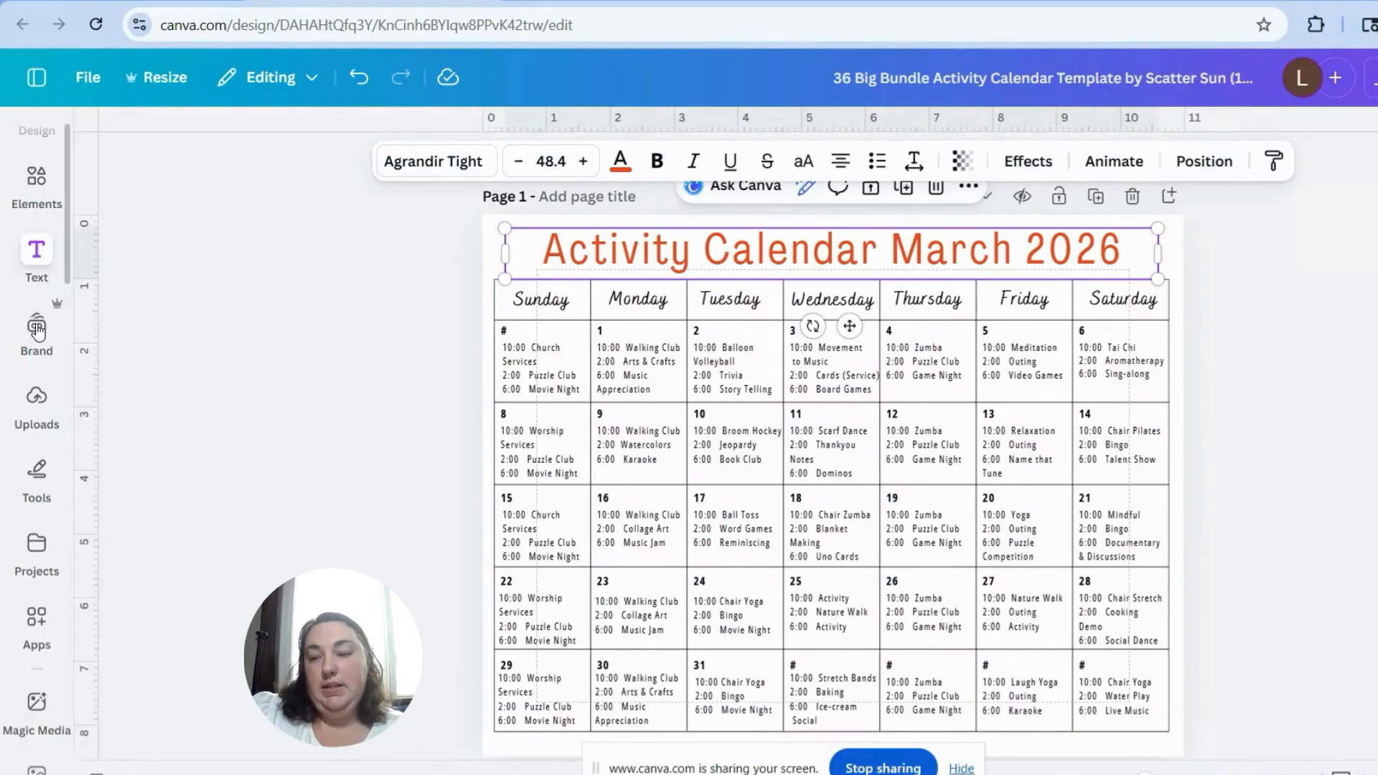
pyautogui.click(36, 398)
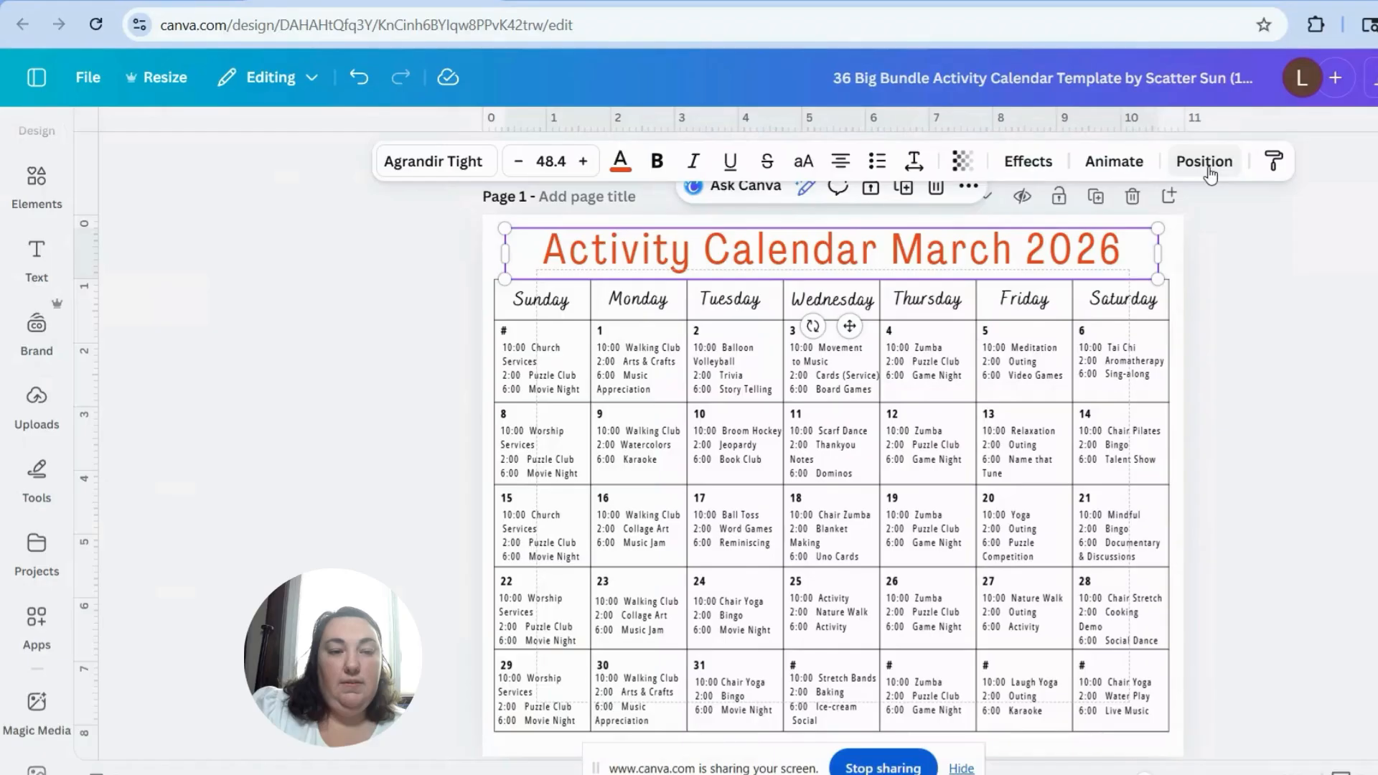
pyautogui.click(1210, 162)
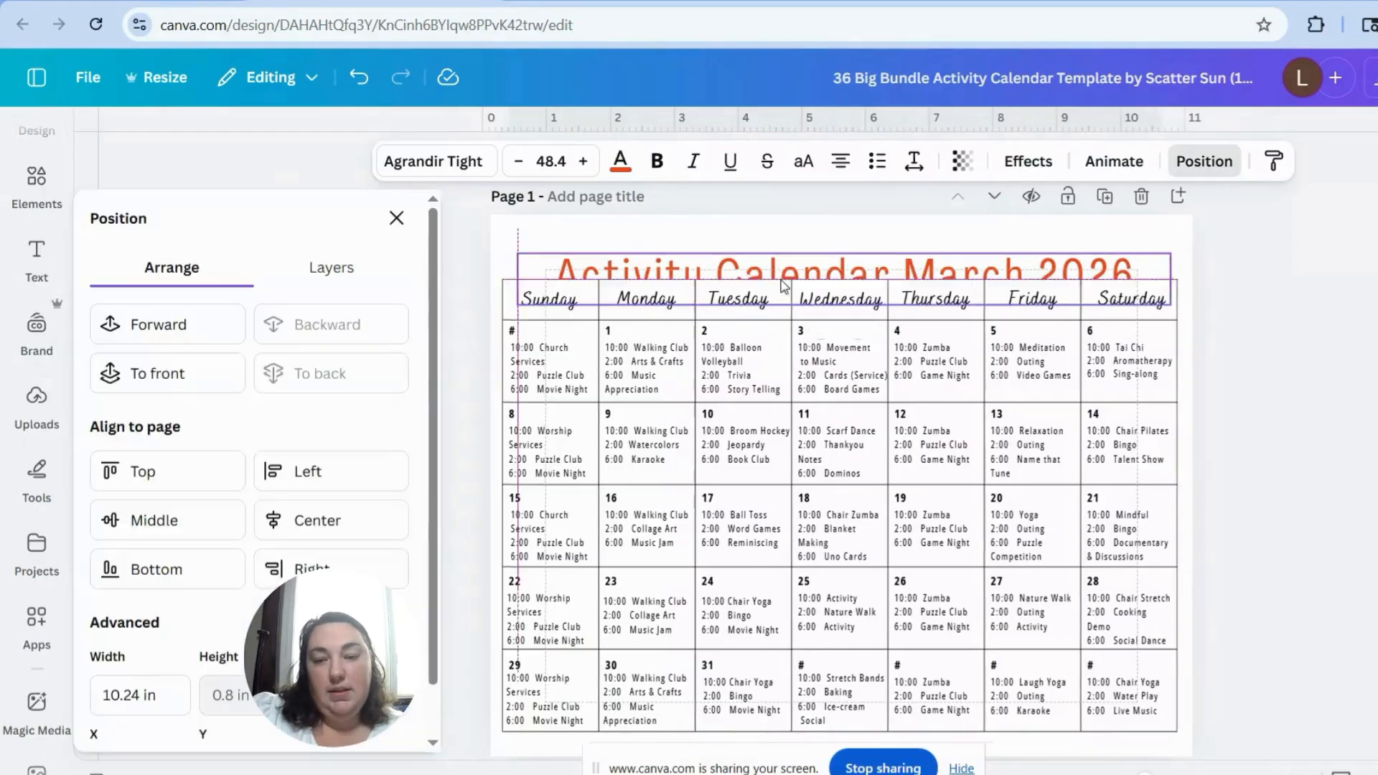
pyautogui.click(228, 375)
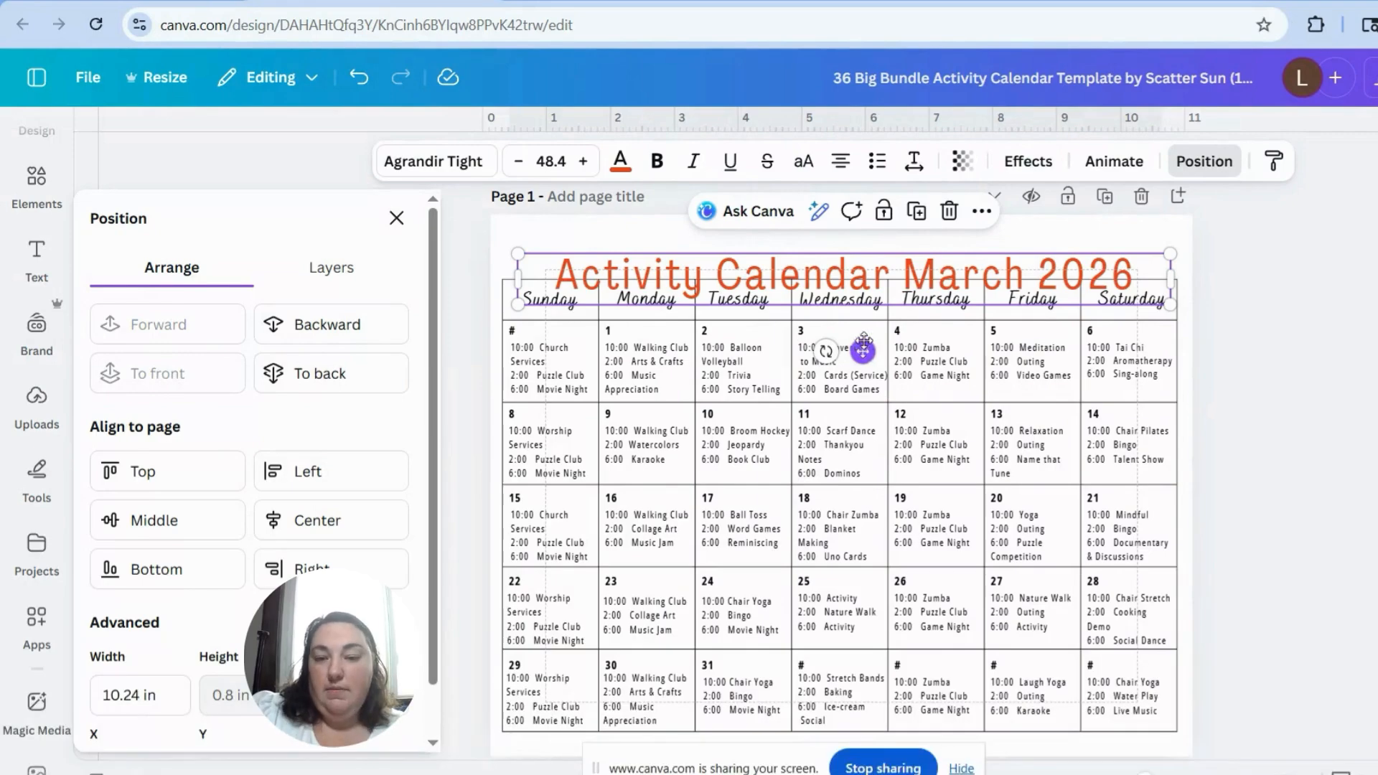
pyautogui.moveTo(863, 351); pyautogui.dragTo(858, 324)
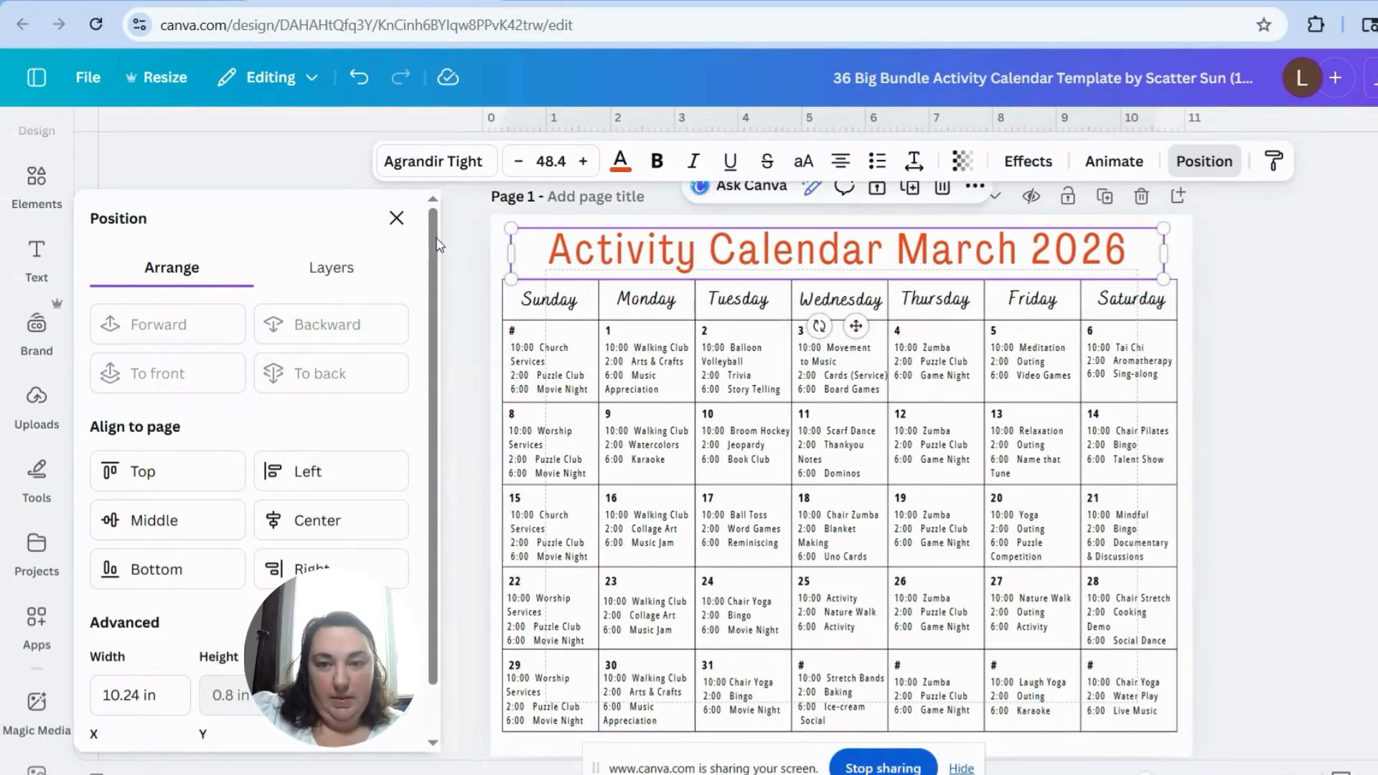
pyautogui.click(396, 218)
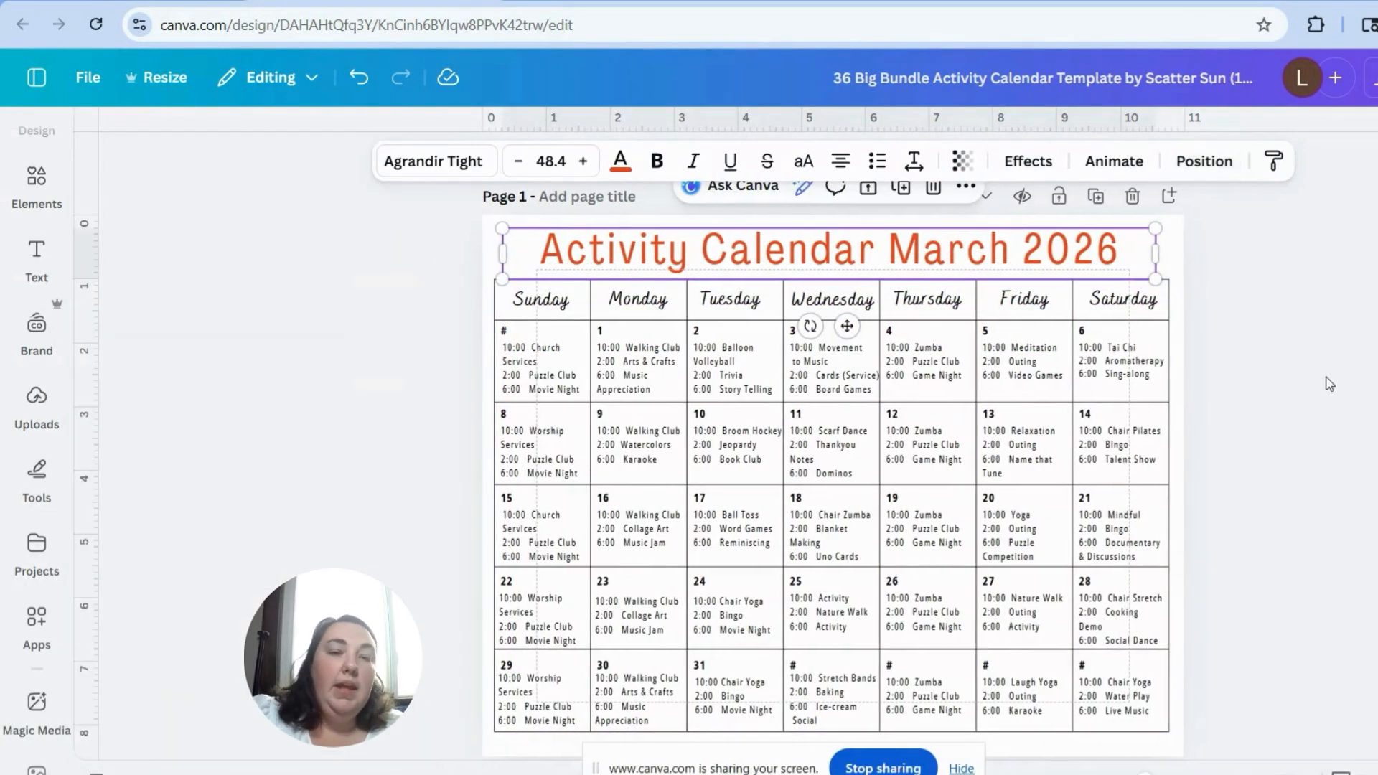
pyautogui.click(1330, 383)
# Step: Search the design elements for "Saint patricks day"
pyautogui.click(39, 140)
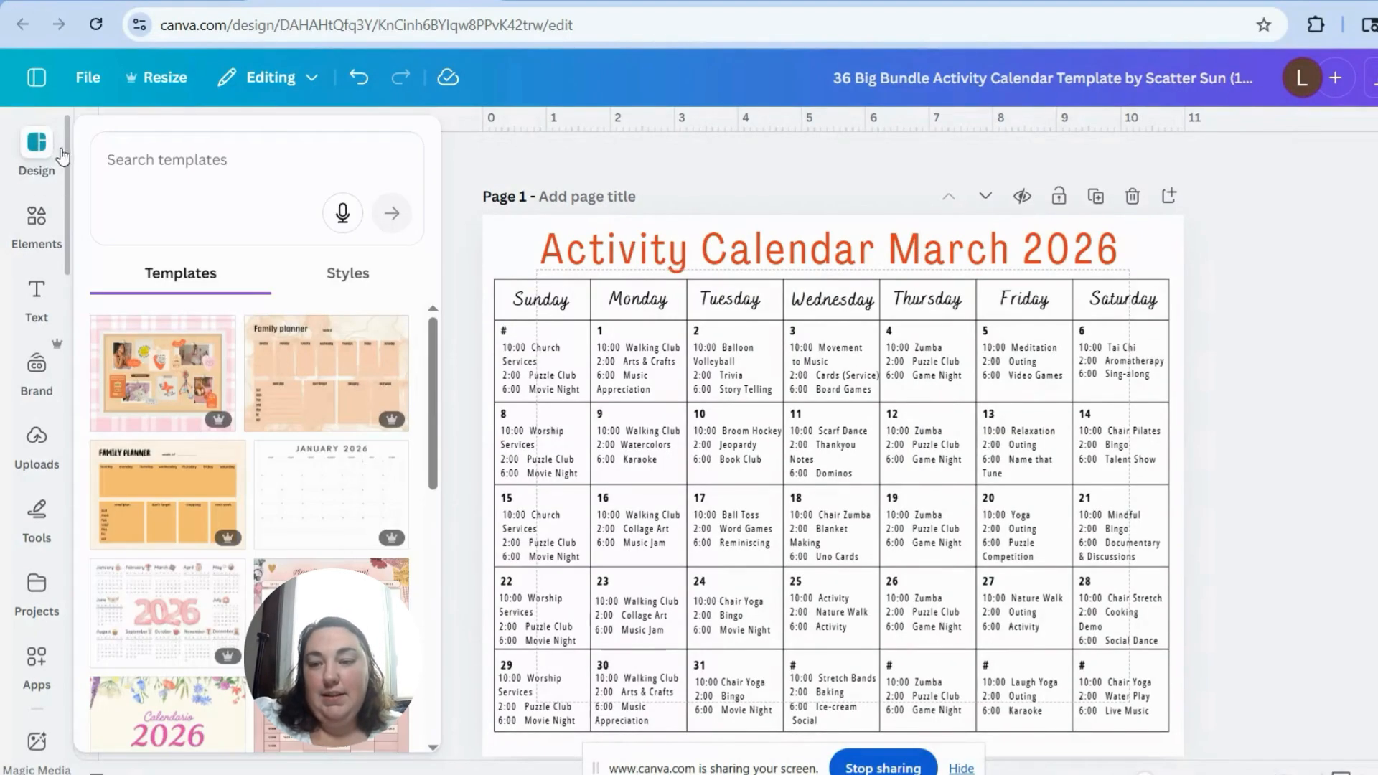
pyautogui.click(51, 228)
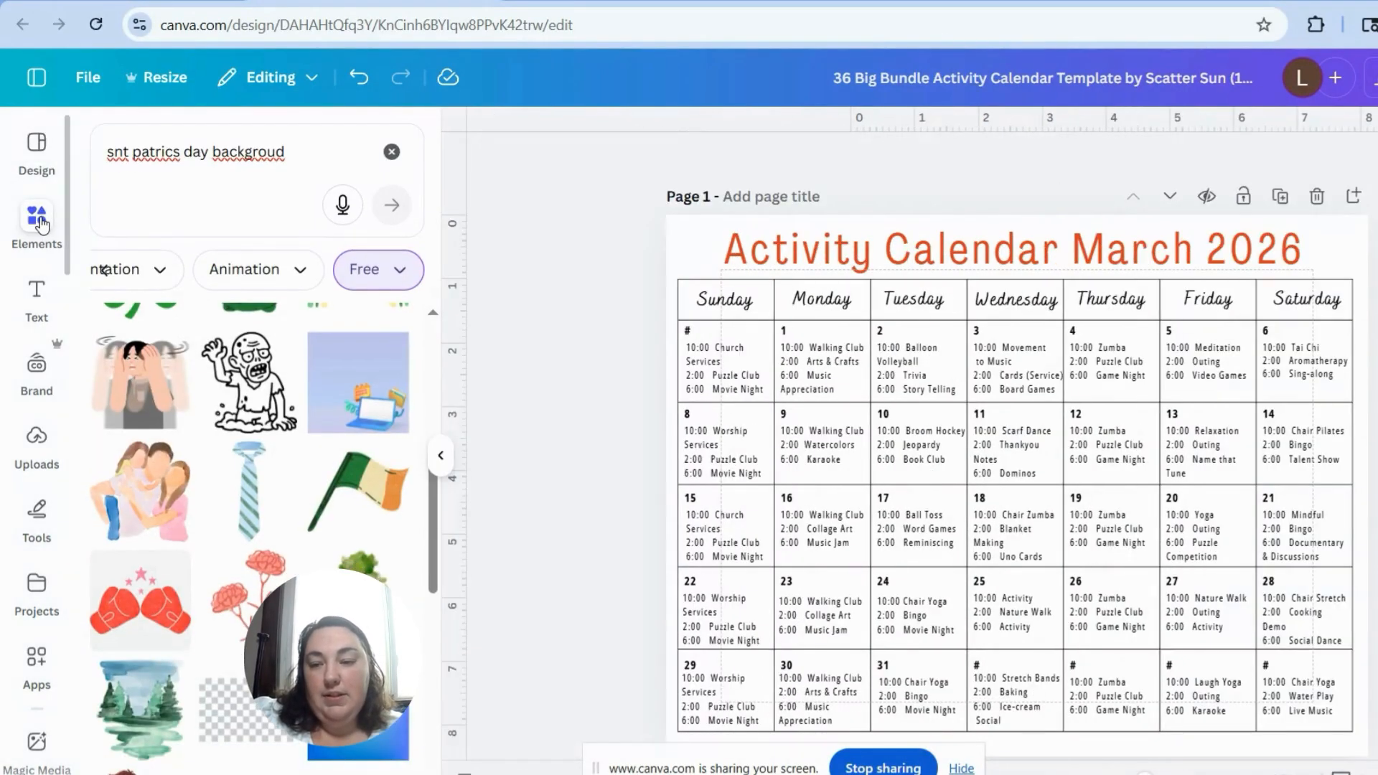
pyautogui.click(300, 155)
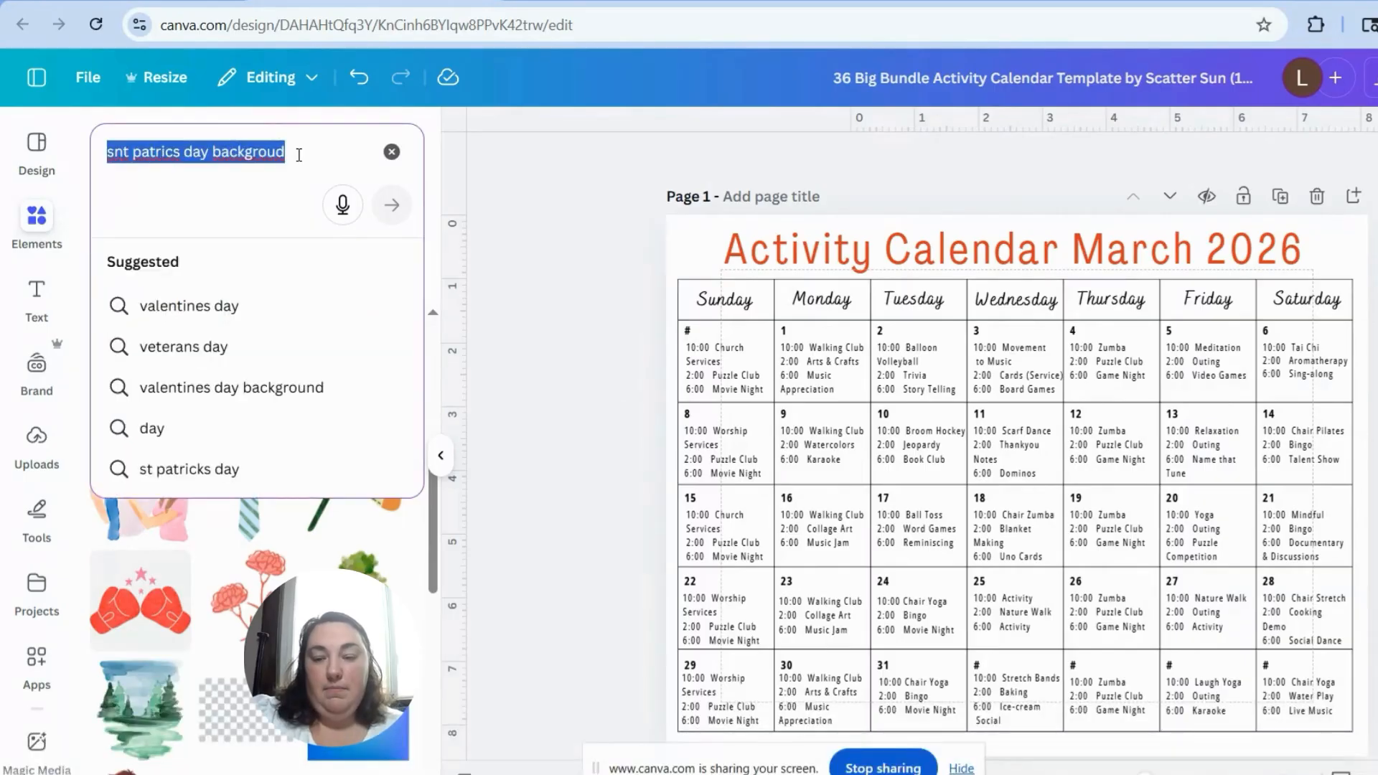
pyautogui.write('s')
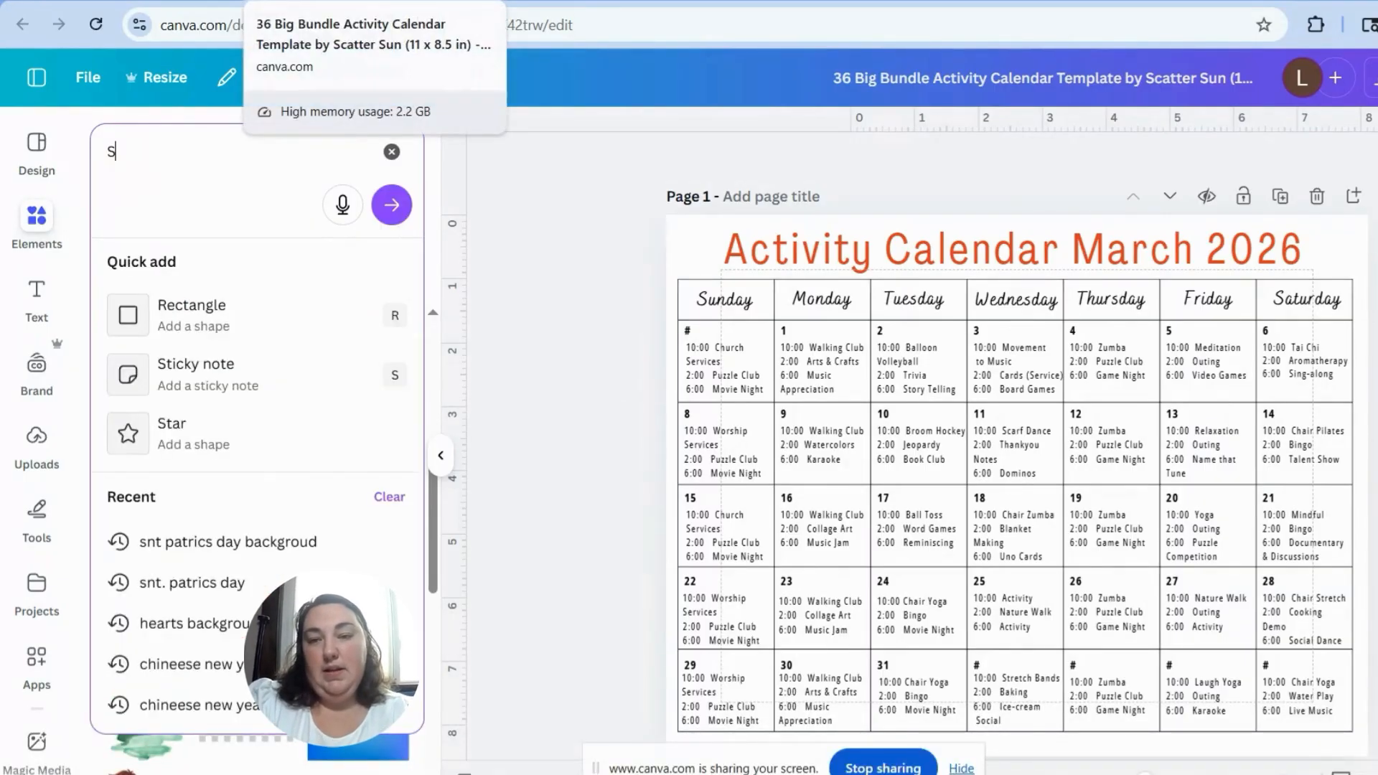
pyautogui.write('aint pat')
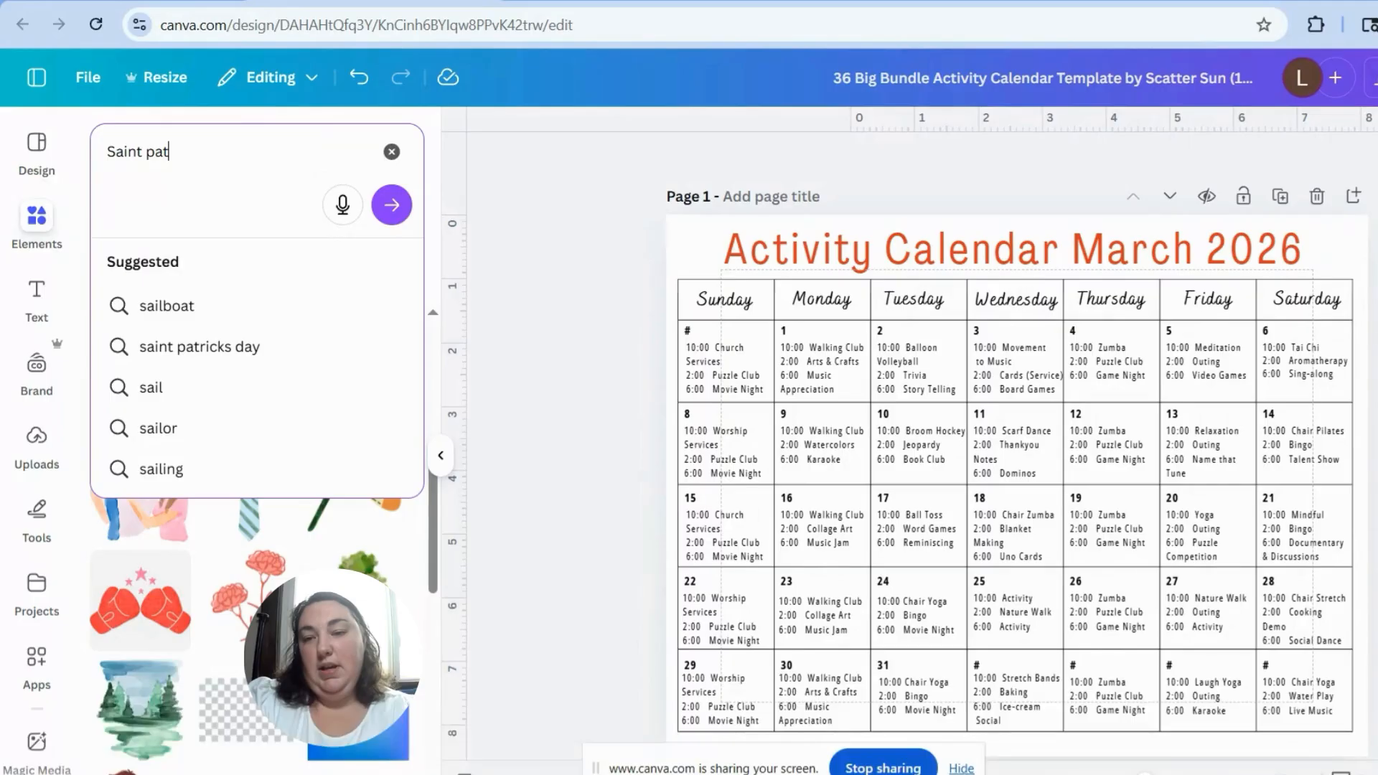
pyautogui.write('ricks day')
pyautogui.press('Return')
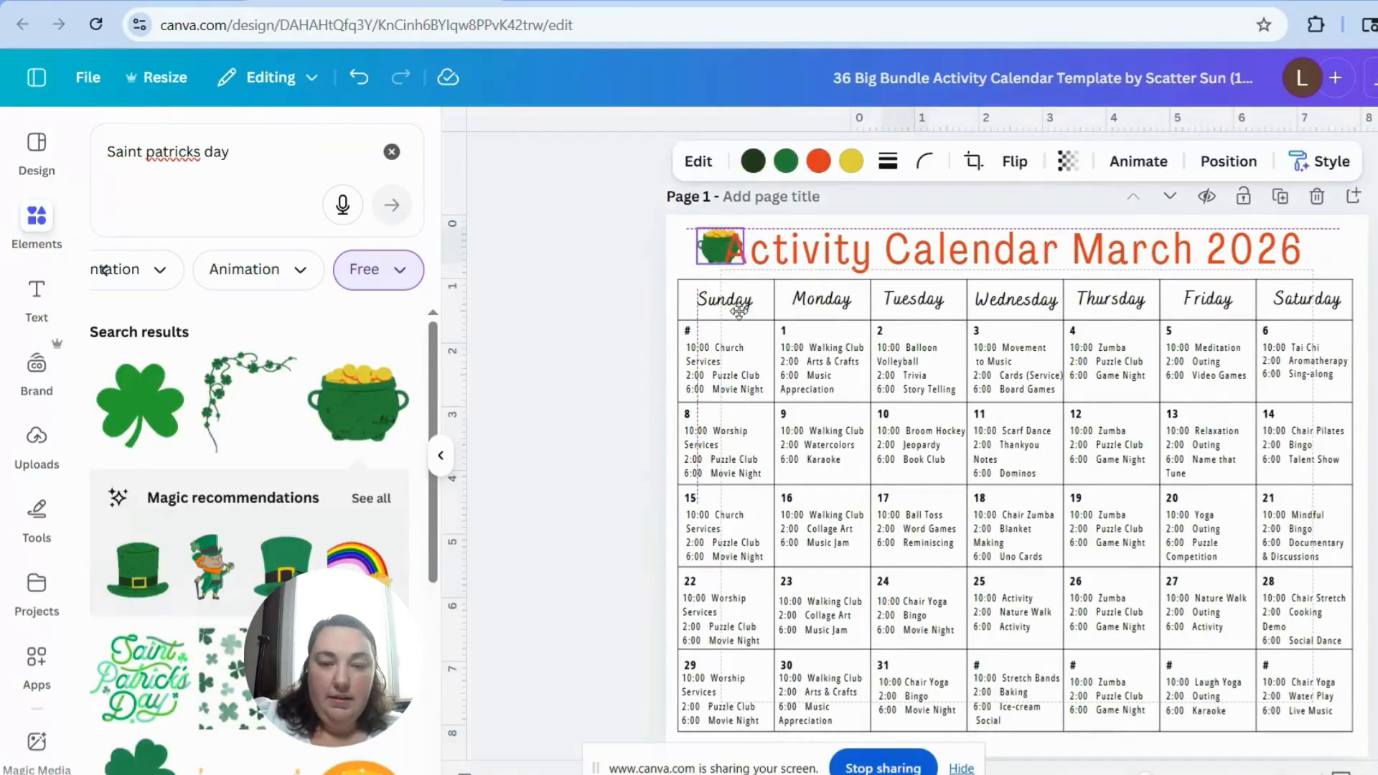
# Step: Place a small pot-of-gold graphic in front of the calendar title and shift the title aside to make room
pyautogui.moveTo(738, 310); pyautogui.dragTo(728, 317)
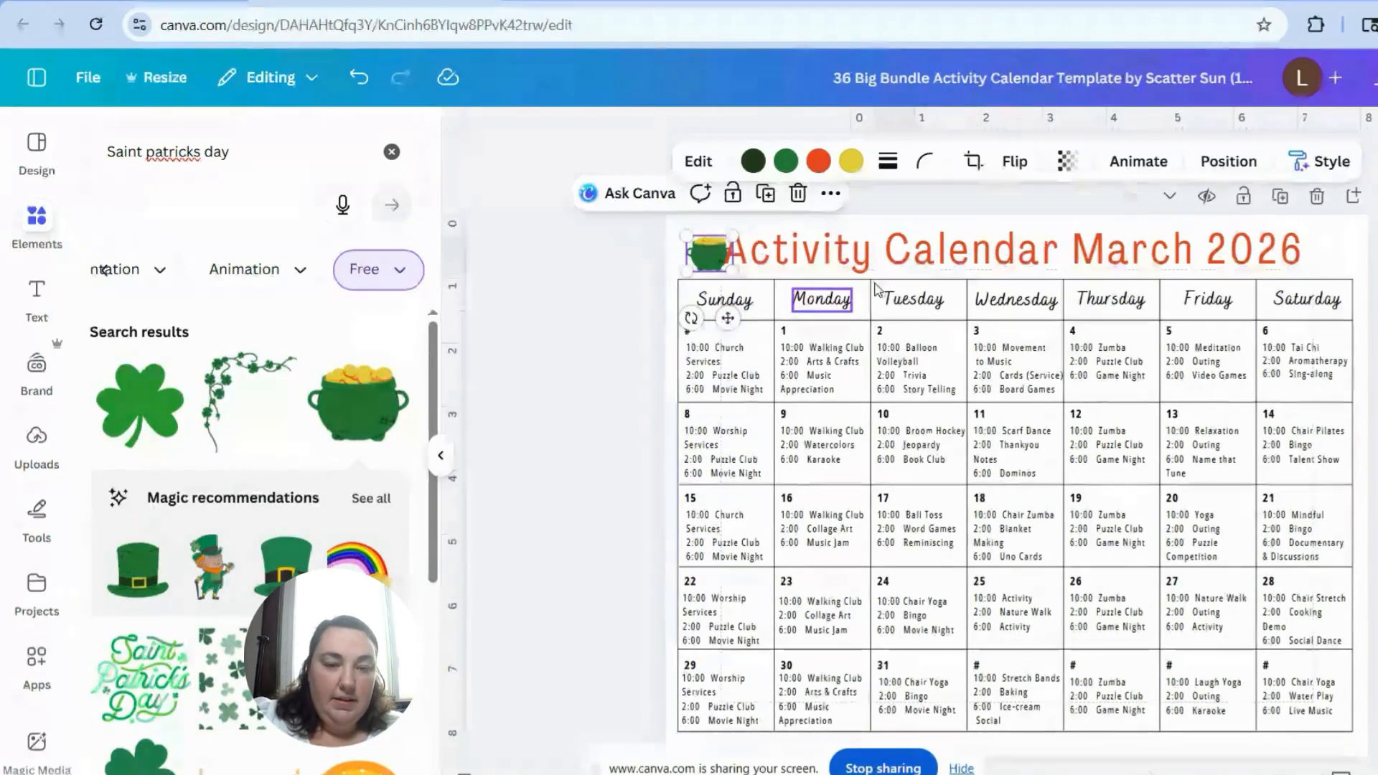
pyautogui.click(916, 258)
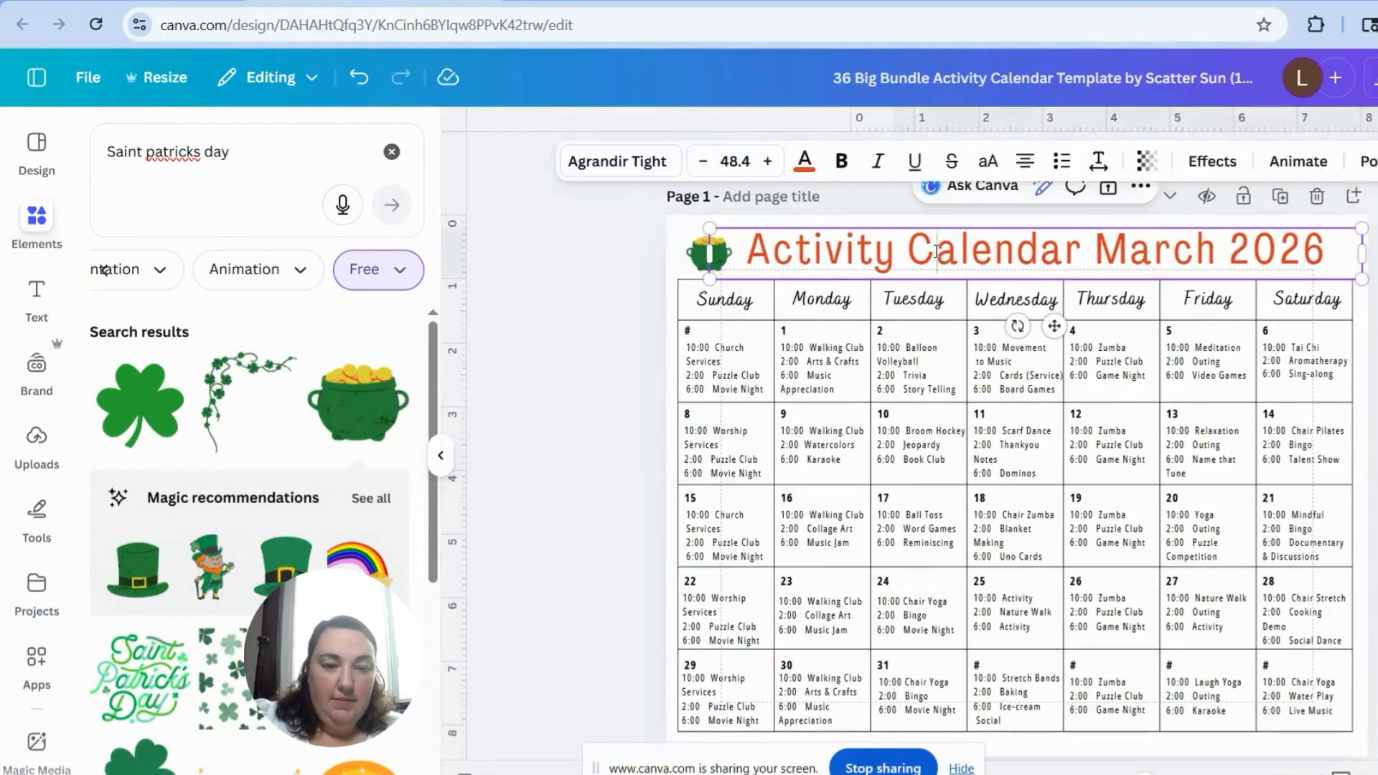
# Step: Recolour the whole calendar title with the medium green document colour and nudge the pot of gold up beside it
pyautogui.doubleClick(932, 248)
pyautogui.click(805, 160)
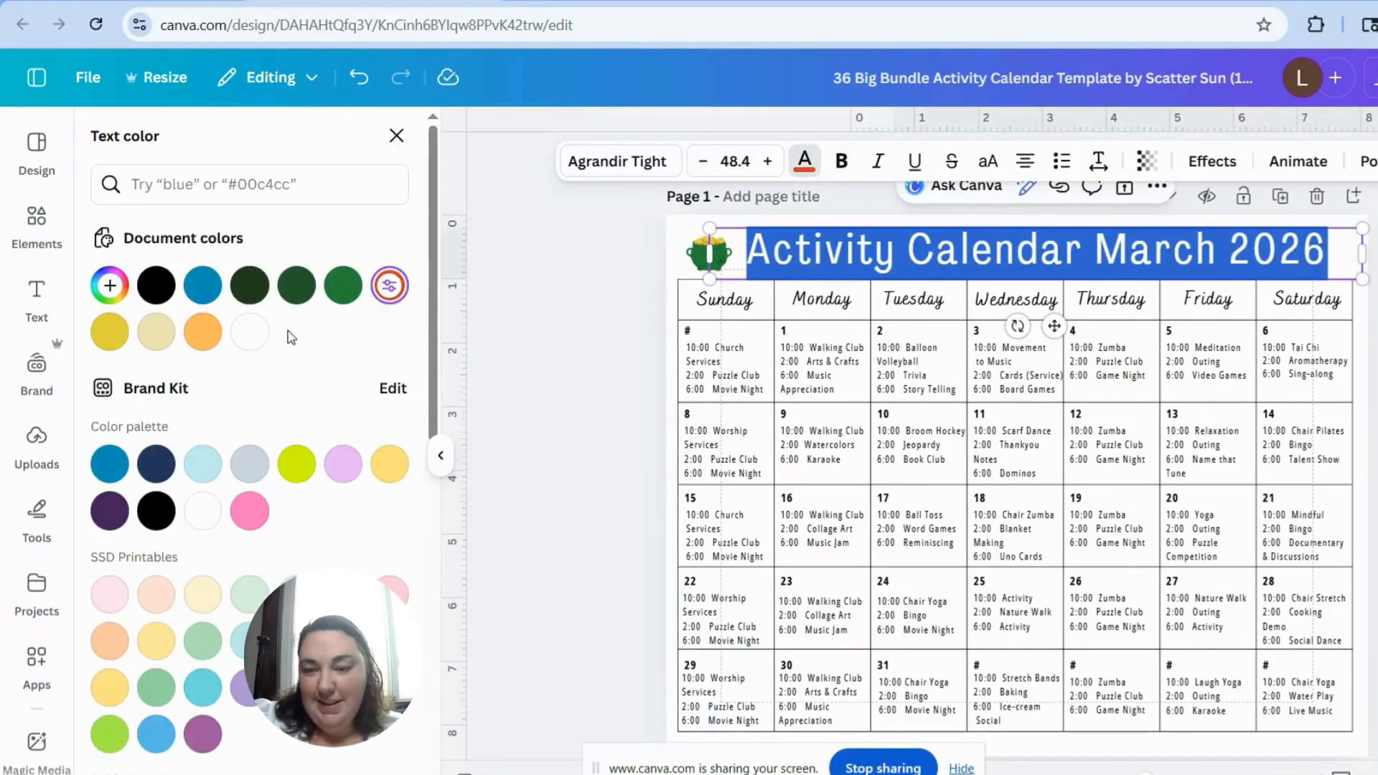
pyautogui.click(348, 285)
pyautogui.click(628, 323)
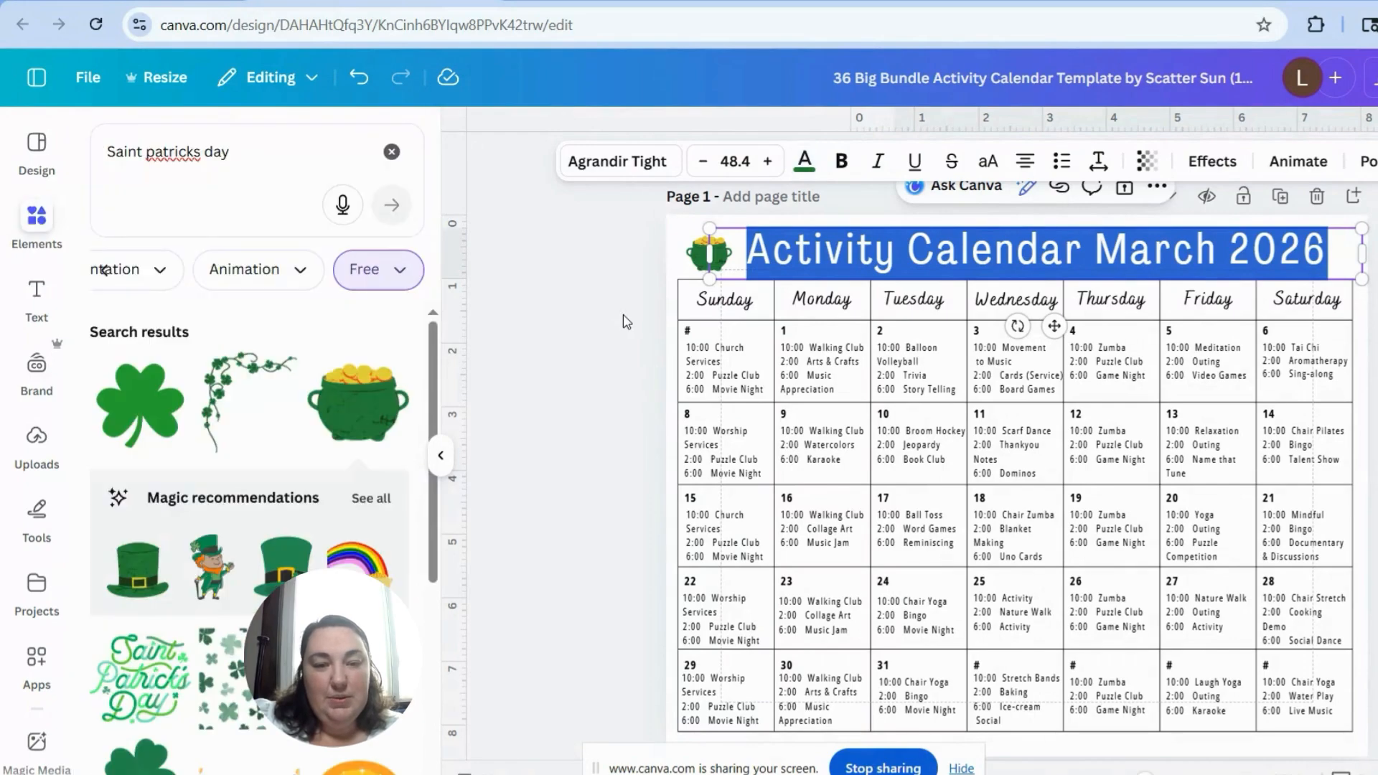
pyautogui.click(707, 260)
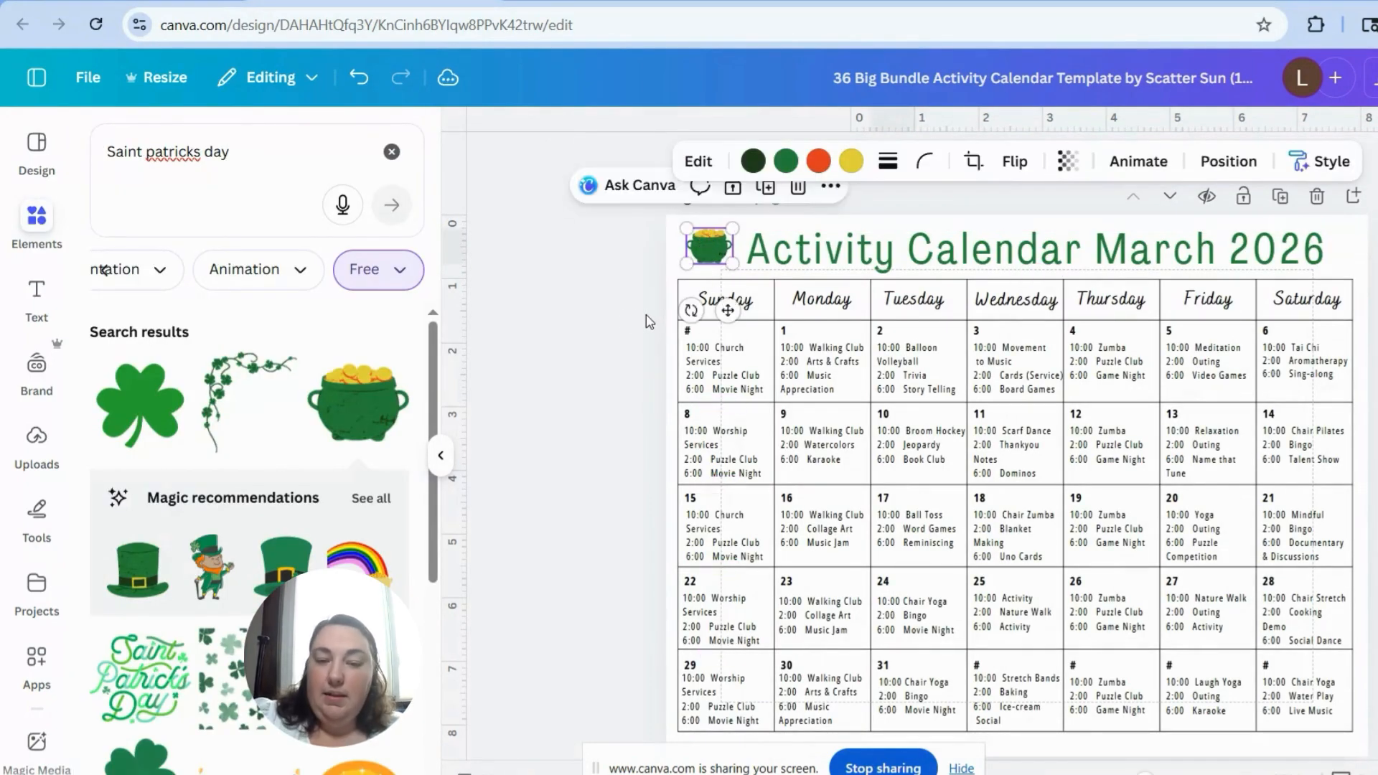
# Step: Delete the placeholder number and activities in the first Sunday cell and put a cell-sized leprechaun graphic there instead
pyautogui.moveTo(644, 313); pyautogui.dragTo(736, 398)
pyautogui.press('Delete')
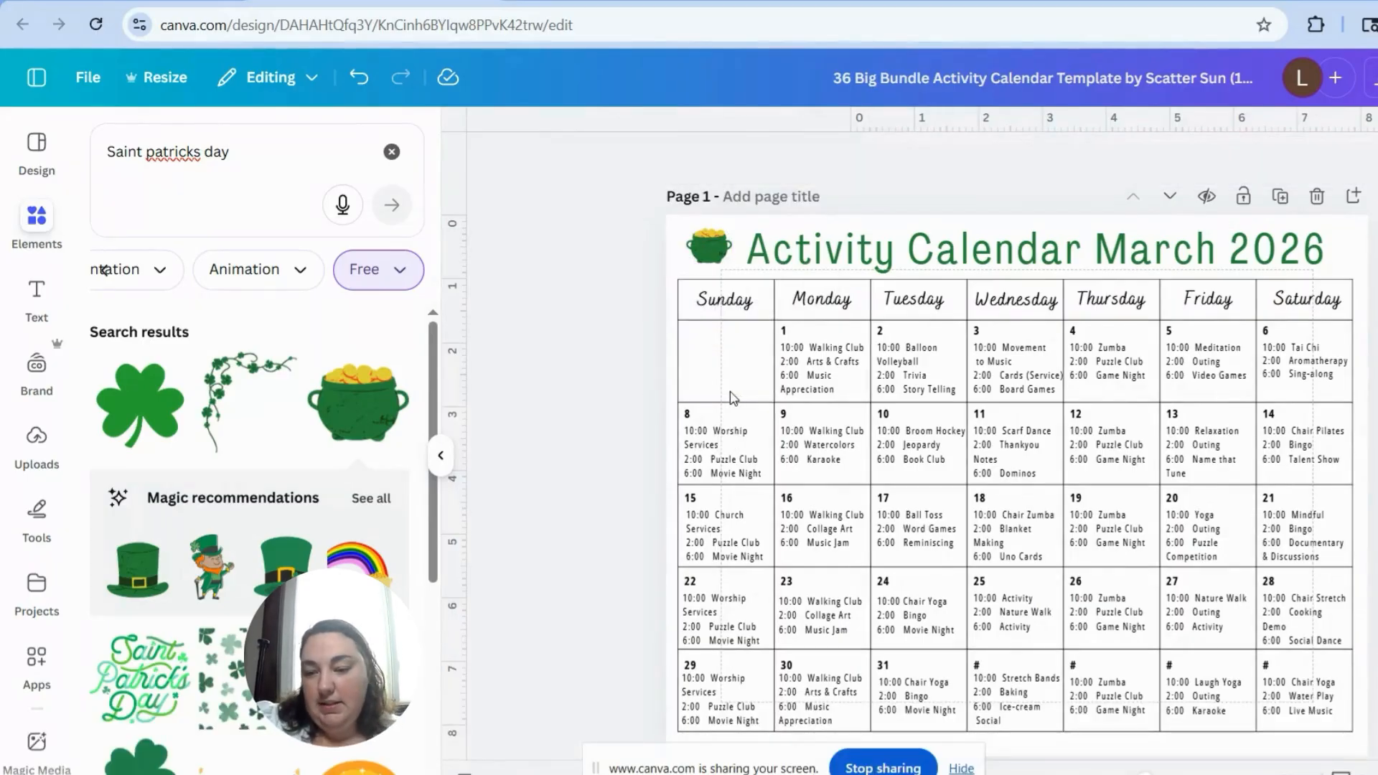
pyautogui.click(212, 568)
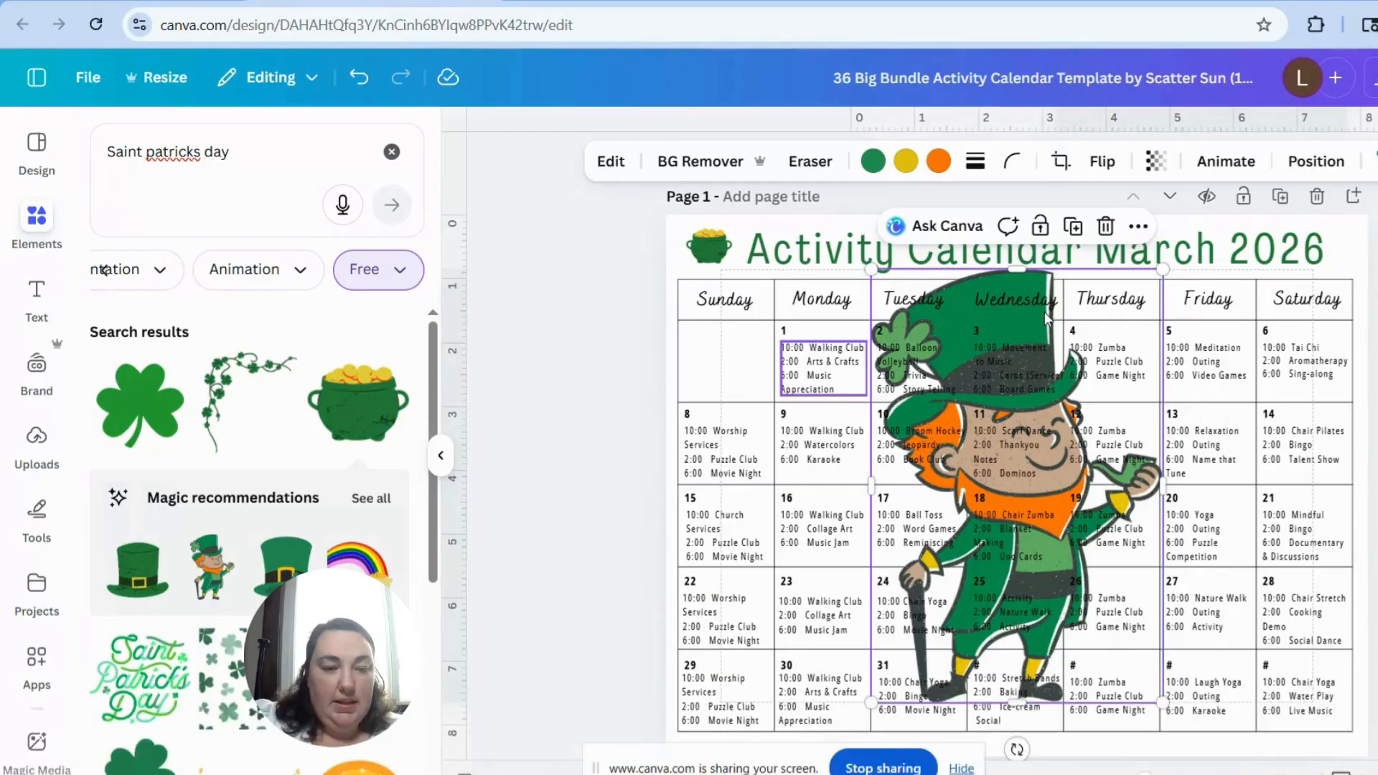
pyautogui.moveTo(1163, 270); pyautogui.dragTo(917, 637)
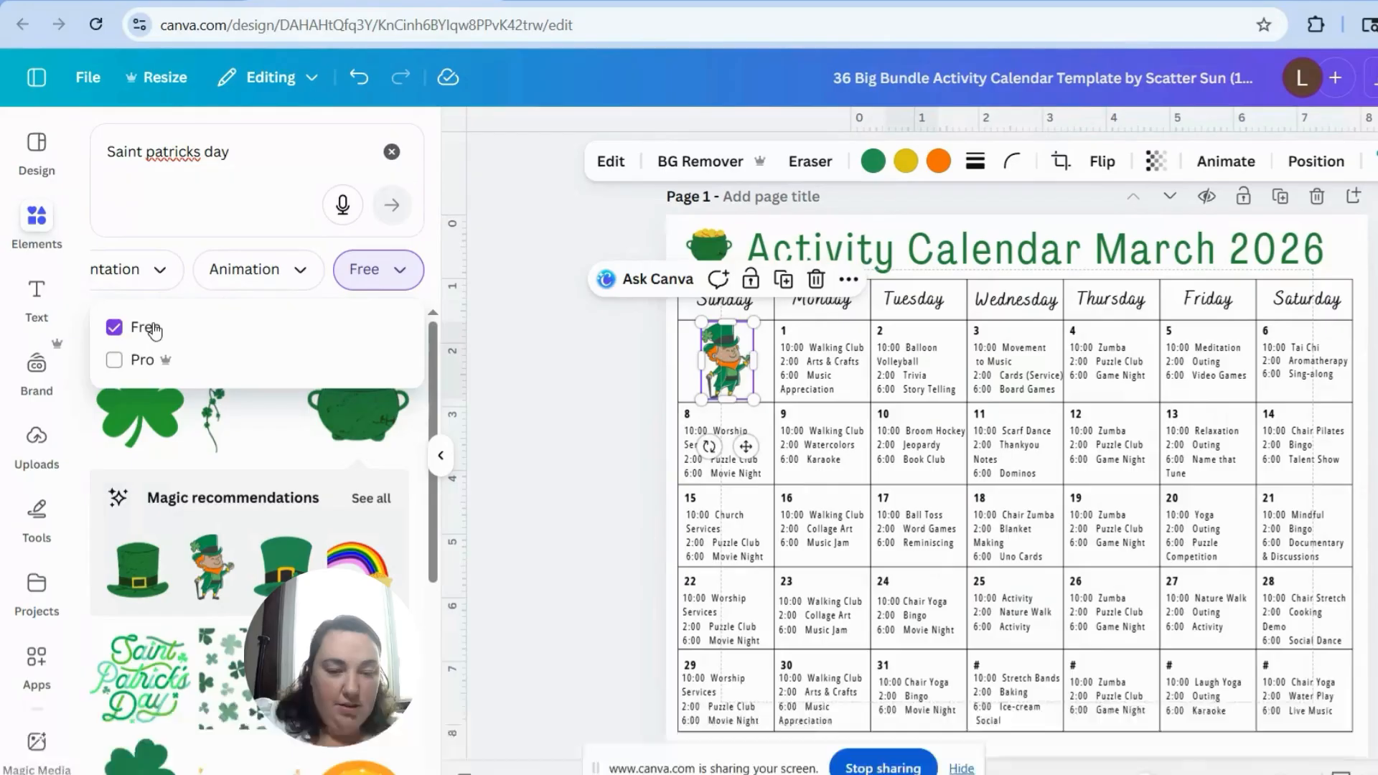
# Step: Clear the Free price filter from the element search and look through the available content categories
pyautogui.click(153, 328)
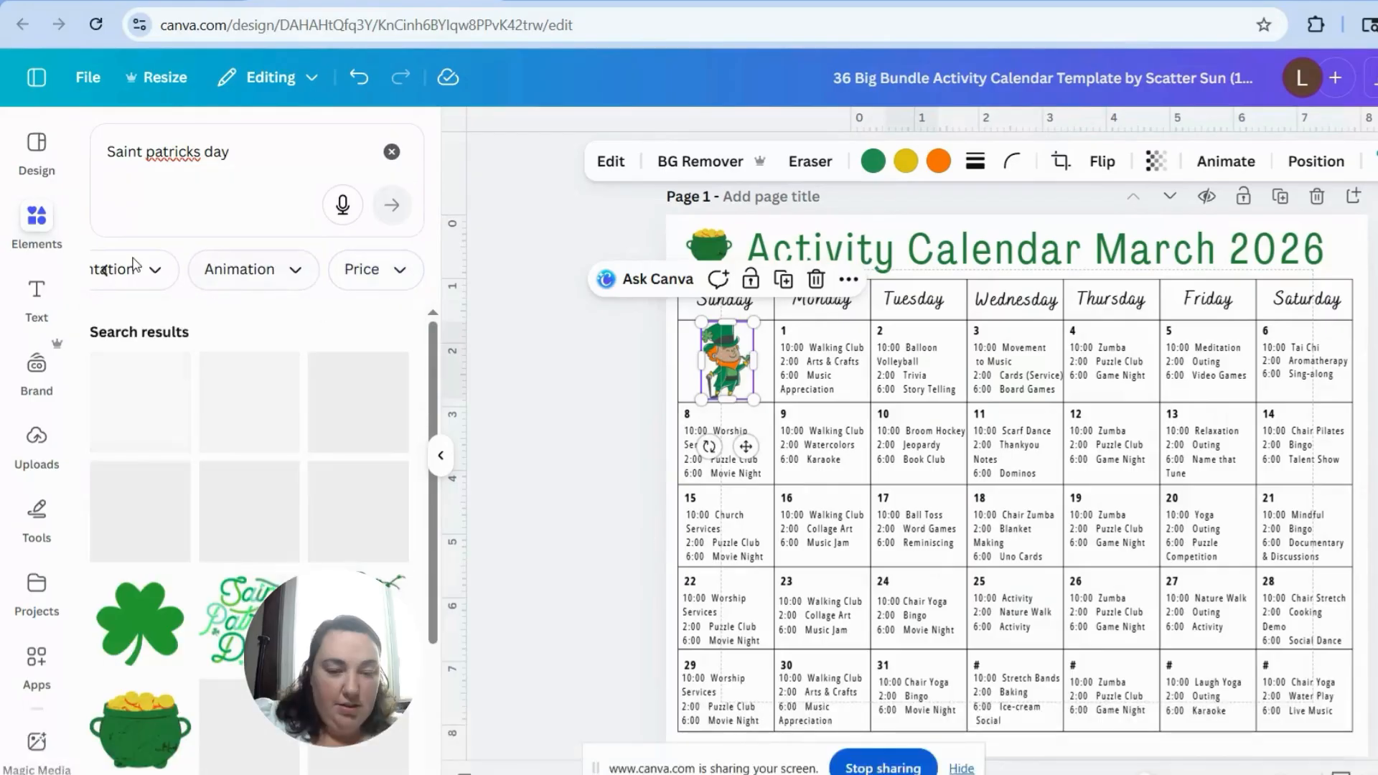
pyautogui.click(106, 274)
pyautogui.click(109, 275)
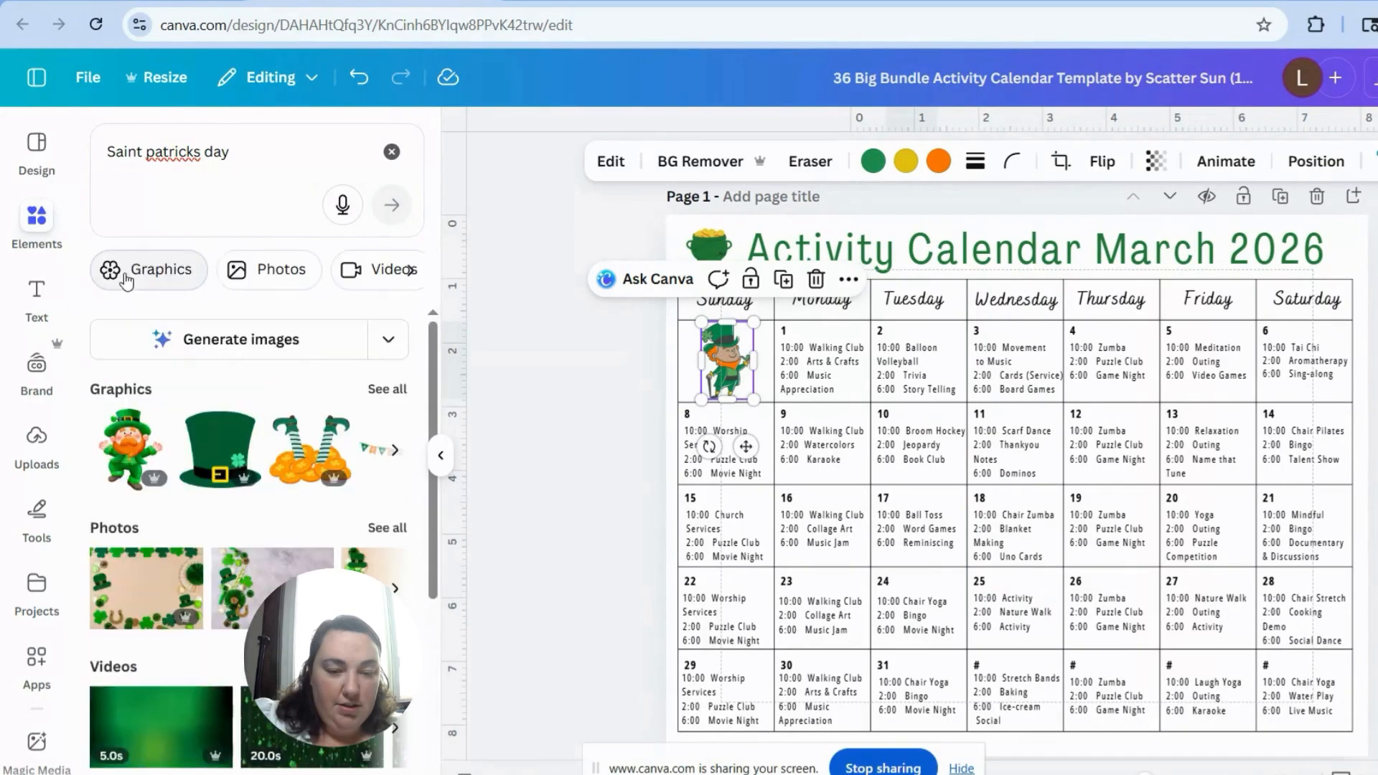
pyautogui.click(409, 271)
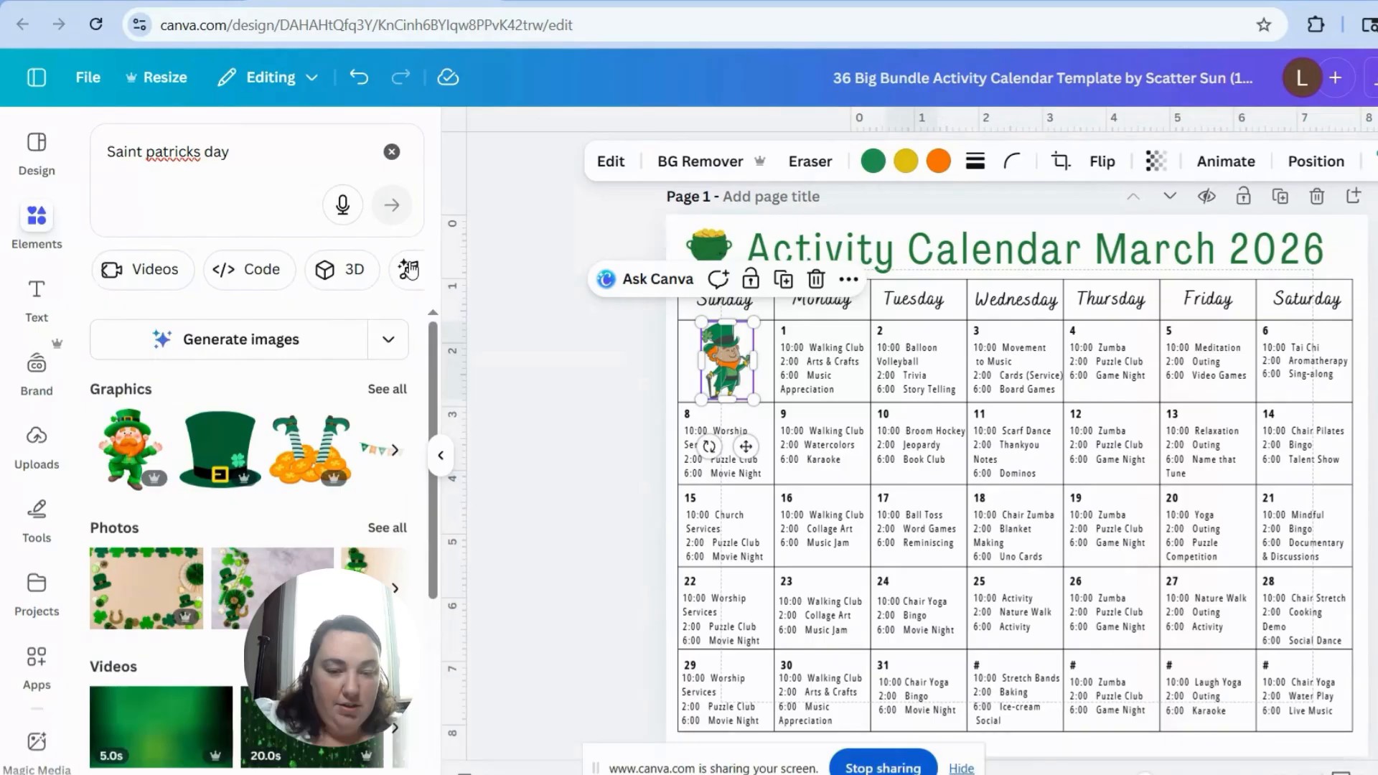
pyautogui.click(409, 271)
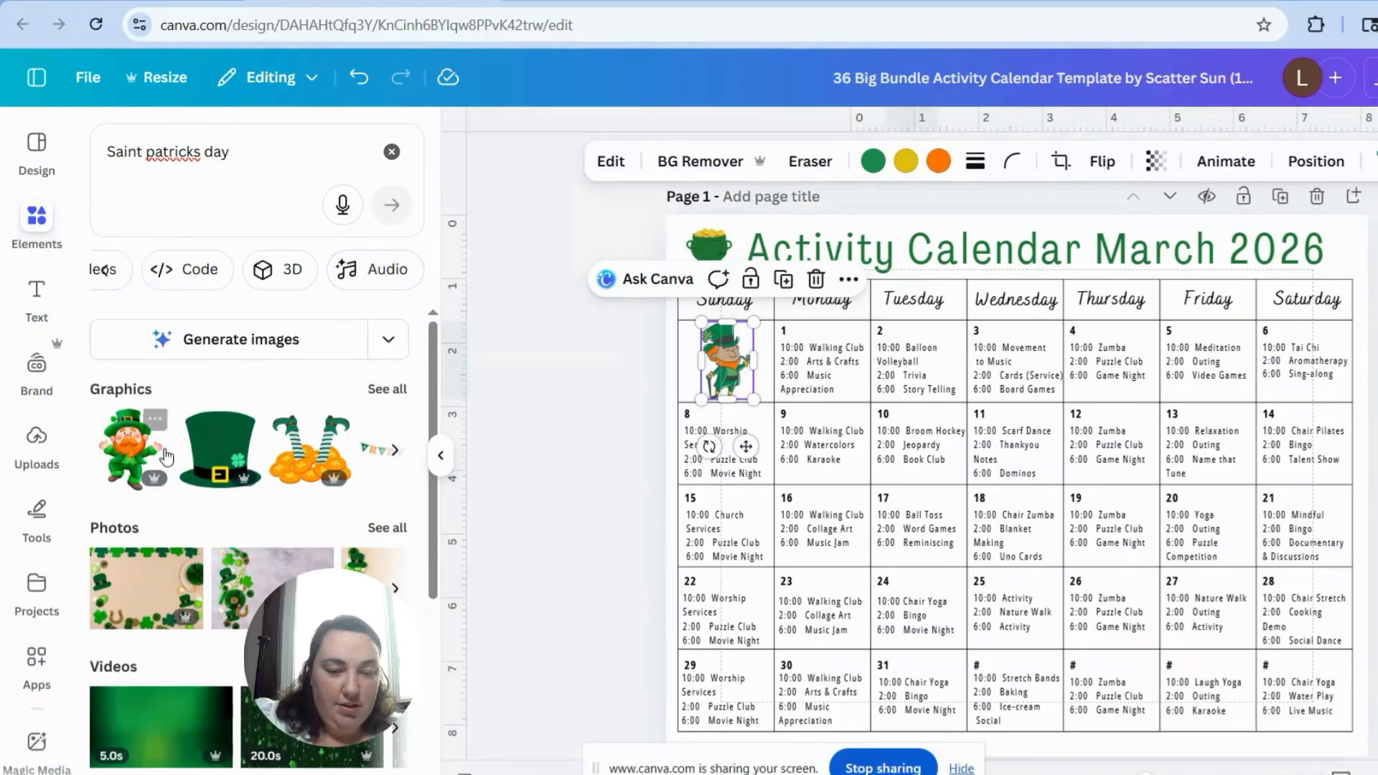
# Step: Show all graphics for the Saint Patrick's Day search and limit them to Free items
pyautogui.click(388, 392)
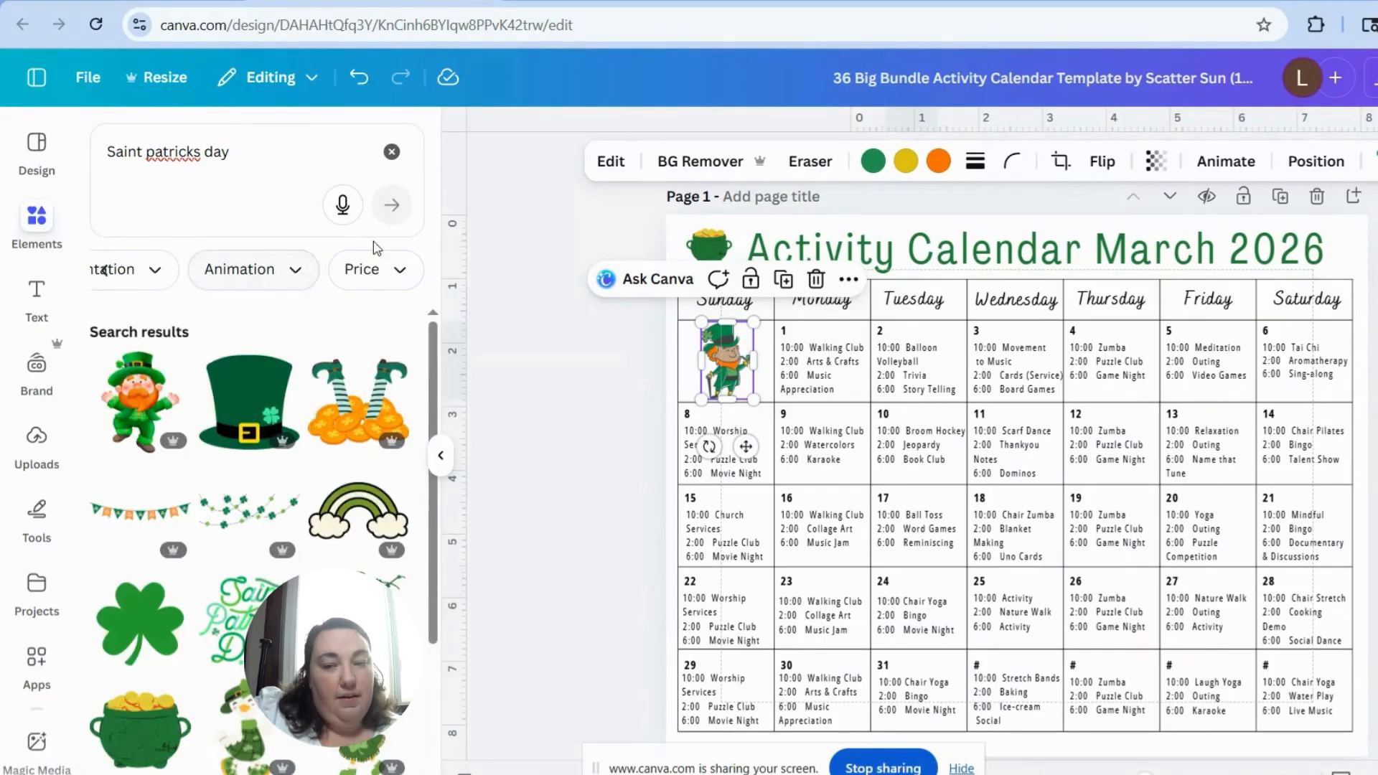
pyautogui.click(382, 286)
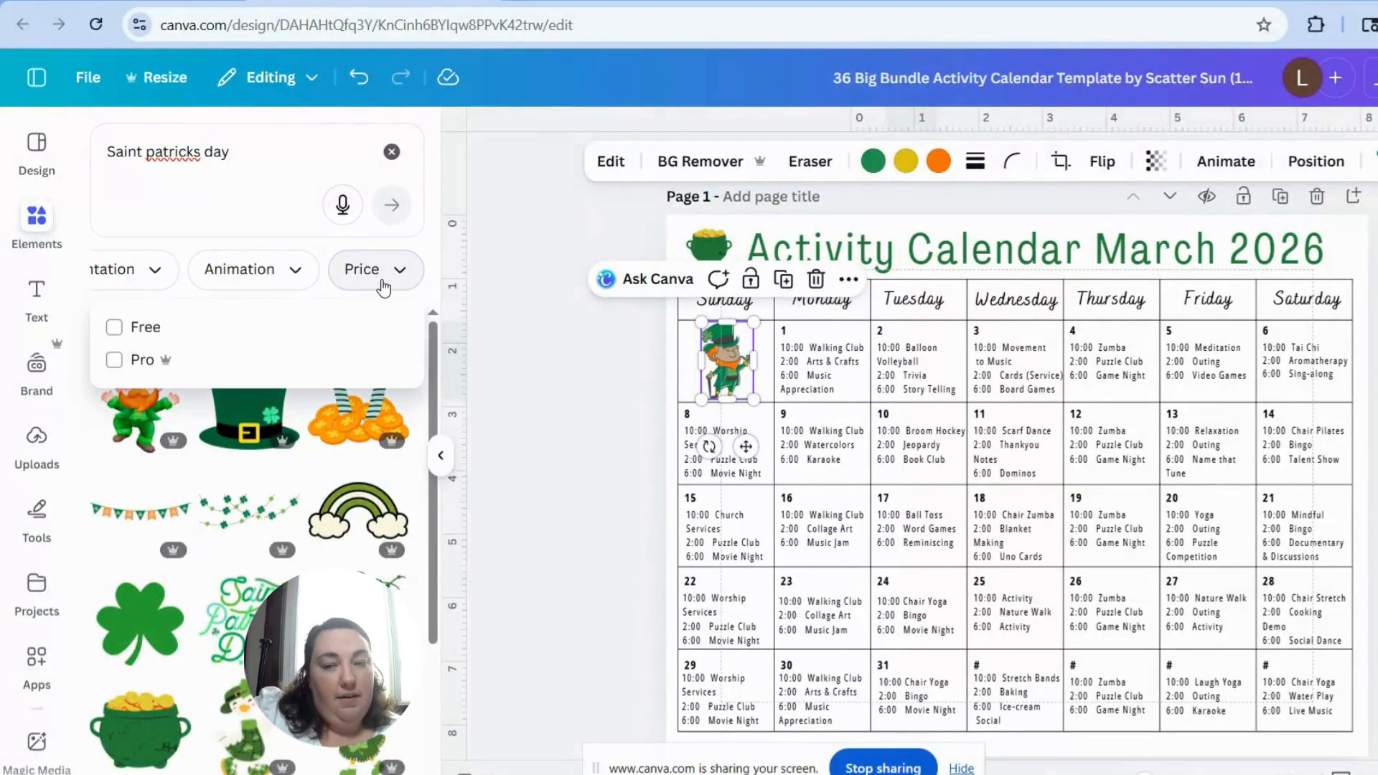
pyautogui.click(115, 327)
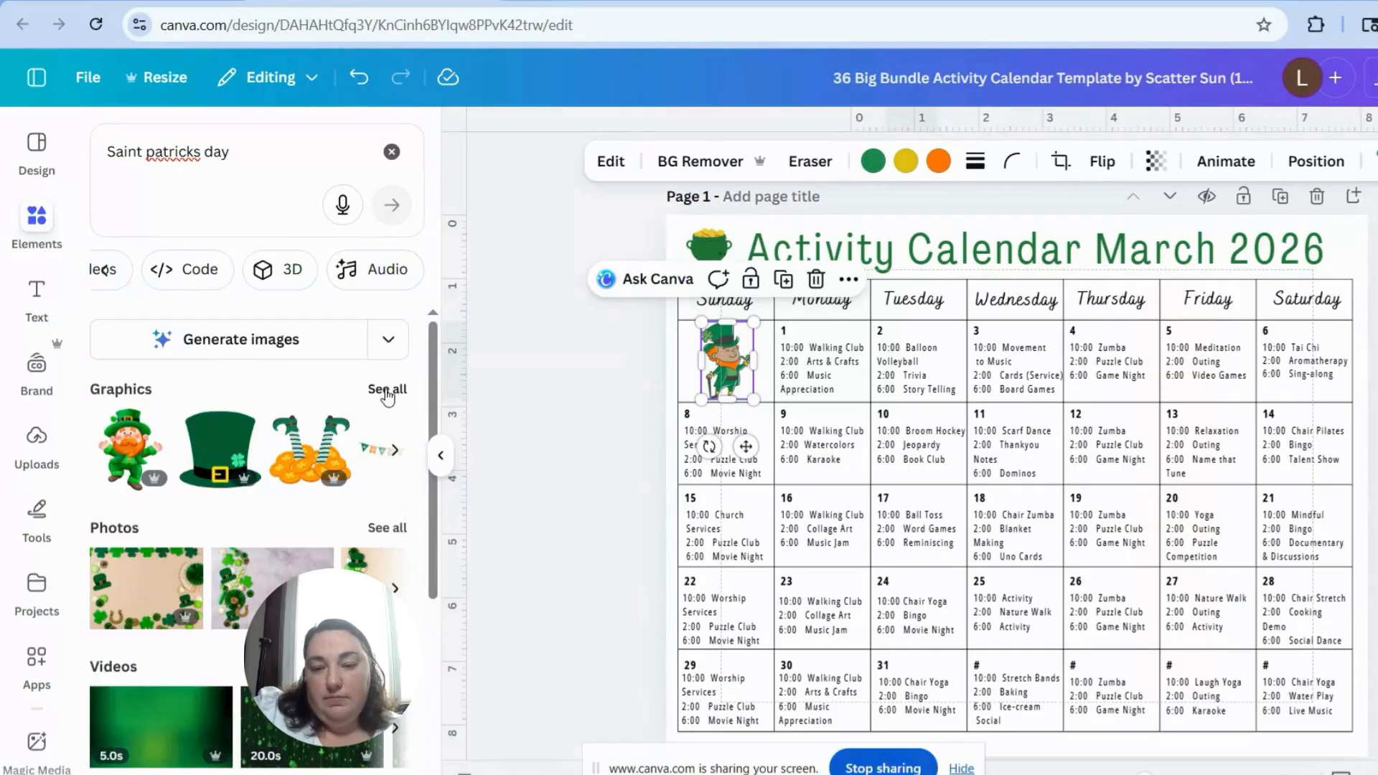
# Step: Reset the price filter, apply Free again, and browse the free Saint Patrick's Day graphics
pyautogui.click(388, 395)
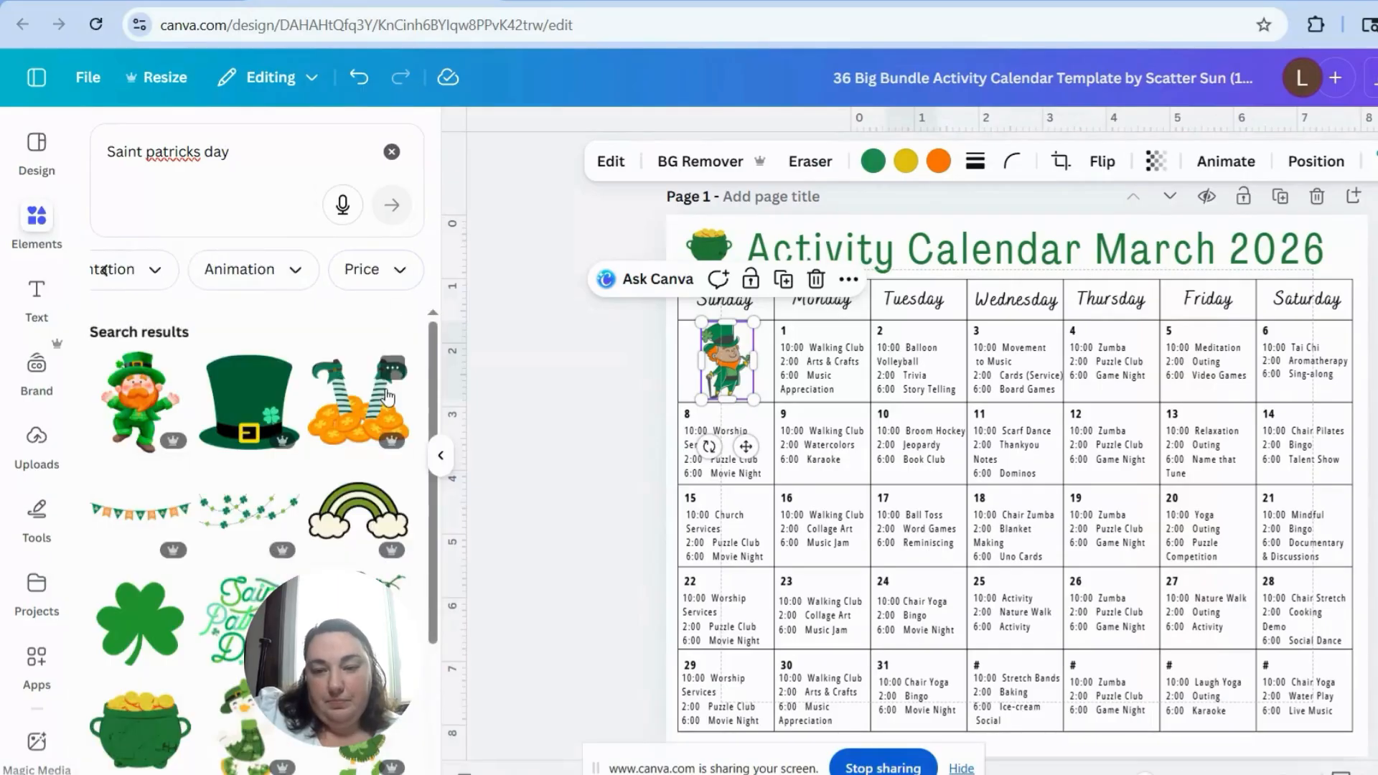
pyautogui.click(384, 286)
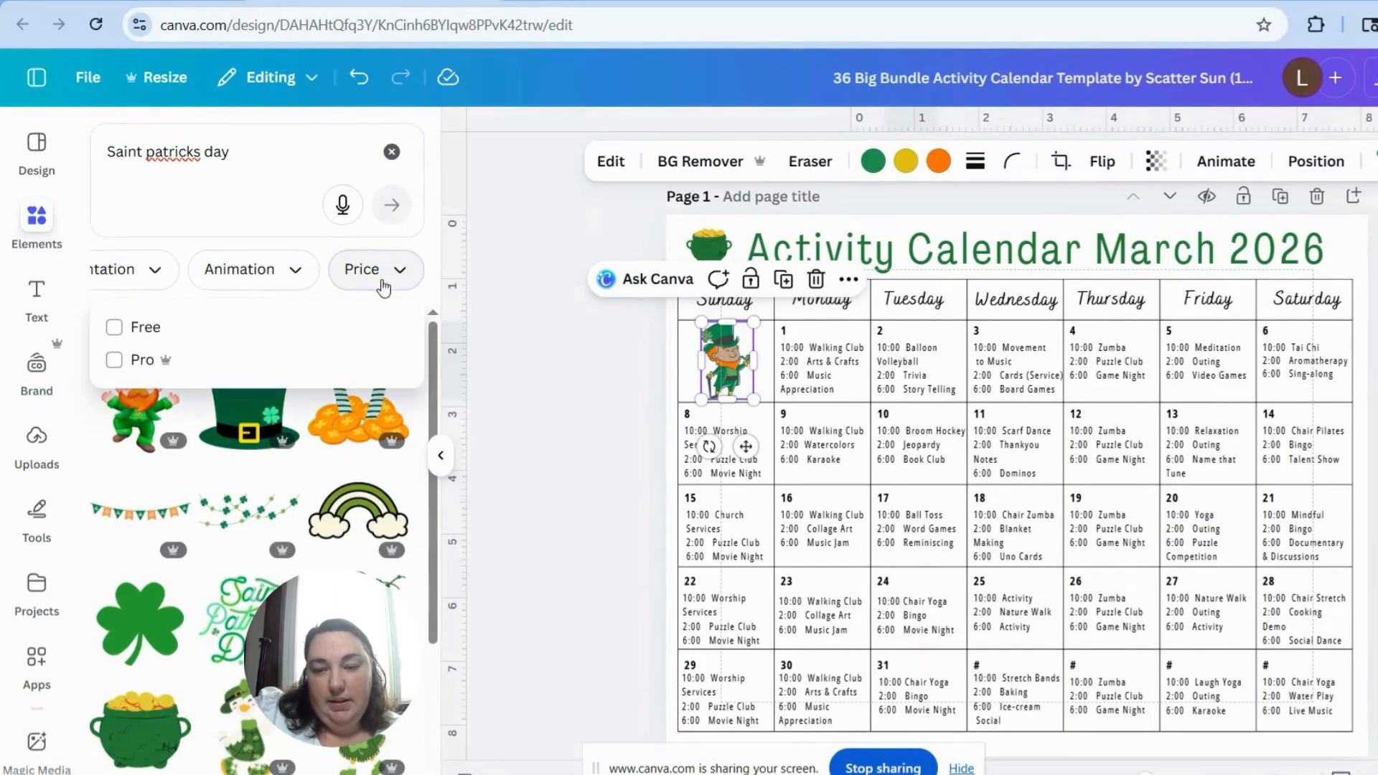
pyautogui.click(114, 329)
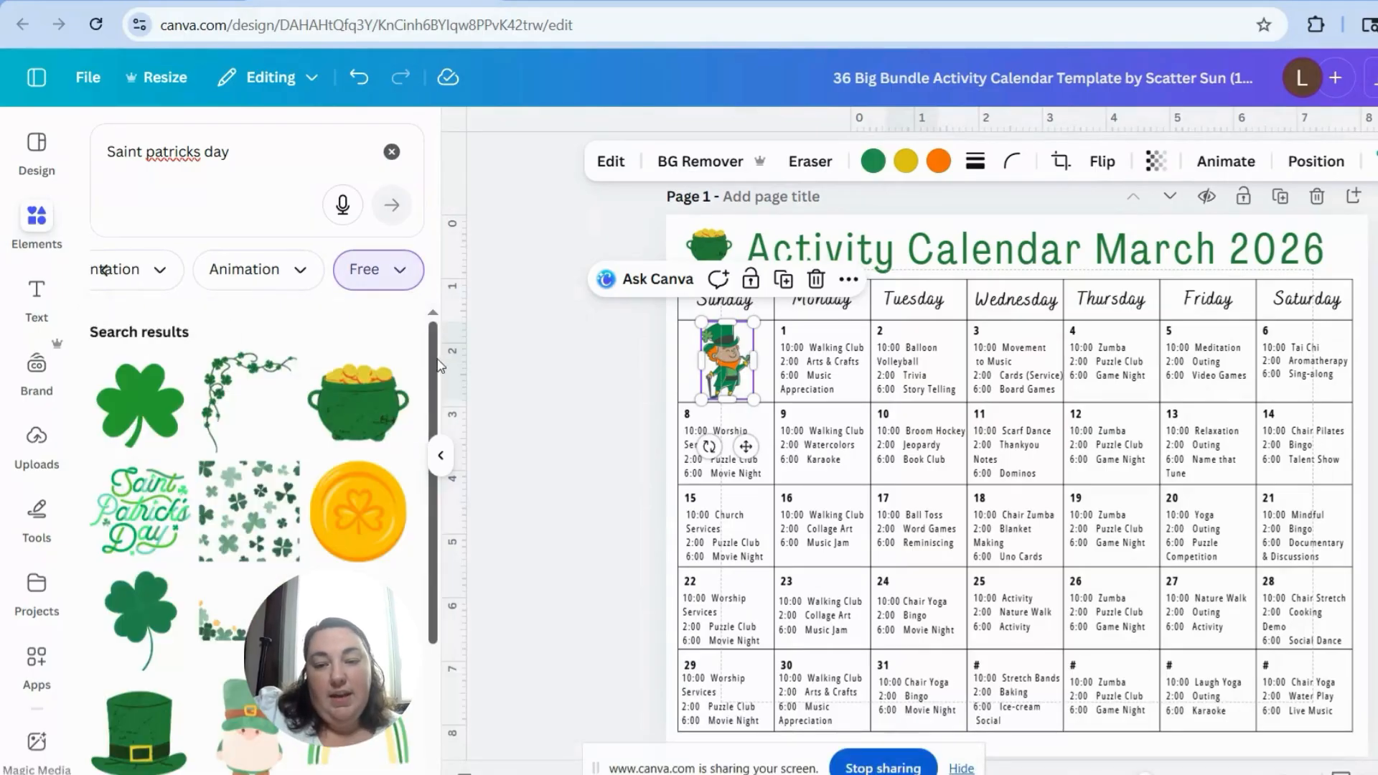
pyautogui.scroll(-2, 438, 373)
pyautogui.scroll(2, 435, 394)
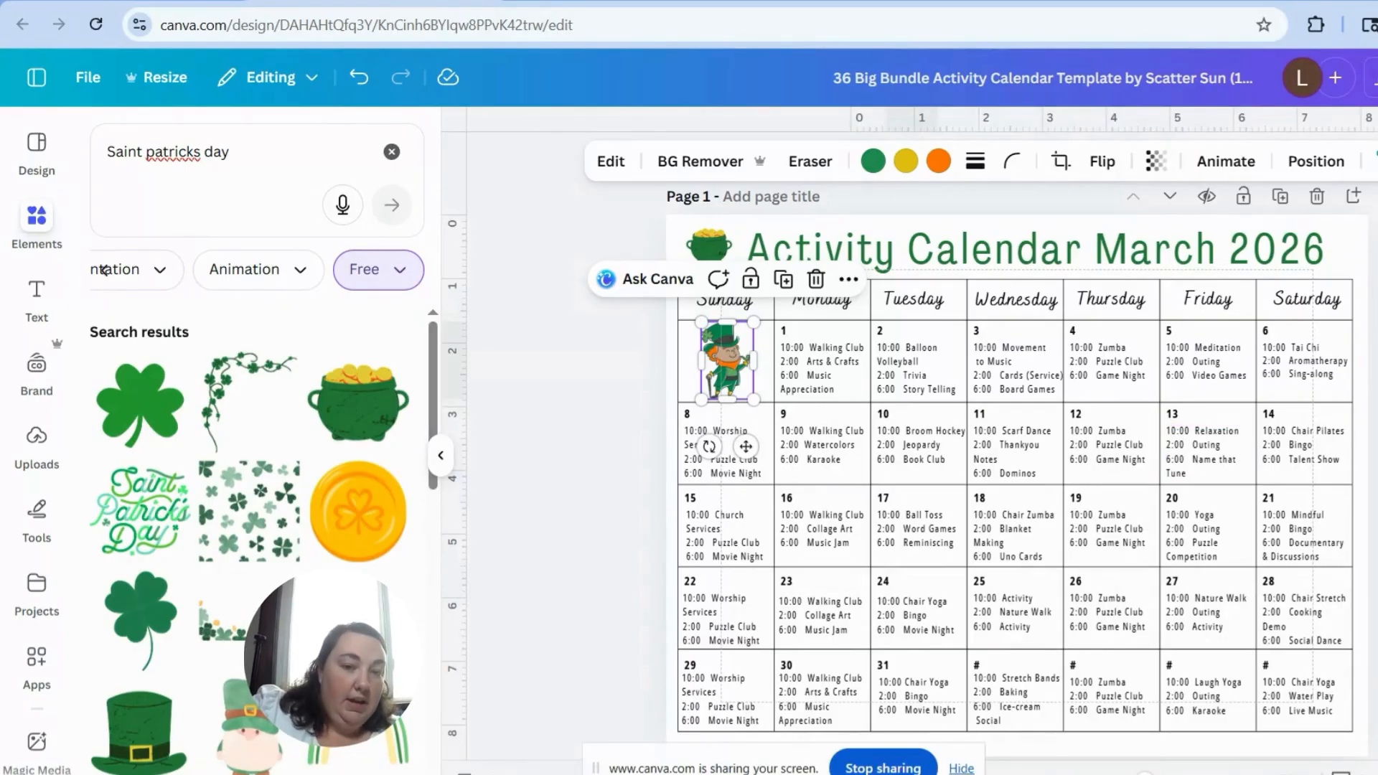
pyautogui.press('Escape')
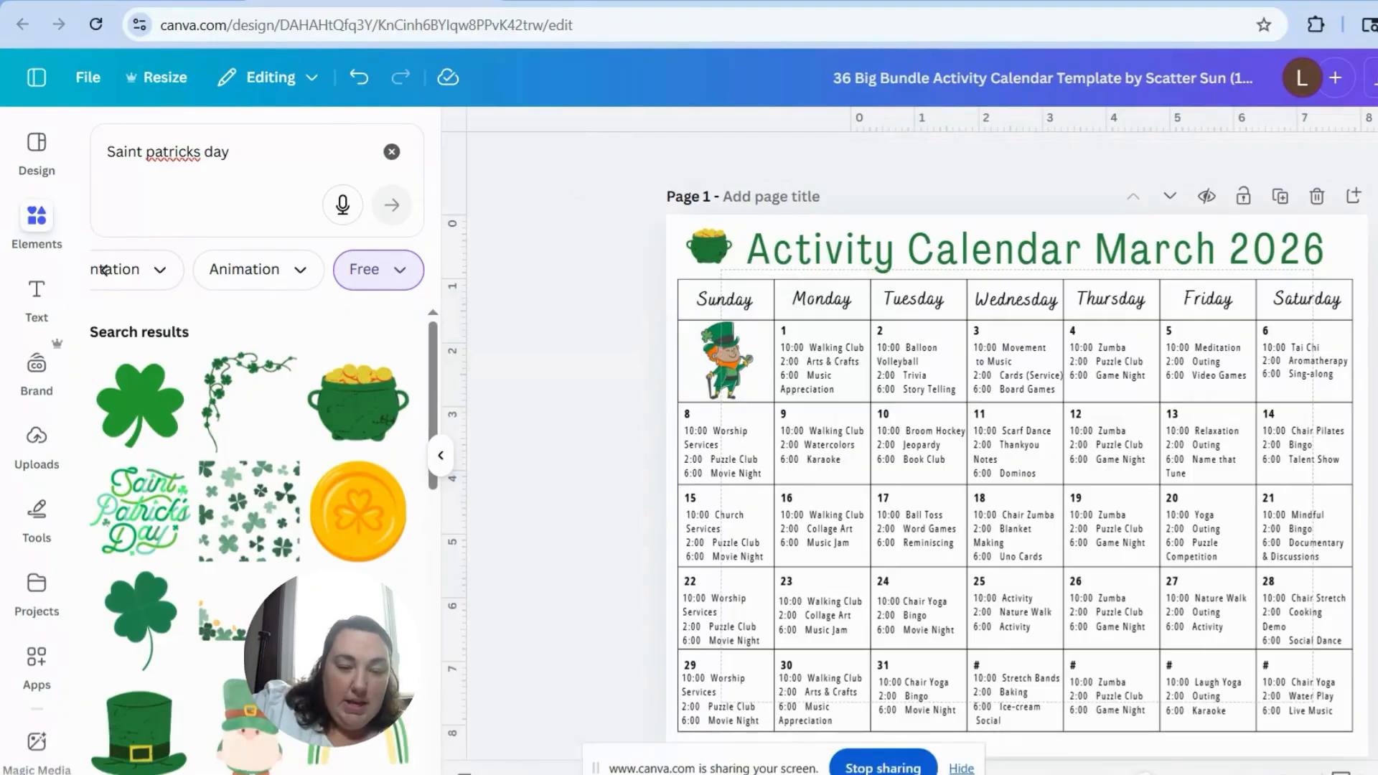
# Step: Try an orange text colour on the date number 1 in the first Monday cell, and undo it
pyautogui.click(786, 330)
pyautogui.click(632, 167)
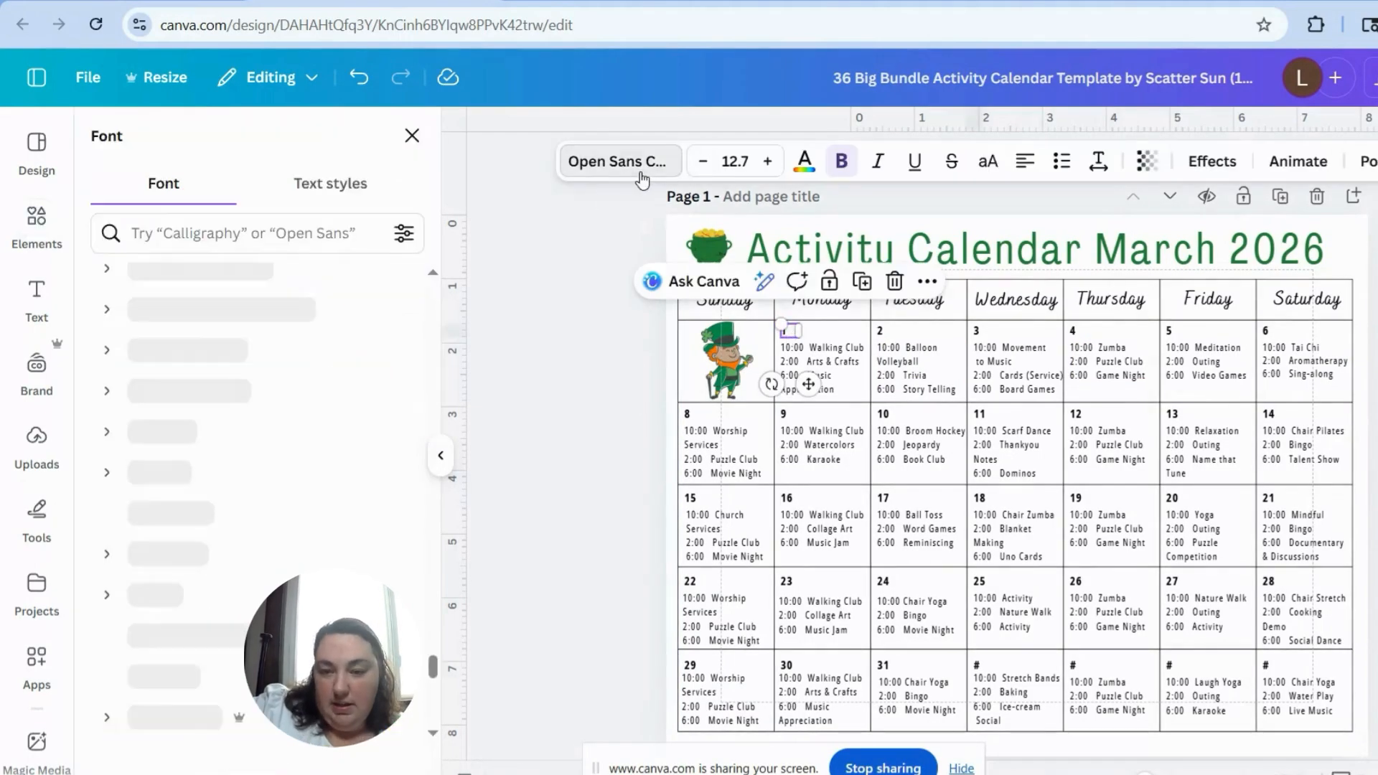
pyautogui.click(804, 161)
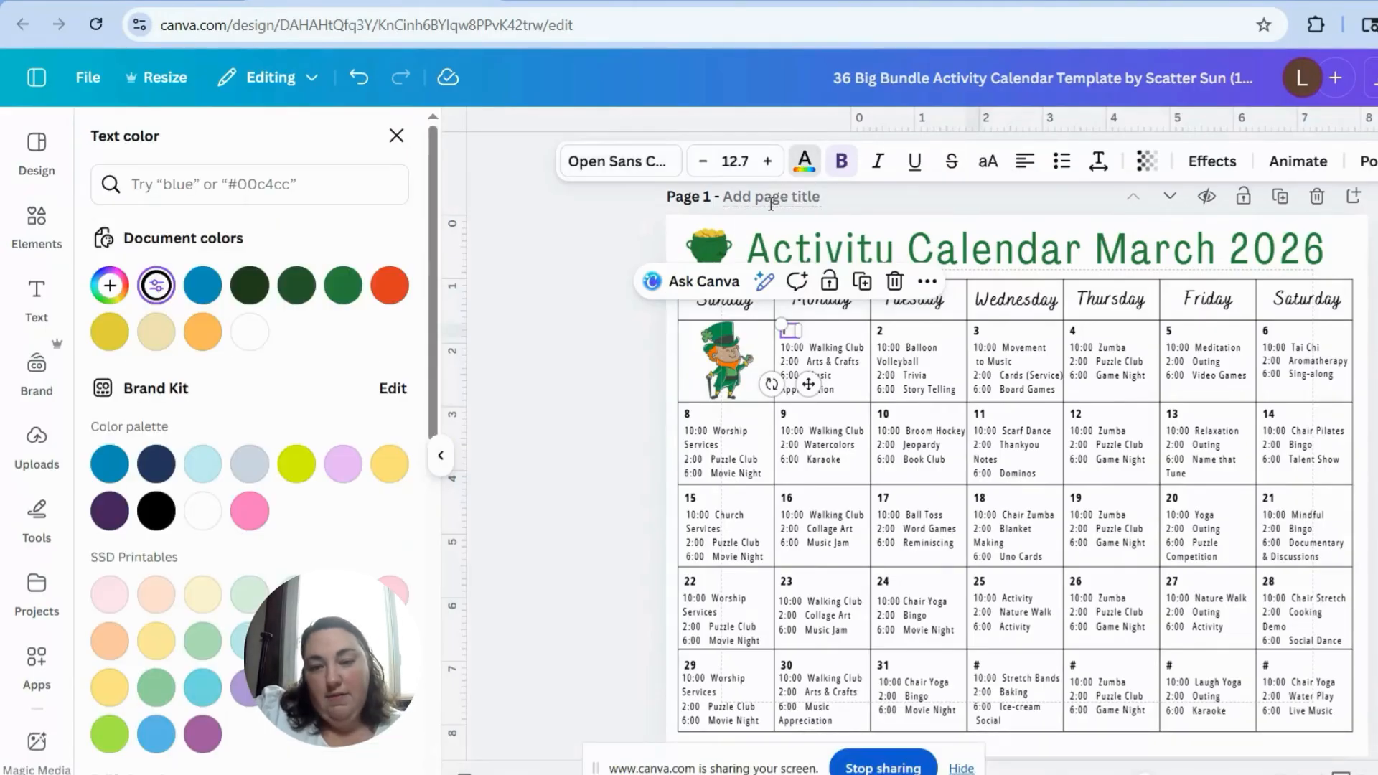
pyautogui.click(202, 331)
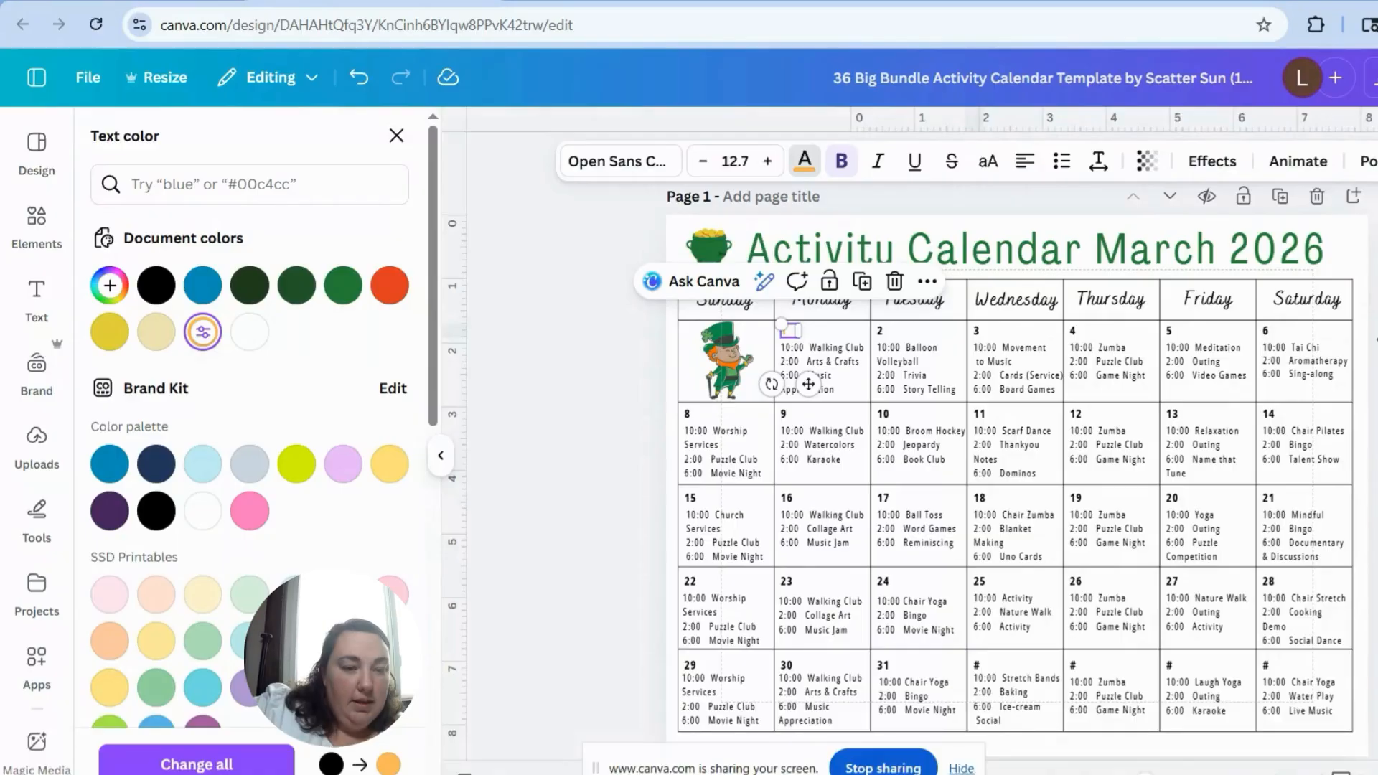
pyautogui.click(360, 80)
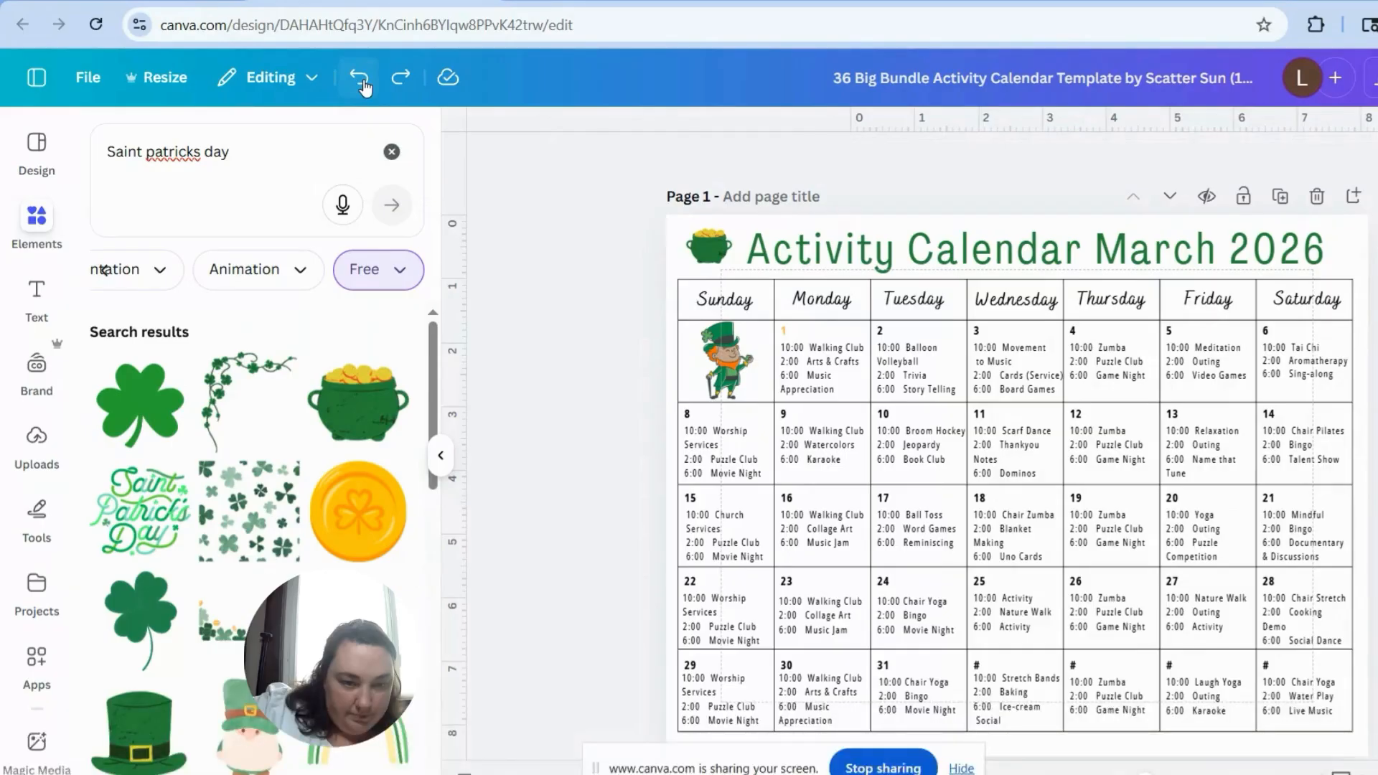
# Step: Replace the activities in the Monday cell dated 1 with the times 11:00 and 3:00, separated by a blank line
pyautogui.doubleClick(839, 351)
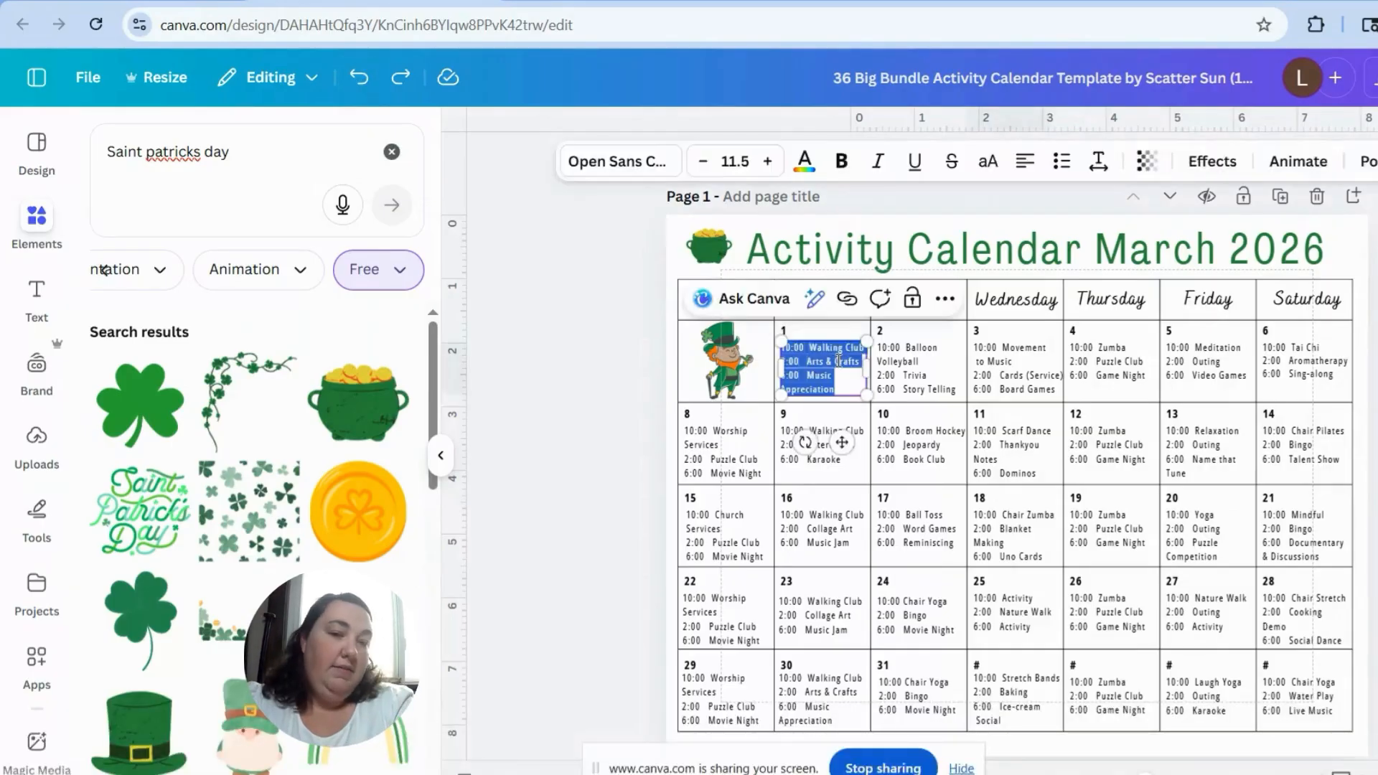
pyautogui.write('11:')
pyautogui.press('Return')
pyautogui.press('Return')
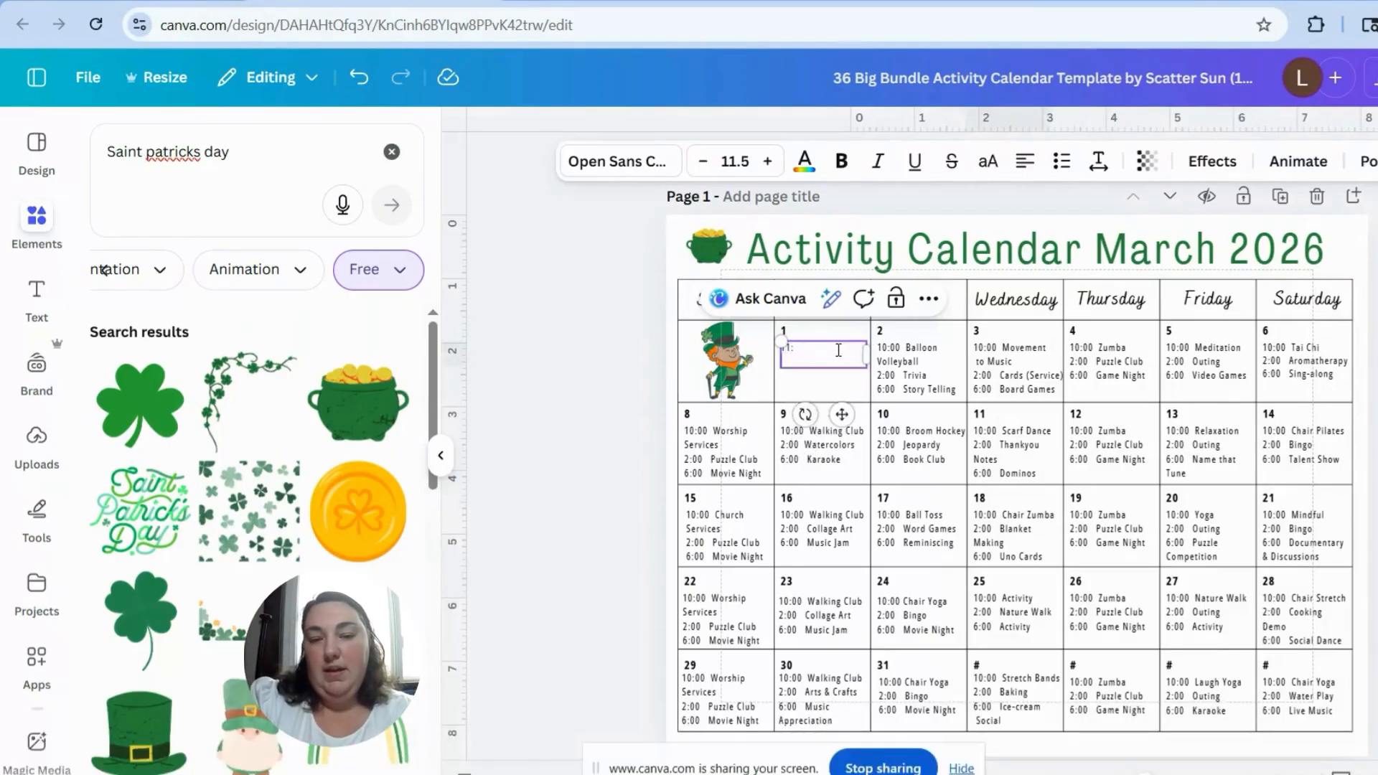
pyautogui.write('2:00')
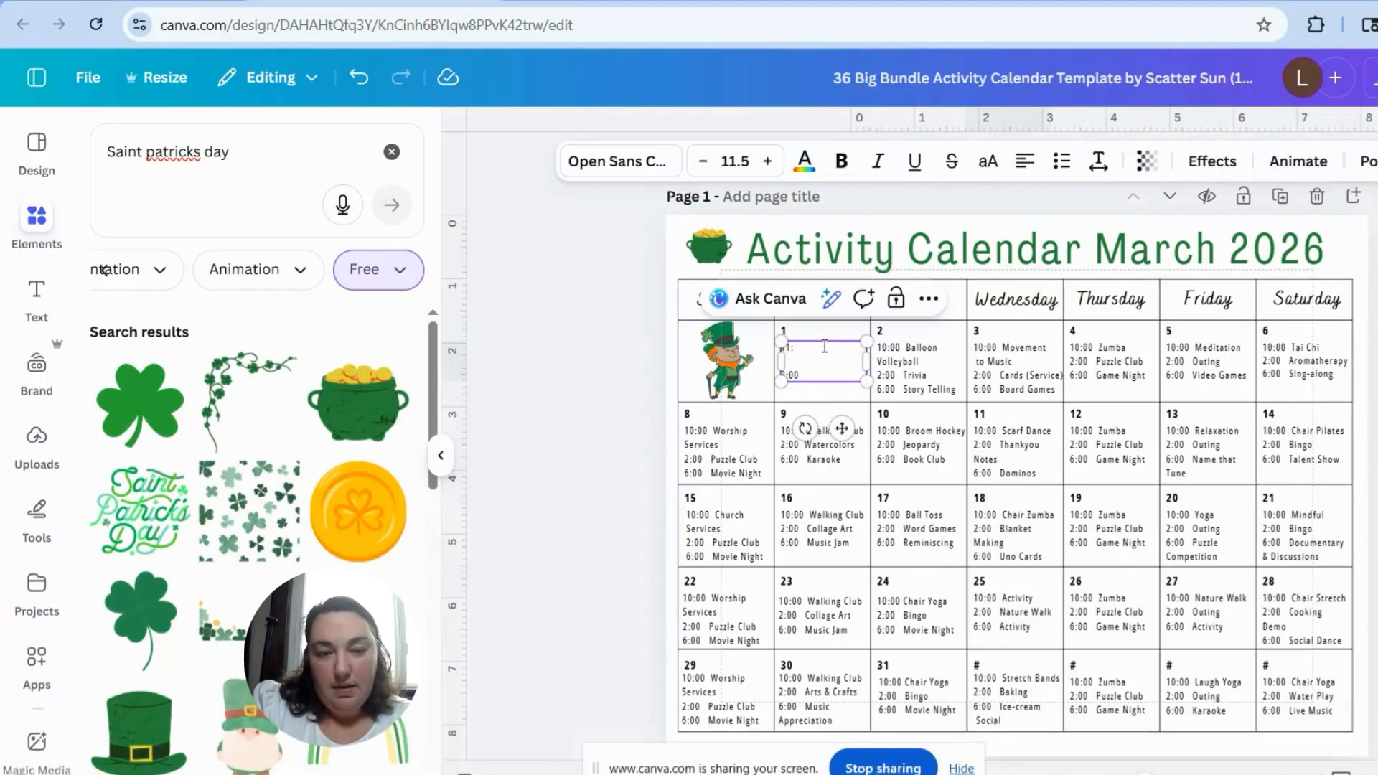
pyautogui.click(825, 346)
pyautogui.write('00')
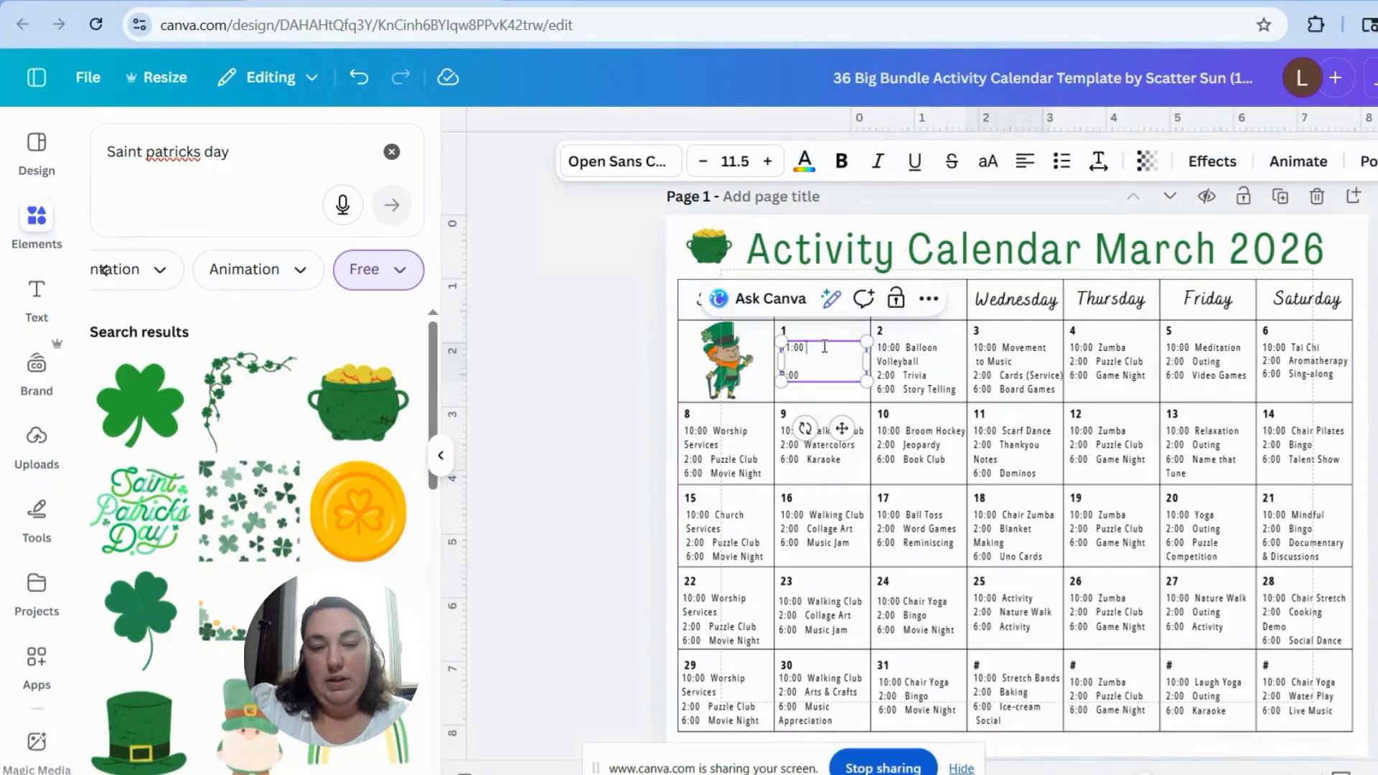
pyautogui.write(' CHair ')
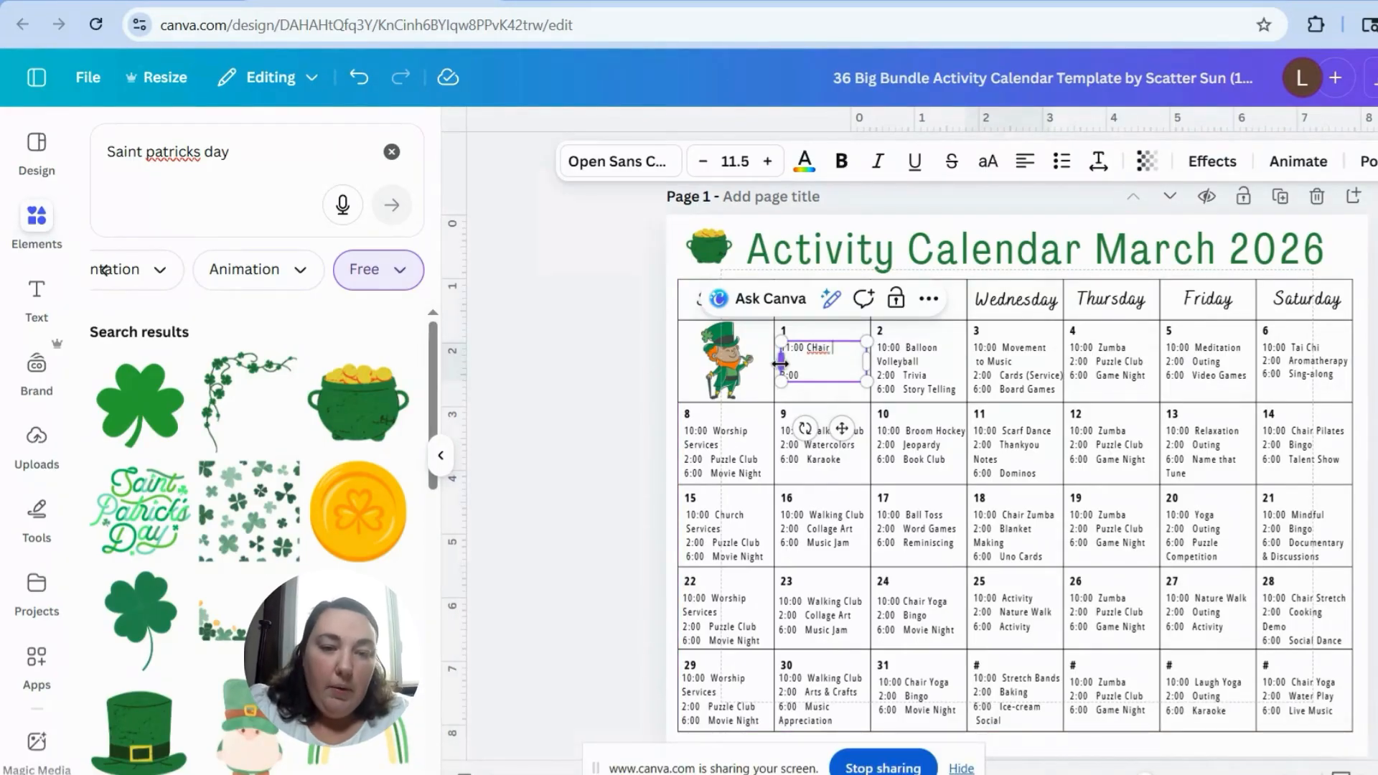
pyautogui.write('Yoga')
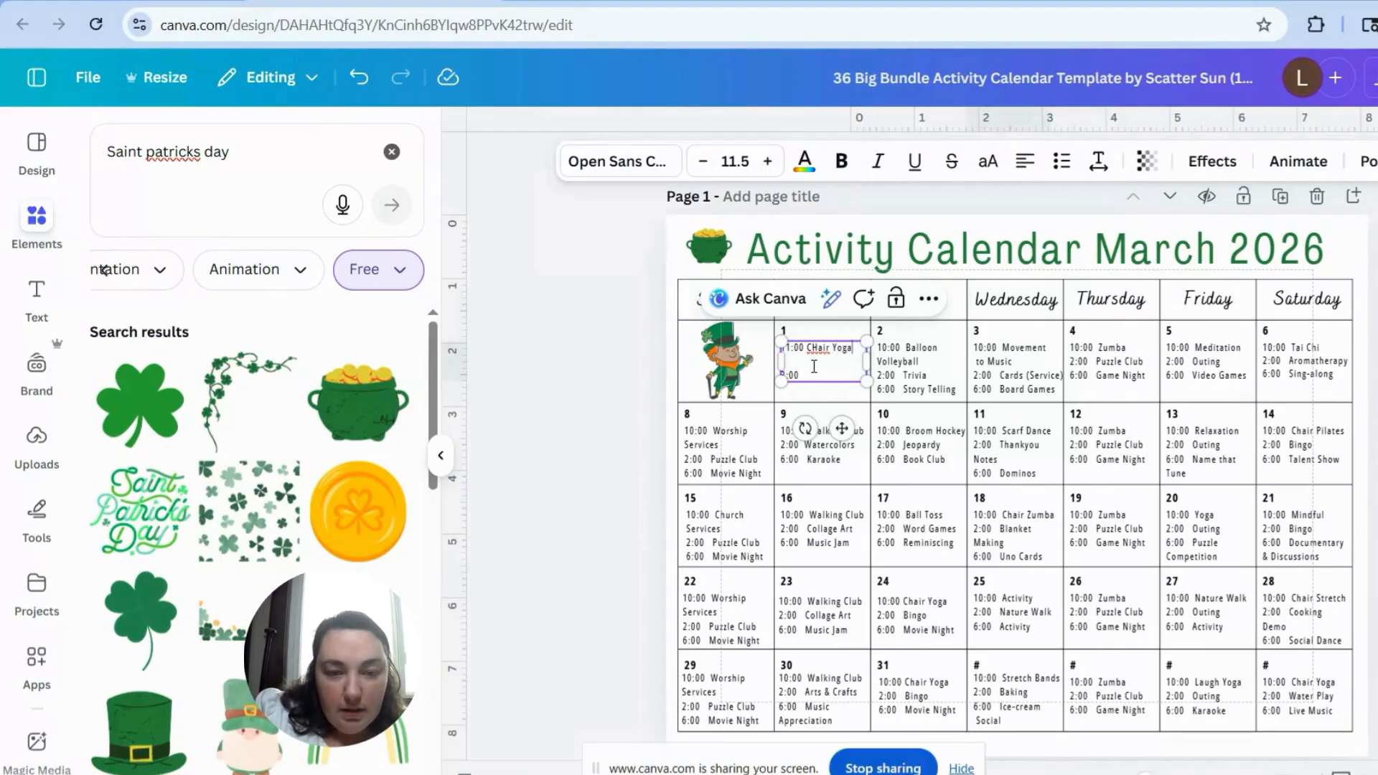
# Step: Enter Chair Yoga beside 11:00 in the Monday cell dated 1, correcting the spelling of "Chair"
pyautogui.rightClick(820, 348)
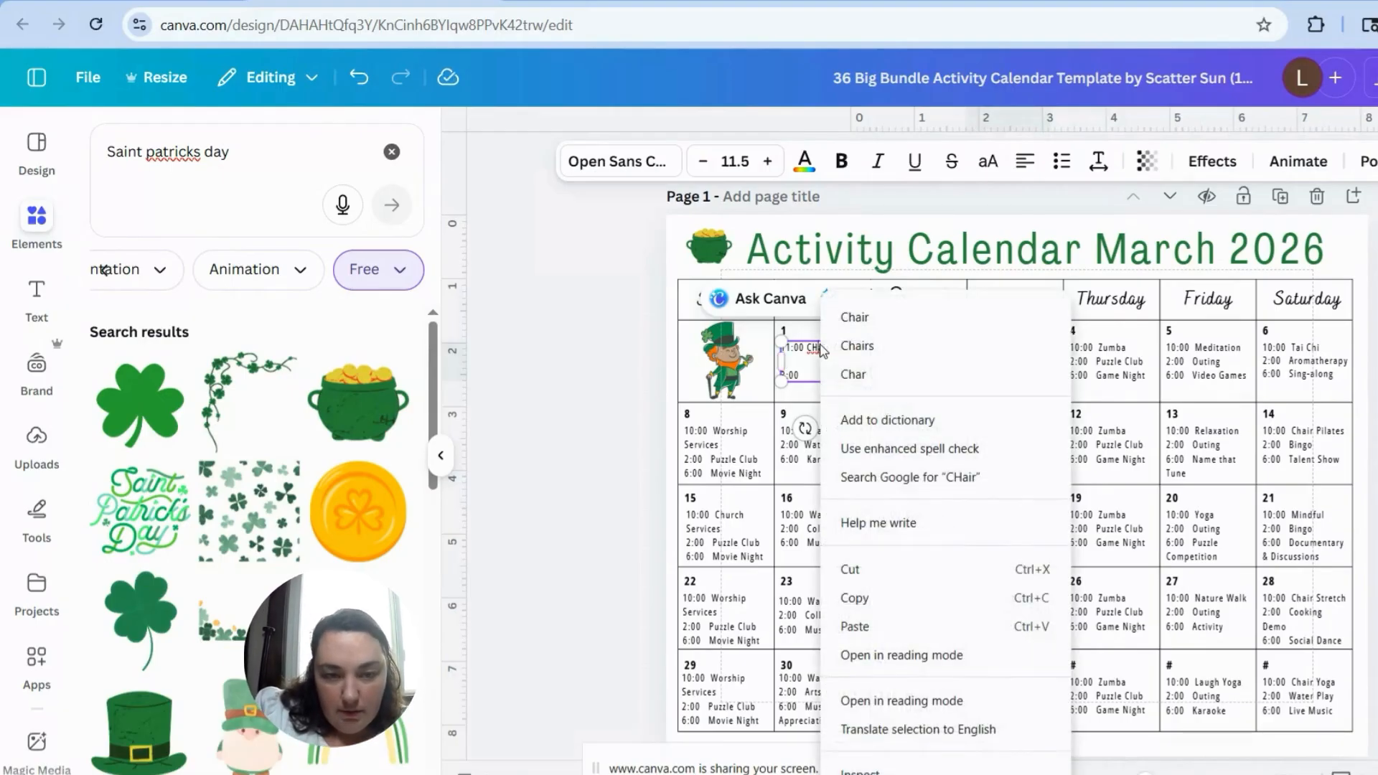
pyautogui.click(875, 321)
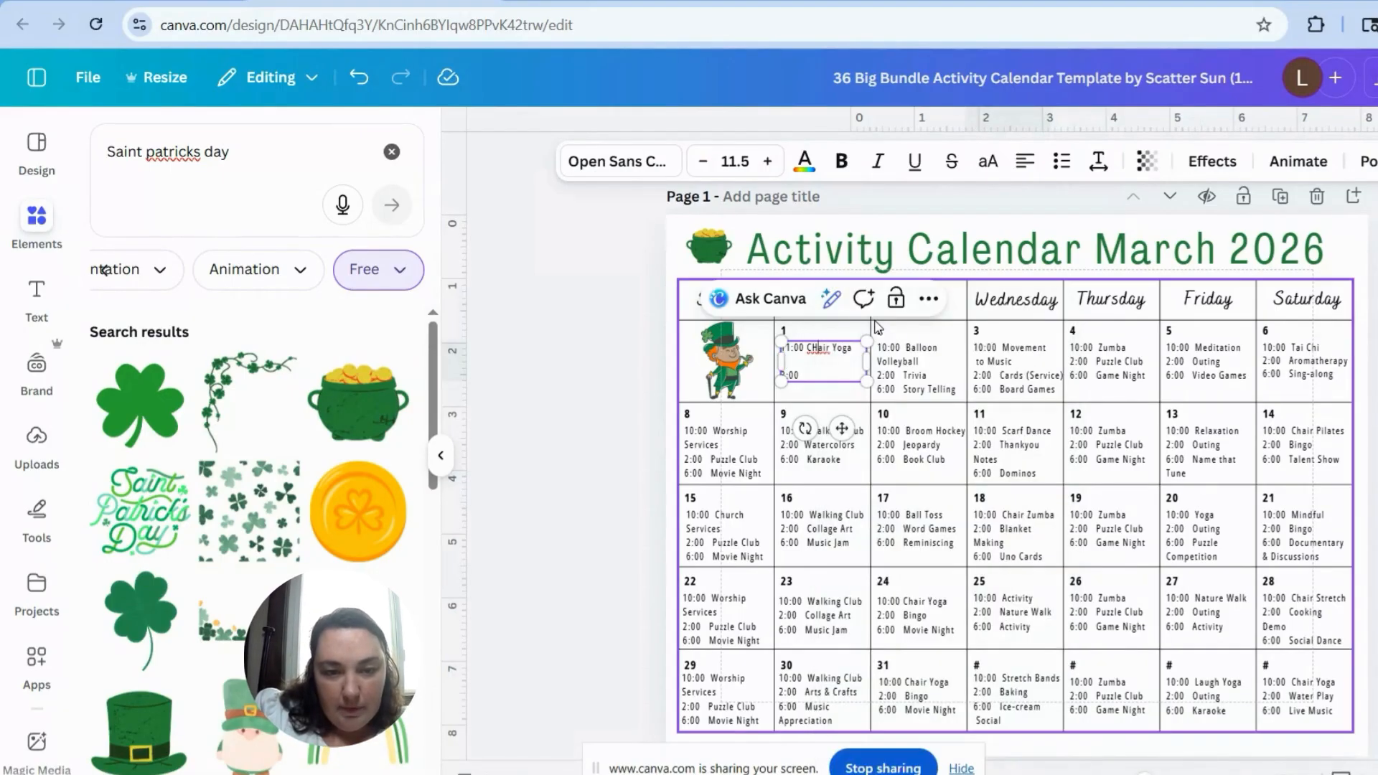
pyautogui.rightClick(823, 349)
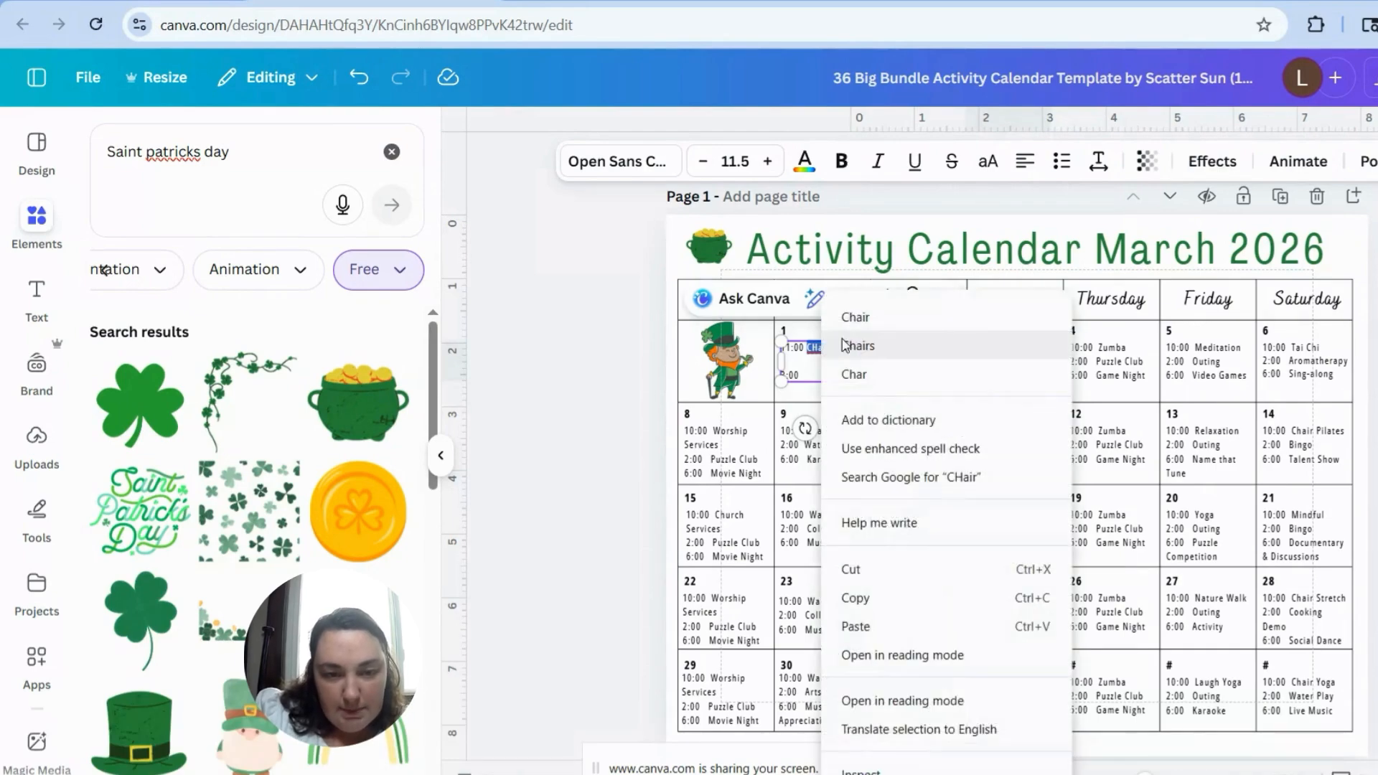
pyautogui.click(858, 324)
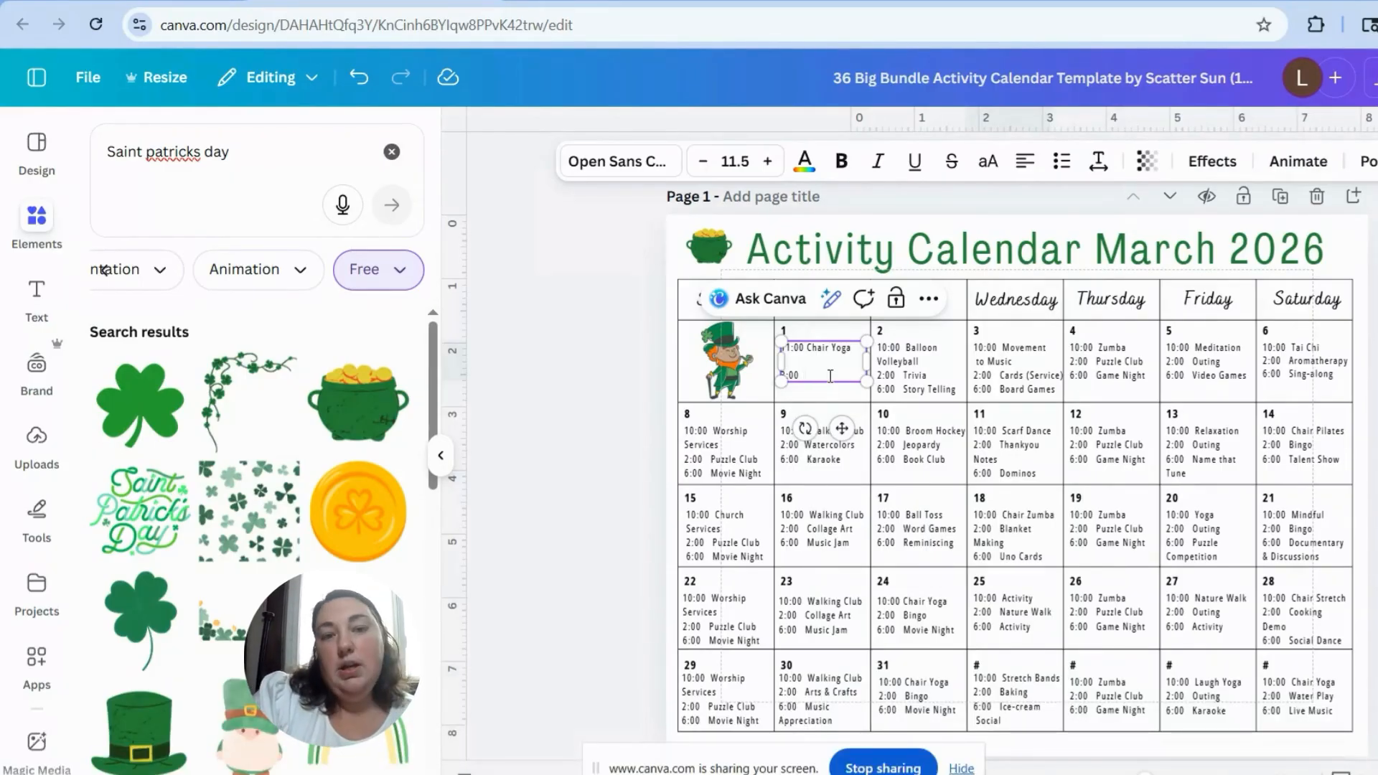
# Step: Enter "Snt. Patrick's Day Craft" beside 3:00 in the Monday cell dated 1, correcting "Patrick's" and "Craft" with the spelling suggestions
pyautogui.write('nt.')
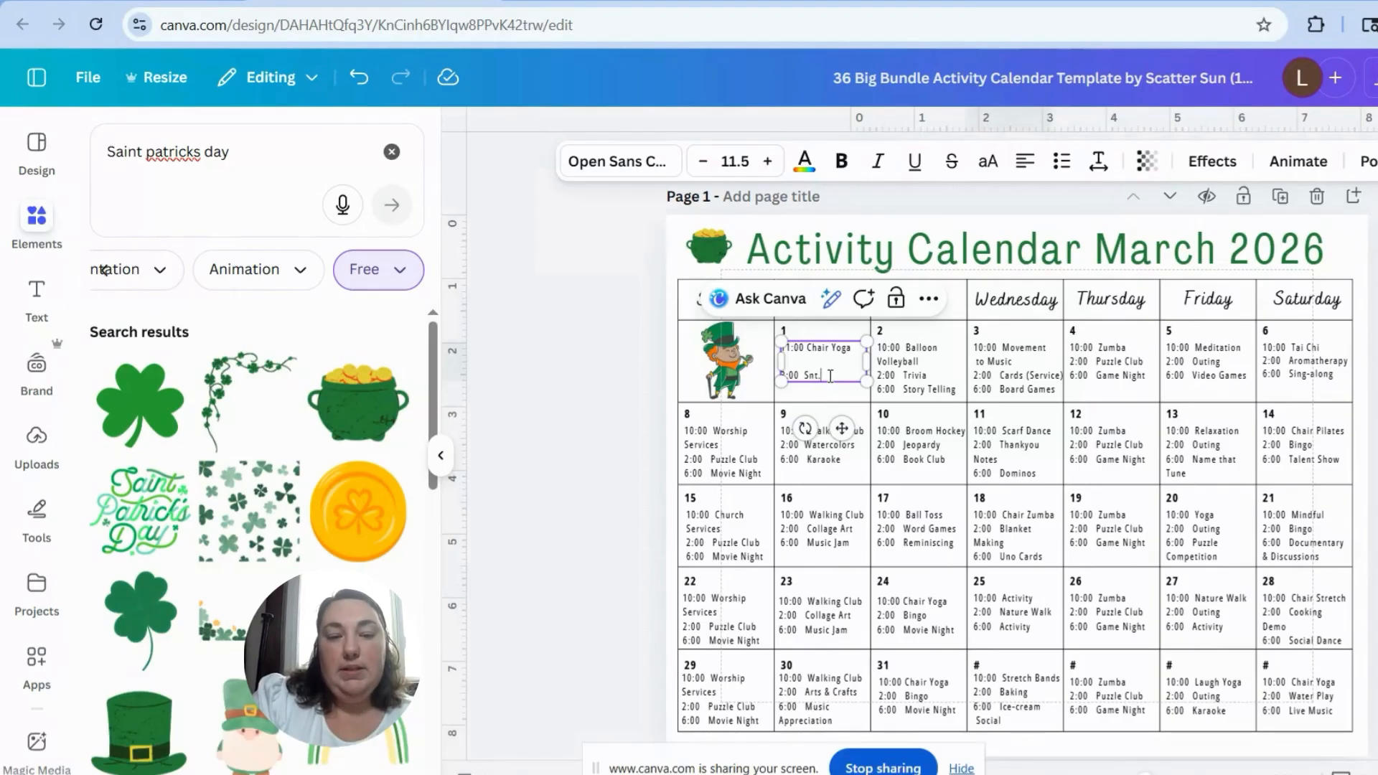
pyautogui.write(' Patricks Day Carft')
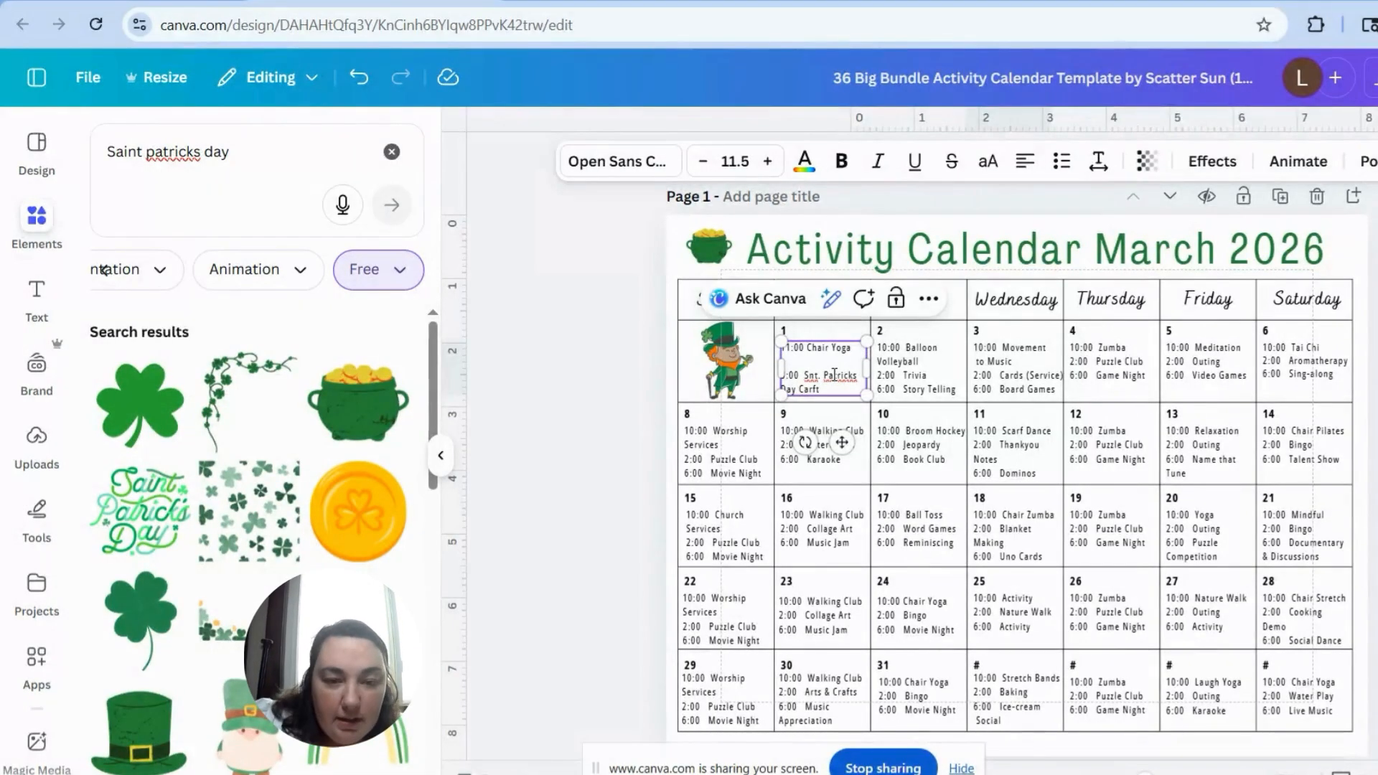
pyautogui.rightClick(848, 377)
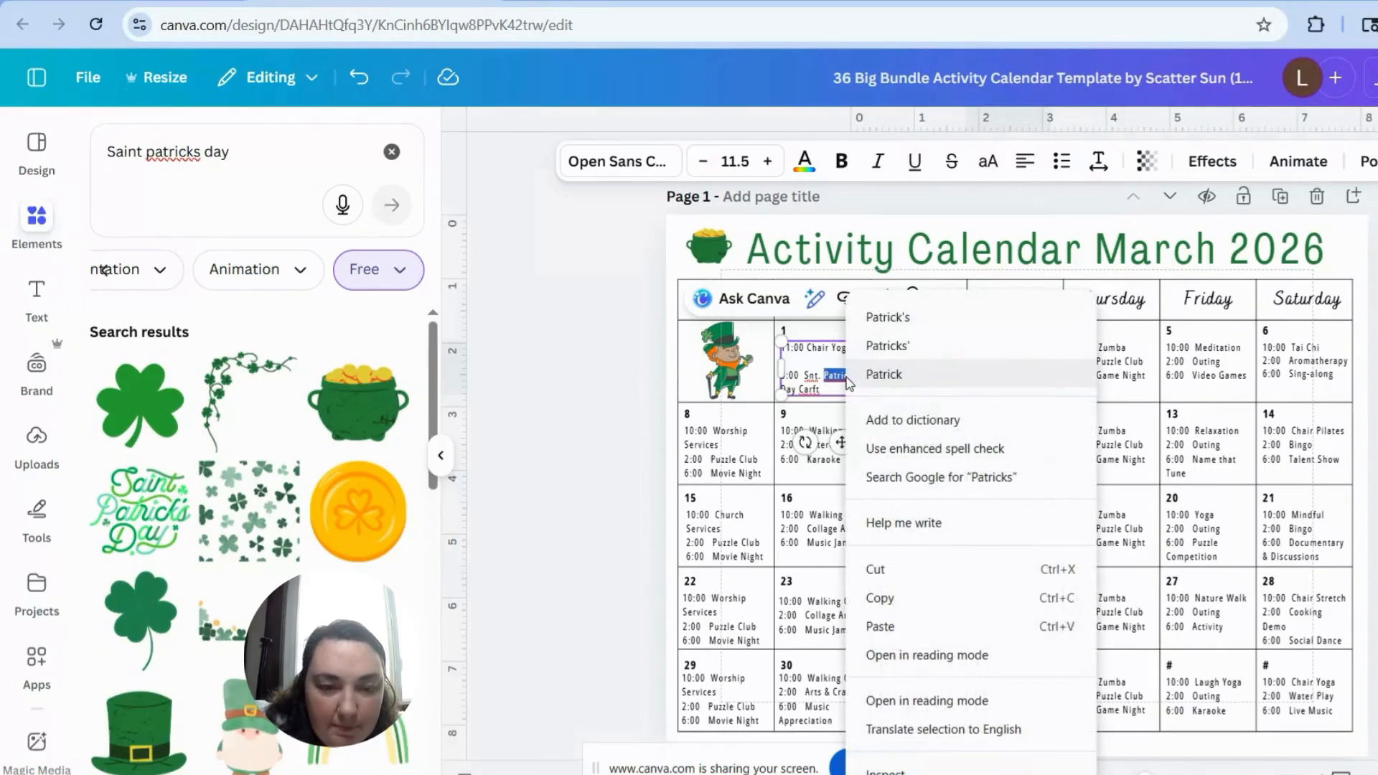
pyautogui.click(892, 314)
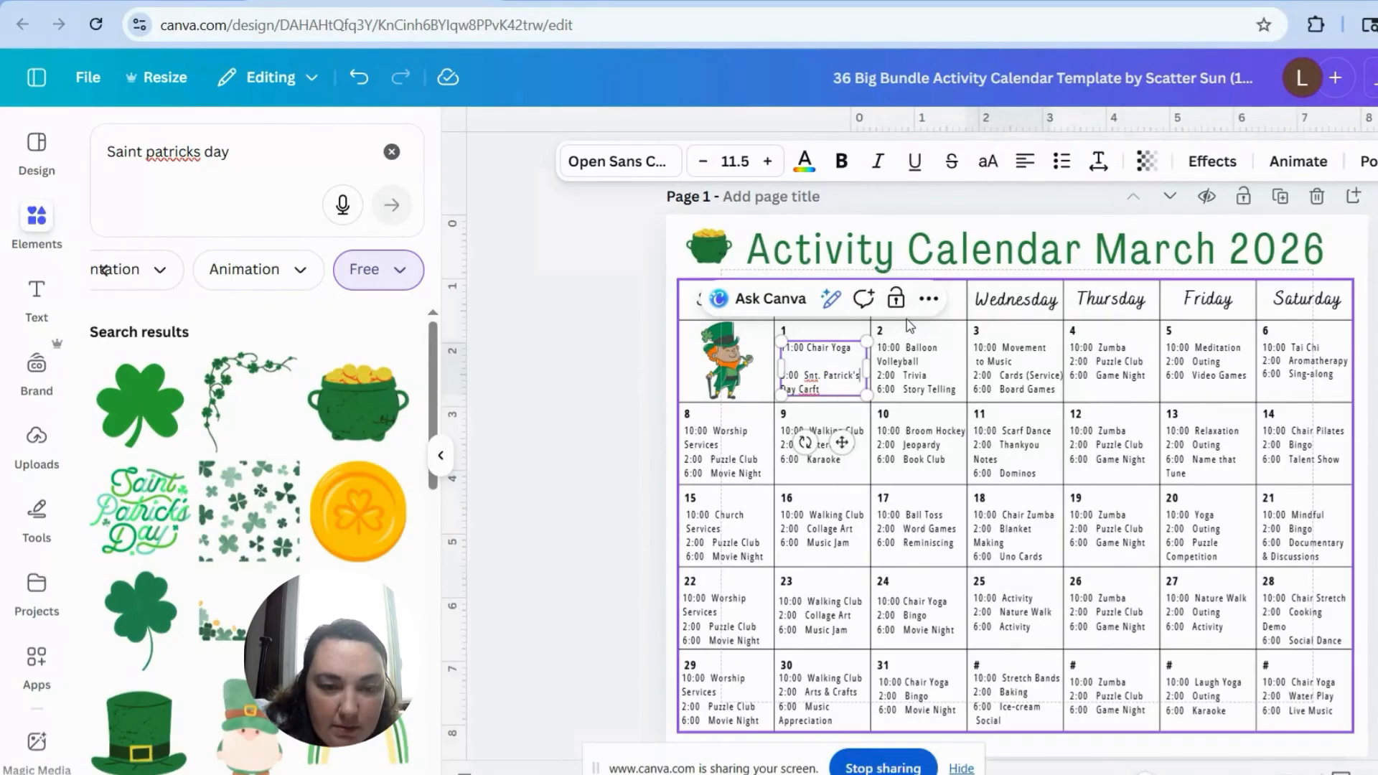
pyautogui.rightClick(810, 377)
pyautogui.click(806, 388)
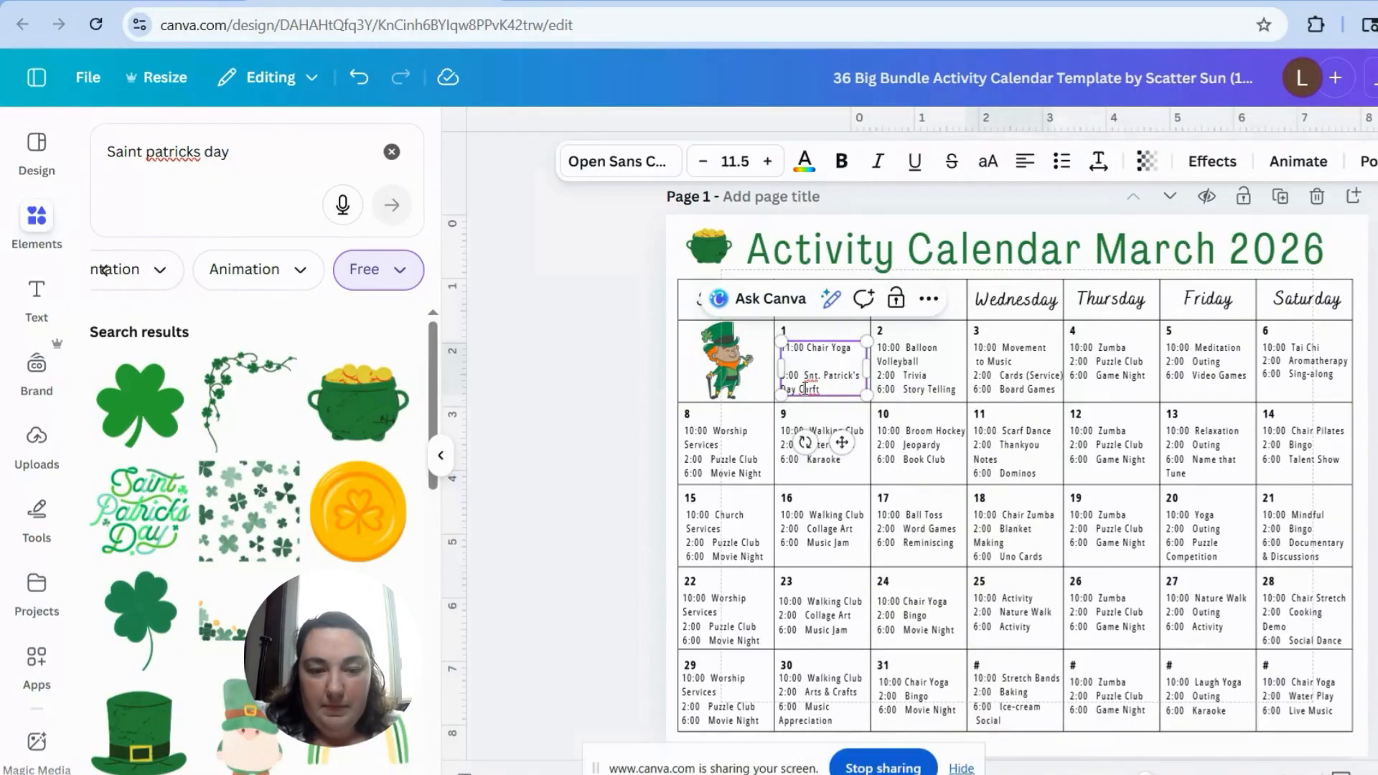
pyautogui.rightClick(805, 389)
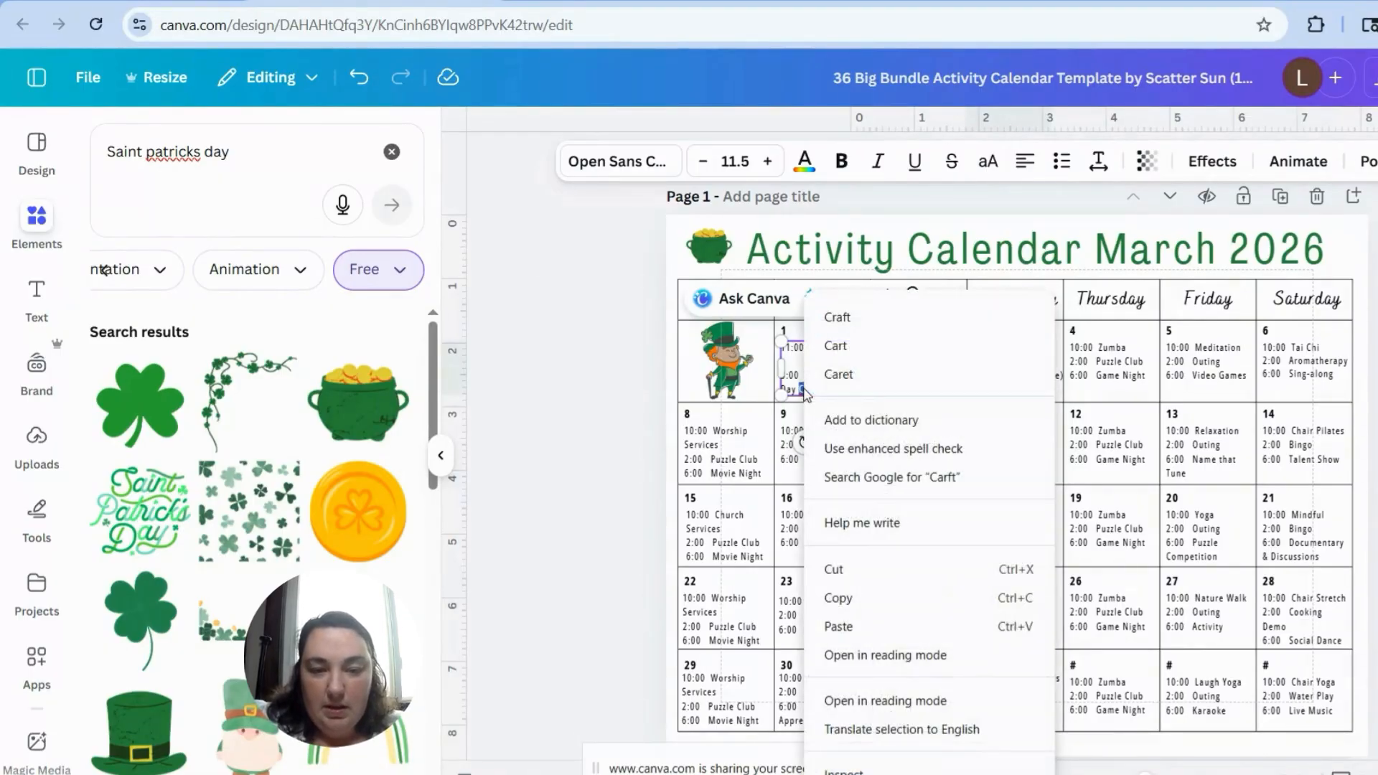
pyautogui.click(873, 320)
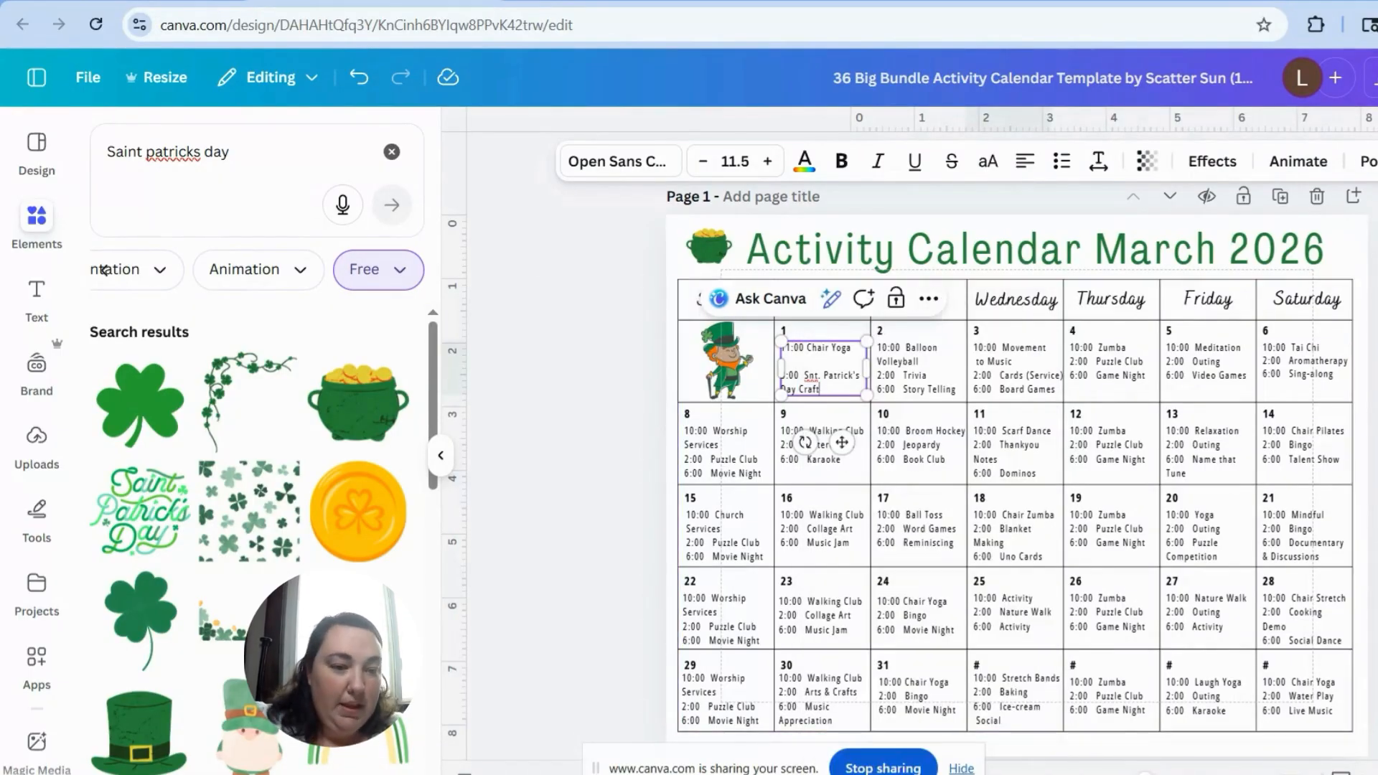
pyautogui.press('Escape')
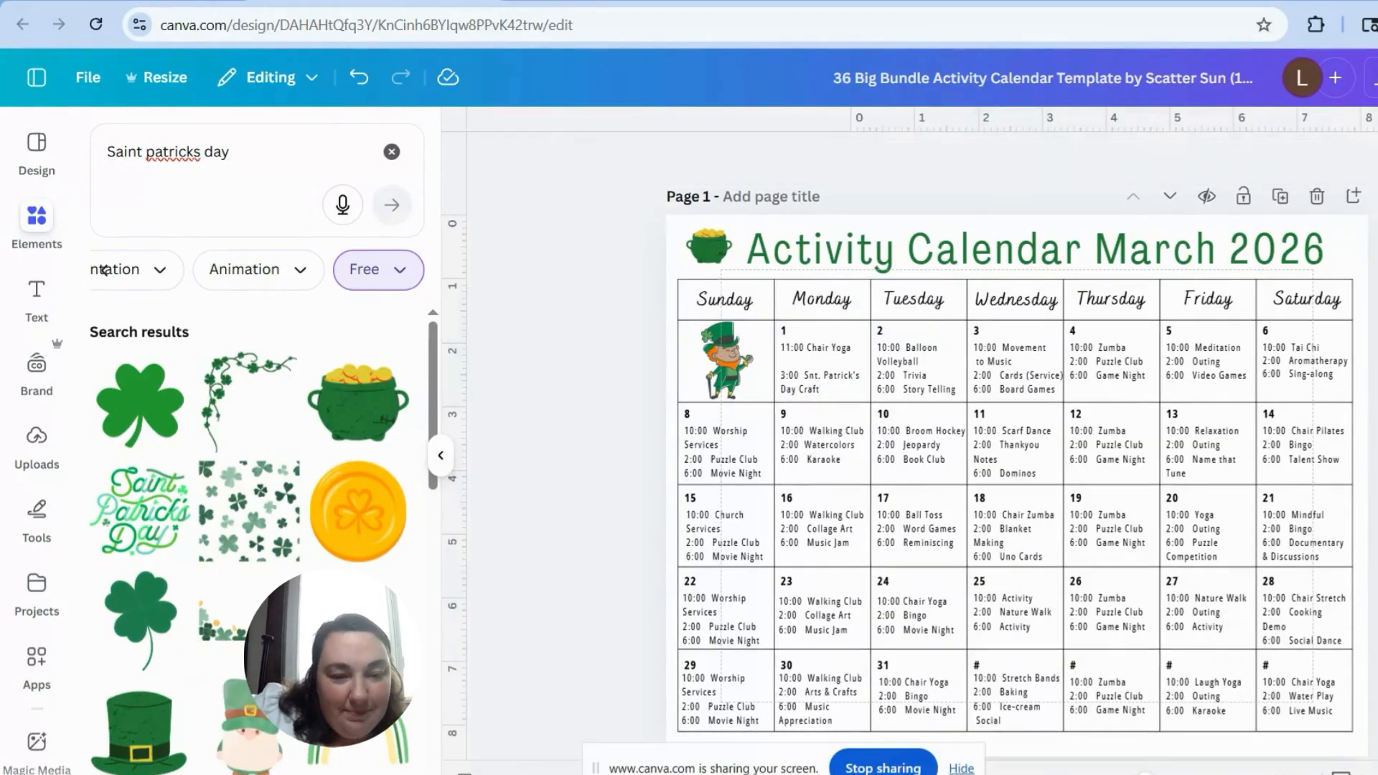
# Step: Replace the activities in the Tuesday cell dated 2 with 11:00 and 3:00, separated by a blank line, and copy that text
pyautogui.click(832, 365)
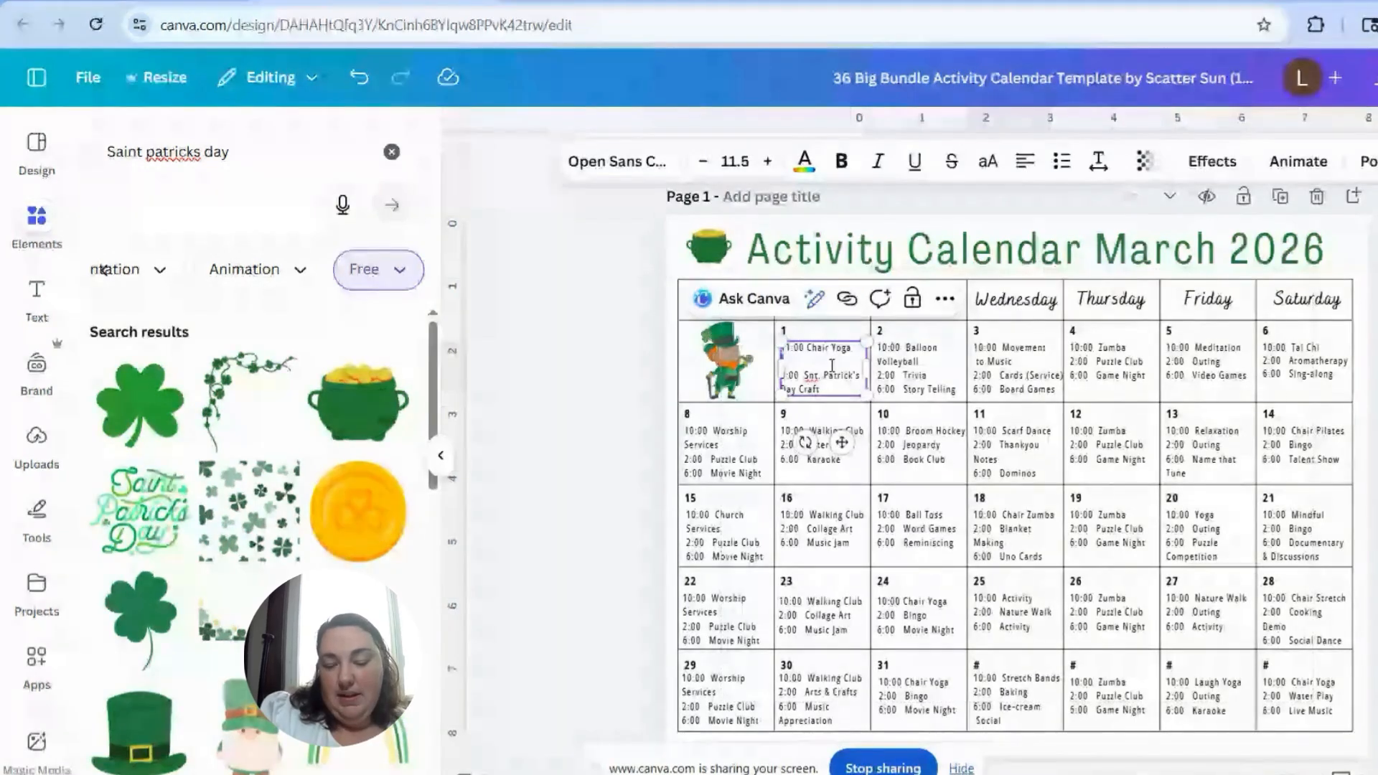
pyautogui.tripleClick(902, 365)
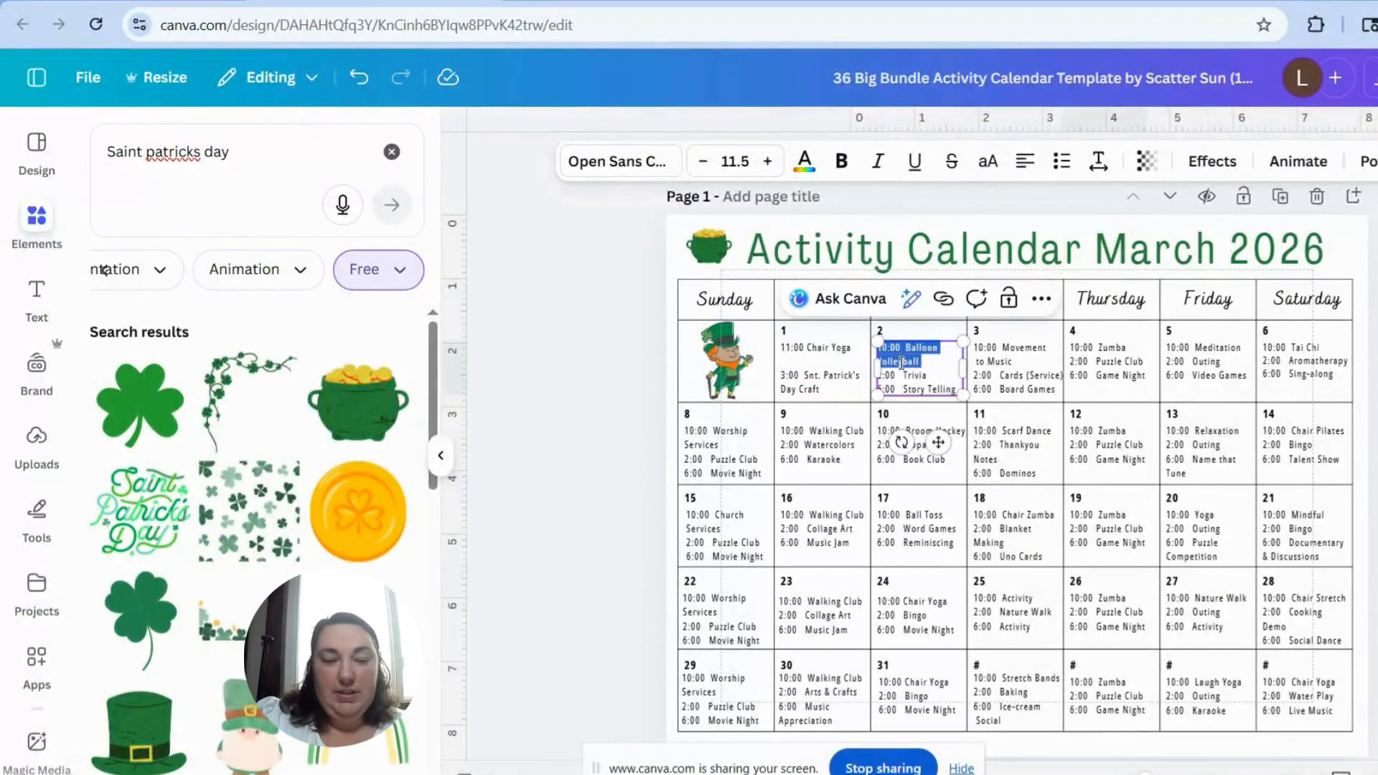
pyautogui.hotkey('ctrl', 'a')
pyautogui.write('11:00')
pyautogui.press('Return')
pyautogui.press('Return')
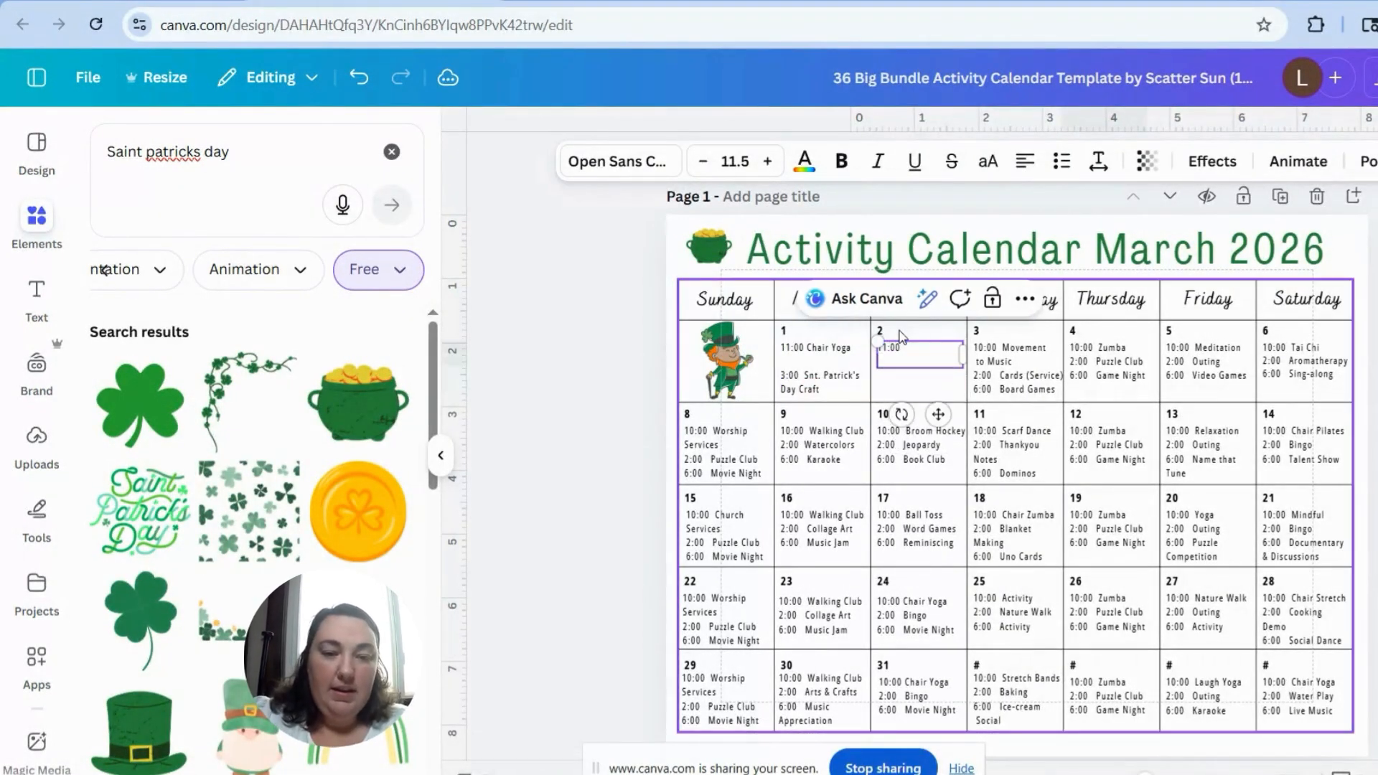
pyautogui.write('2:00')
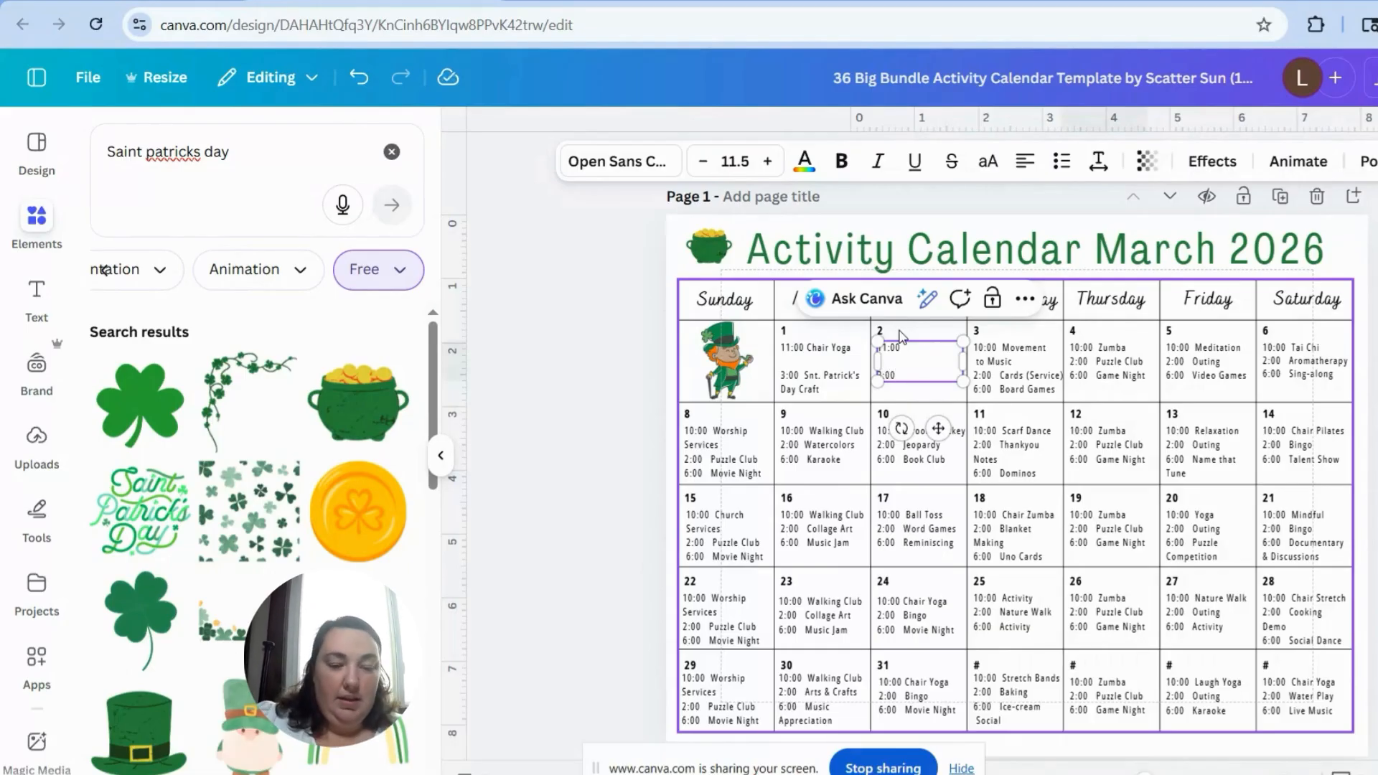
pyautogui.doubleClick(925, 374)
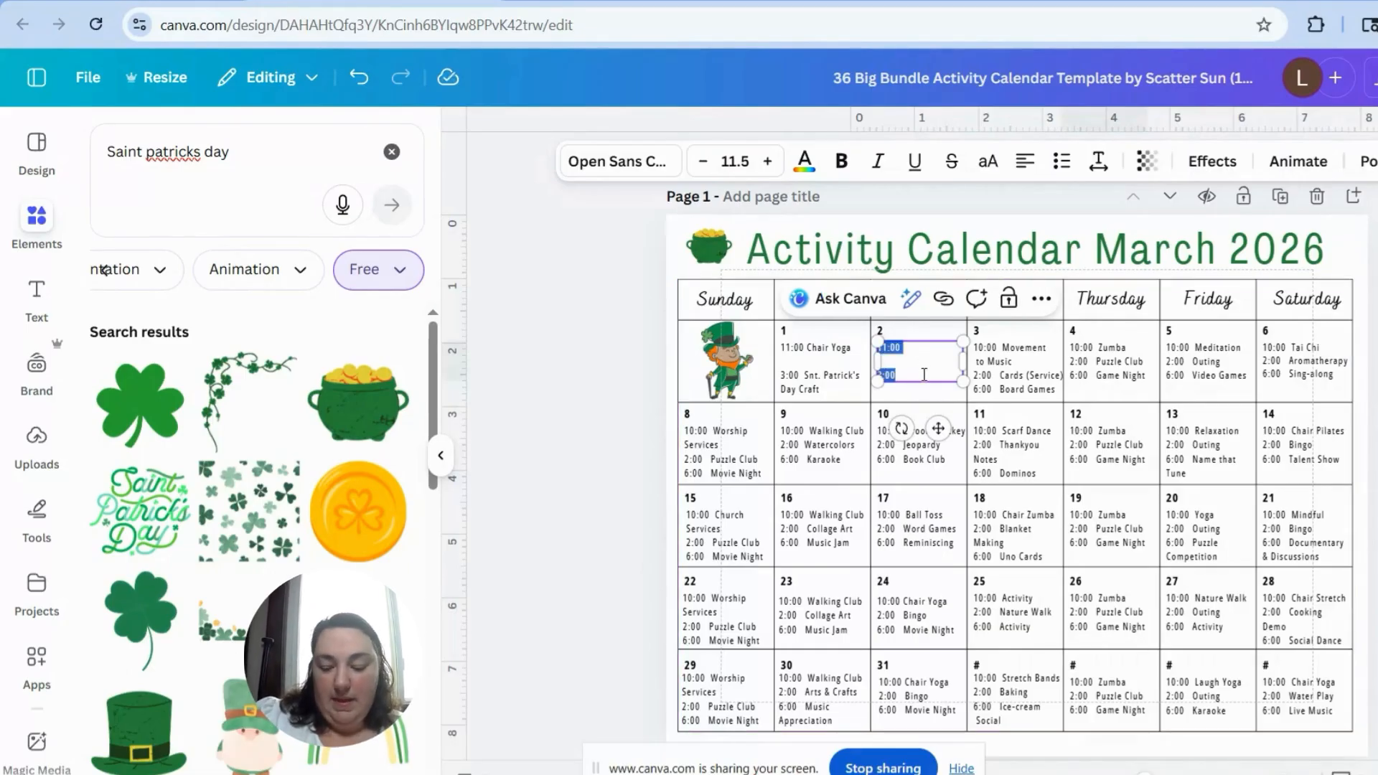
# Step: Paste the copied 11:00 and 3:00 times over all activities in the Wednesday and Thursday cells dated 3 and 4
pyautogui.tripleClick(1030, 354)
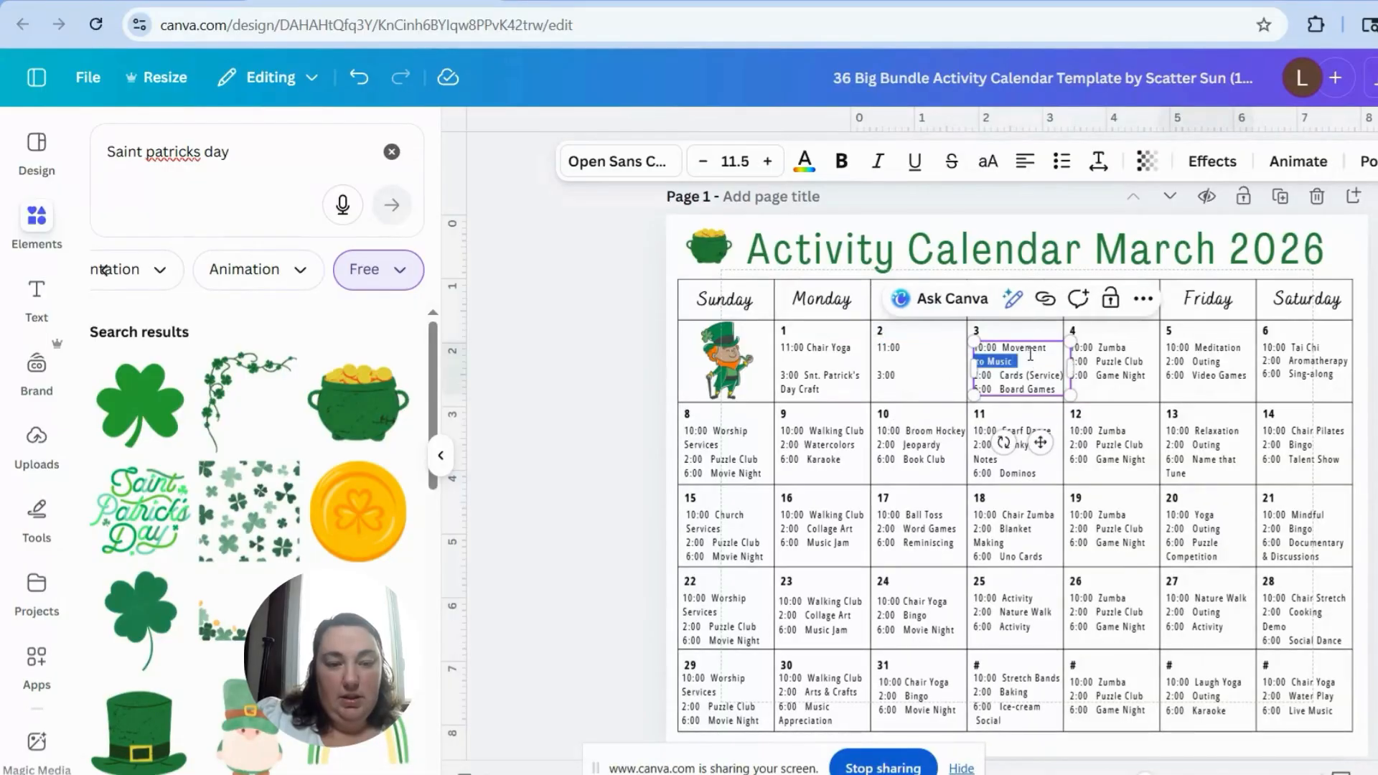
pyautogui.hotkey('ctrl', 'a')
pyautogui.write('11:00  3:00')
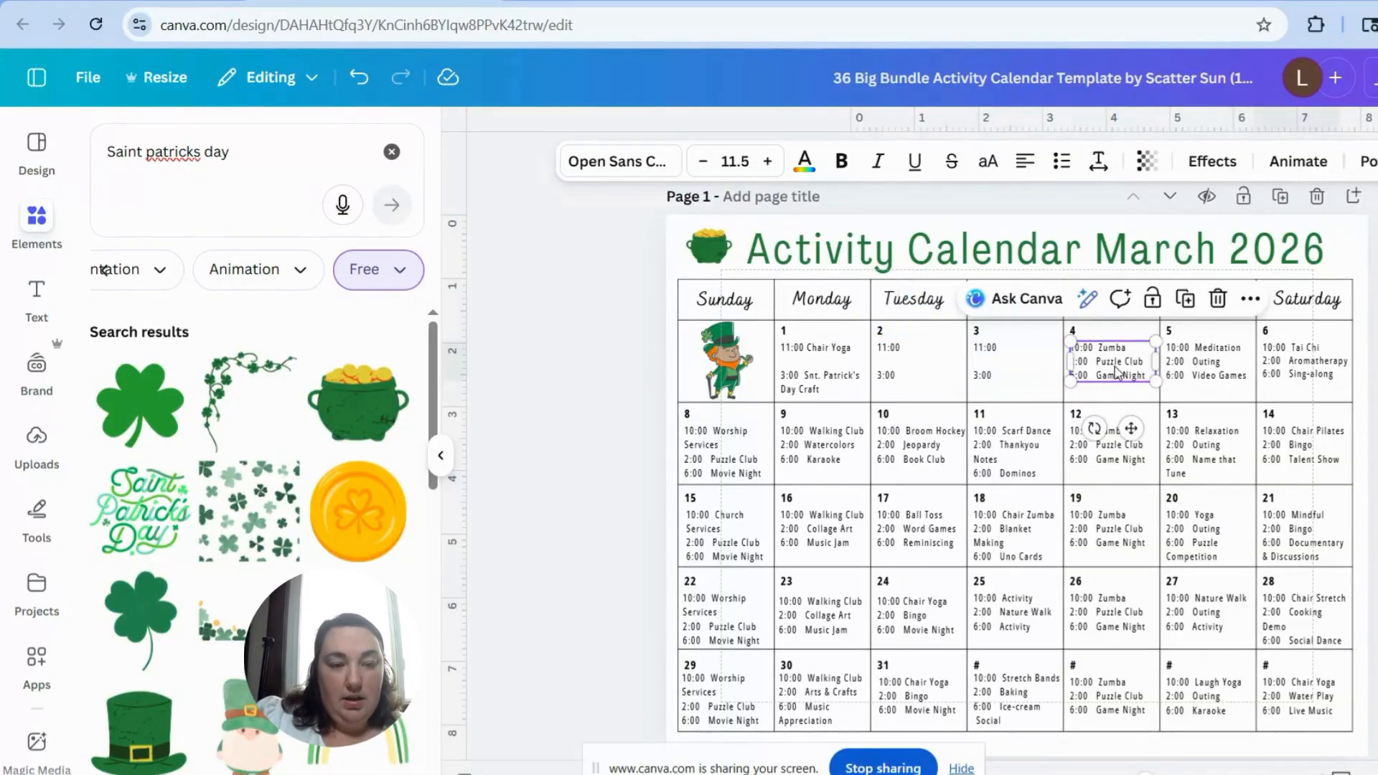
pyautogui.tripleClick(1116, 363)
pyautogui.write('11:00  3:00')
pyautogui.hotkey('ctrl', 'a')
pyautogui.write('11:00  3:00')
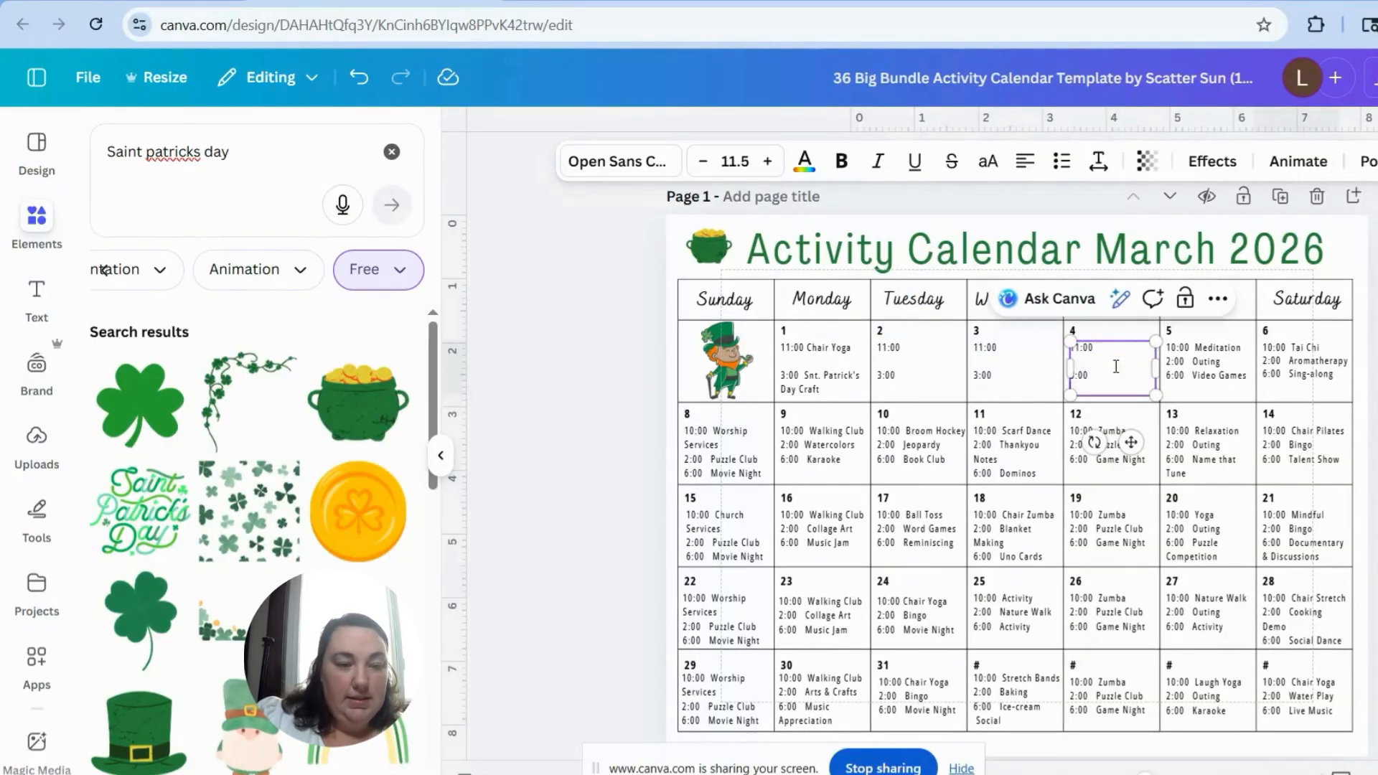
# Step: Paste the copied times over the activities in the Friday cell dated 5, and delete the Saturday cell's activities dated 6
pyautogui.tripleClick(1214, 363)
pyautogui.hotkey('ctrl', 'a')
pyautogui.write('11:00  3:00')
pyautogui.click(1292, 362)
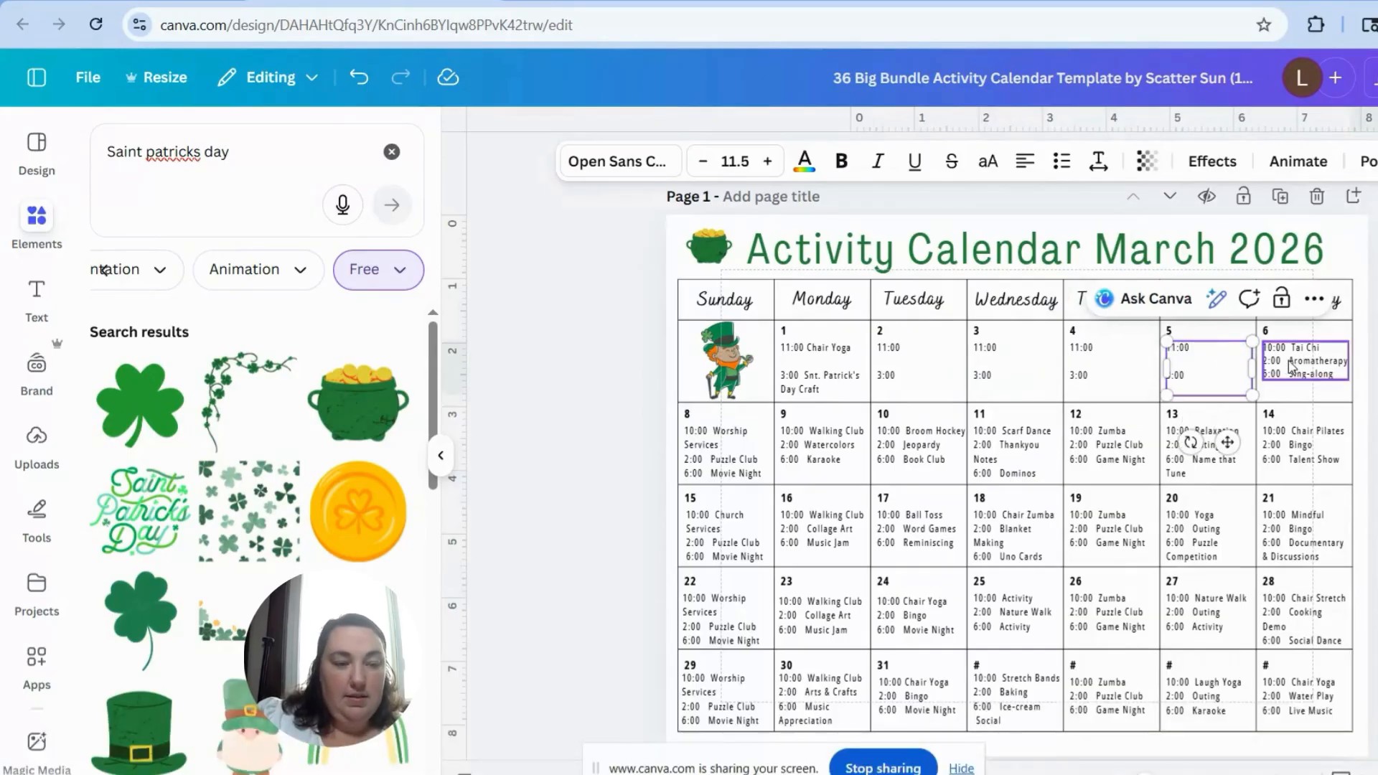
pyautogui.press('Delete')
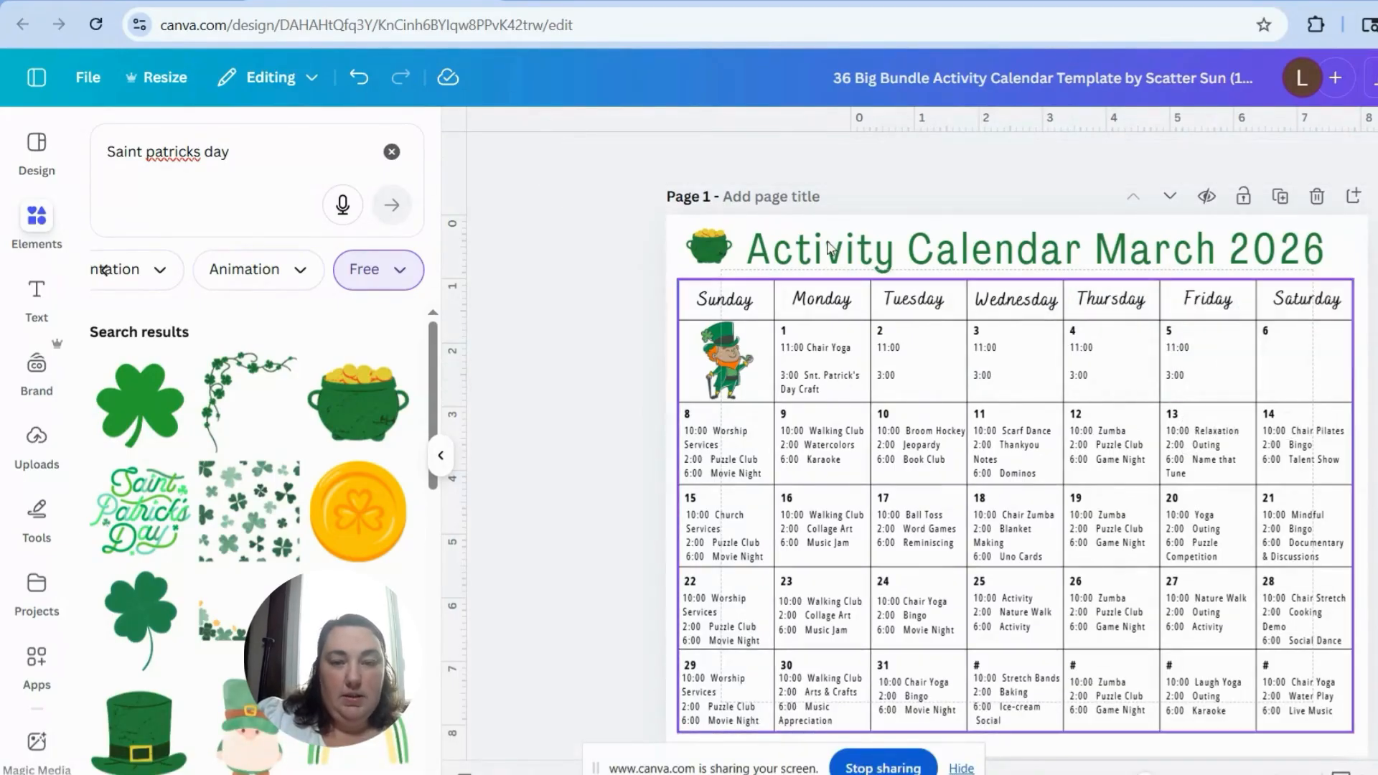
# Step: Try adding a new text box and moving it into the empty Saturday cell dated 6
pyautogui.click(36, 295)
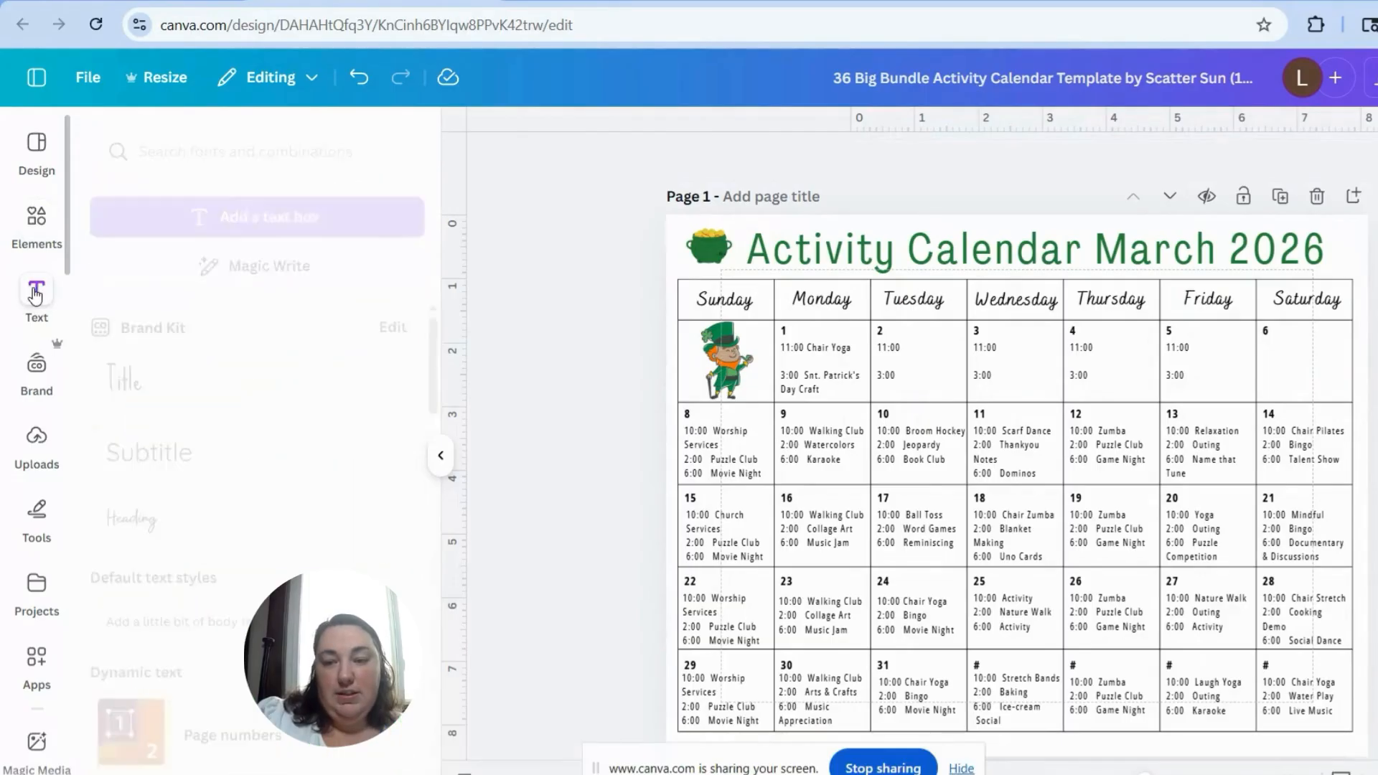
pyautogui.click(239, 225)
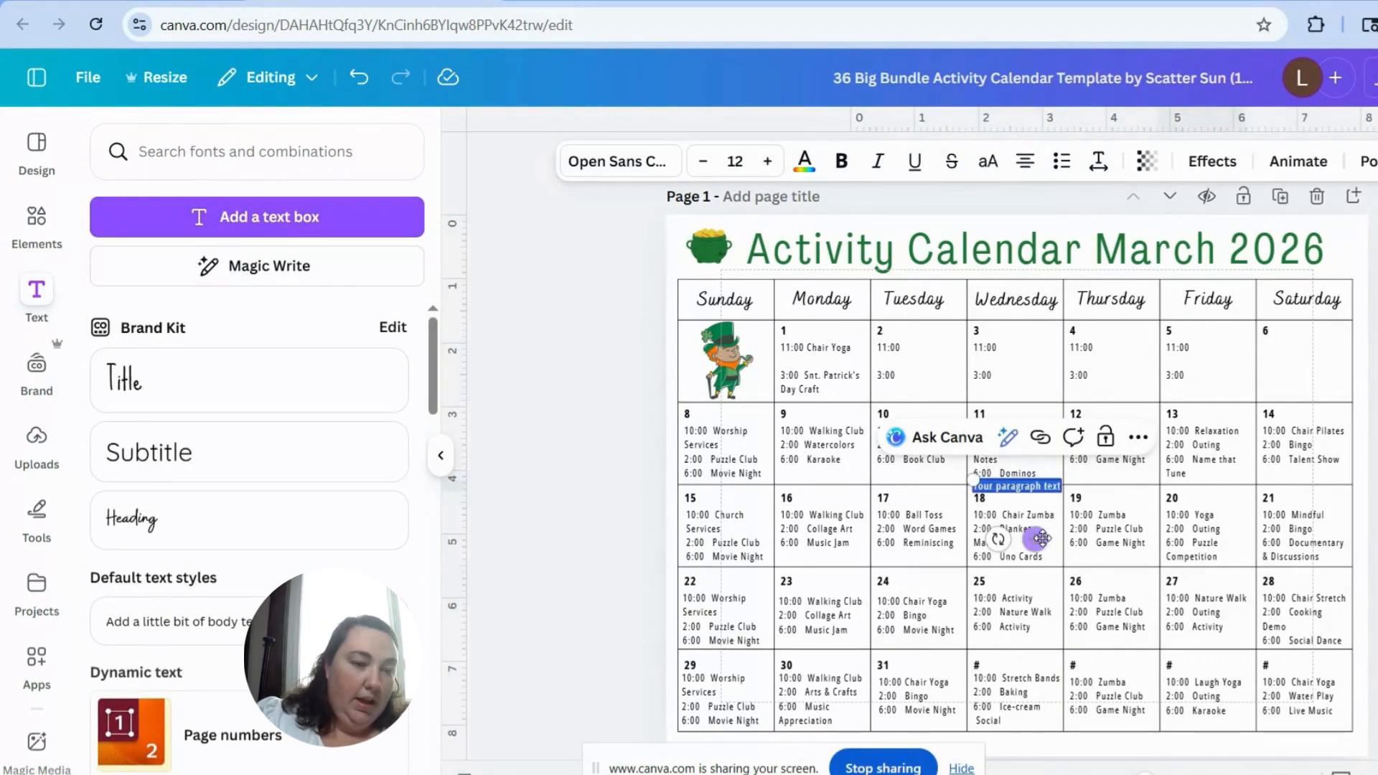
pyautogui.moveTo(1042, 539); pyautogui.dragTo(1325, 407)
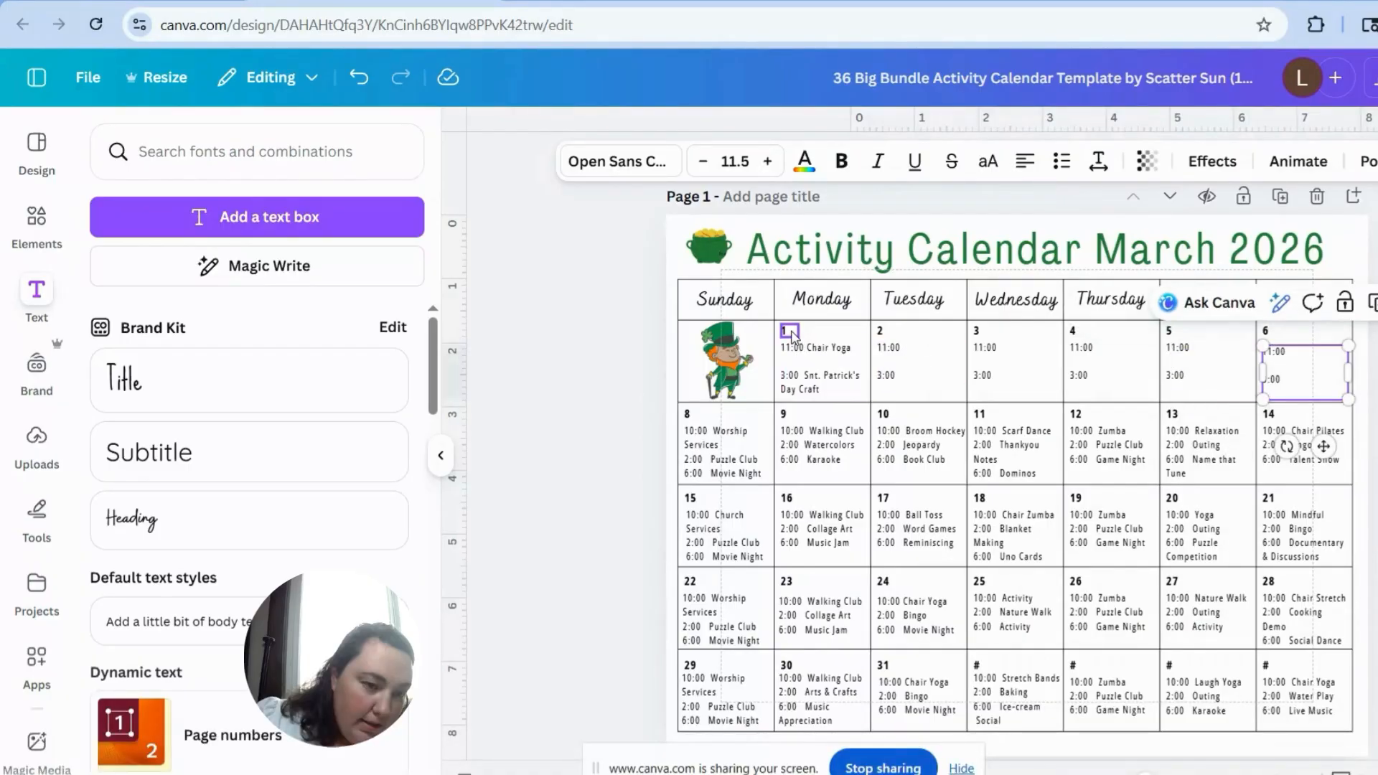
# Step: Renumber the first week's dates from Monday to Saturday as 5 through 10
pyautogui.doubleClick(792, 331)
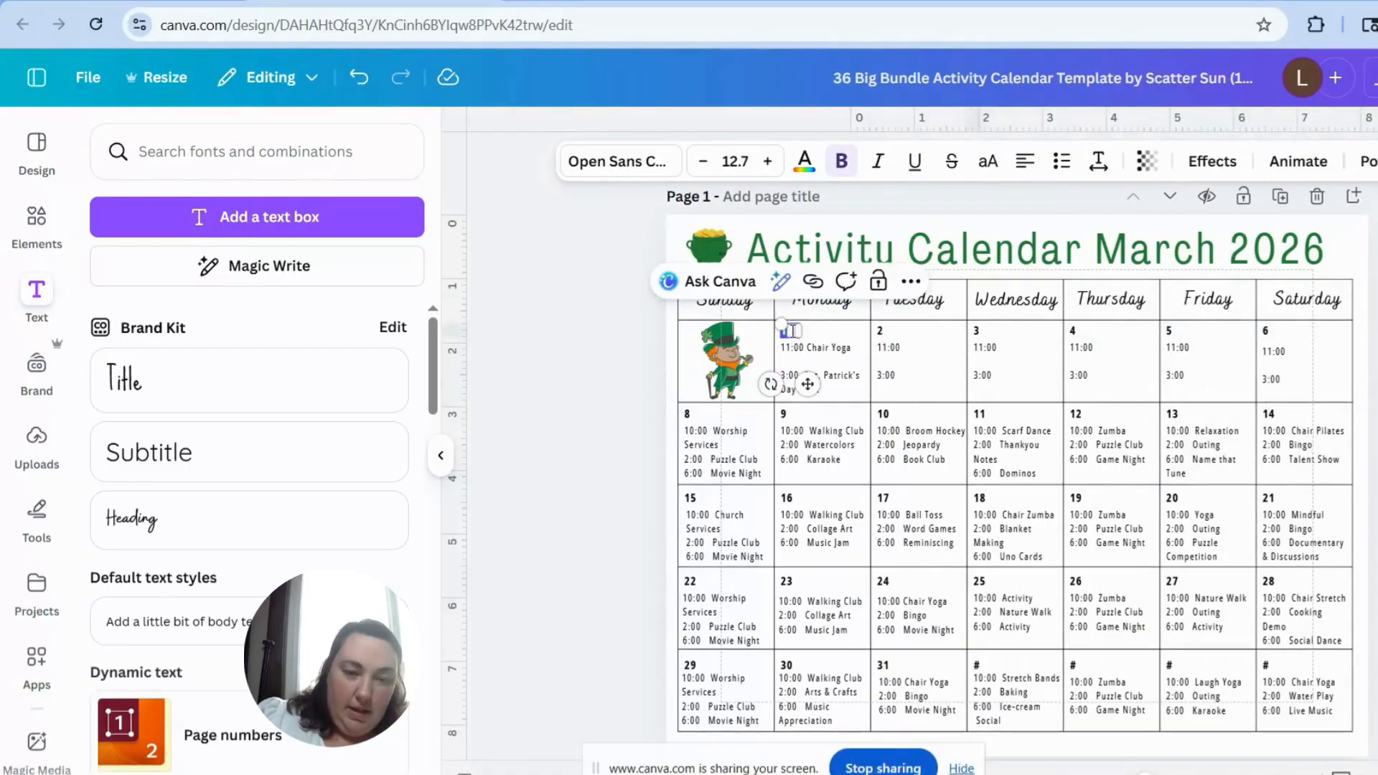
pyautogui.write('5')
pyautogui.press('Tab')
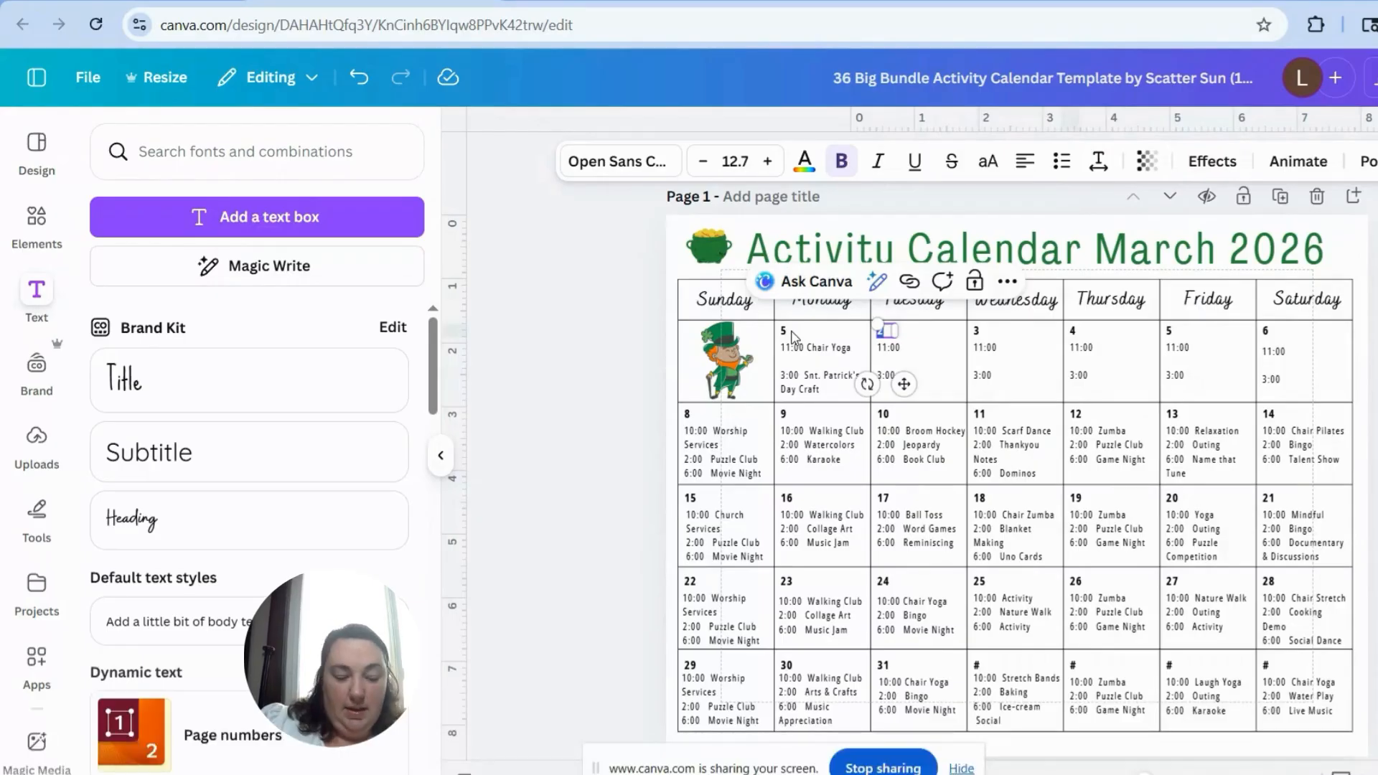
pyautogui.write('6')
pyautogui.press('Tab')
pyautogui.write('7')
pyautogui.press('Tab')
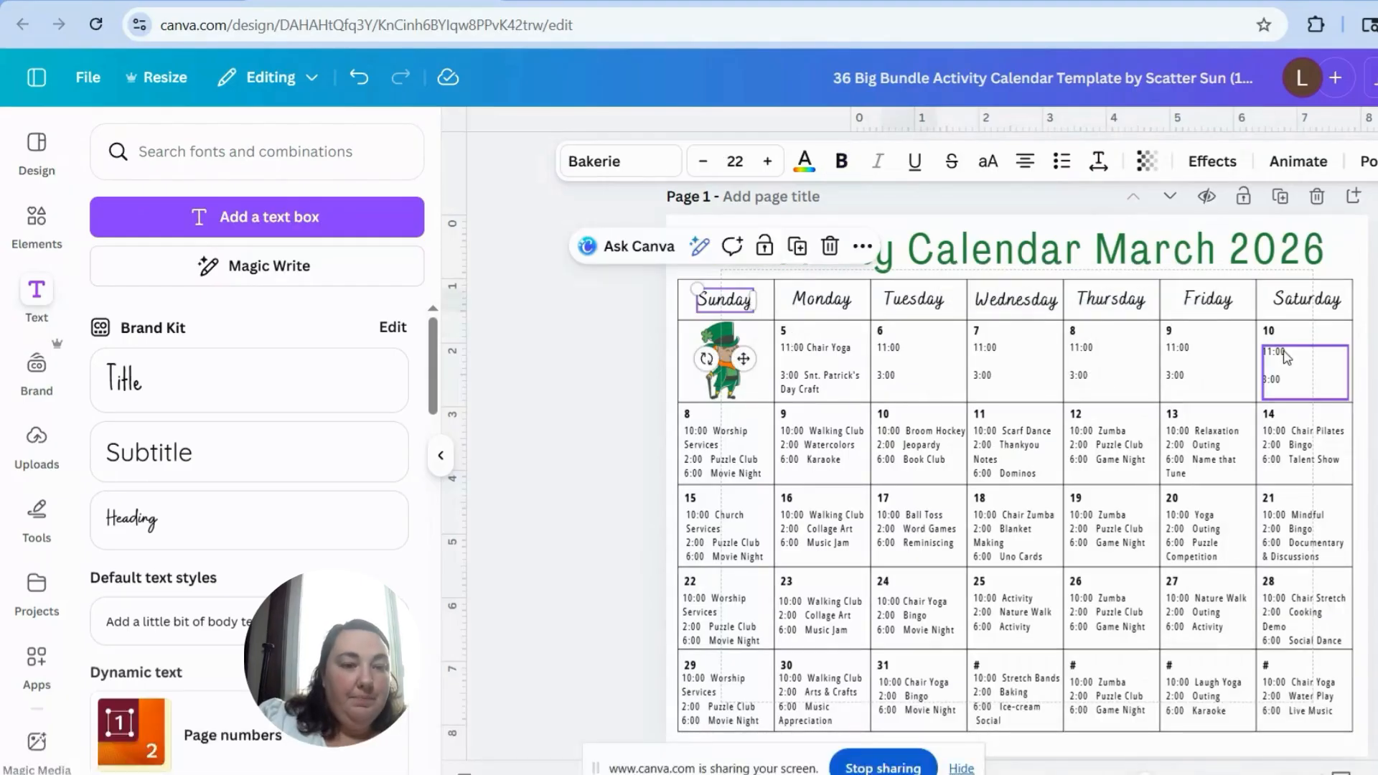
# Step: Unlock the calendar table and lock its position only
pyautogui.click(1347, 290)
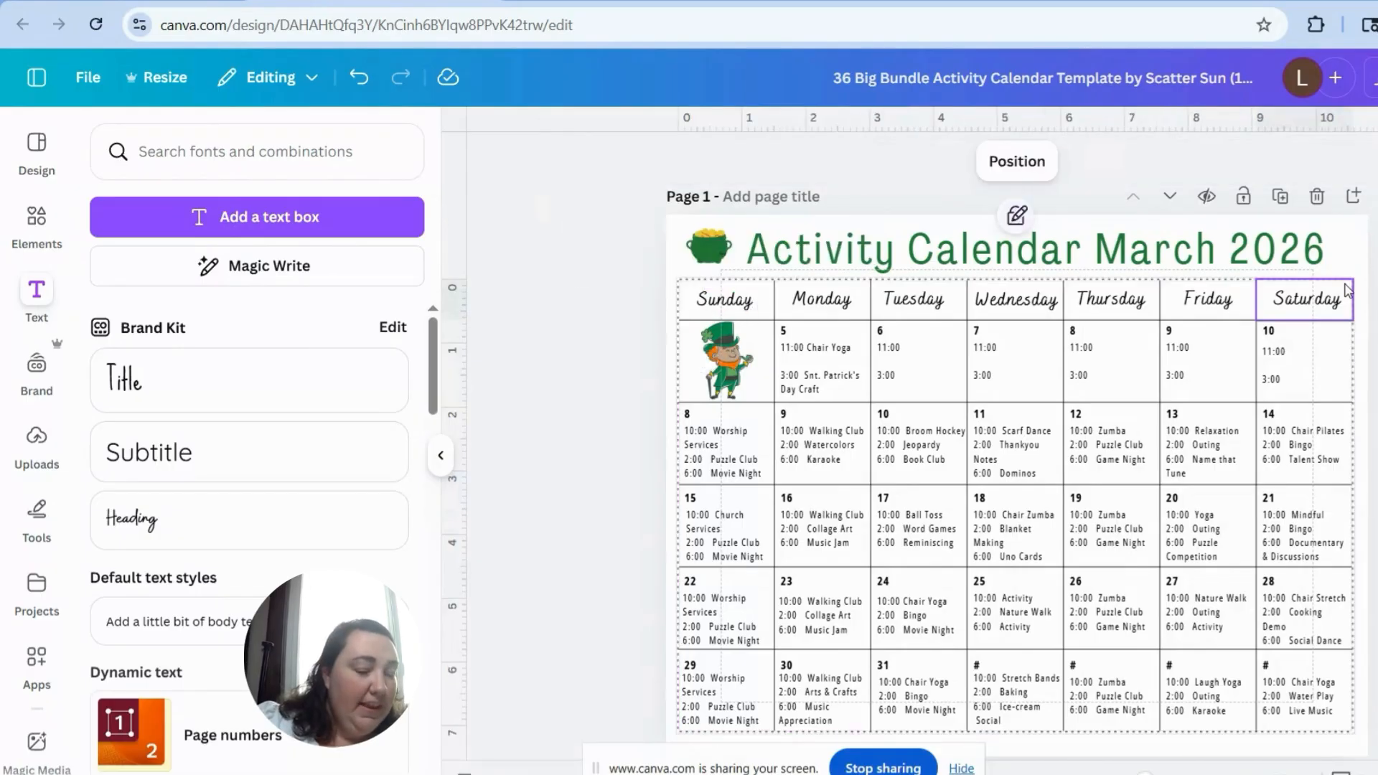
pyautogui.click(1018, 216)
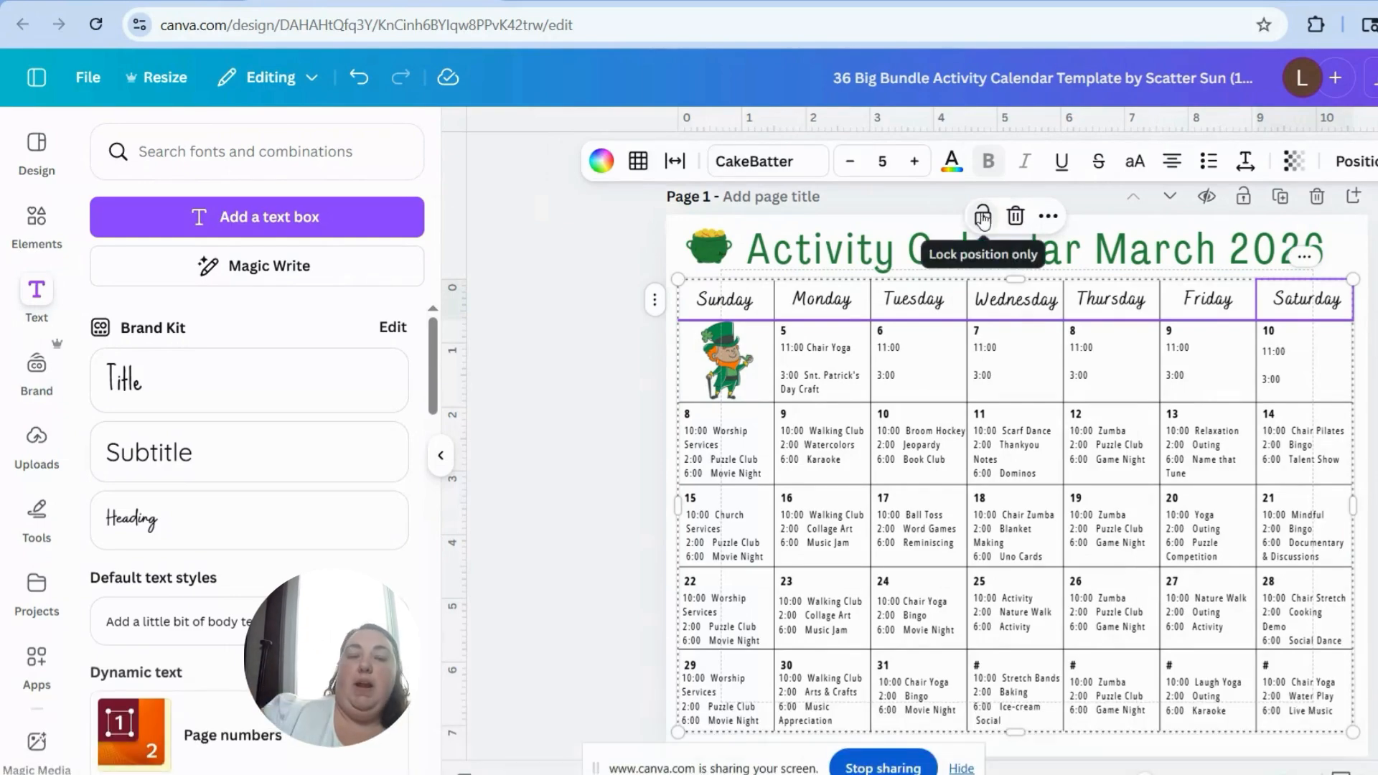
pyautogui.click(983, 216)
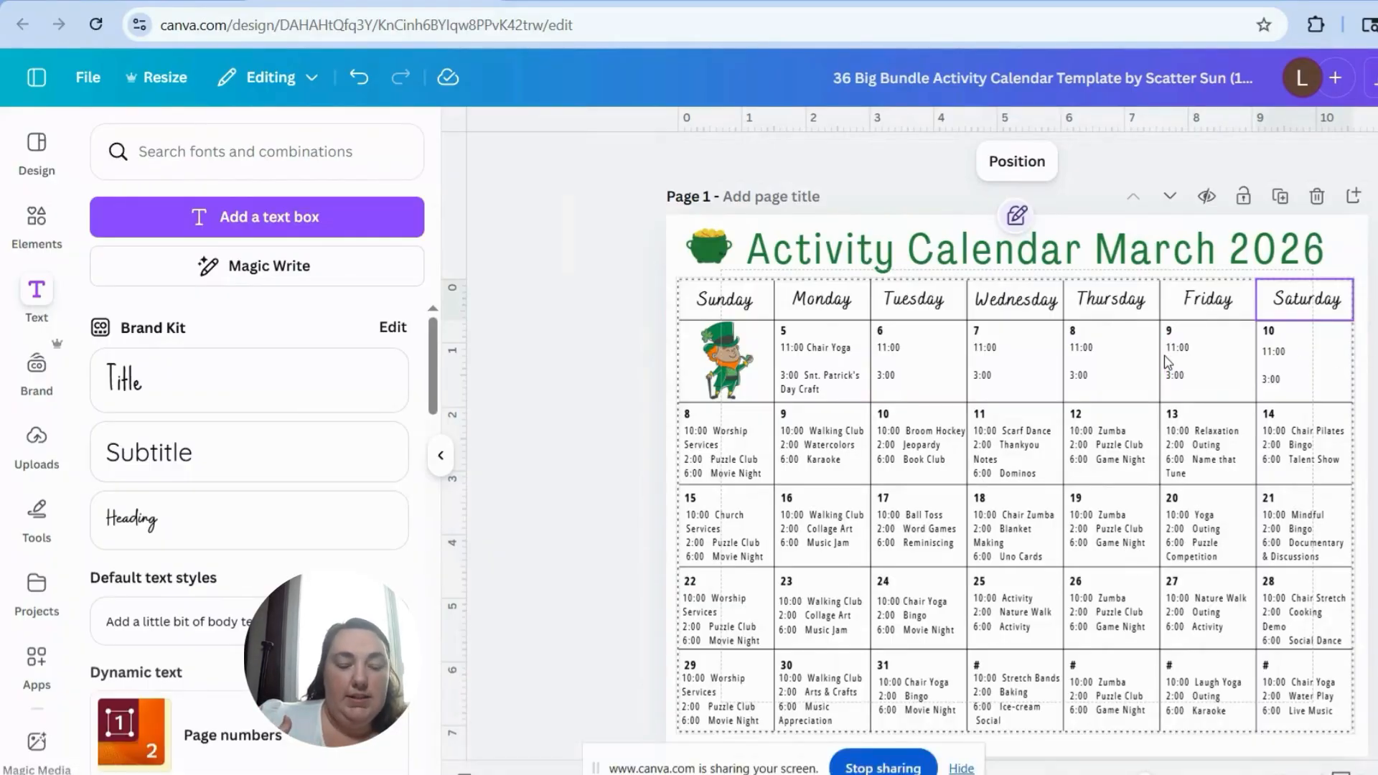
# Step: Fully unlock the calendar table, try shifting the border below the weekday row, and restore the position-only lock
pyautogui.click(1017, 217)
pyautogui.click(1017, 217)
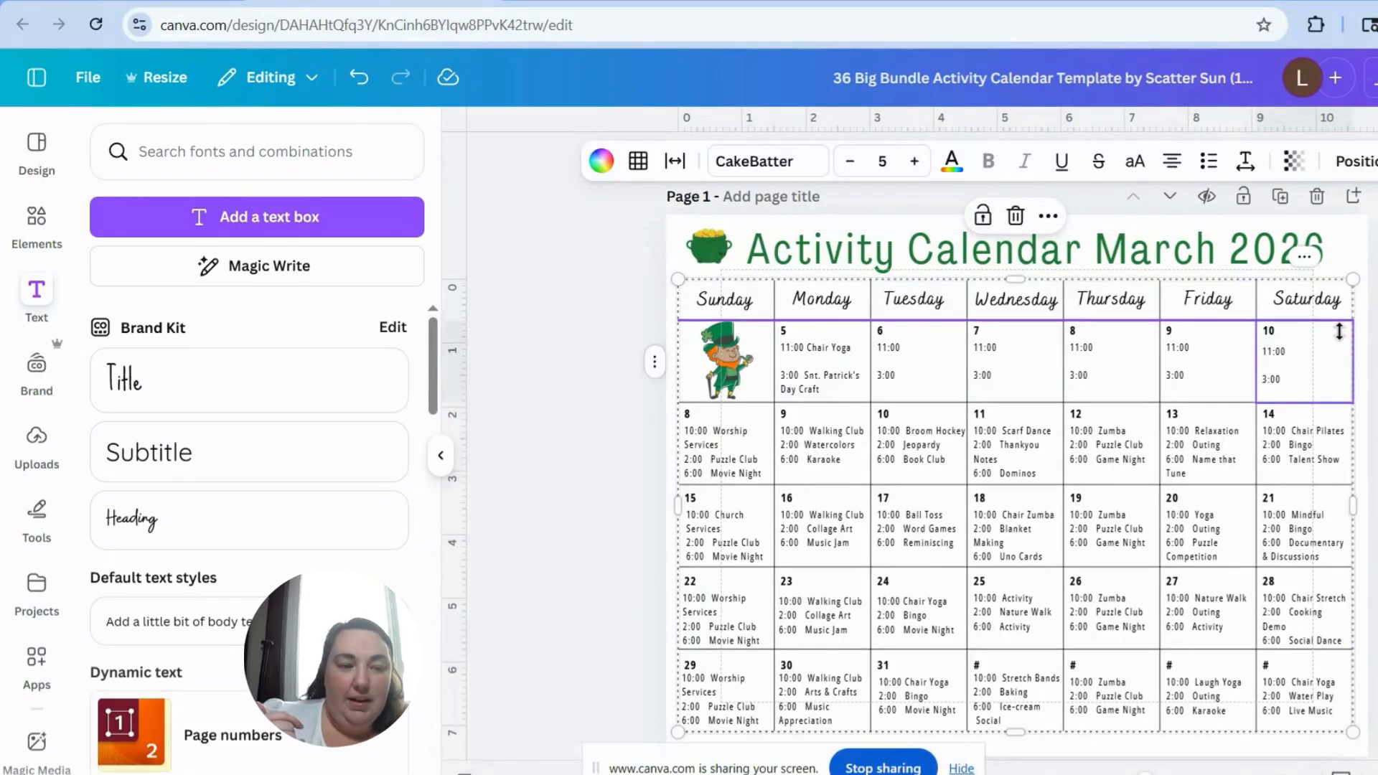
pyautogui.moveTo(1244, 317); pyautogui.dragTo(1224, 270)
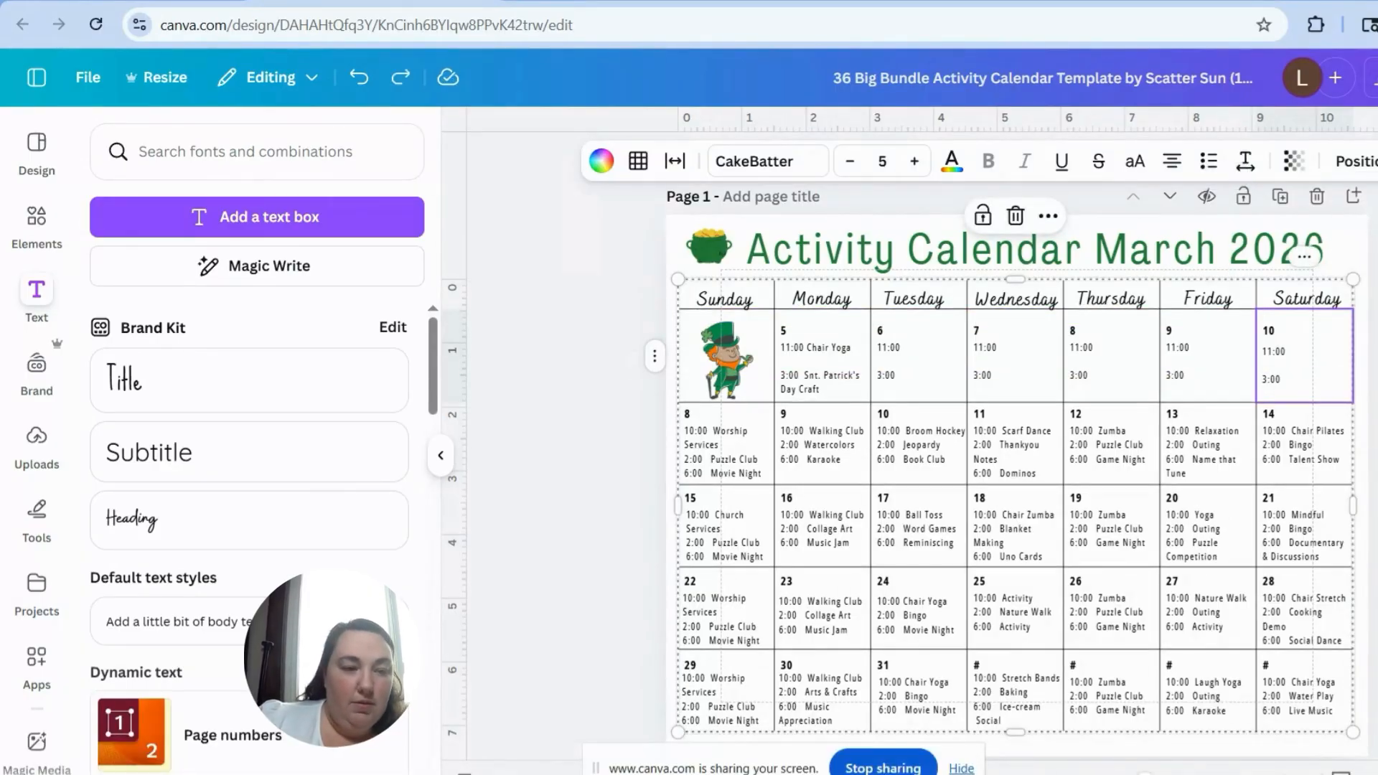
pyautogui.click(984, 217)
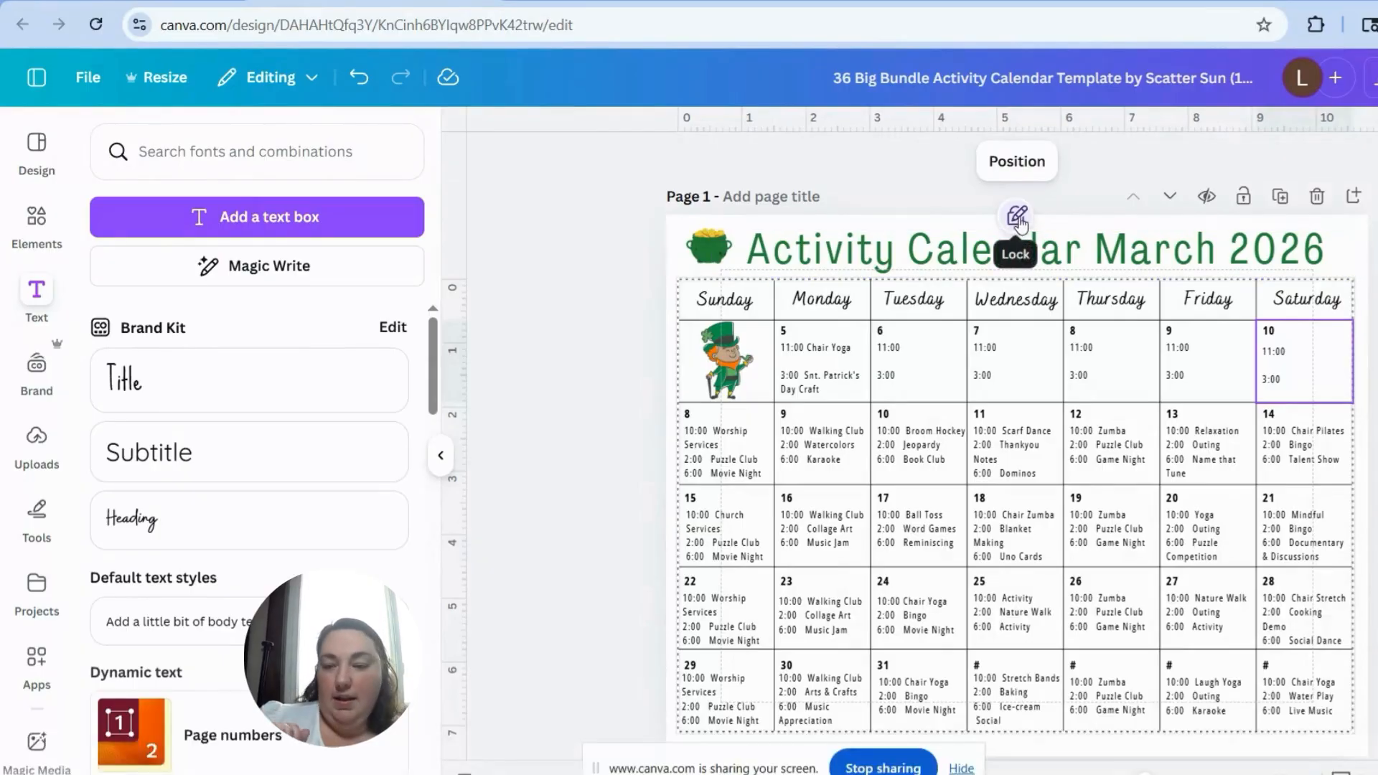
pyautogui.click(1373, 448)
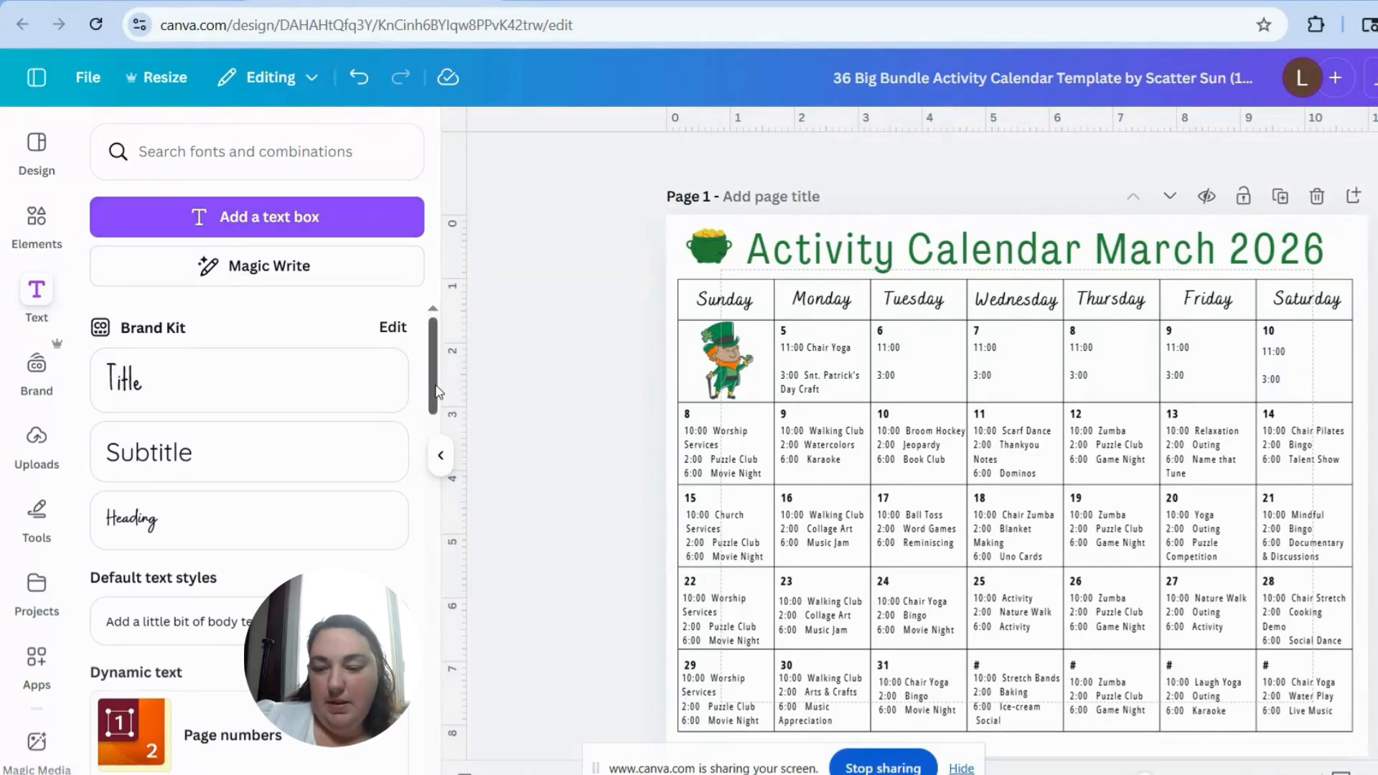
# Step: Browse the font combinations and uploaded images, and check the Downloads folder for files to upload
pyautogui.scroll(-5, 423, 571)
pyautogui.scroll(-10, 422, 571)
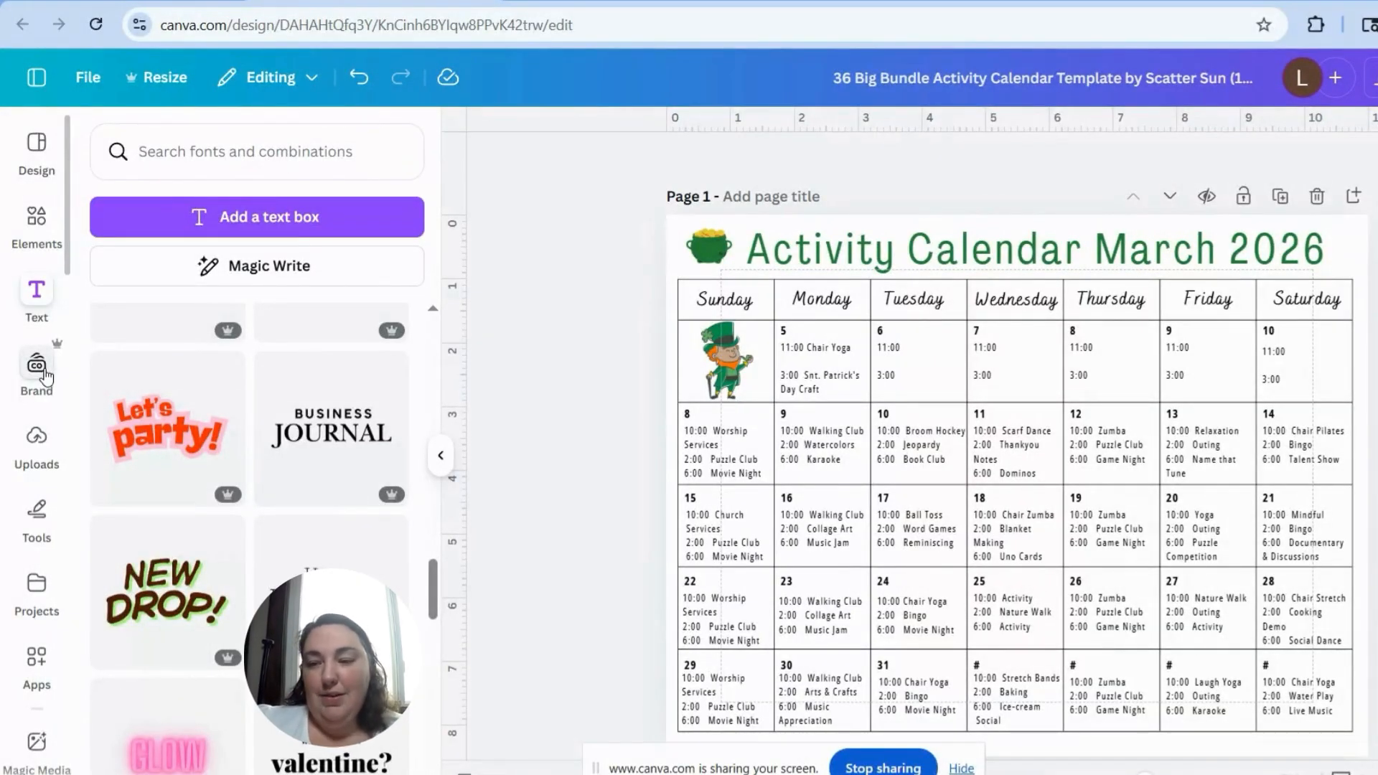
pyautogui.click(36, 450)
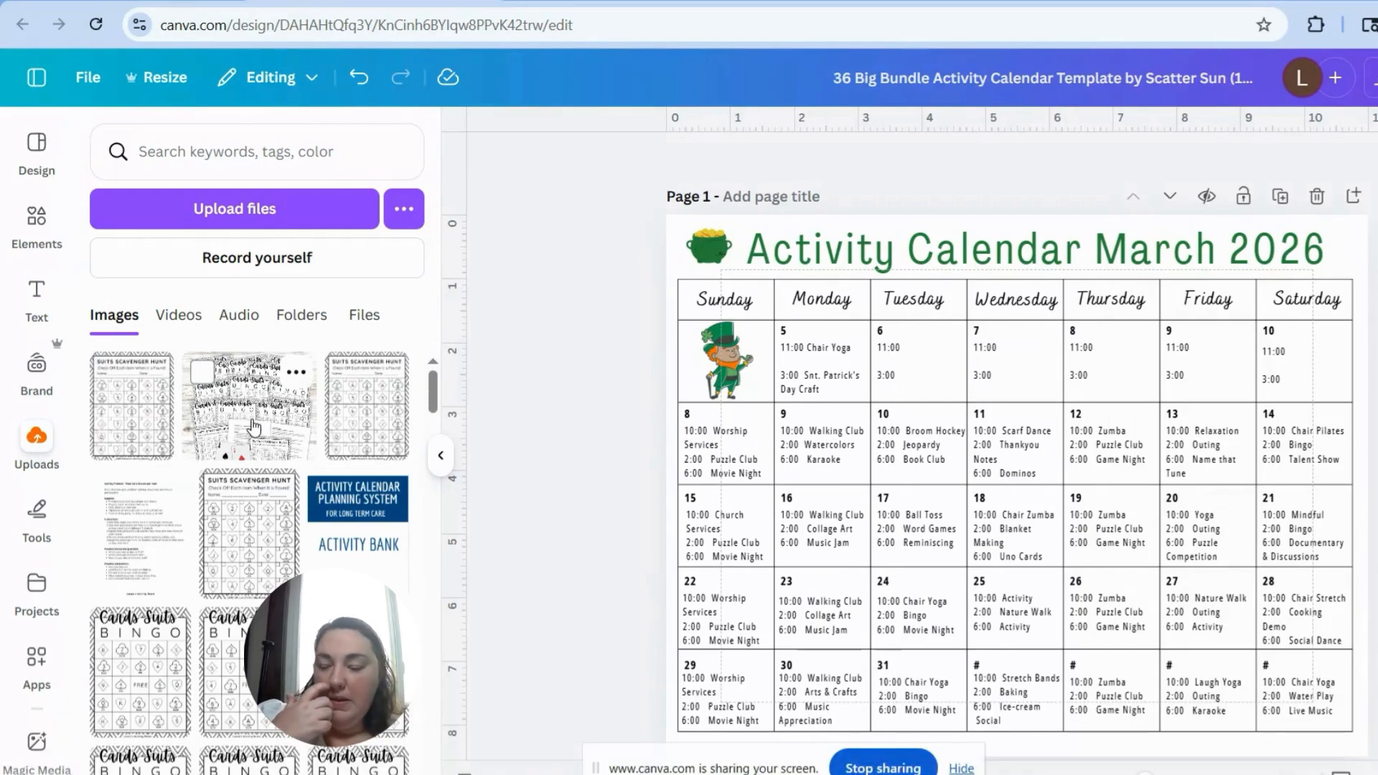
pyautogui.click(291, 209)
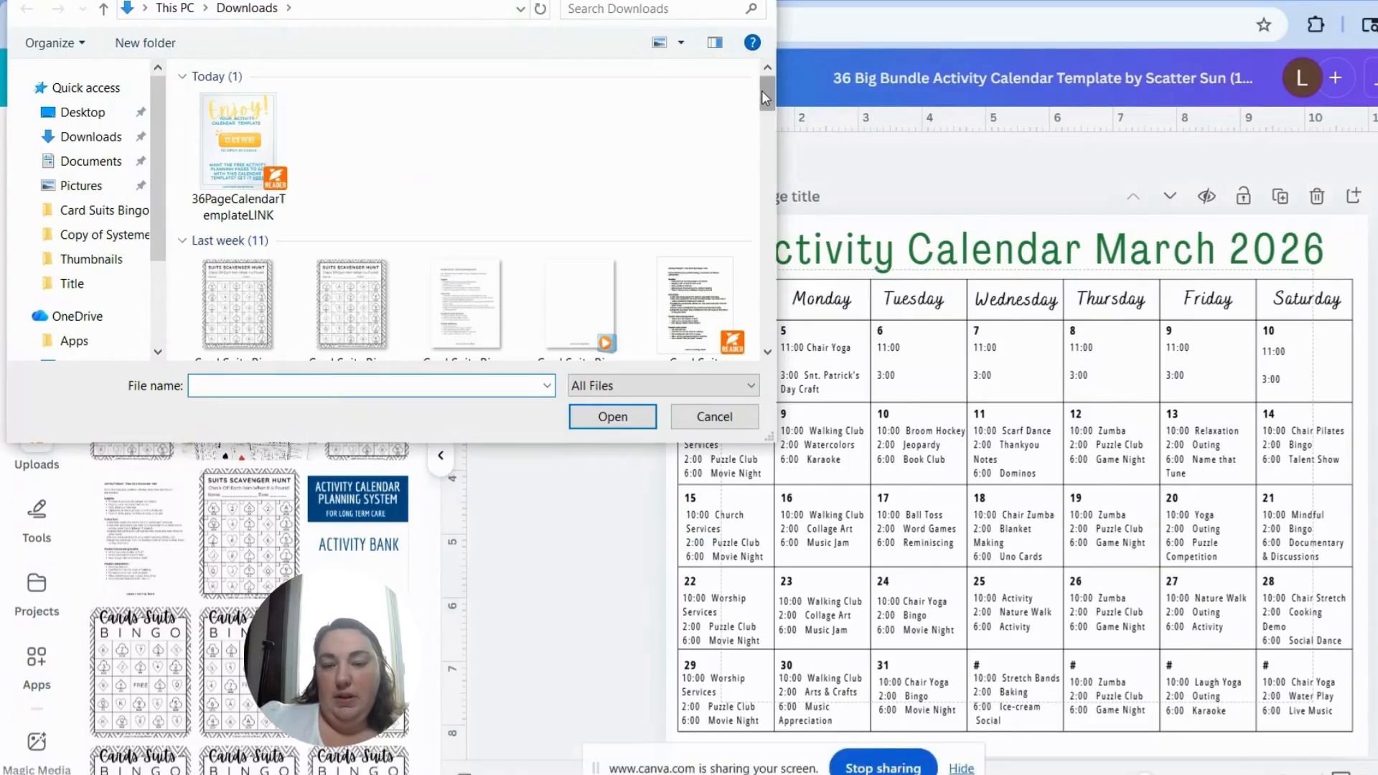
pyautogui.moveTo(761, 90)
pyautogui.mouseDown()
pyautogui.moveTo(767, 122)
pyautogui.moveTo(772, 110)
pyautogui.mouseUp()
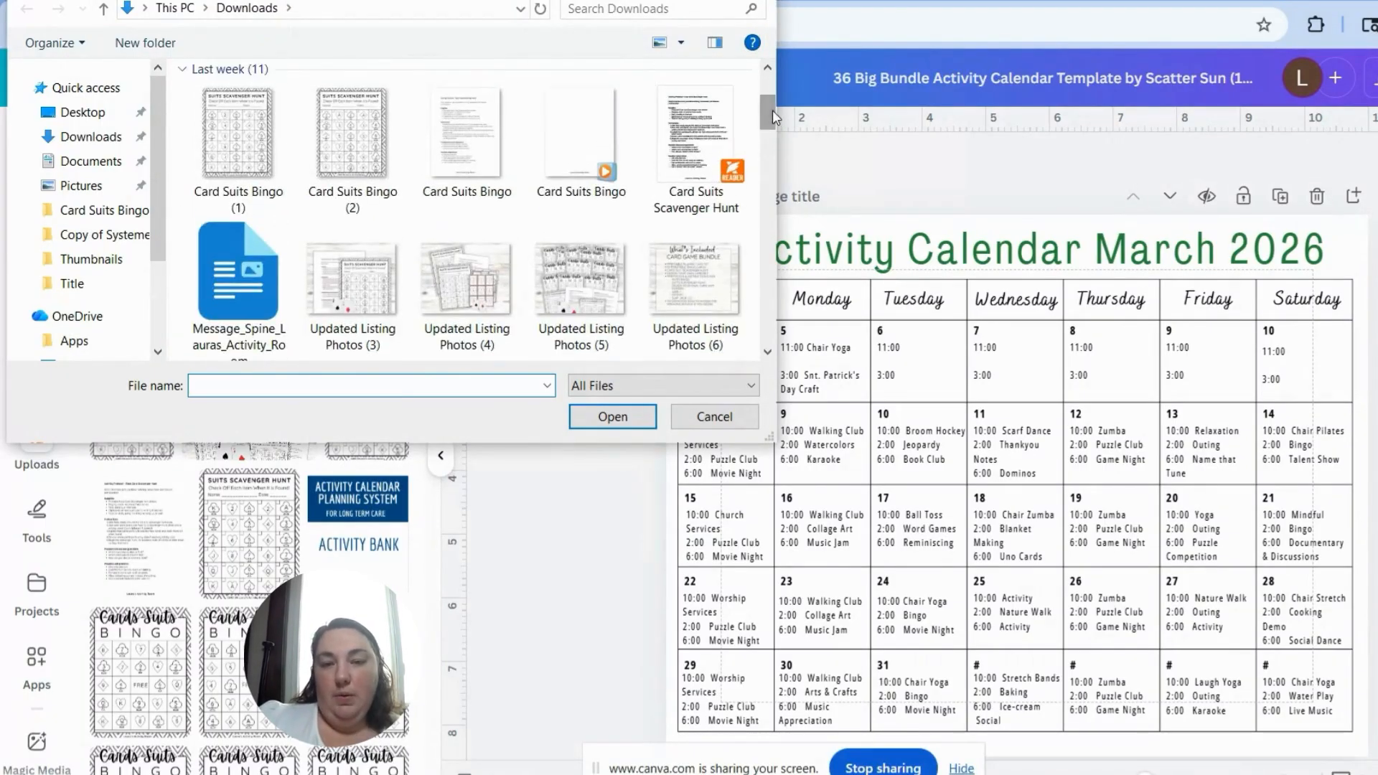
pyautogui.click(714, 417)
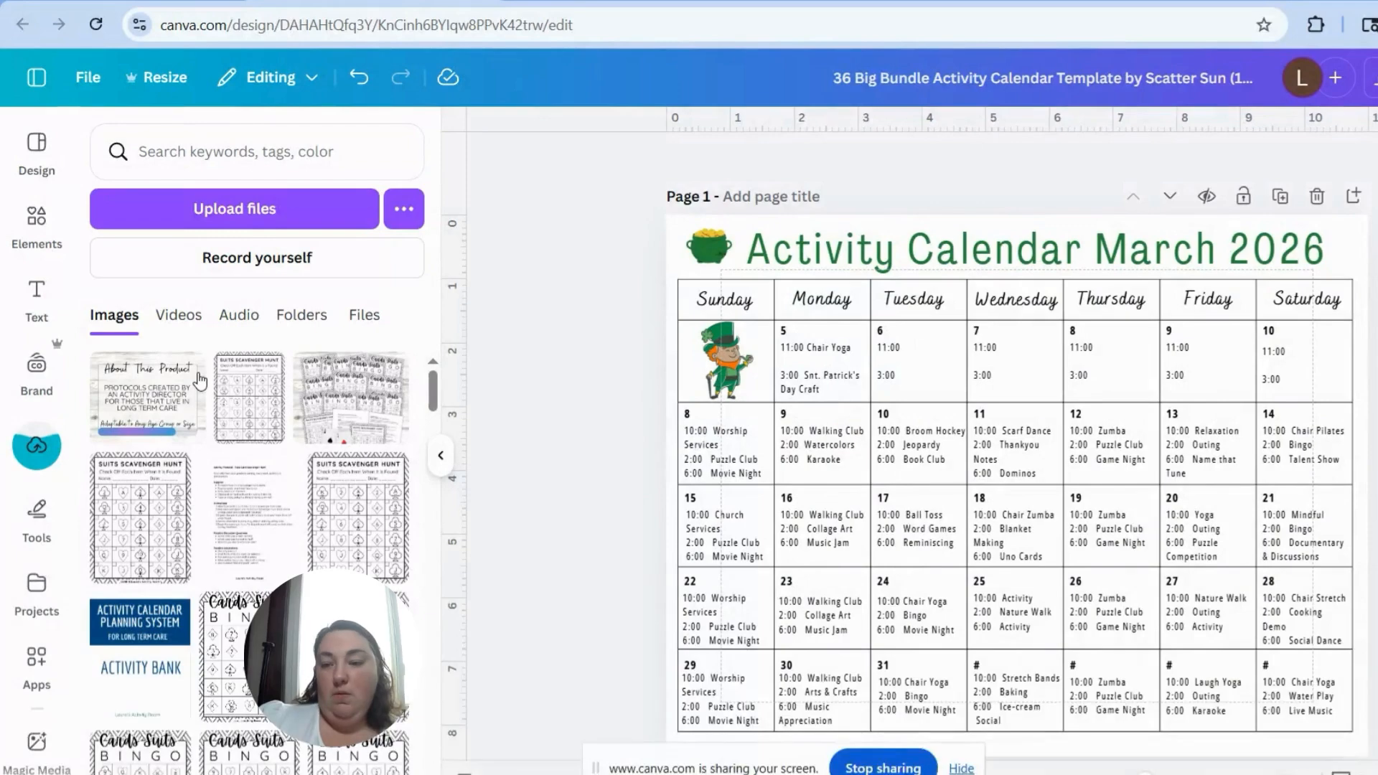
# Step: Look through the uploaded videos, audio, folders and files
pyautogui.click(181, 318)
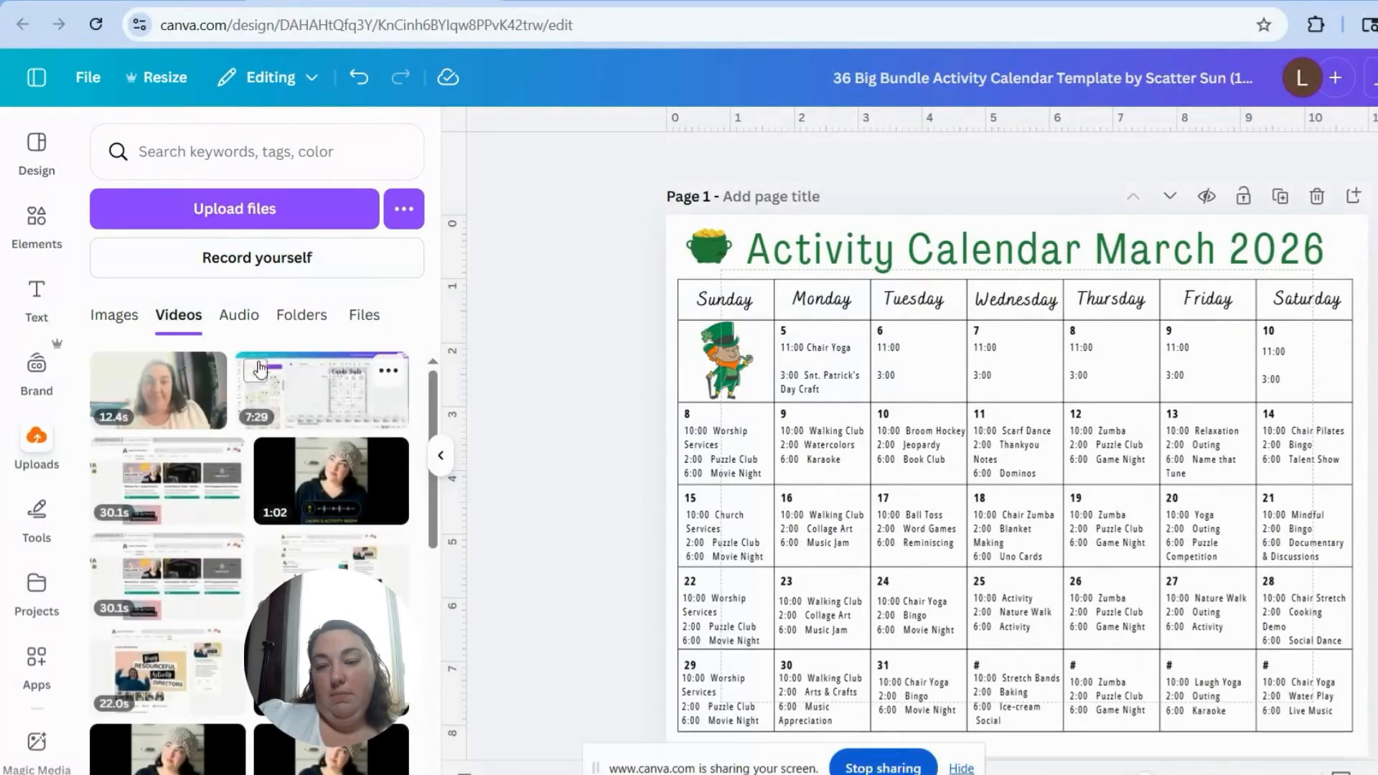
pyautogui.click(244, 319)
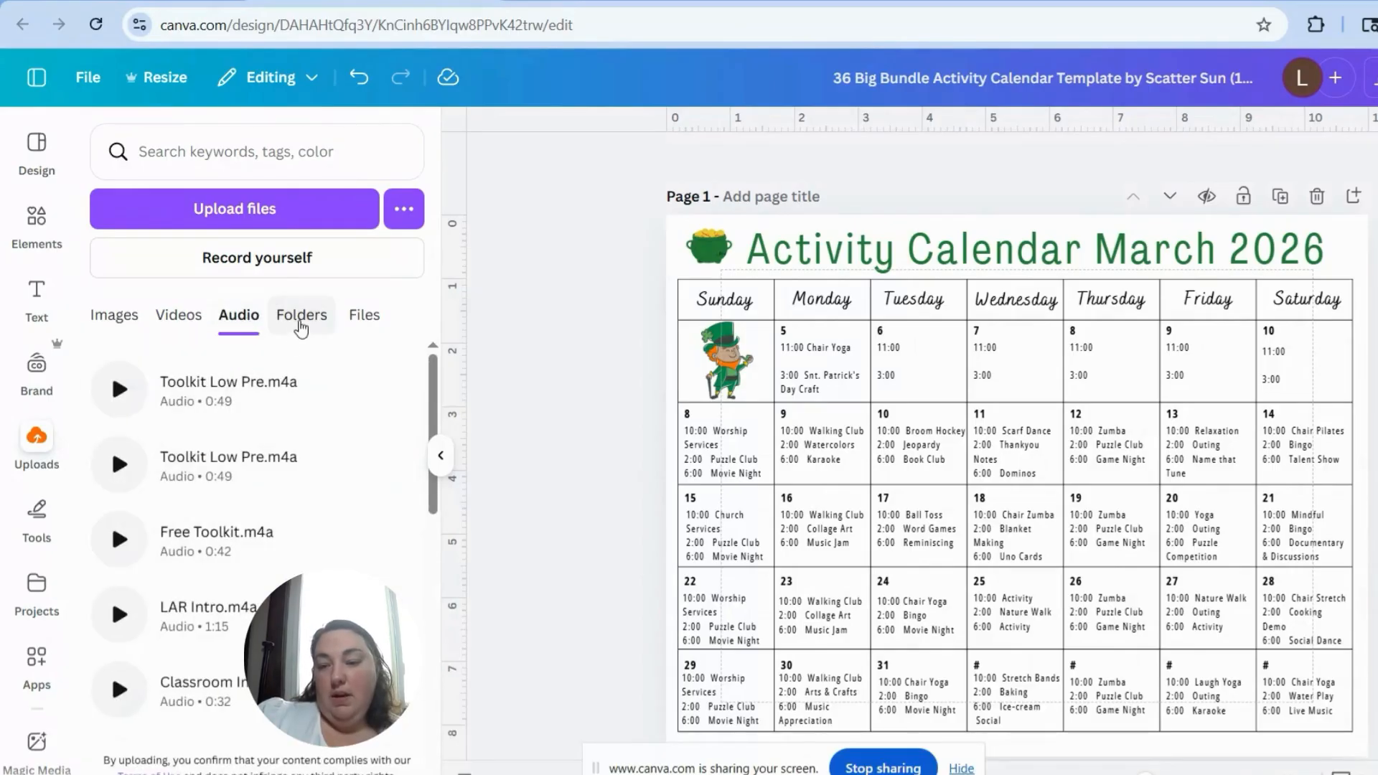
pyautogui.click(303, 319)
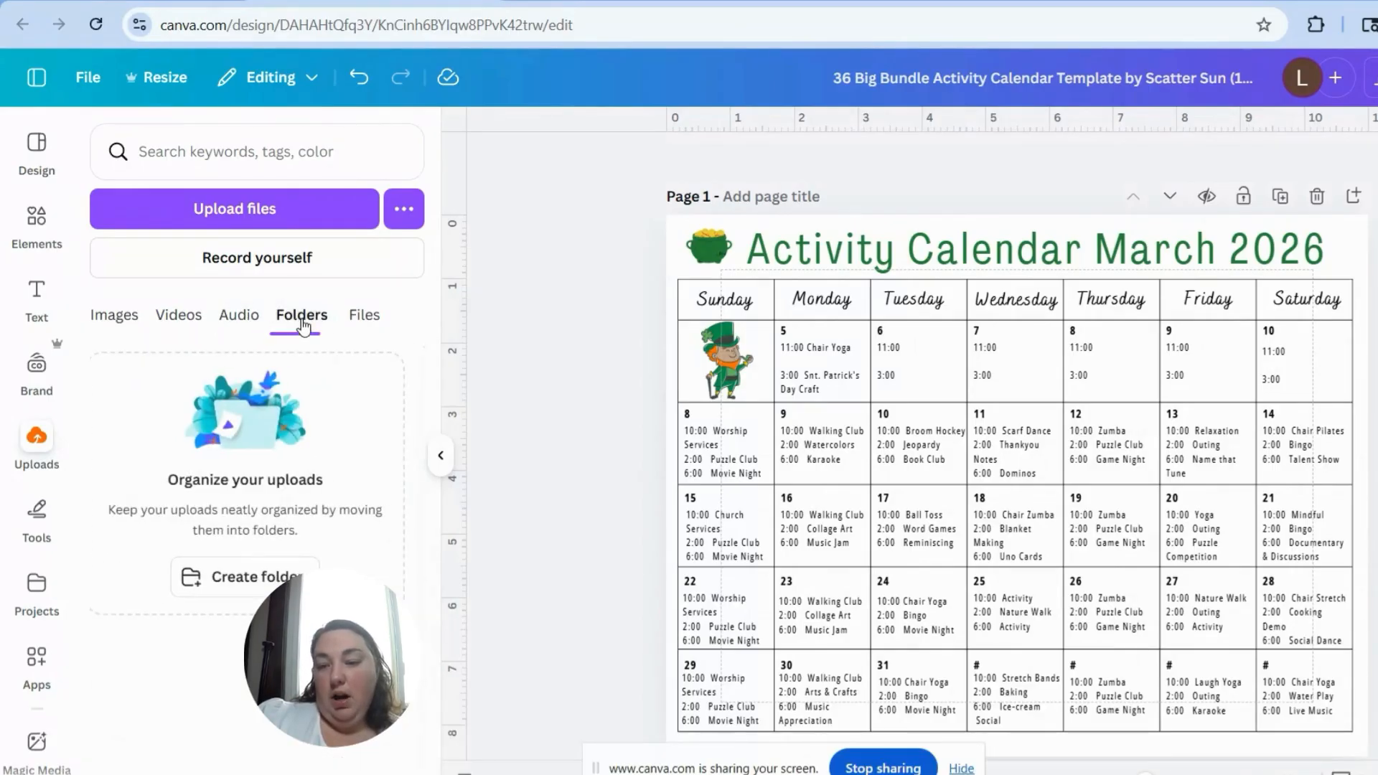
pyautogui.click(380, 316)
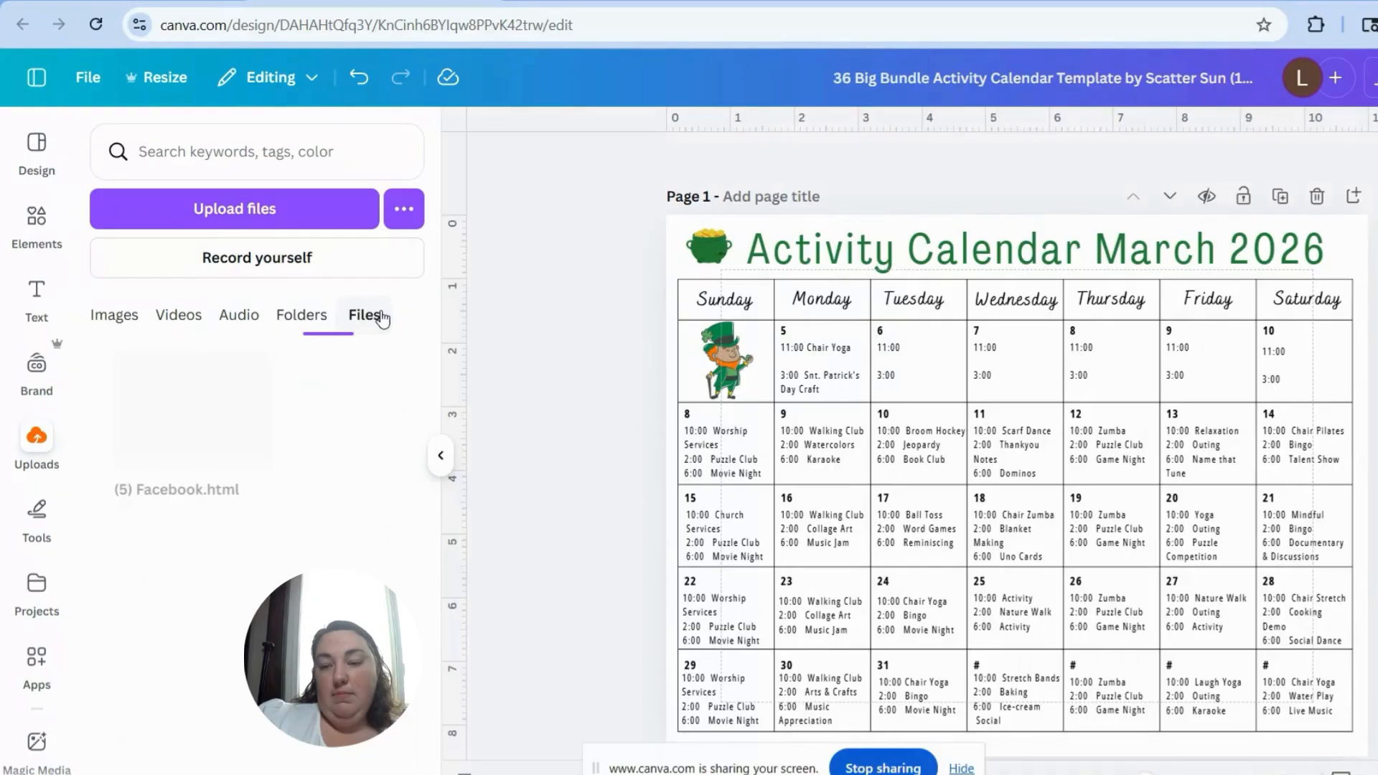
# Step: Draw a freehand red heart on the blank page 2 and place a circle to its right
pyautogui.click(46, 527)
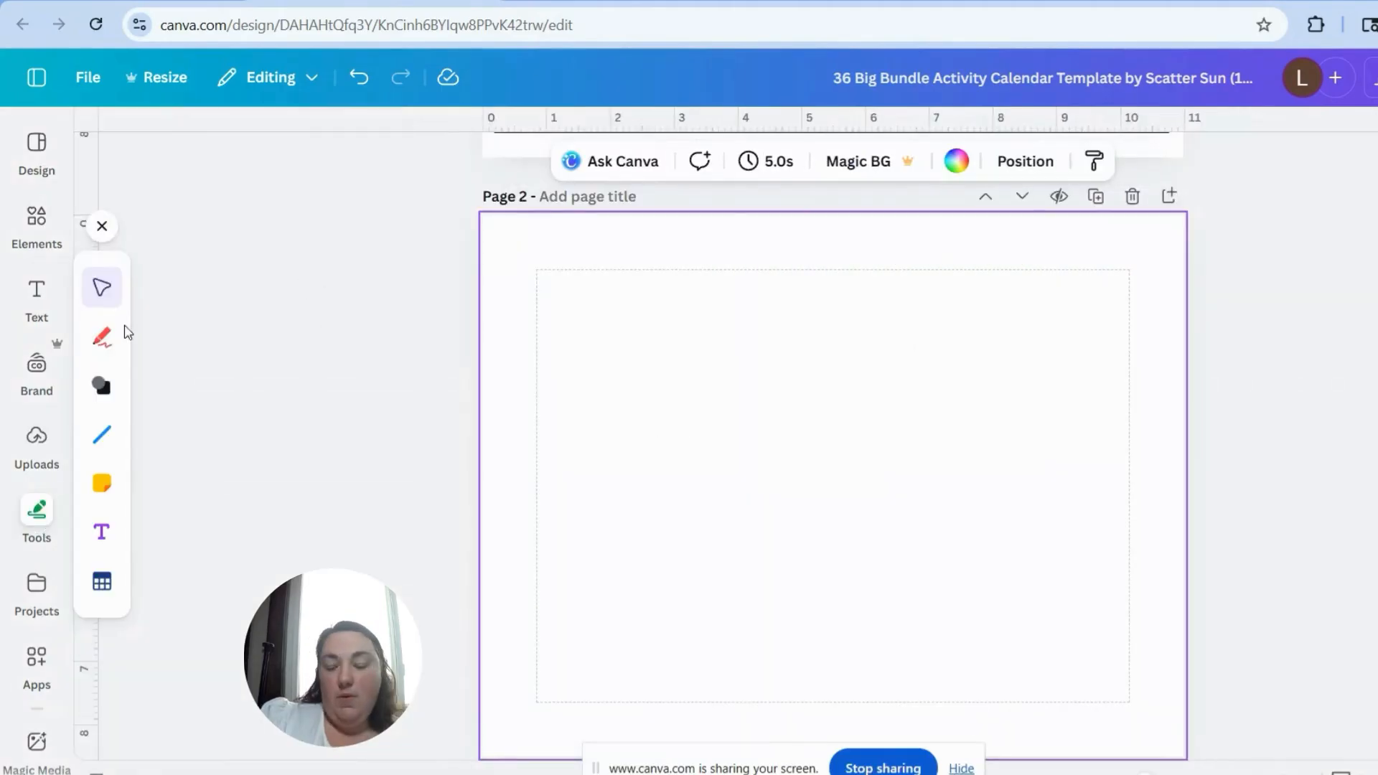
pyautogui.click(102, 336)
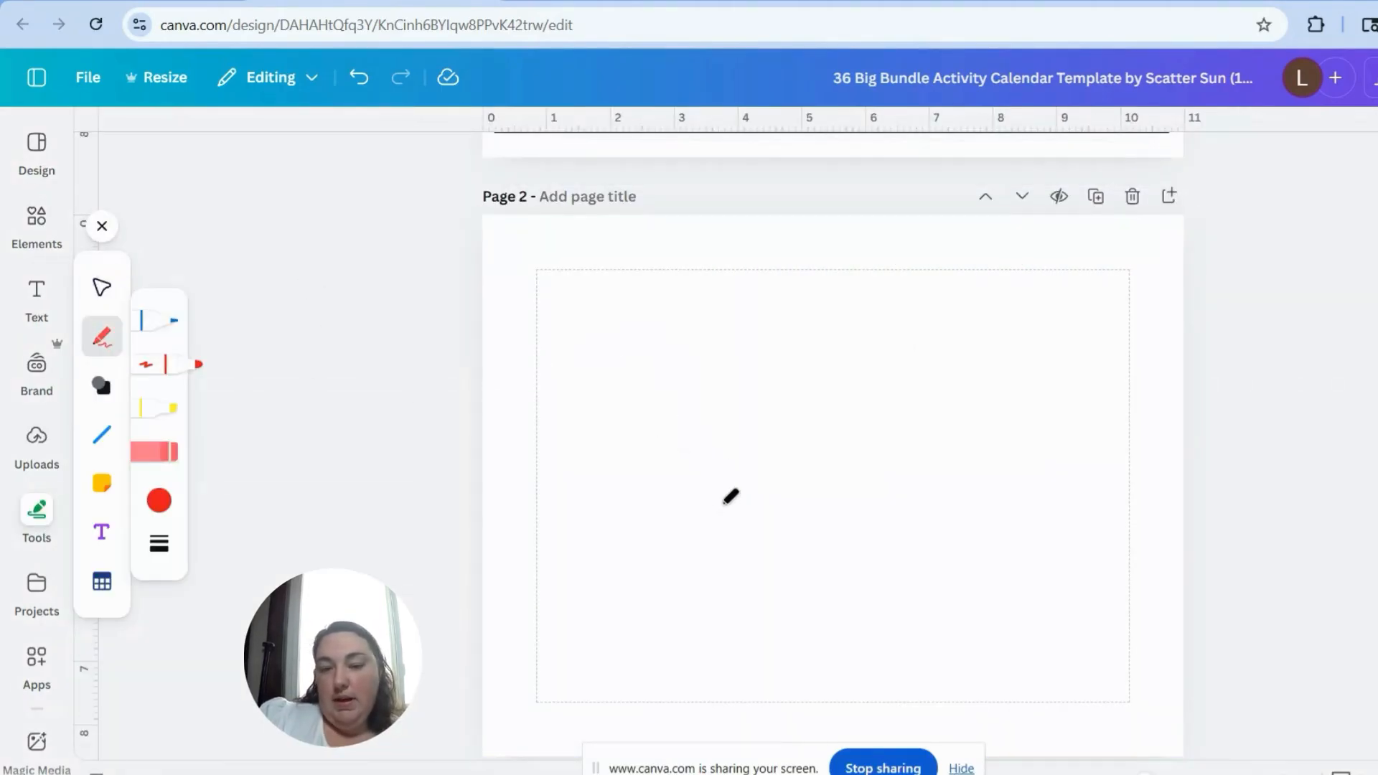
pyautogui.moveTo(726, 499)
pyautogui.mouseDown()
pyautogui.moveTo(665, 382)
pyautogui.moveTo(831, 370)
pyautogui.moveTo(693, 472)
pyautogui.mouseUp()
pyautogui.click(102, 385)
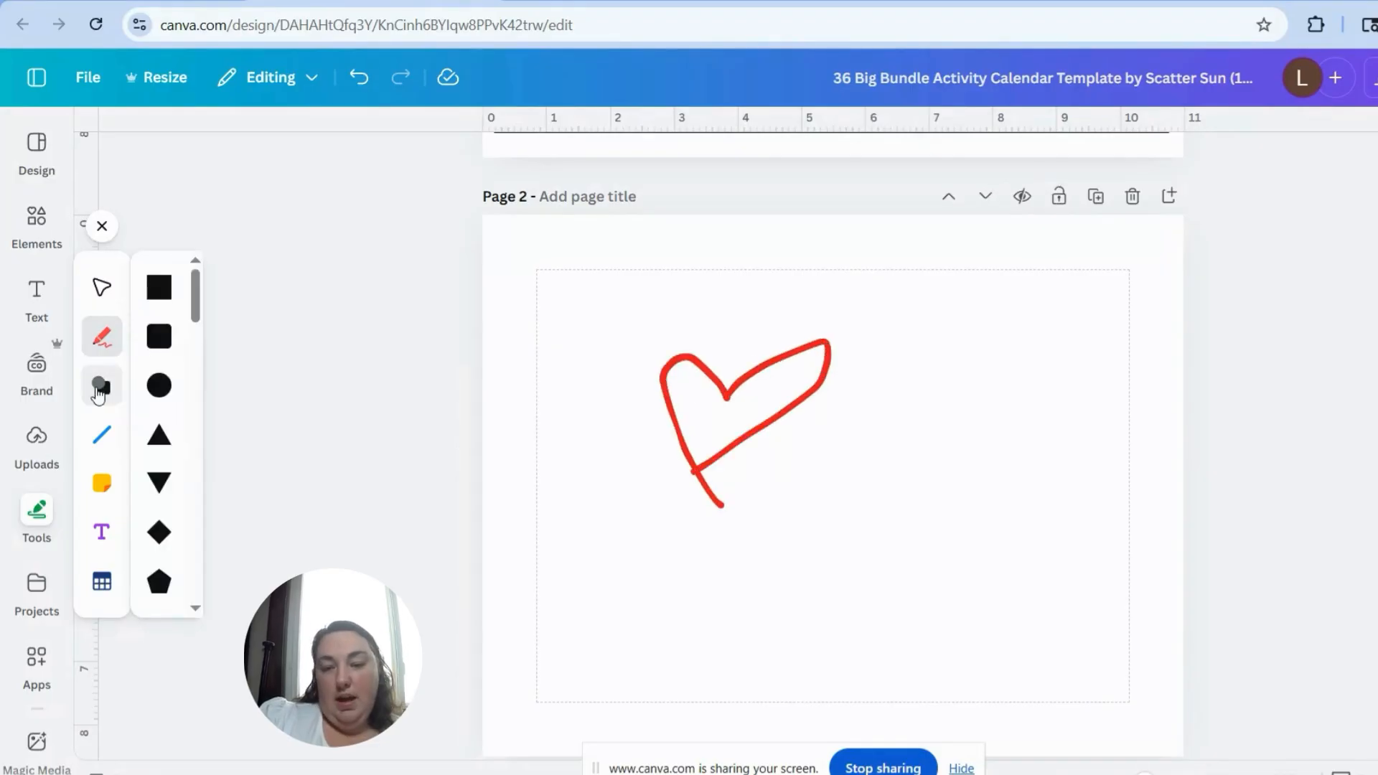
pyautogui.click(159, 386)
pyautogui.moveTo(854, 467); pyautogui.dragTo(992, 468)
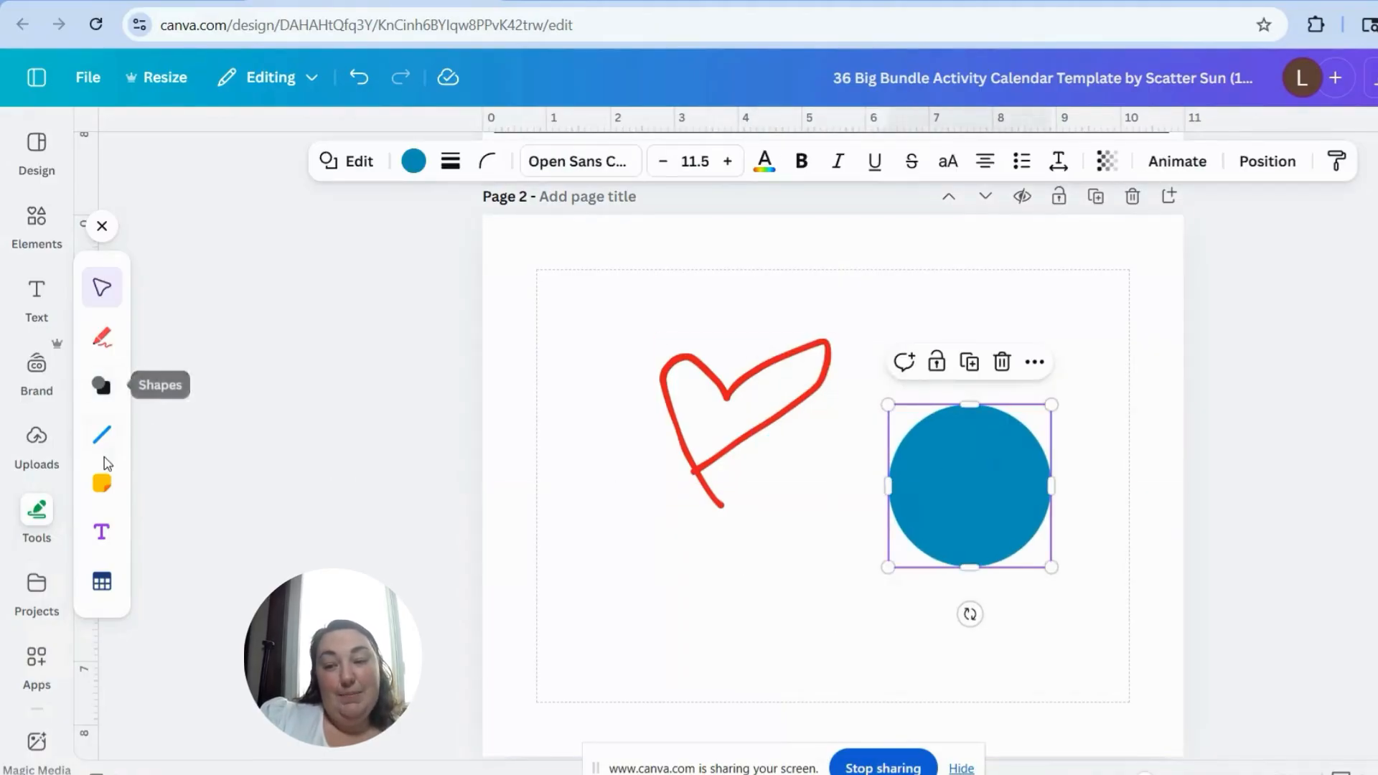
# Step: Add a straight line above the circle on page 2, sloping slightly downward to the right
pyautogui.click(102, 434)
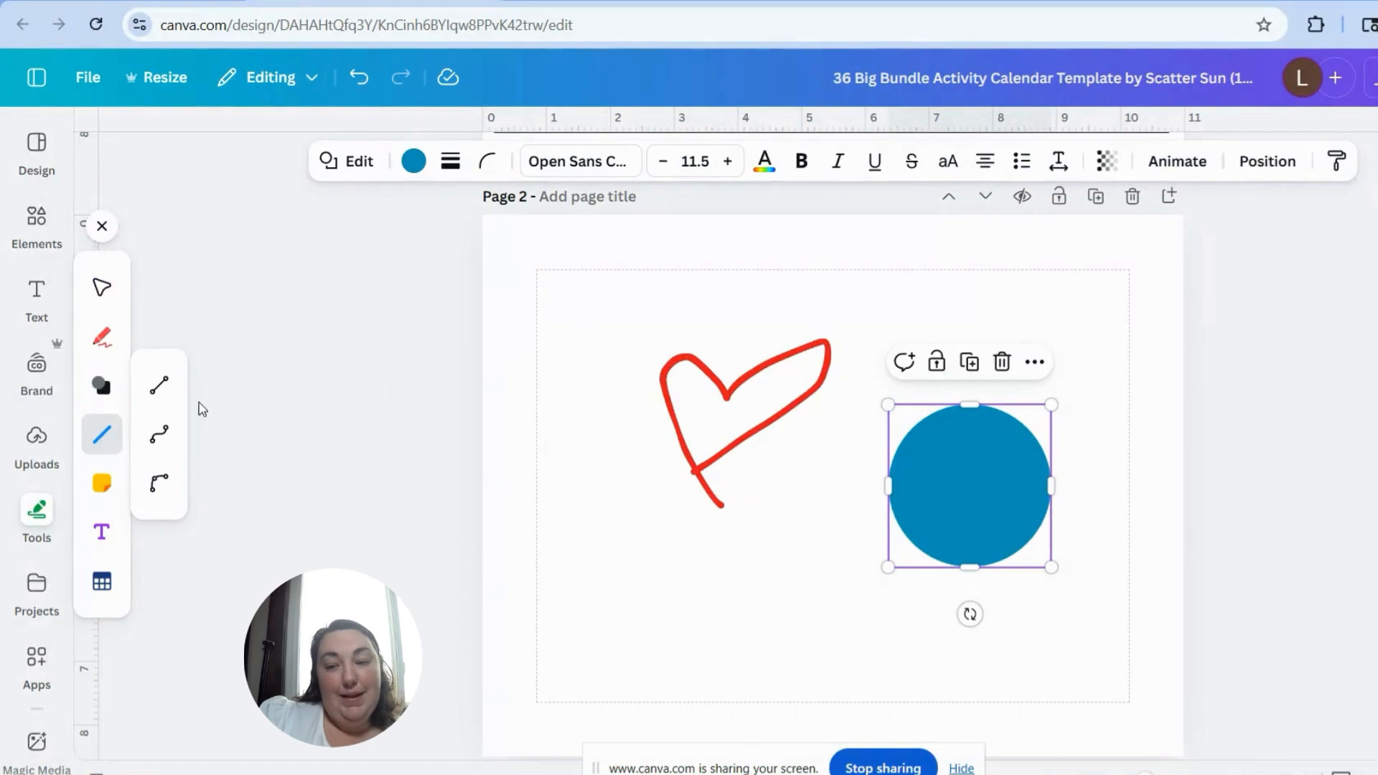
pyautogui.click(160, 385)
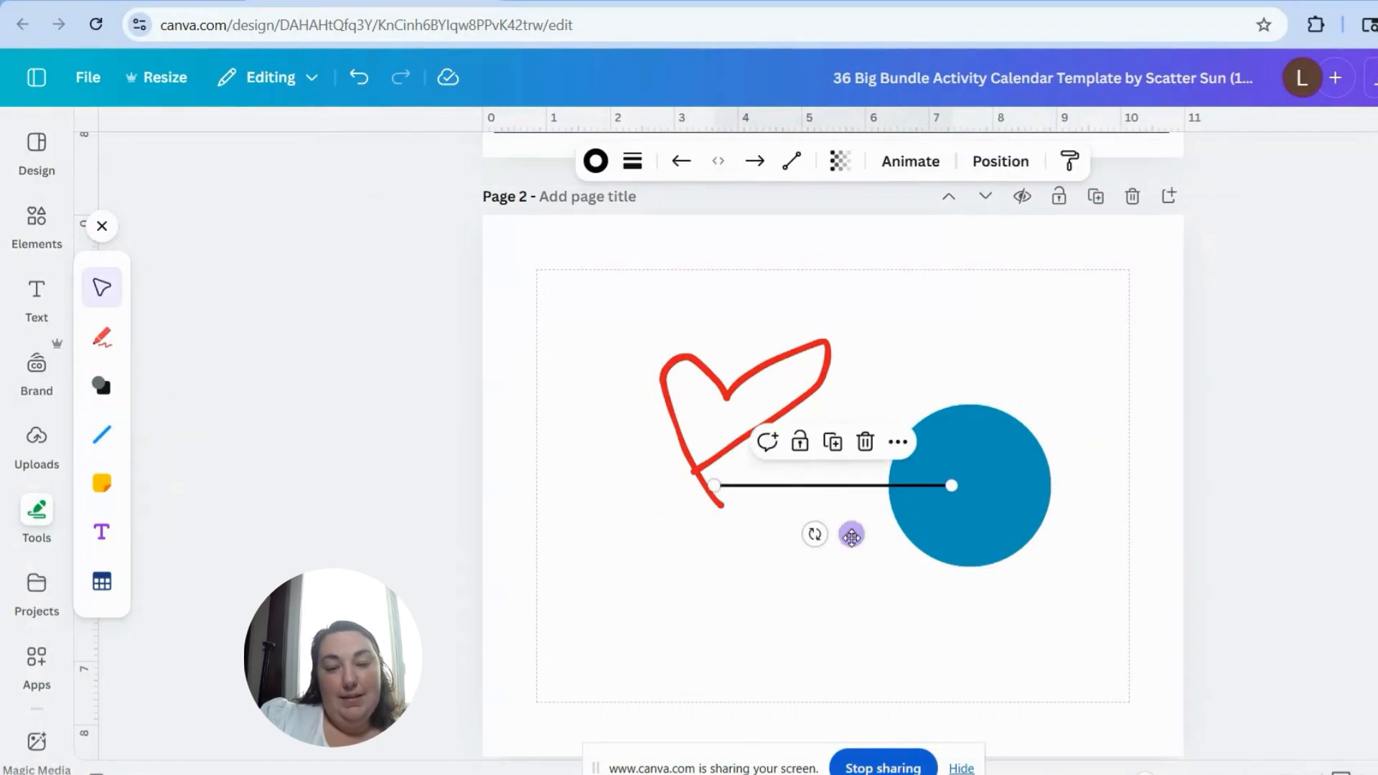
pyautogui.moveTo(851, 534); pyautogui.dragTo(691, 357)
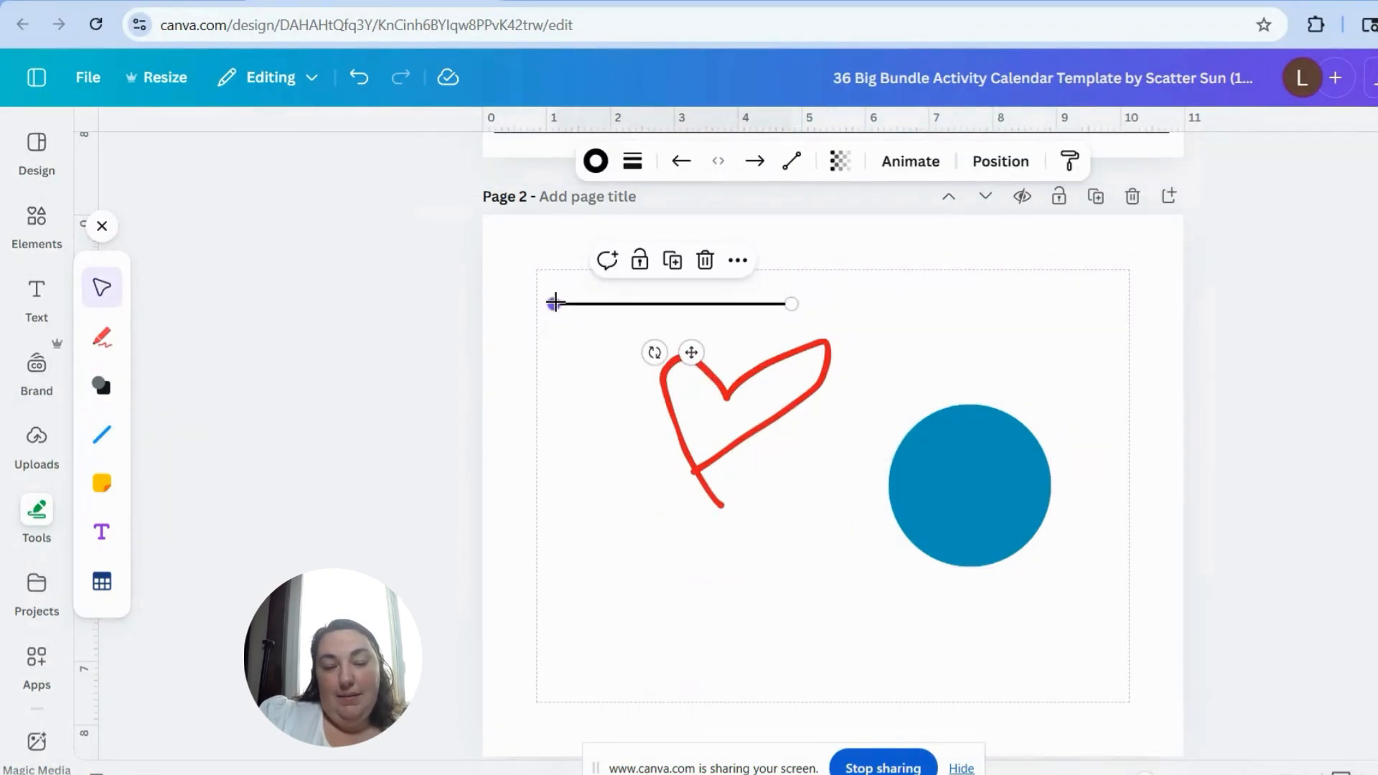
pyautogui.moveTo(554, 303); pyautogui.dragTo(900, 605)
pyautogui.moveTo(974, 366); pyautogui.dragTo(1009, 349)
# Step: Add a blue sticky note at the lower left of page 2 and a text box to its right
pyautogui.click(102, 494)
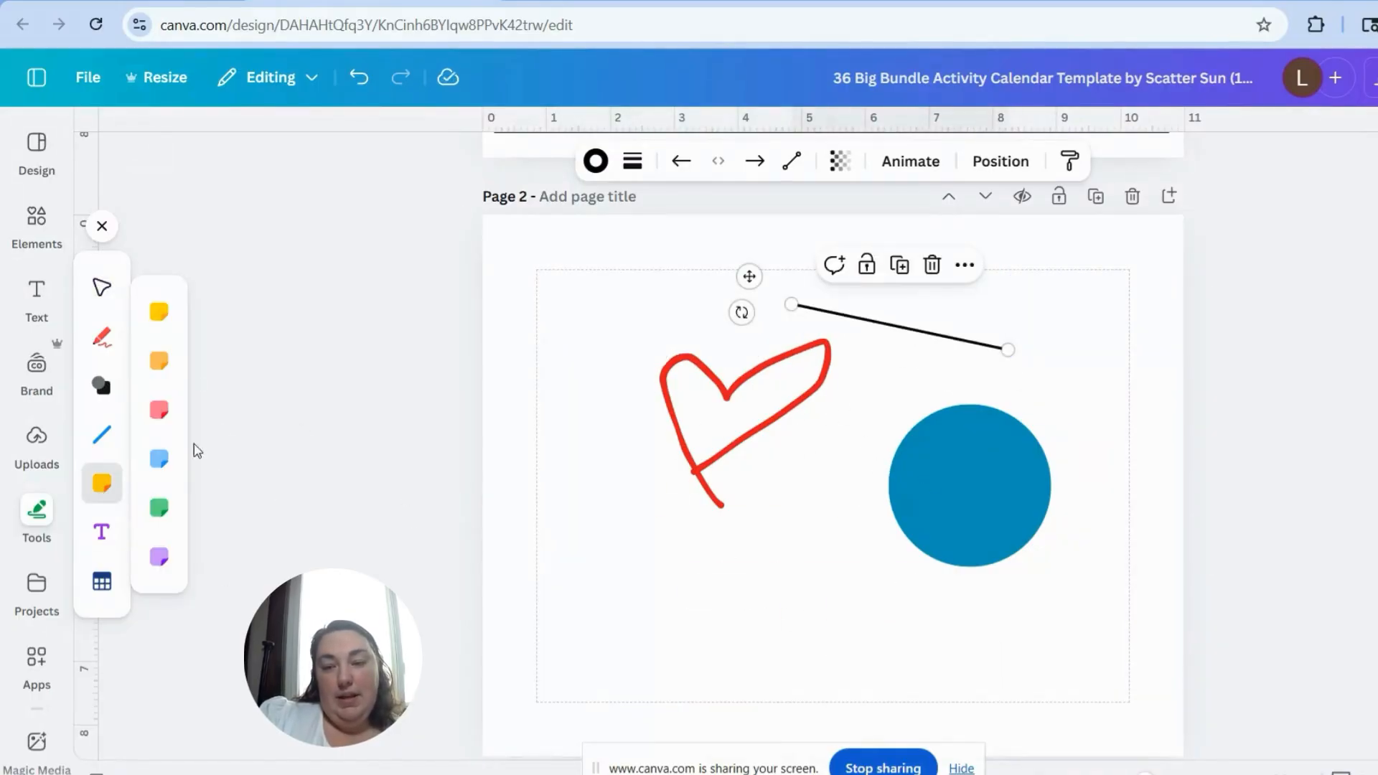
pyautogui.click(159, 459)
pyautogui.moveTo(865, 481); pyautogui.dragTo(602, 560)
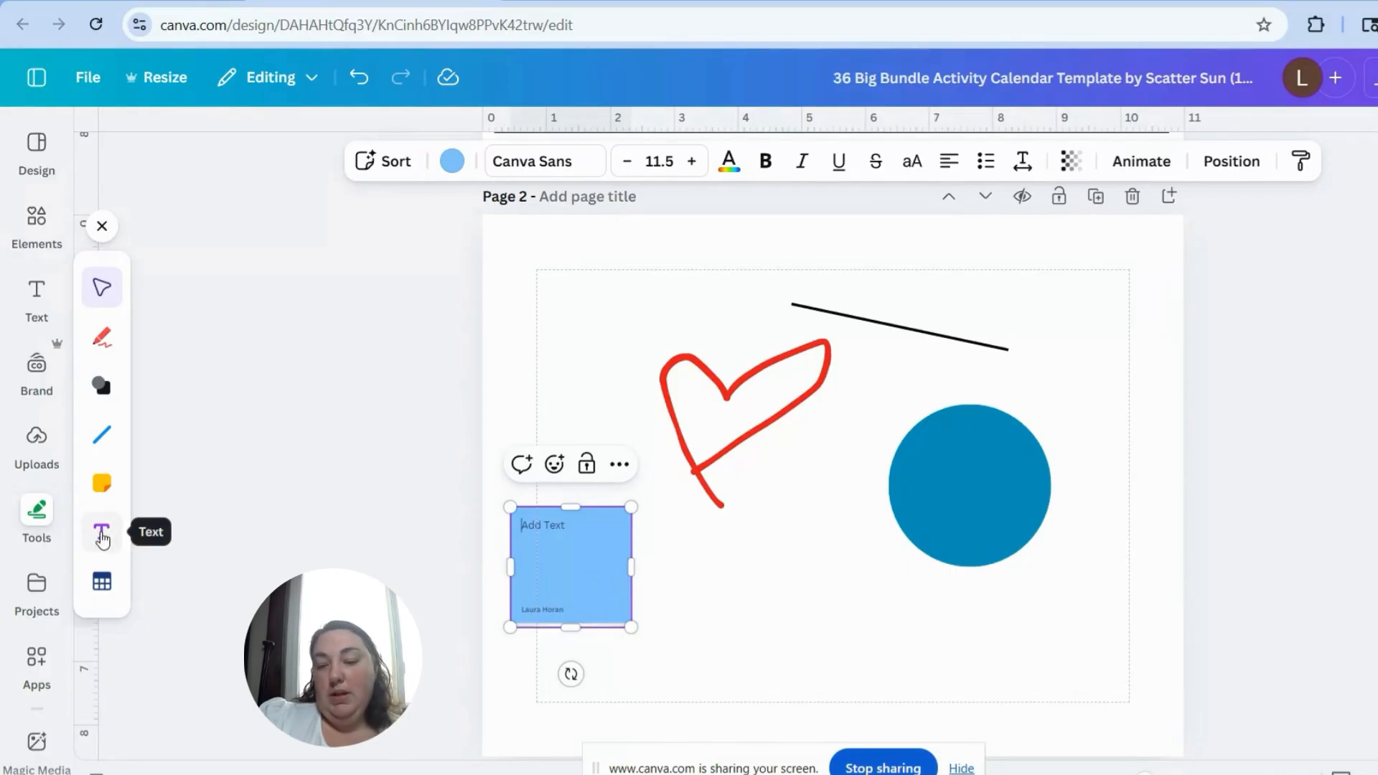
pyautogui.click(102, 535)
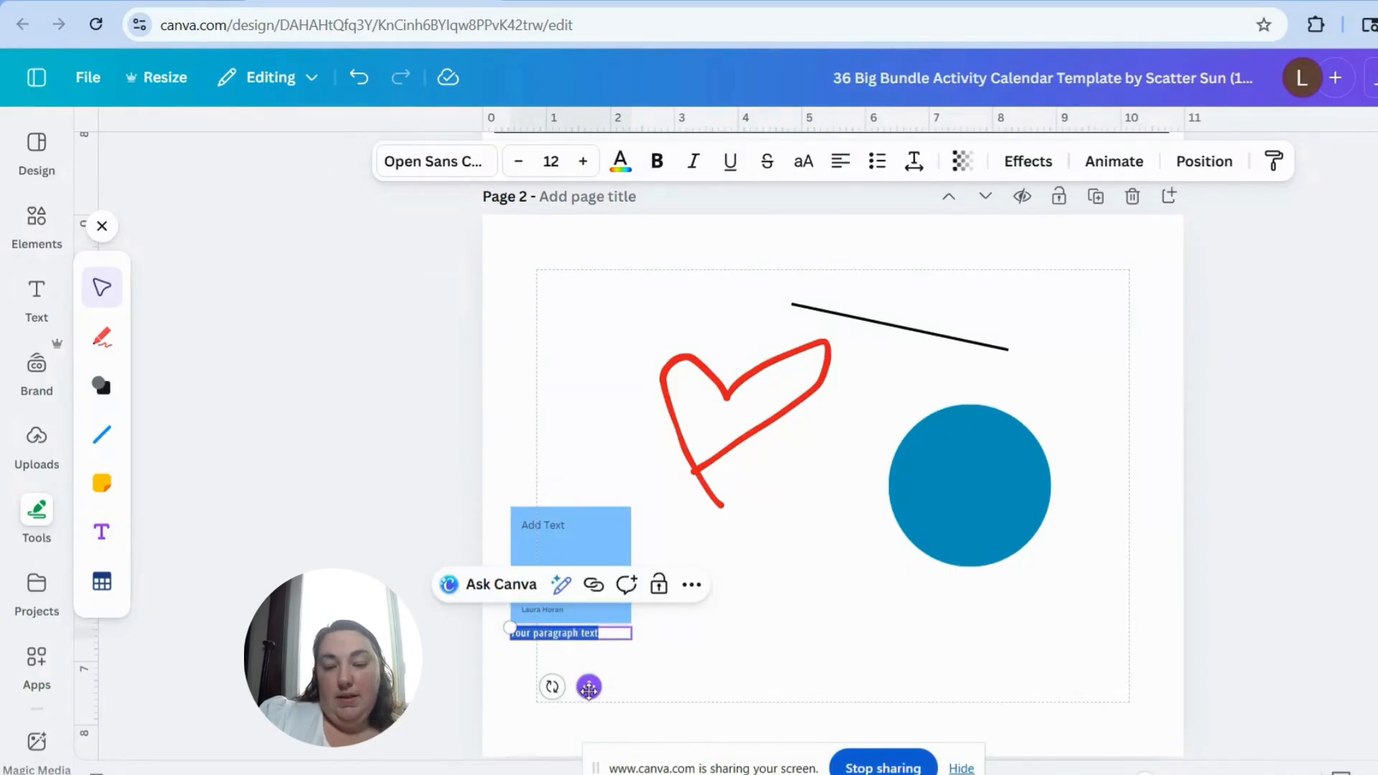
pyautogui.moveTo(588, 686); pyautogui.dragTo(798, 626)
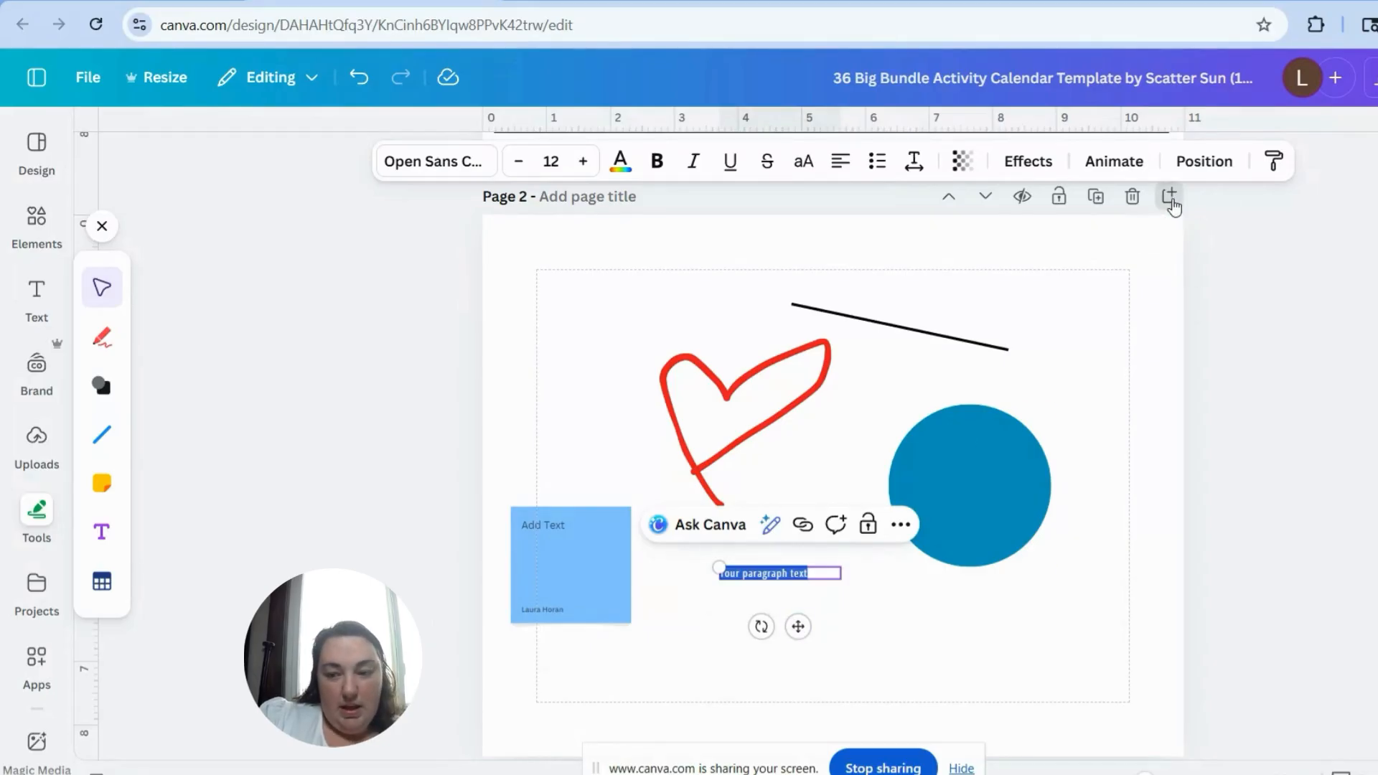
# Step: Add a new page 3 and place a table of three columns and four rows at its upper-left margin corner
pyautogui.click(1170, 201)
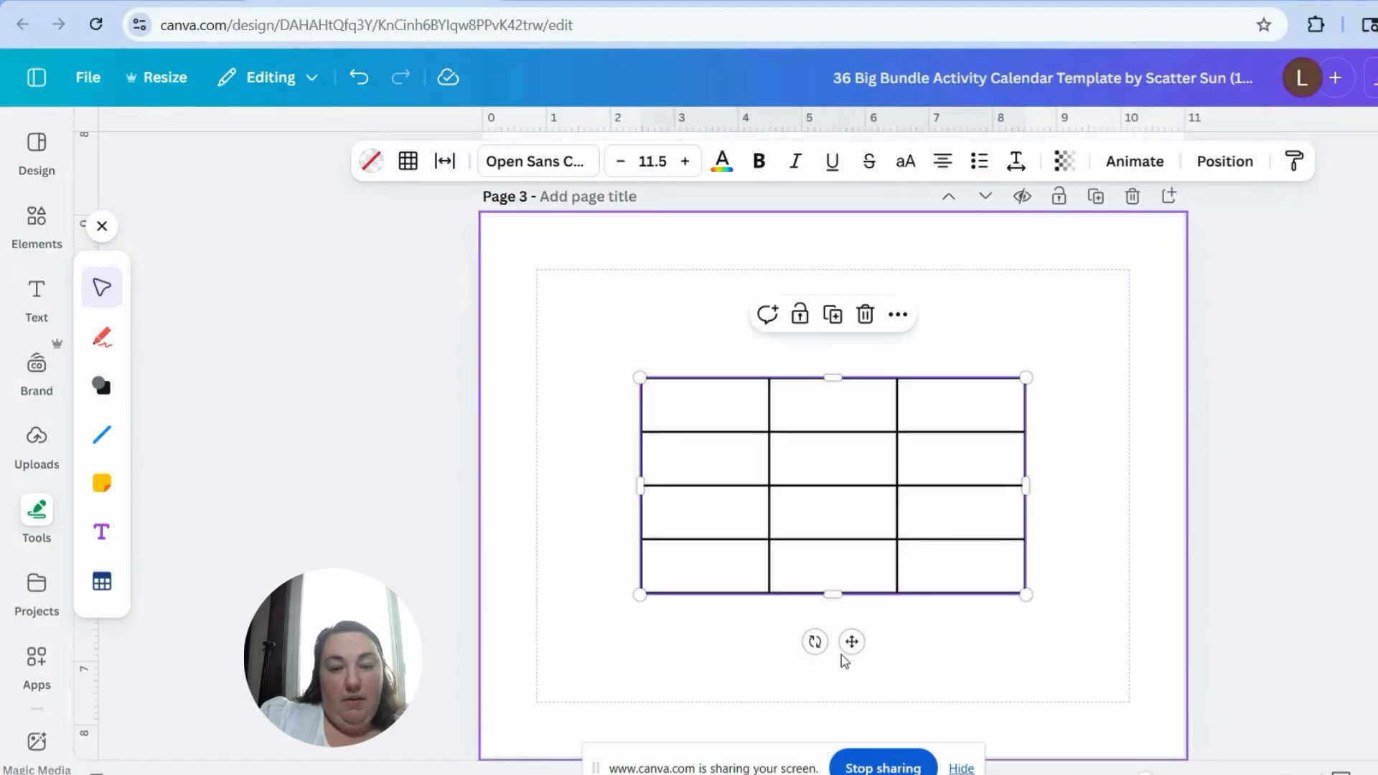
pyautogui.moveTo(851, 642); pyautogui.dragTo(751, 542)
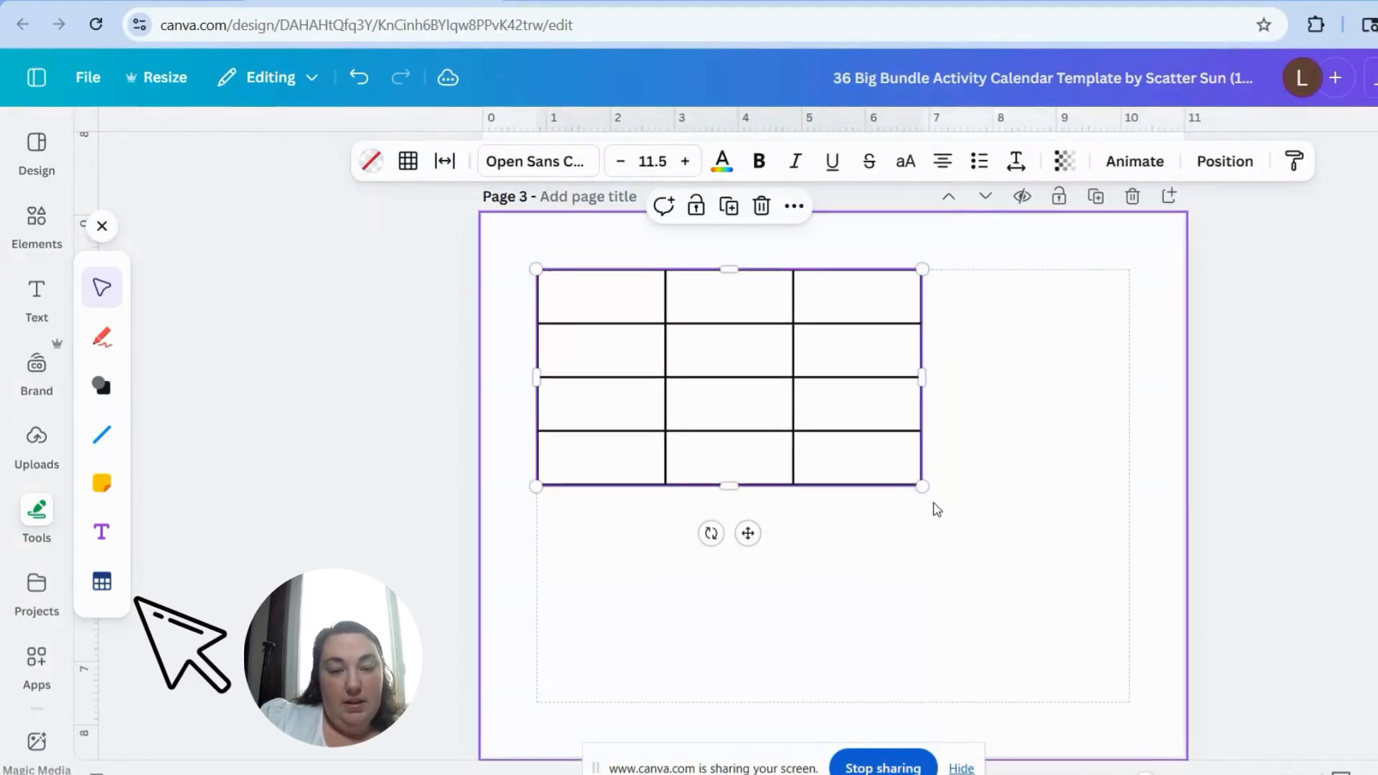
# Step: Add two more columns to the table on page 3
pyautogui.moveTo(854, 262)
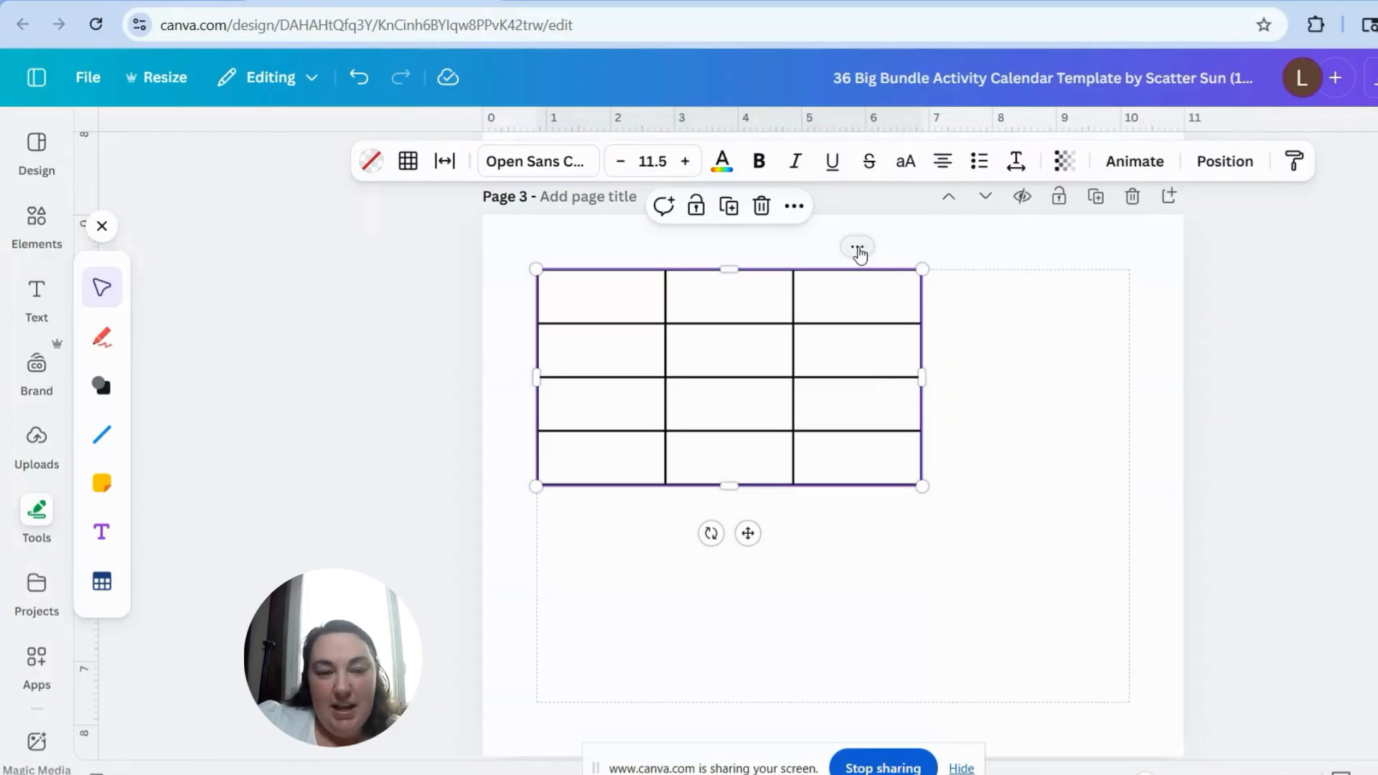
pyautogui.click(859, 250)
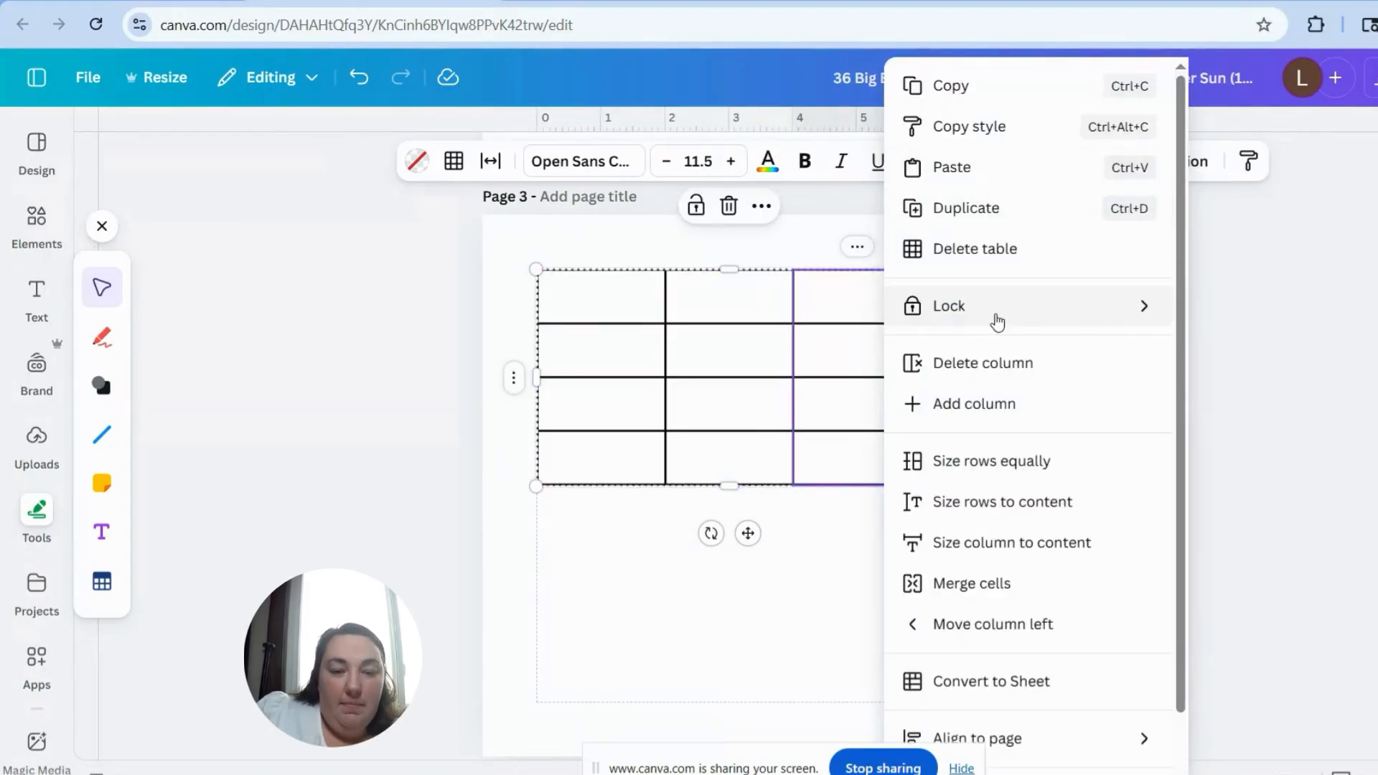
pyautogui.click(993, 403)
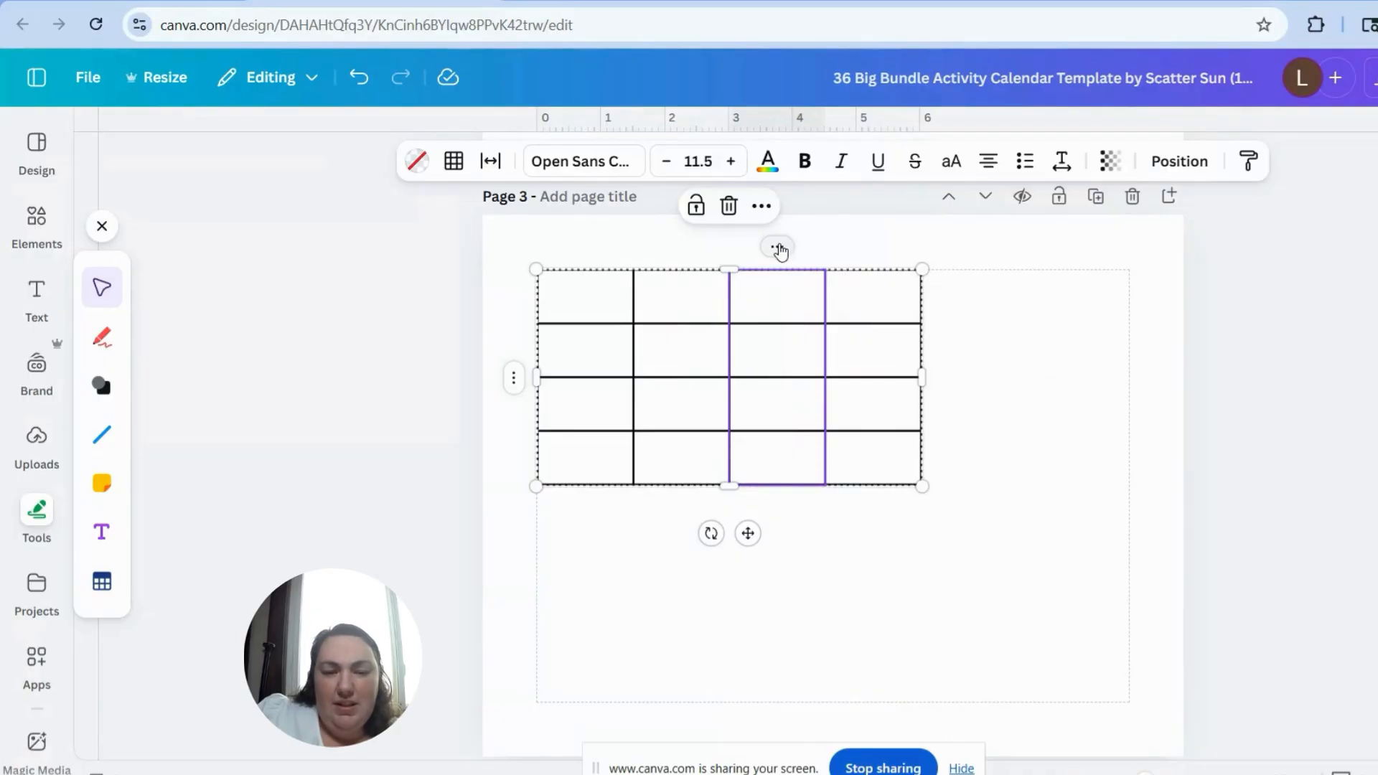
pyautogui.click(780, 249)
pyautogui.click(936, 401)
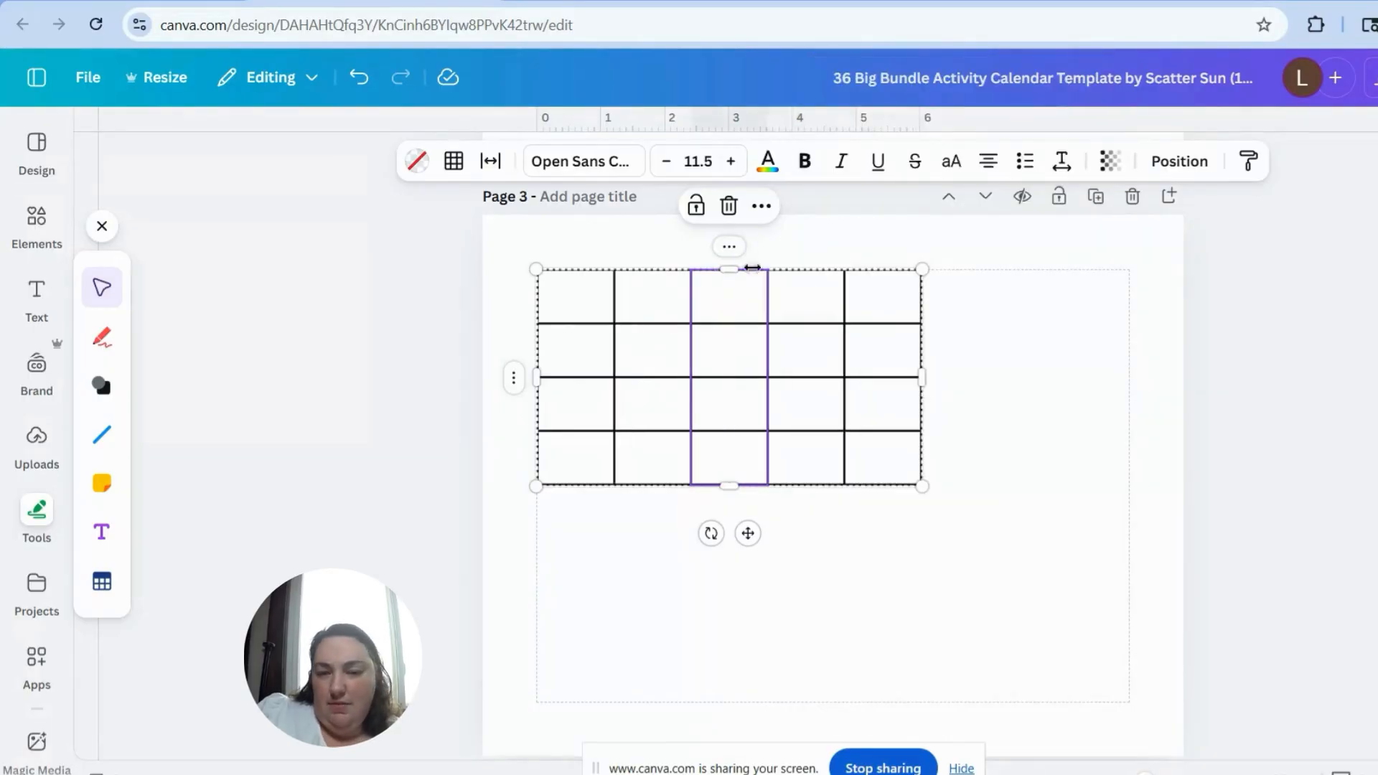
# Step: Extend the table on page 3 to seven columns by inserting two more beside the selected column
pyautogui.click(734, 251)
pyautogui.click(888, 401)
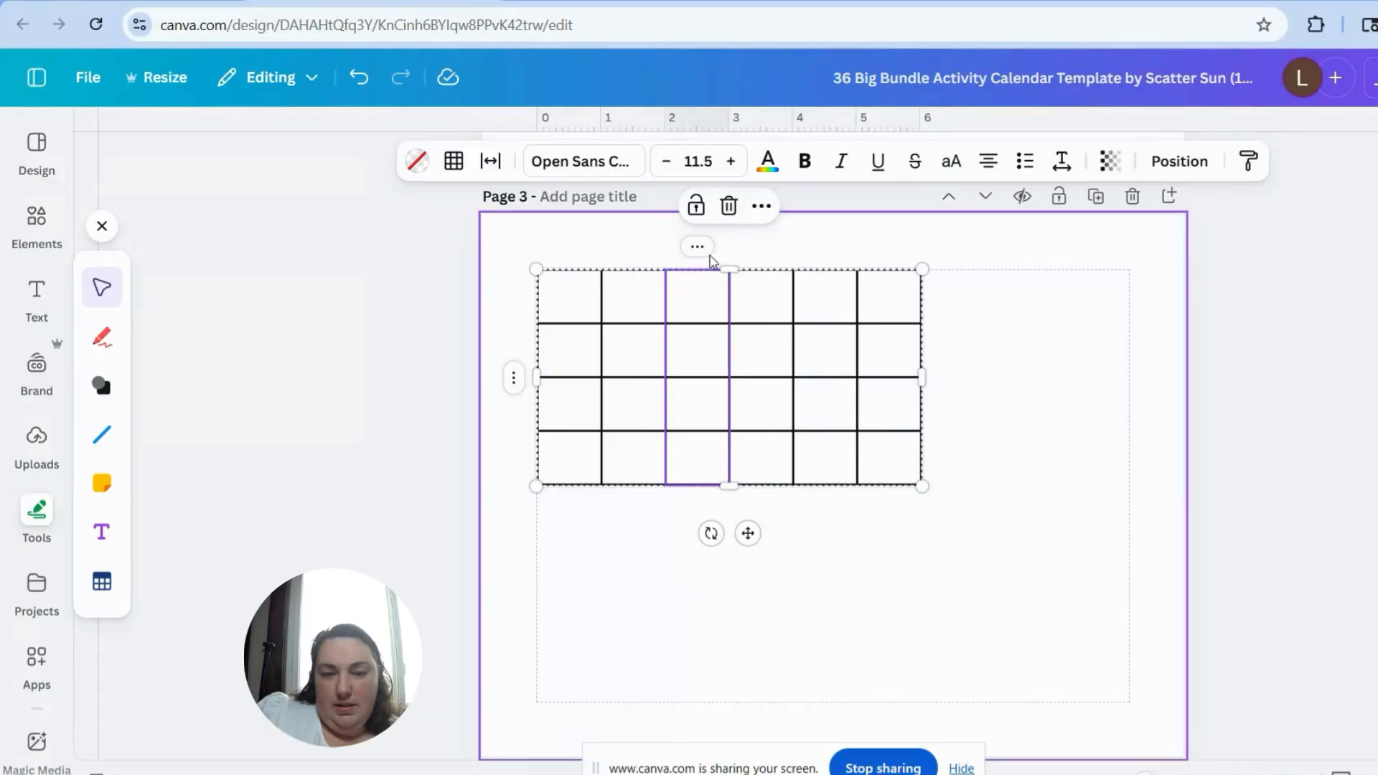
pyautogui.click(703, 251)
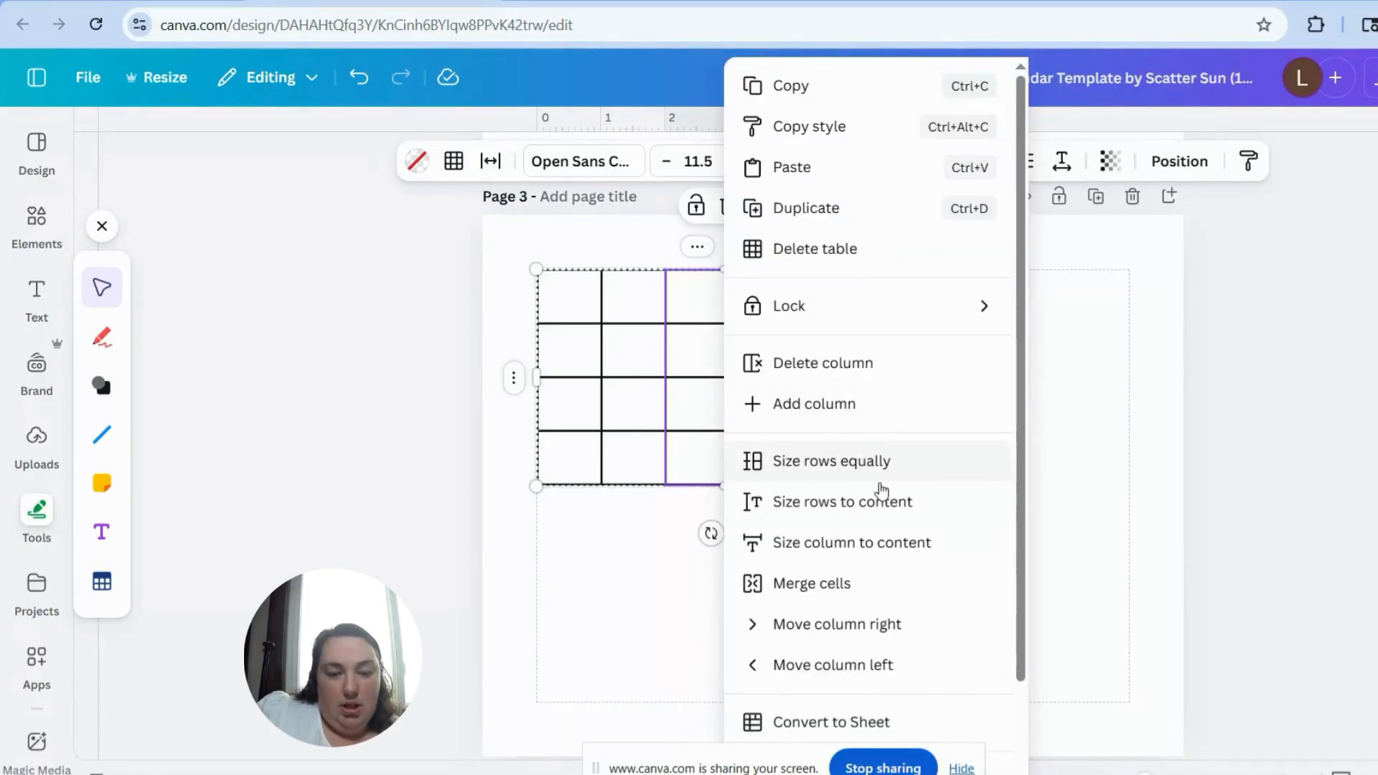
pyautogui.click(878, 476)
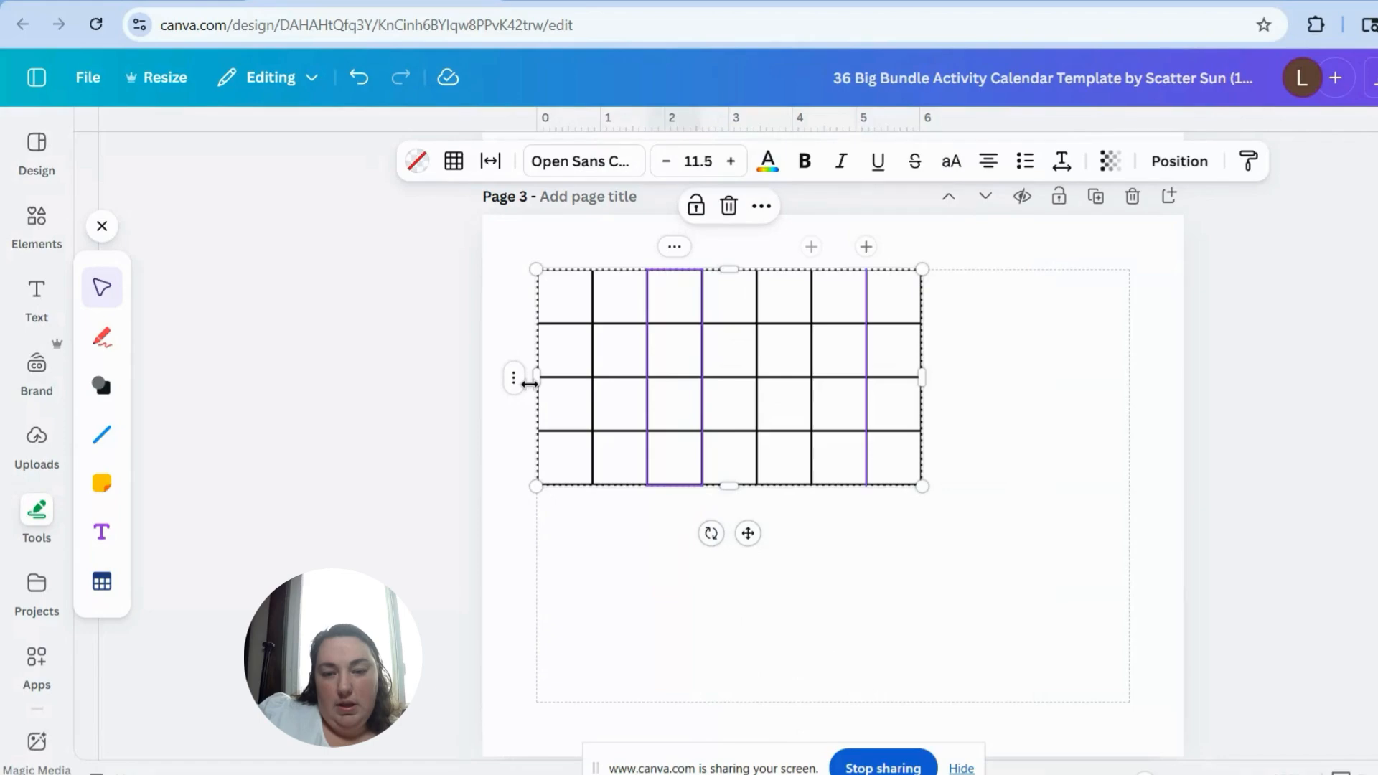
# Step: Add a fifth row to the table and enlarge the whole table to nearly fill page 3
pyautogui.click(515, 379)
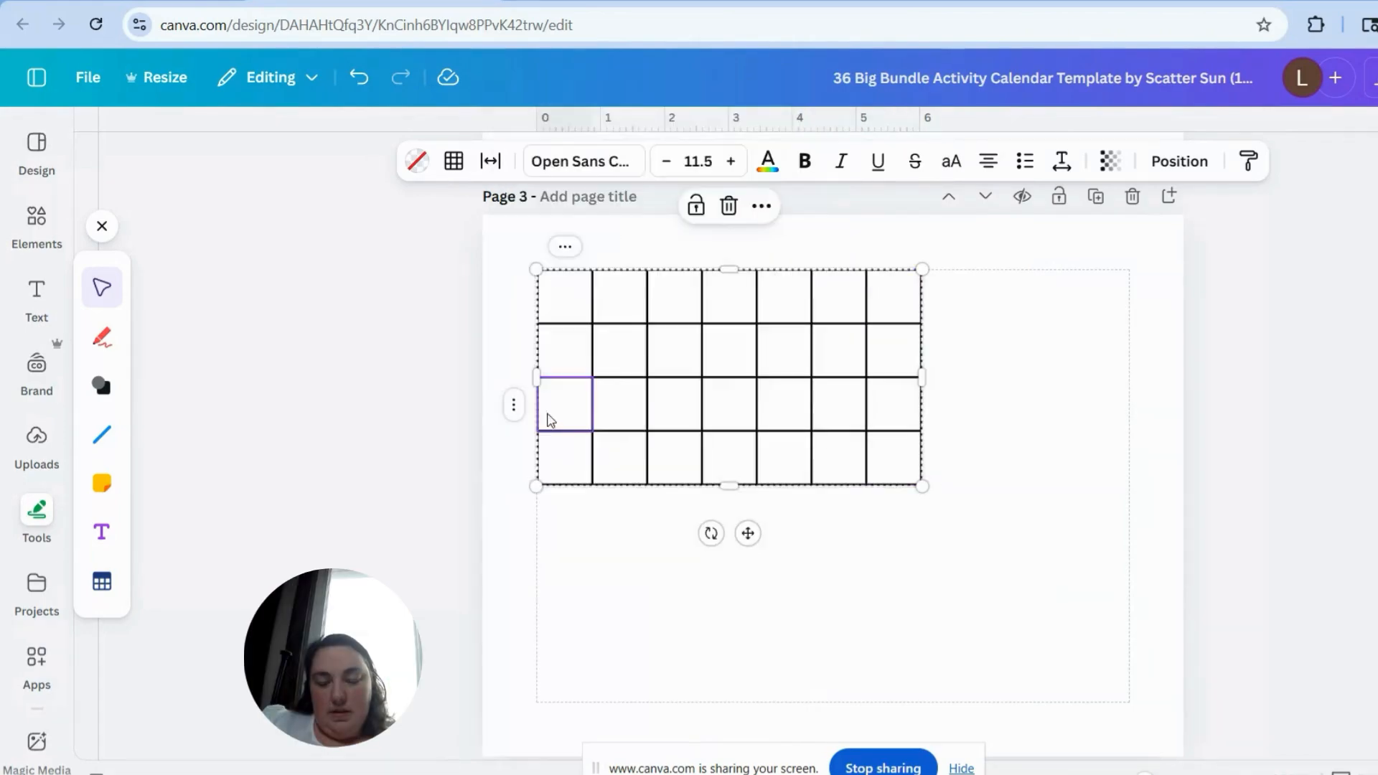
pyautogui.click(519, 410)
pyautogui.click(563, 406)
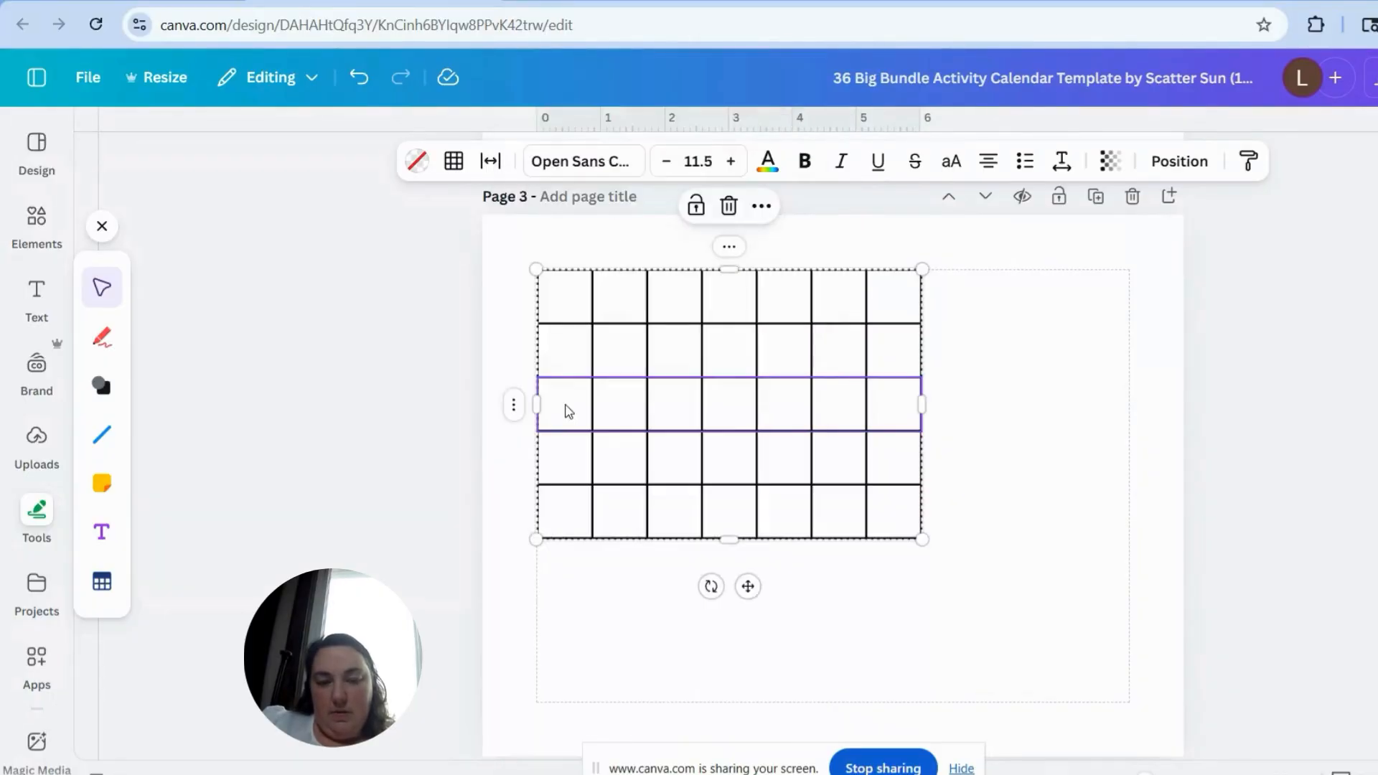
pyautogui.moveTo(922, 538); pyautogui.dragTo(1157, 740)
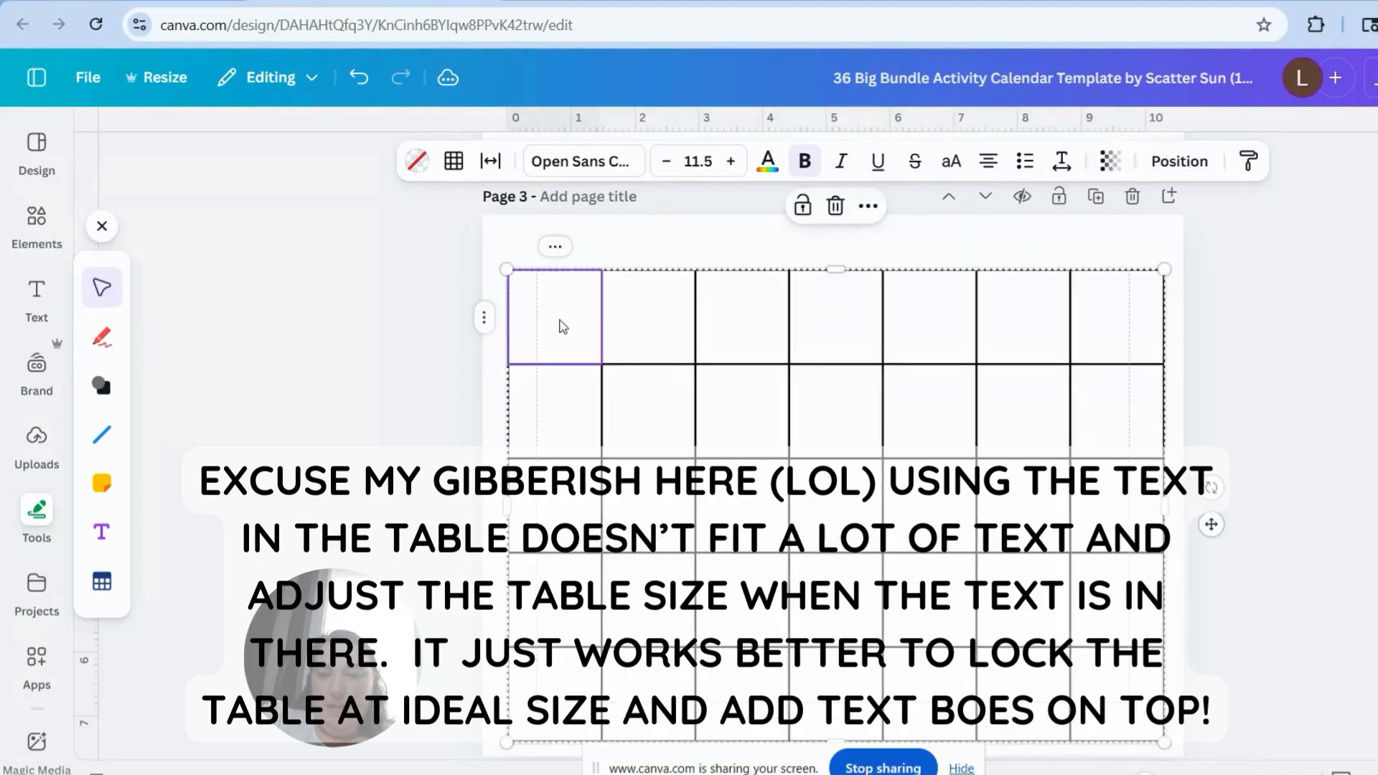
# Step: Enter "sasdfasdf" in the first cell of the table and raise its font size to 17.5
pyautogui.click(560, 323)
pyautogui.write('sasdfasdf')
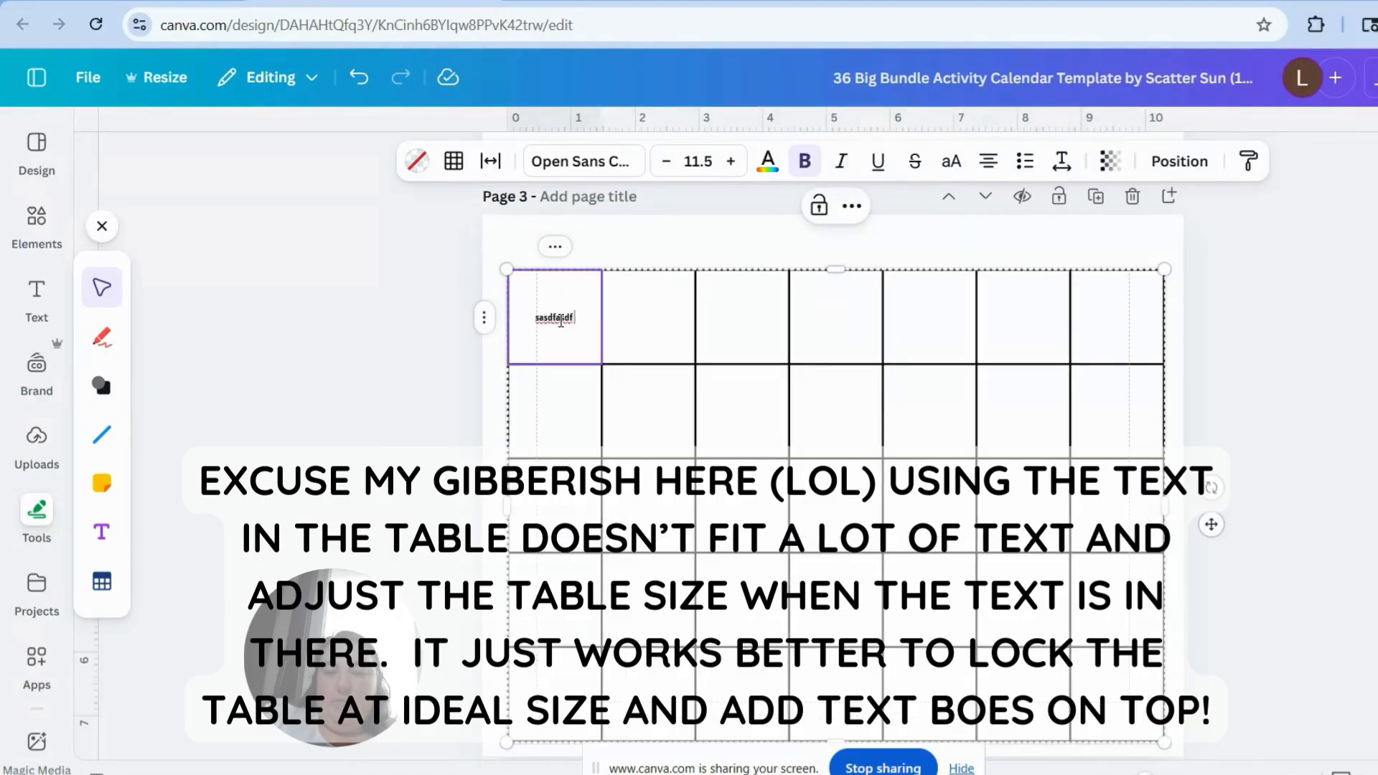
pyautogui.press('Tab')
pyautogui.doubleClick(561, 318)
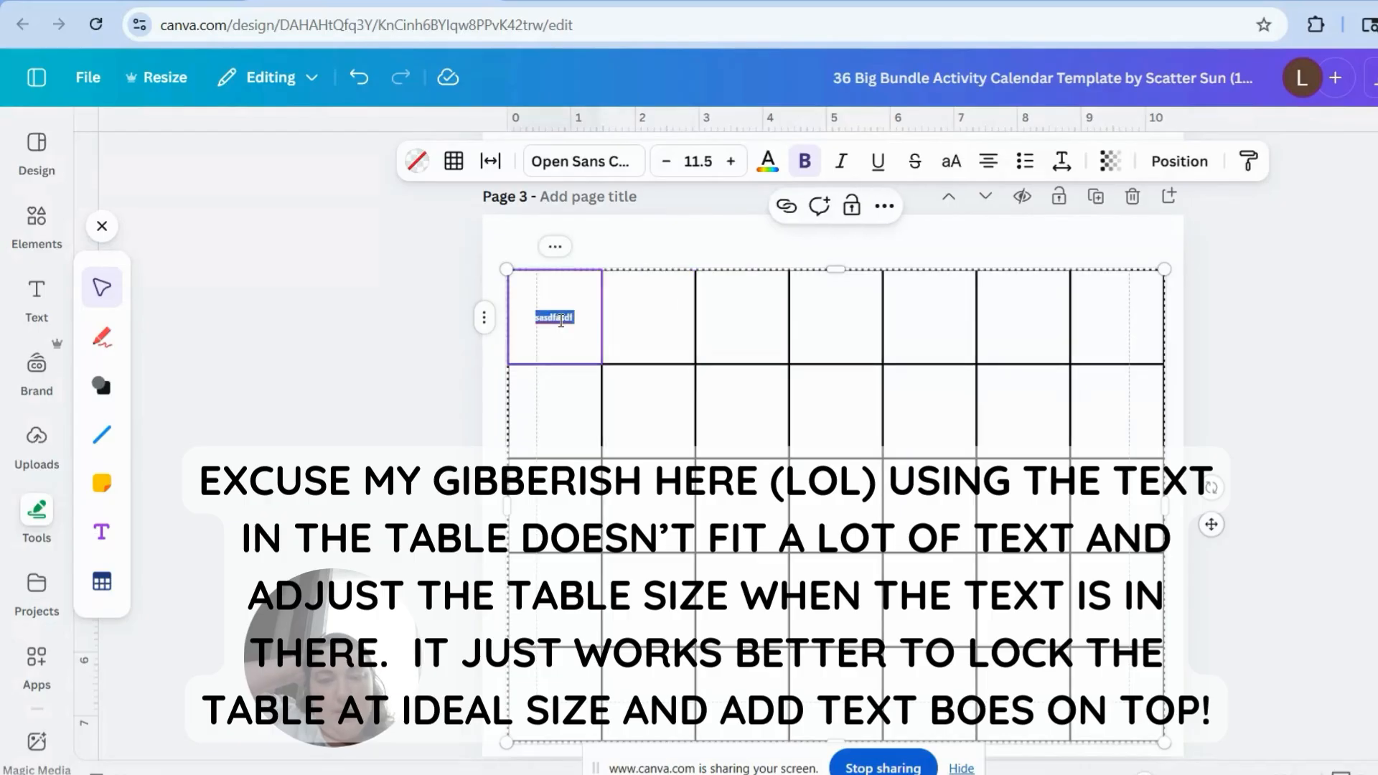
pyautogui.click(732, 161)
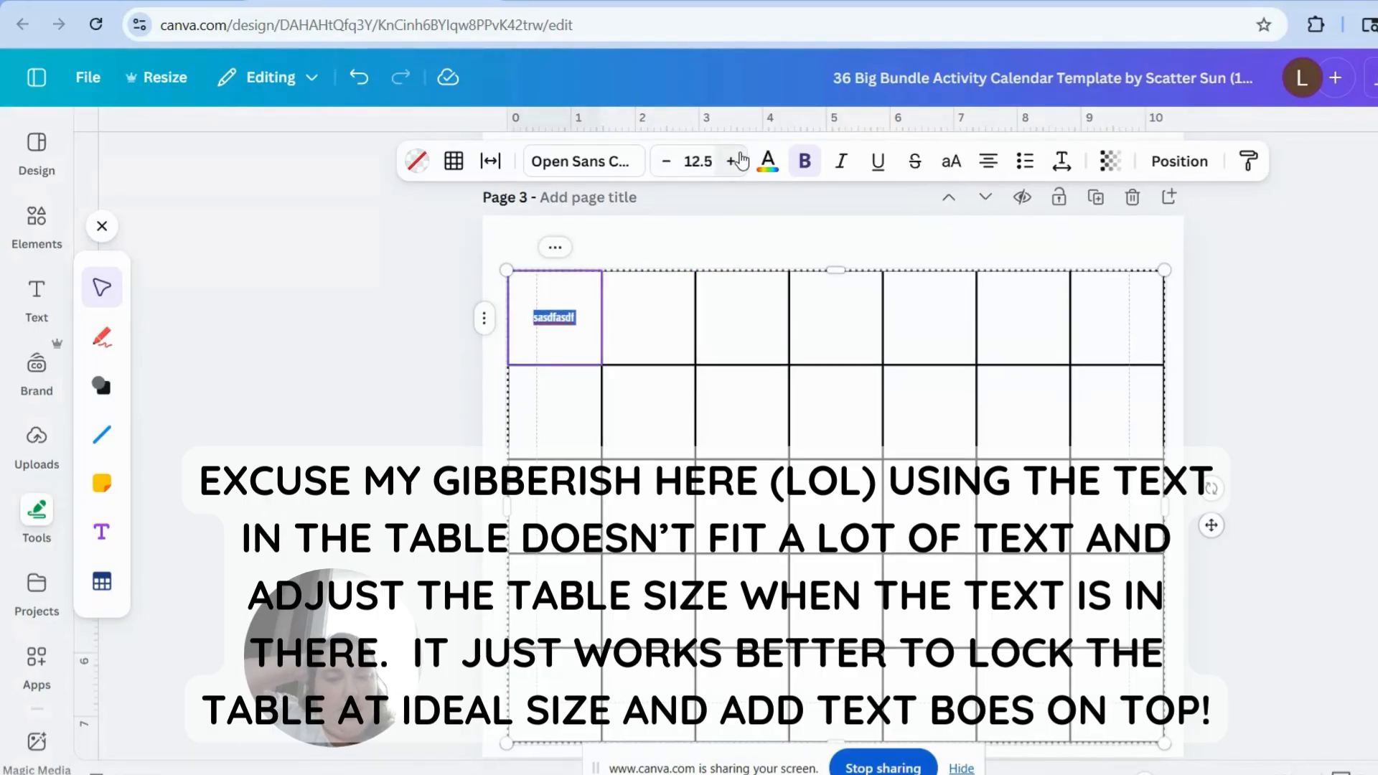
pyautogui.click(732, 161)
pyautogui.click(733, 161)
pyautogui.click(732, 161)
pyautogui.click(732, 161)
pyautogui.click(732, 160)
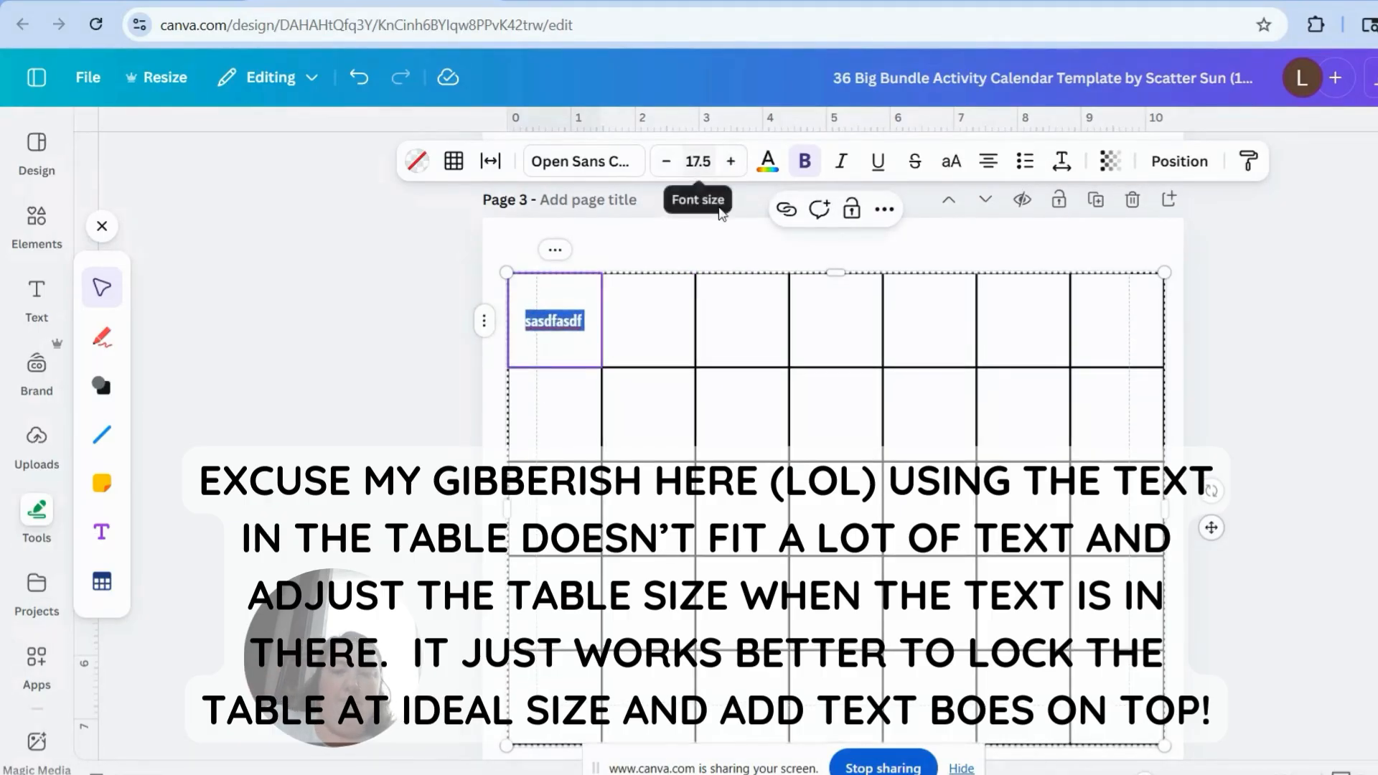
# Step: Add the lines "asdfasd" and "aewra" below the text in the first cell, and clear the cell
pyautogui.click(585, 327)
pyautogui.press('Return')
pyautogui.write('asdfasd')
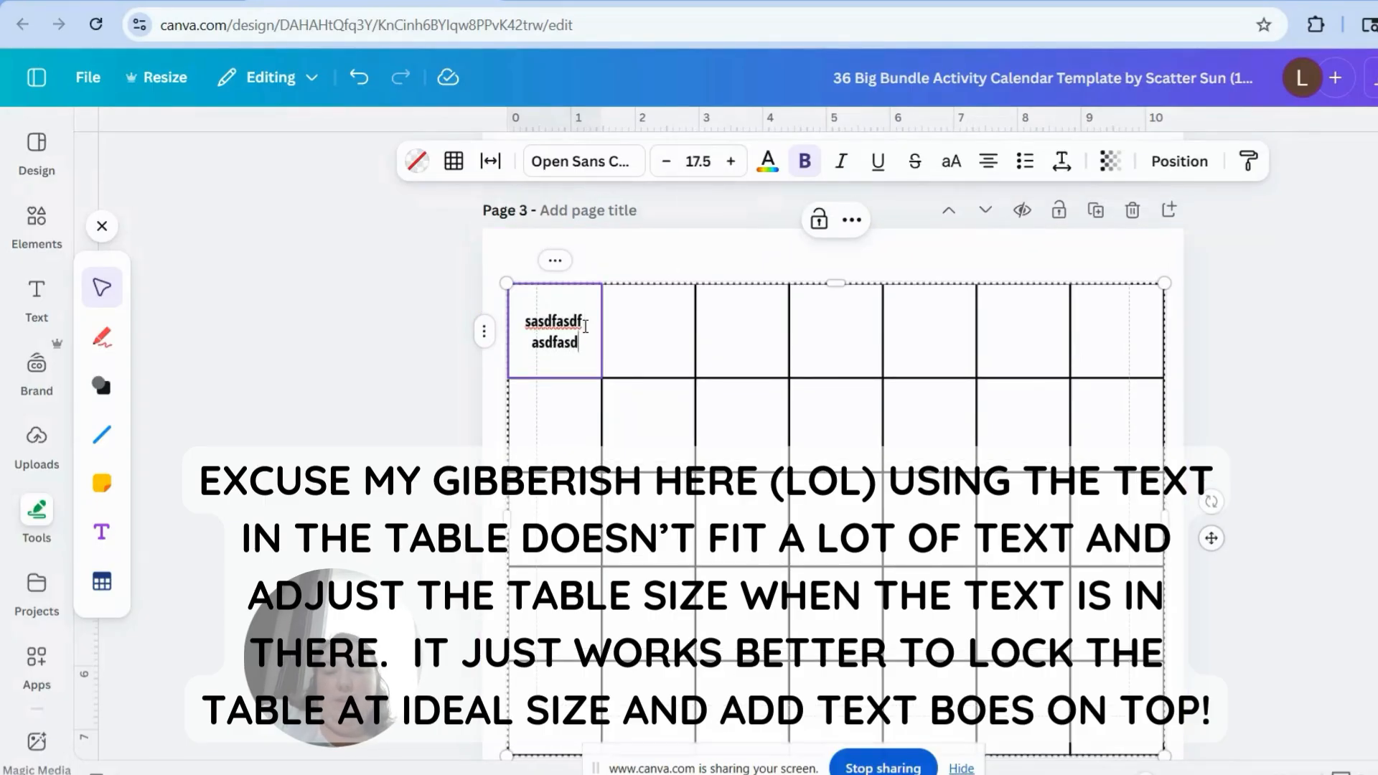
pyautogui.press('Return')
pyautogui.write('aewra')
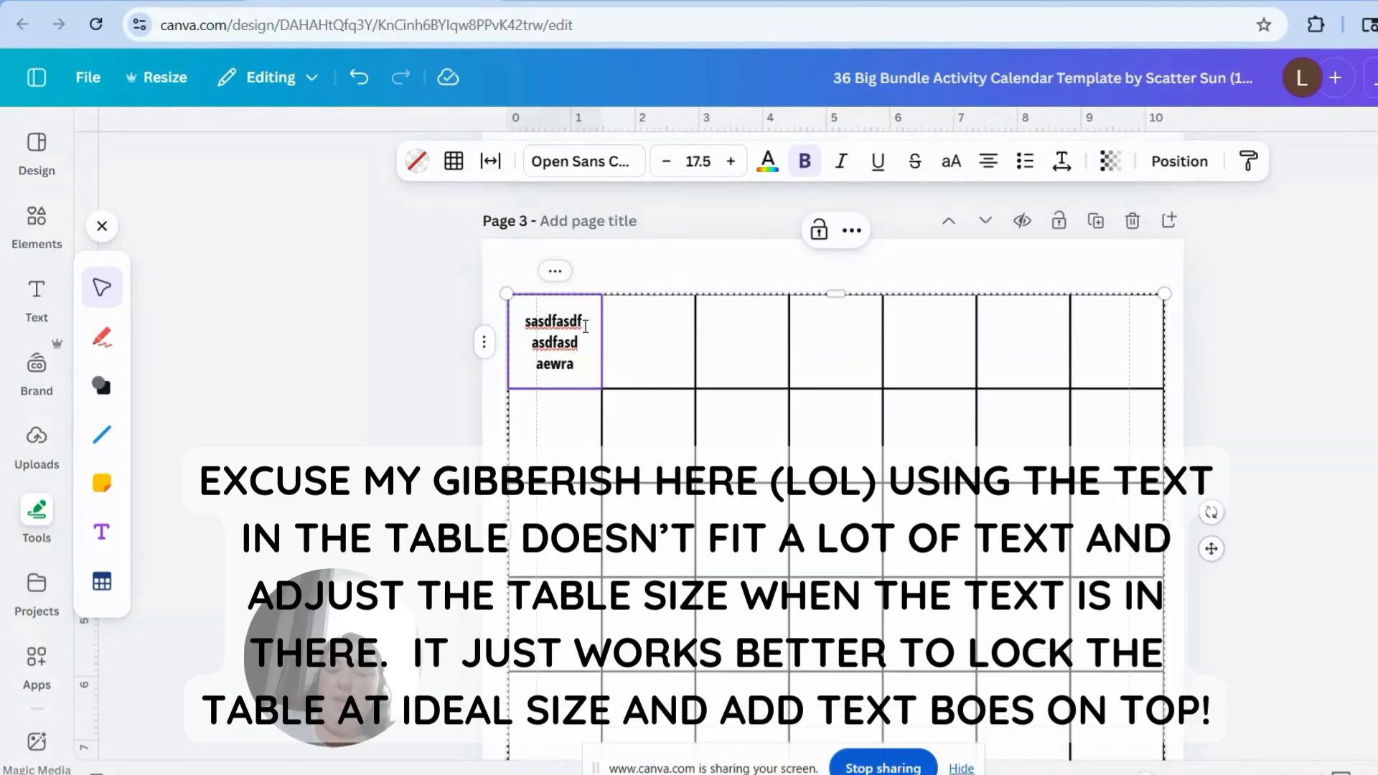
pyautogui.moveTo(577, 366); pyautogui.dragTo(526, 323)
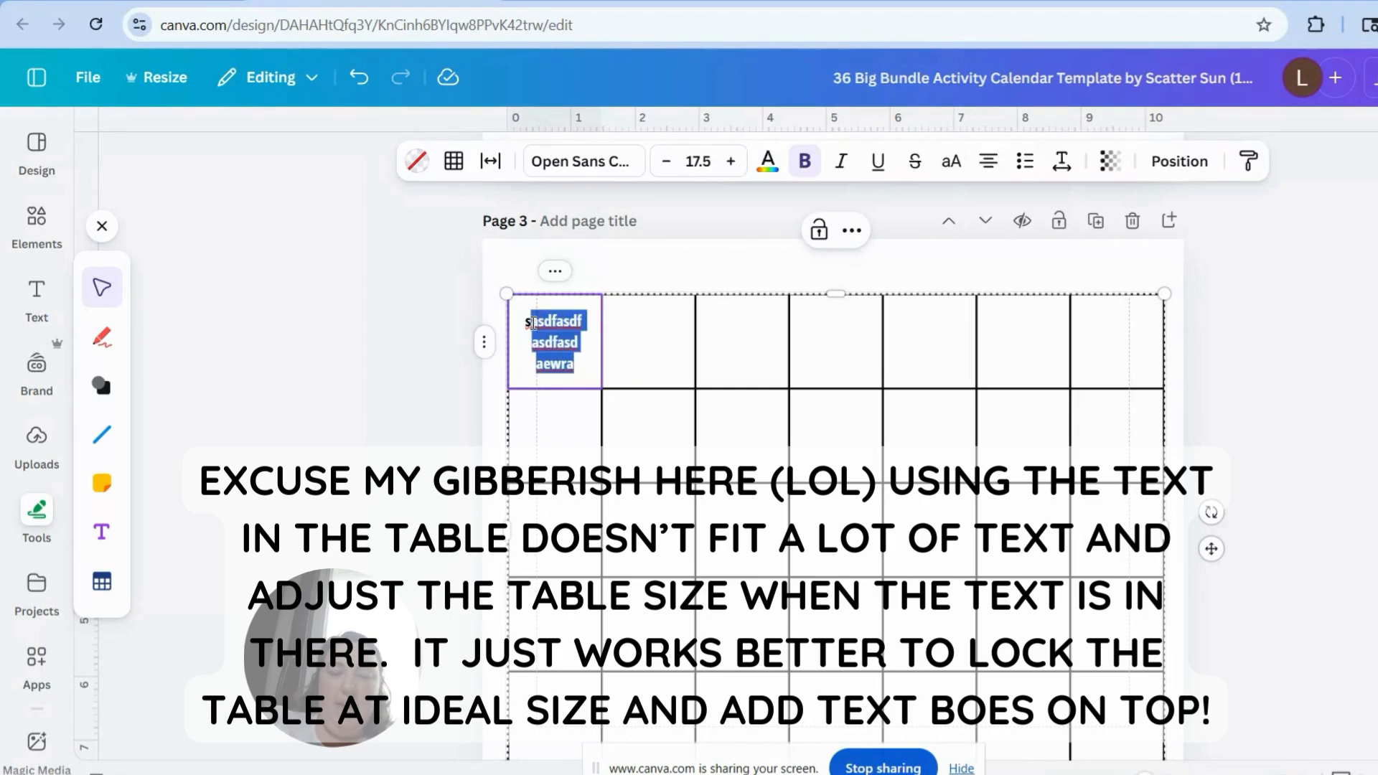
pyautogui.press('BackSpace')
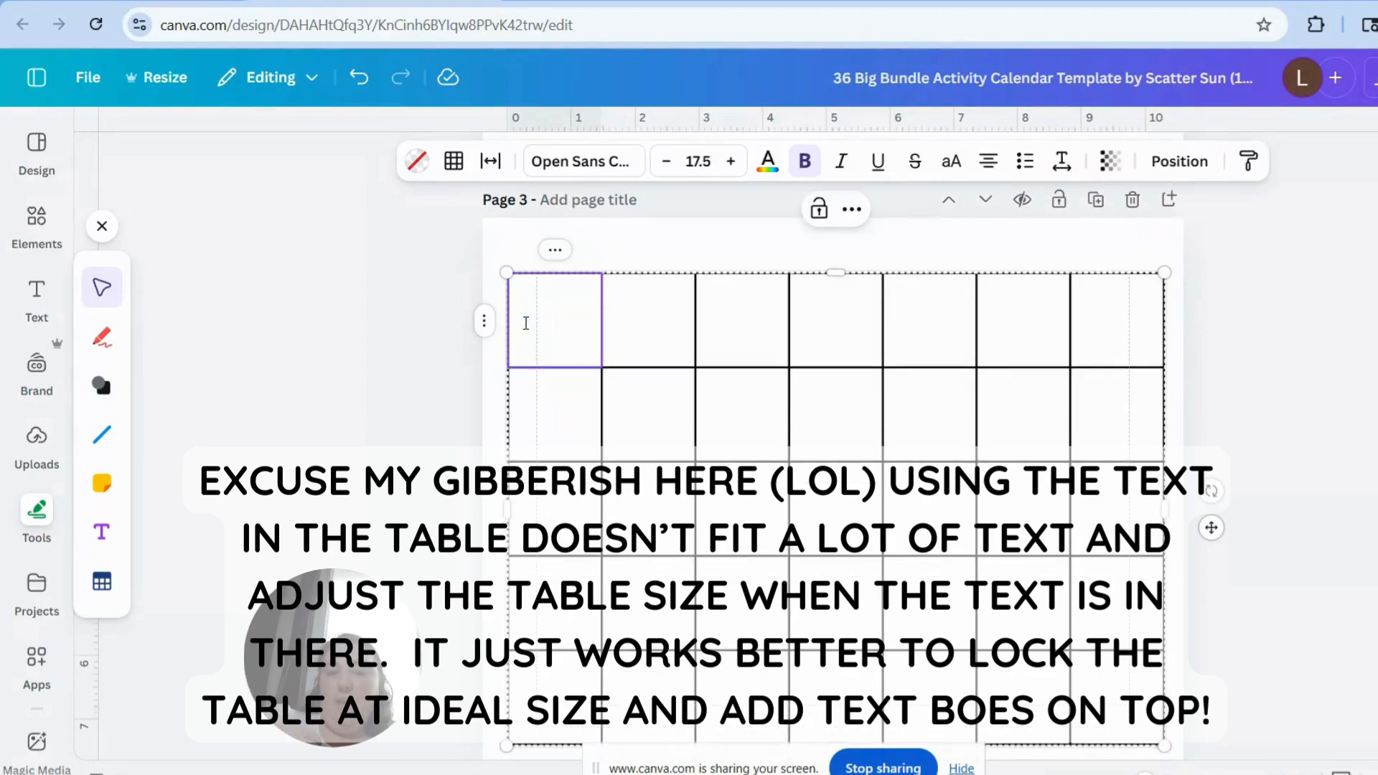
# Step: Shorten the table's first row to about half its height and move the table up on the page
pyautogui.moveTo(836, 273); pyautogui.dragTo(851, 323)
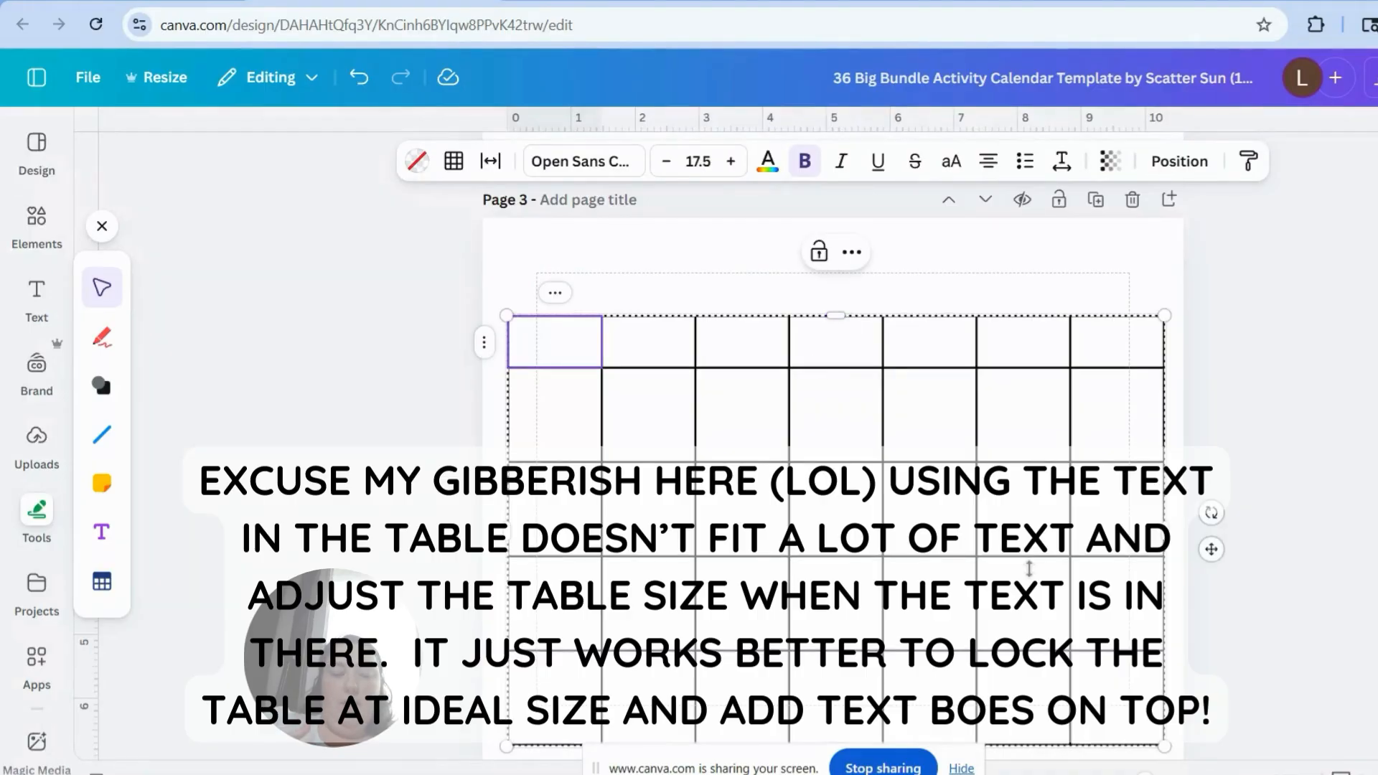
pyautogui.moveTo(1213, 550); pyautogui.dragTo(1217, 510)
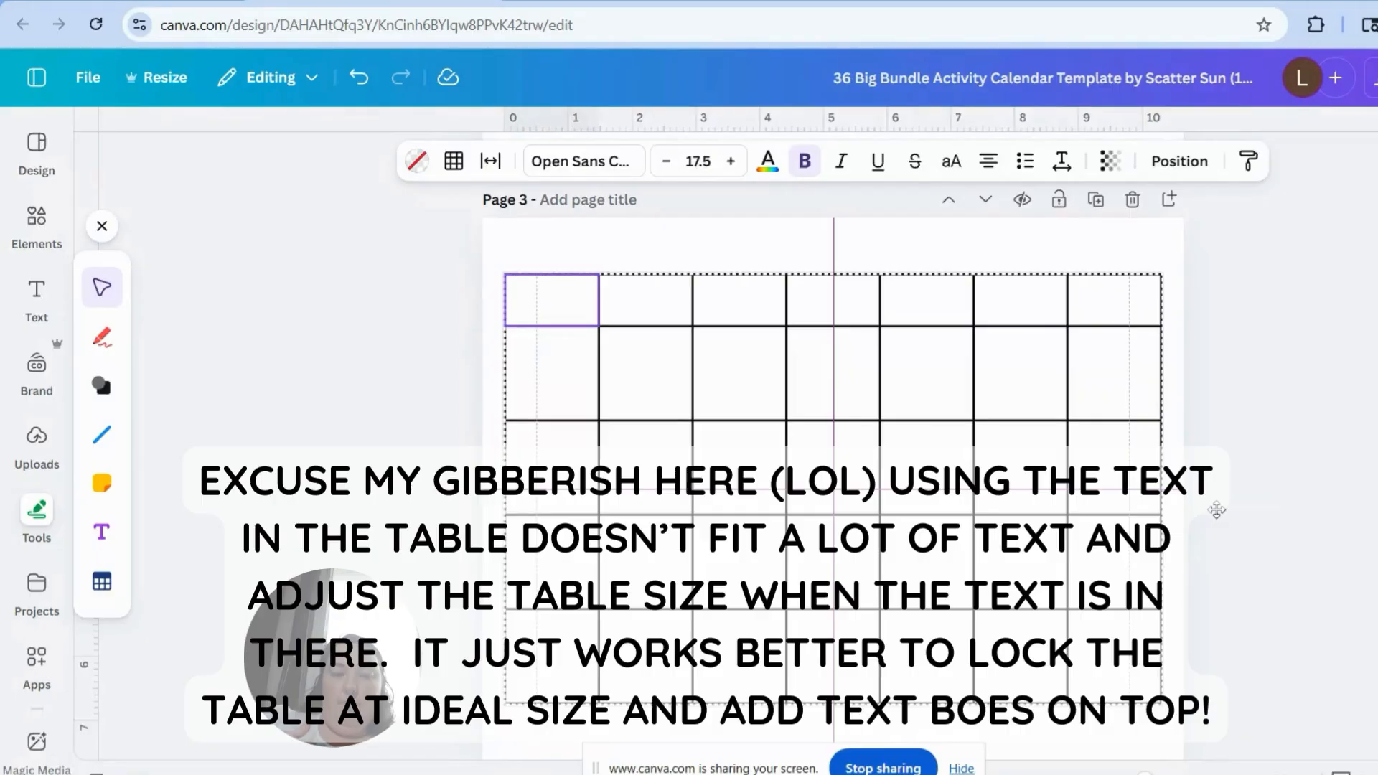
# Step: Add a text box over the table, narrow it to about 2.1 wide and place it in the second row's first cell
pyautogui.click(36, 298)
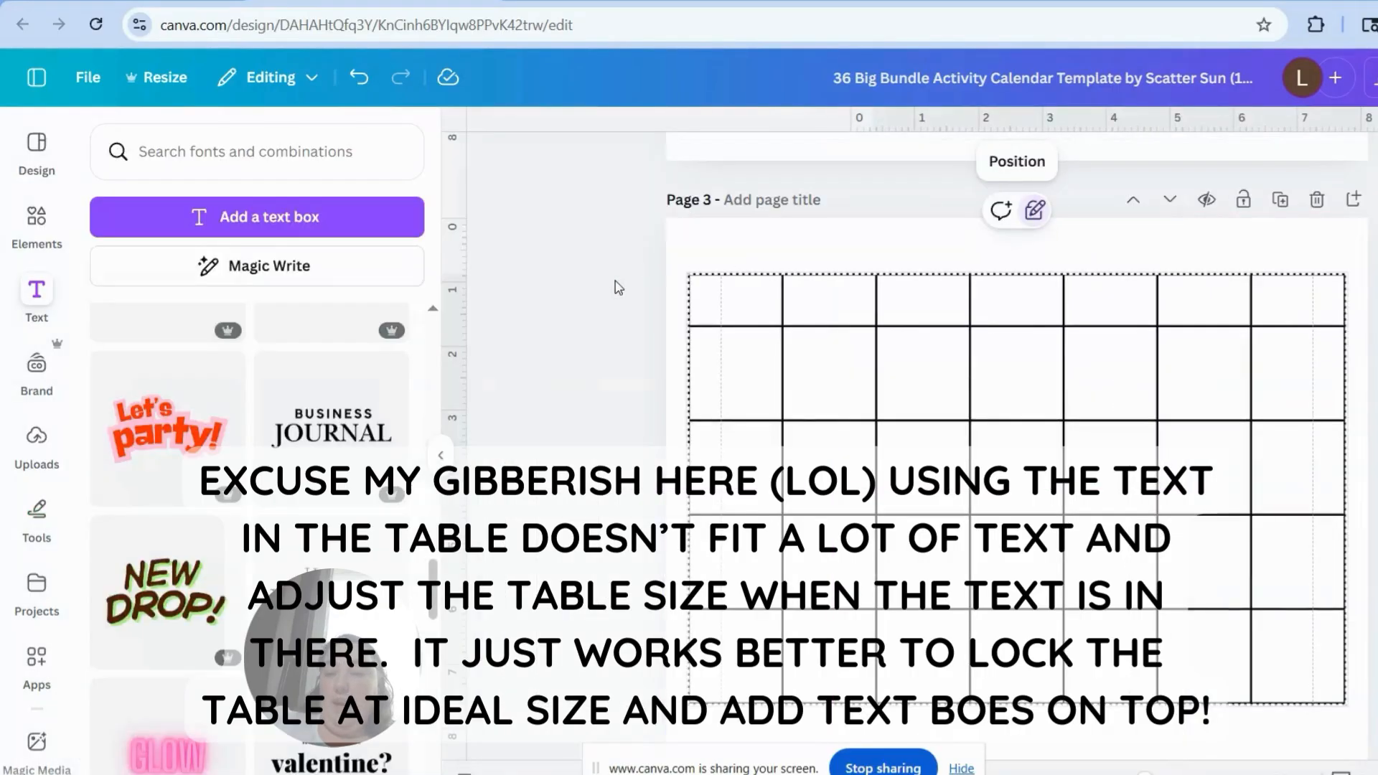
pyautogui.click(218, 219)
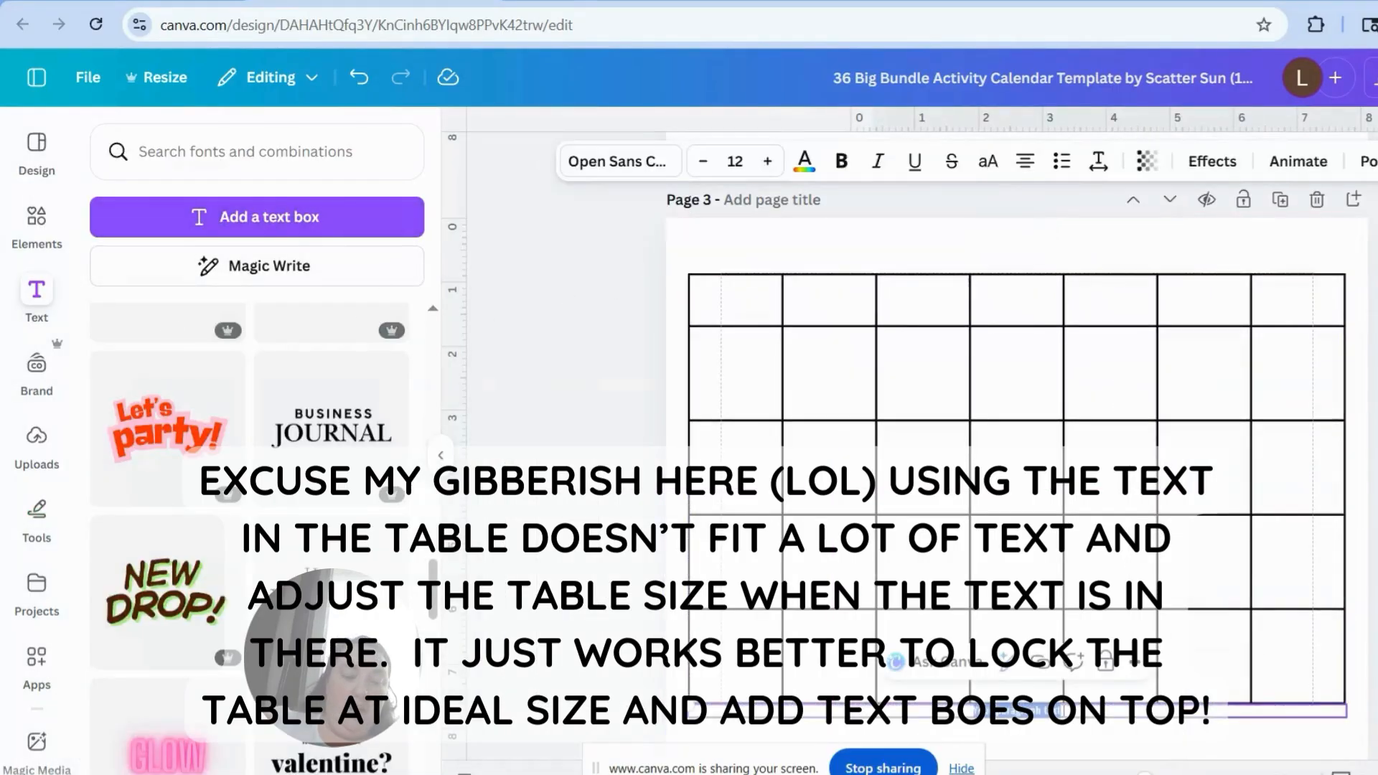
pyautogui.moveTo(1005, 711); pyautogui.dragTo(935, 370)
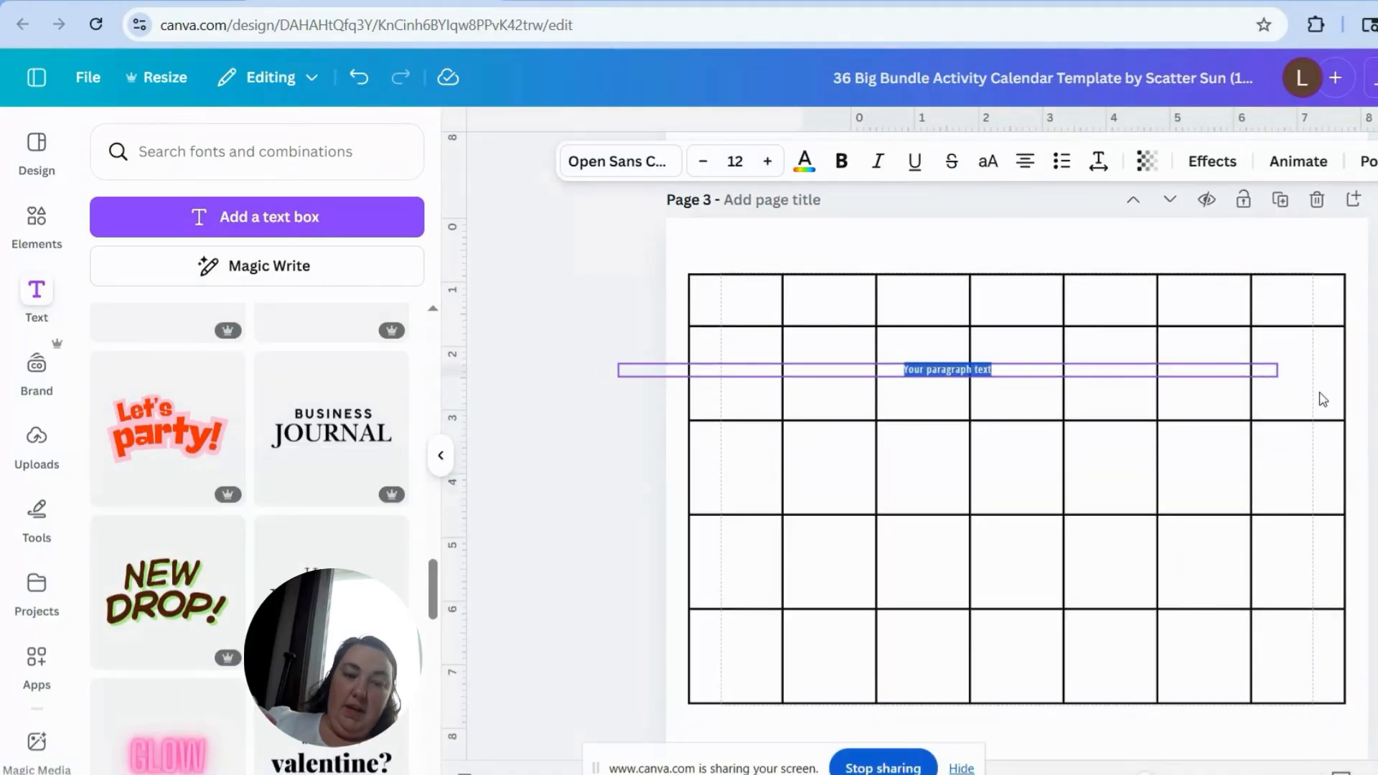
pyautogui.moveTo(1278, 373); pyautogui.dragTo(755, 384)
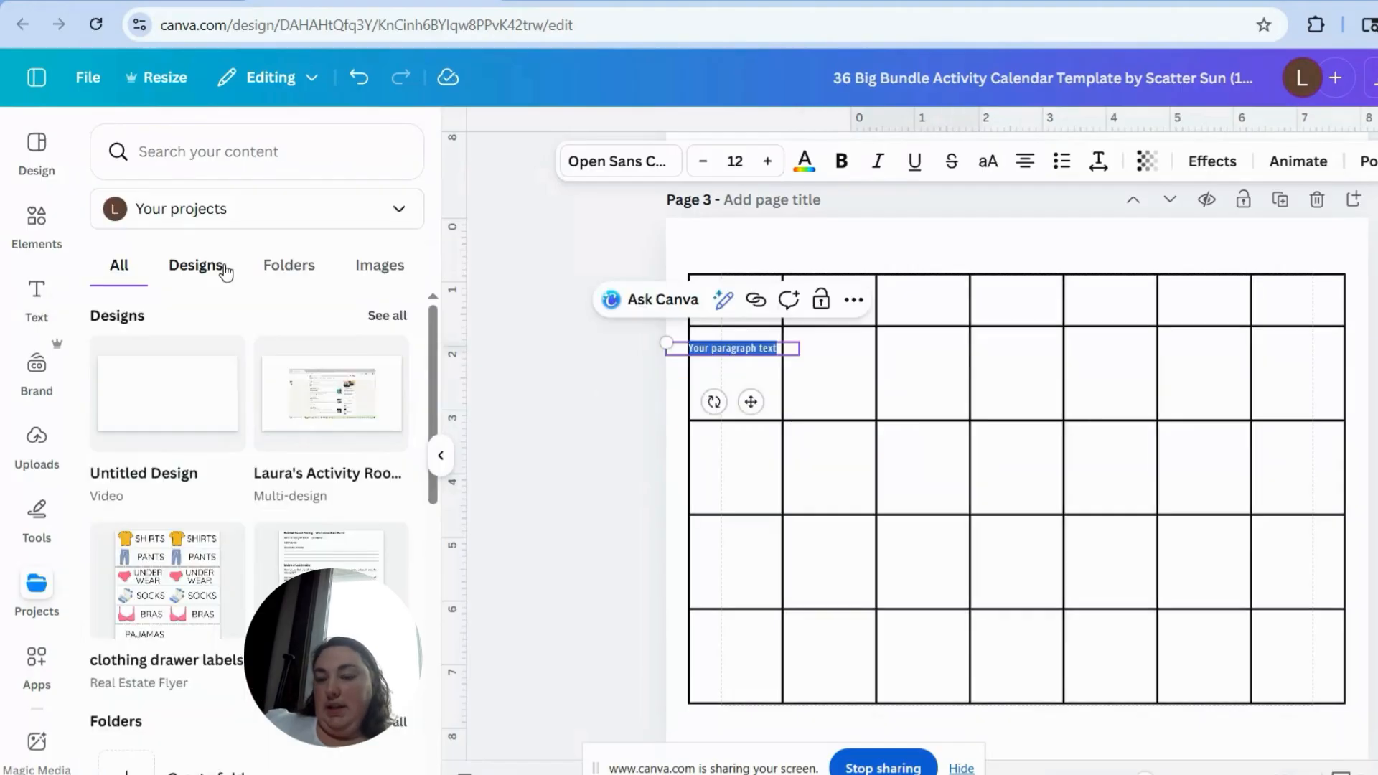
# Step: Browse the saved project folders and designs, and add the clothing drawer labels design as a new page
pyautogui.click(221, 269)
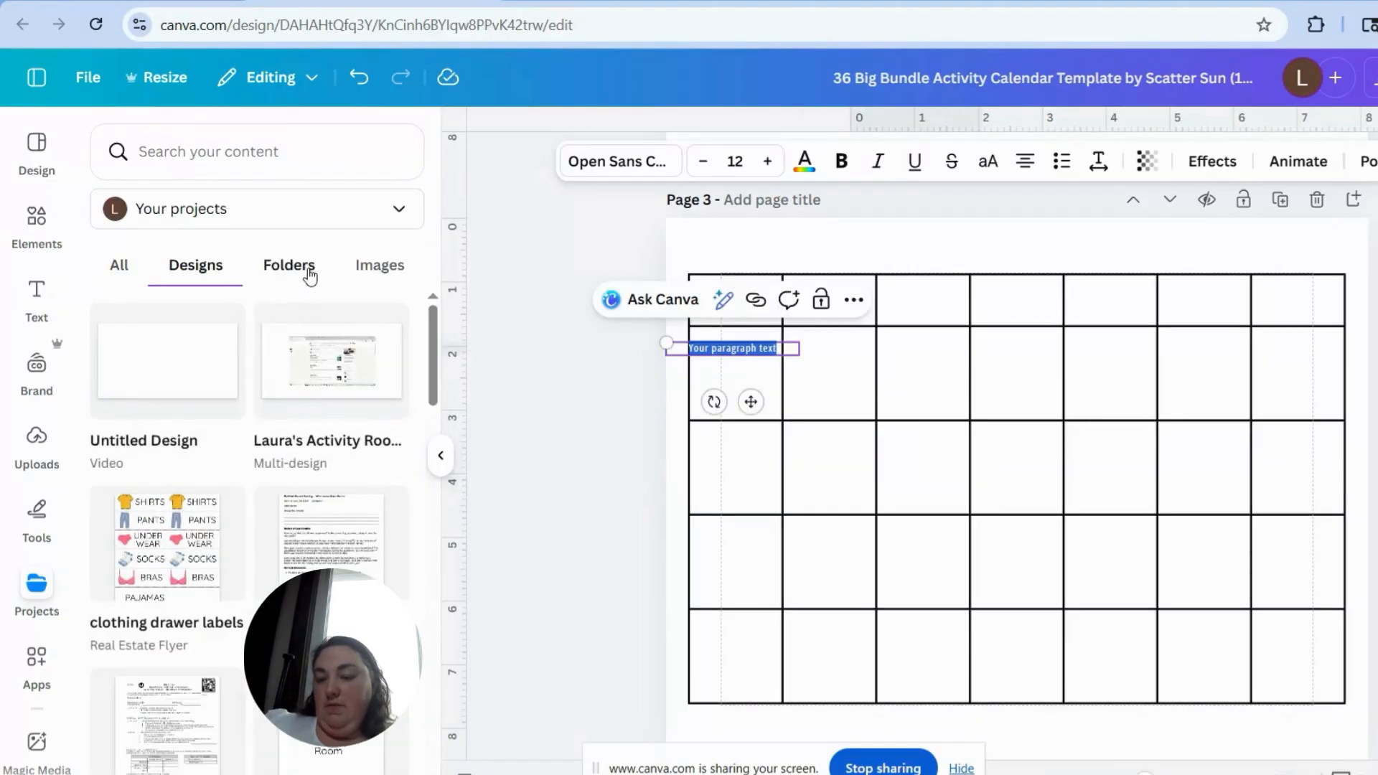
pyautogui.click(309, 275)
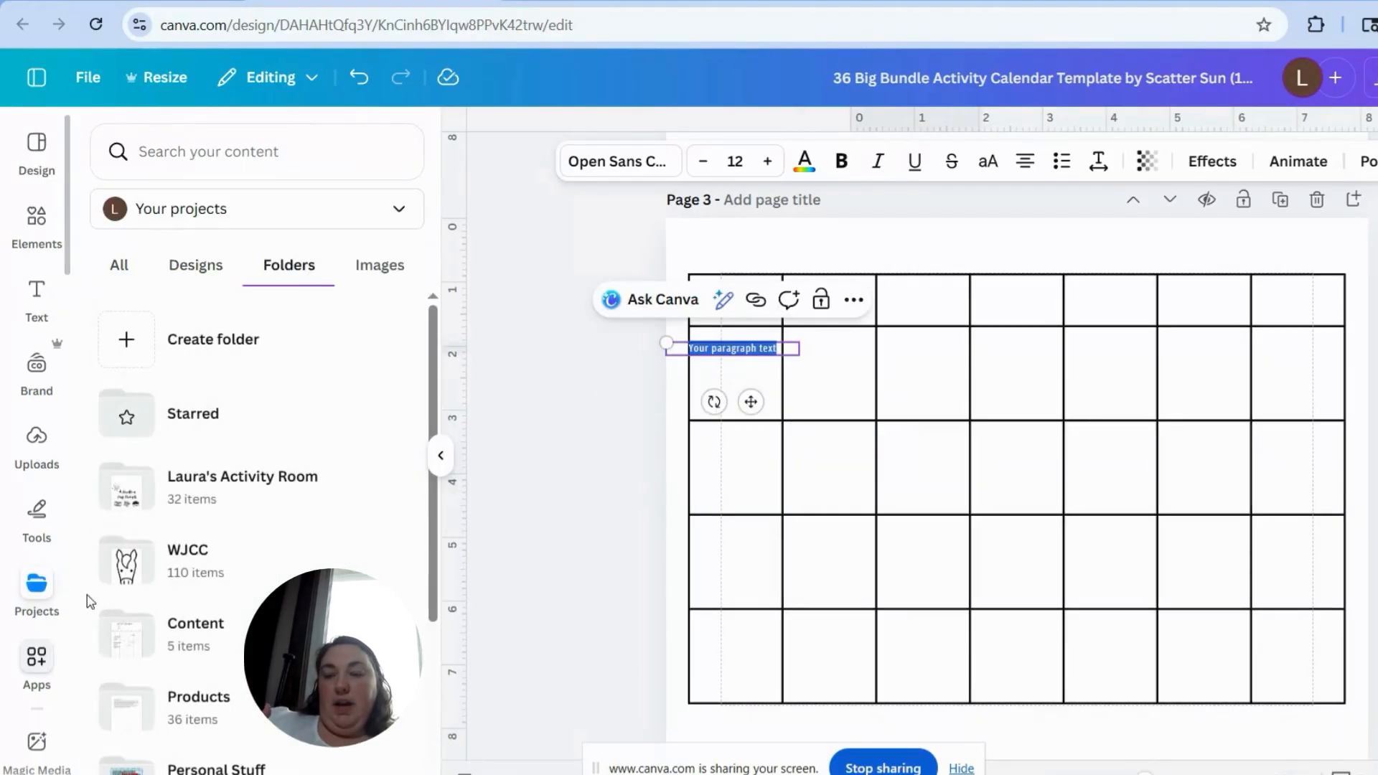
pyautogui.click(207, 265)
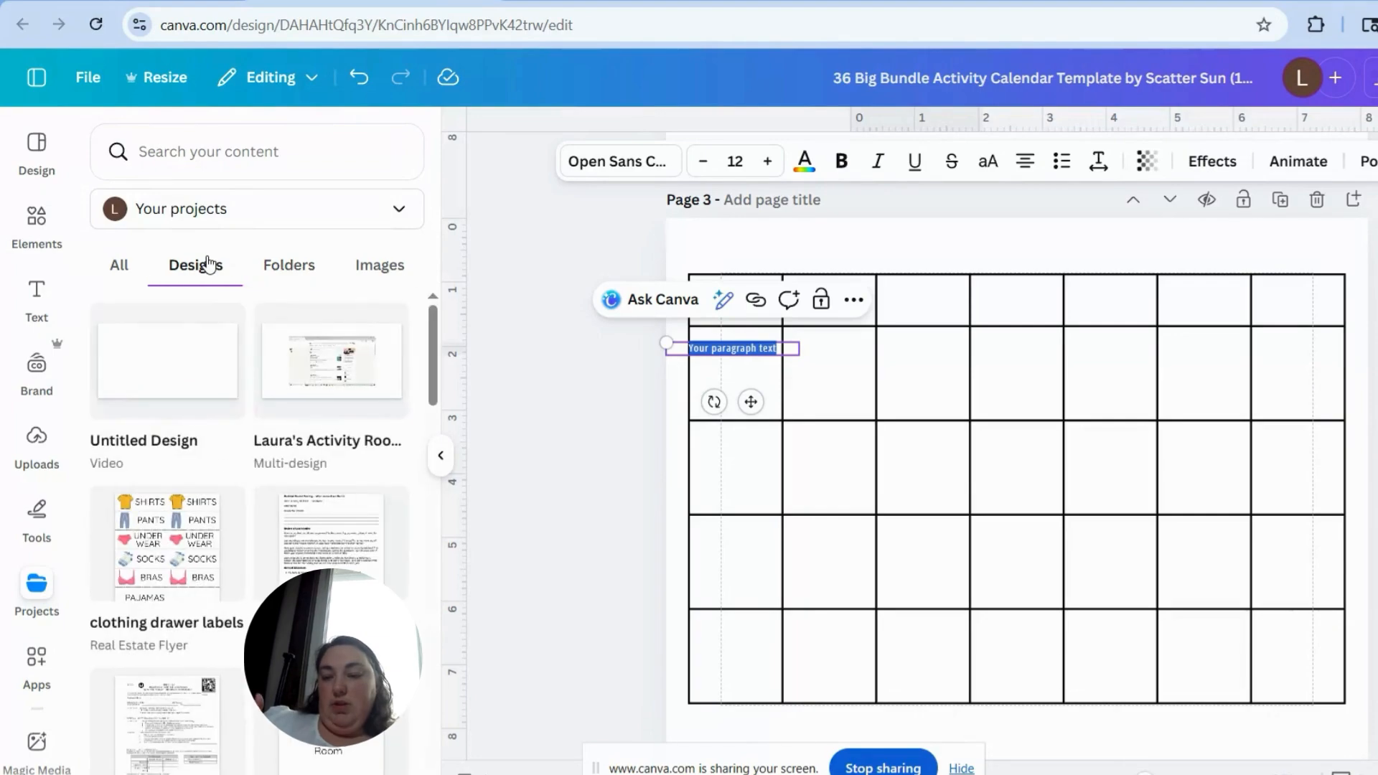
pyautogui.click(194, 549)
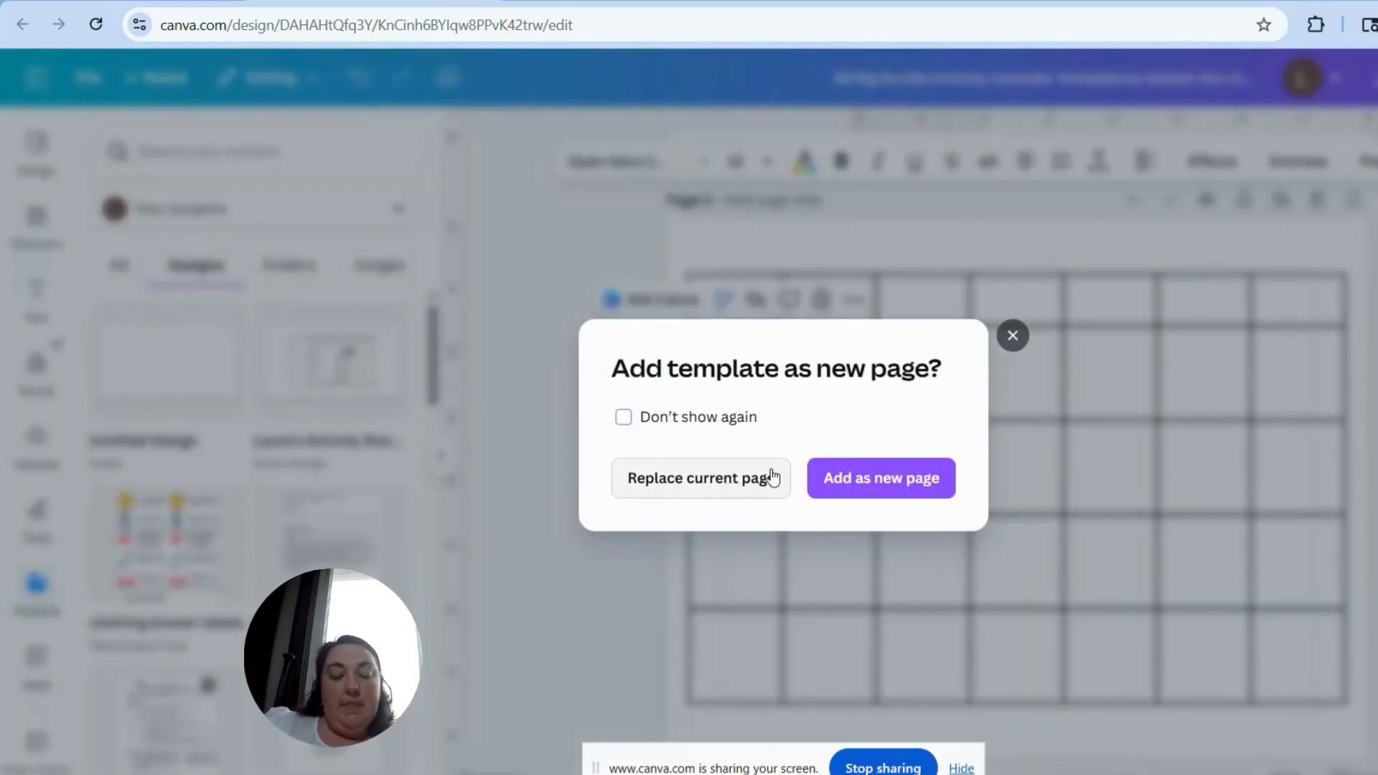
pyautogui.click(859, 479)
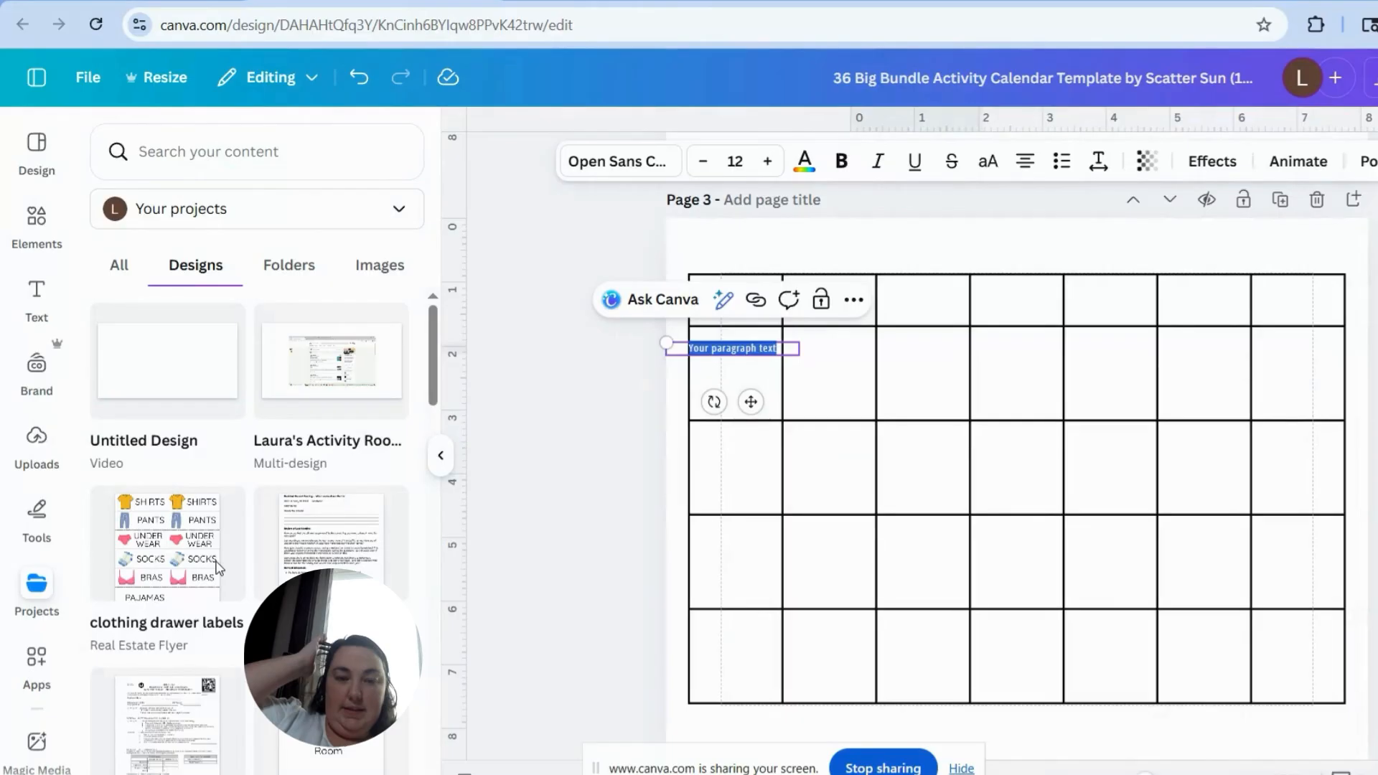
pyautogui.moveTo(219, 567); pyautogui.dragTo(997, 275)
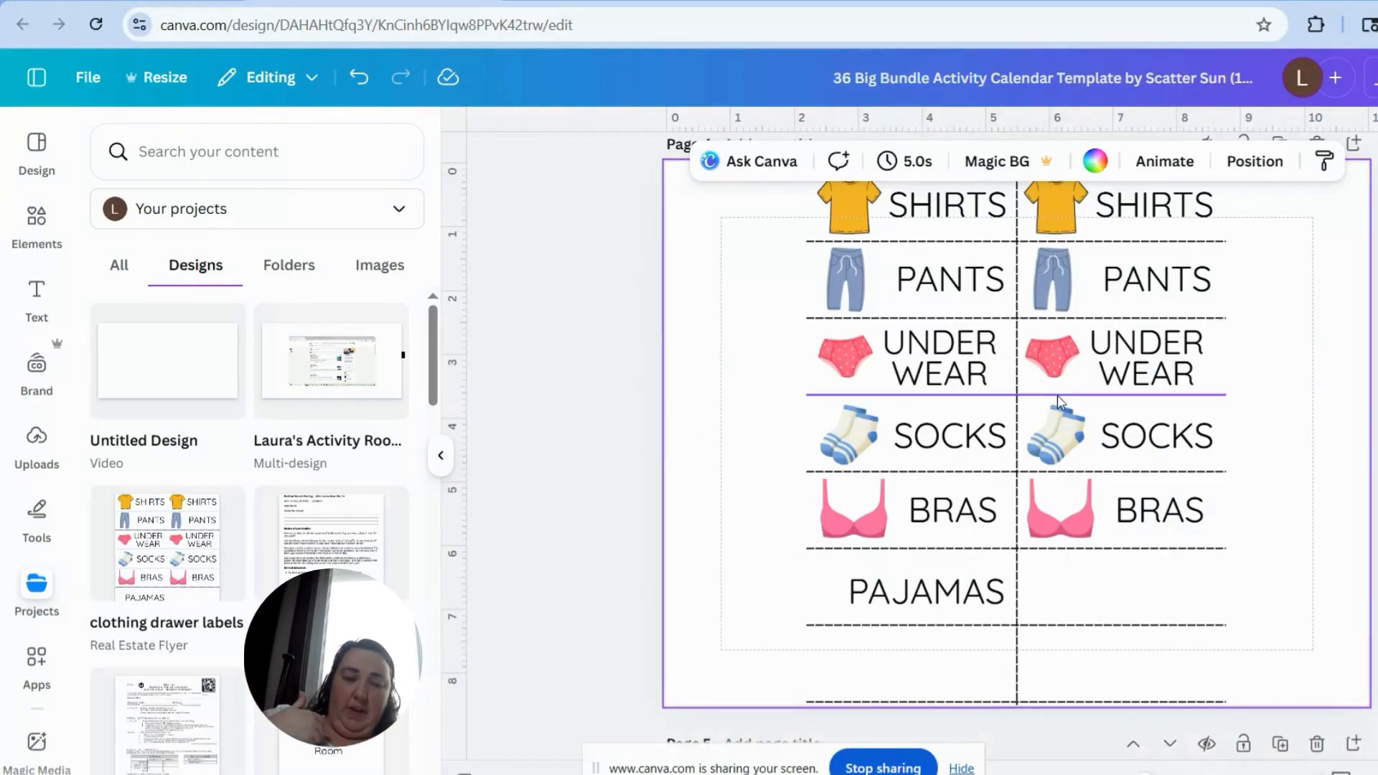
# Step: Try selecting the clothing label pictures and words on page 4, and undo the last change
pyautogui.moveTo(1290, 647); pyautogui.dragTo(708, 206)
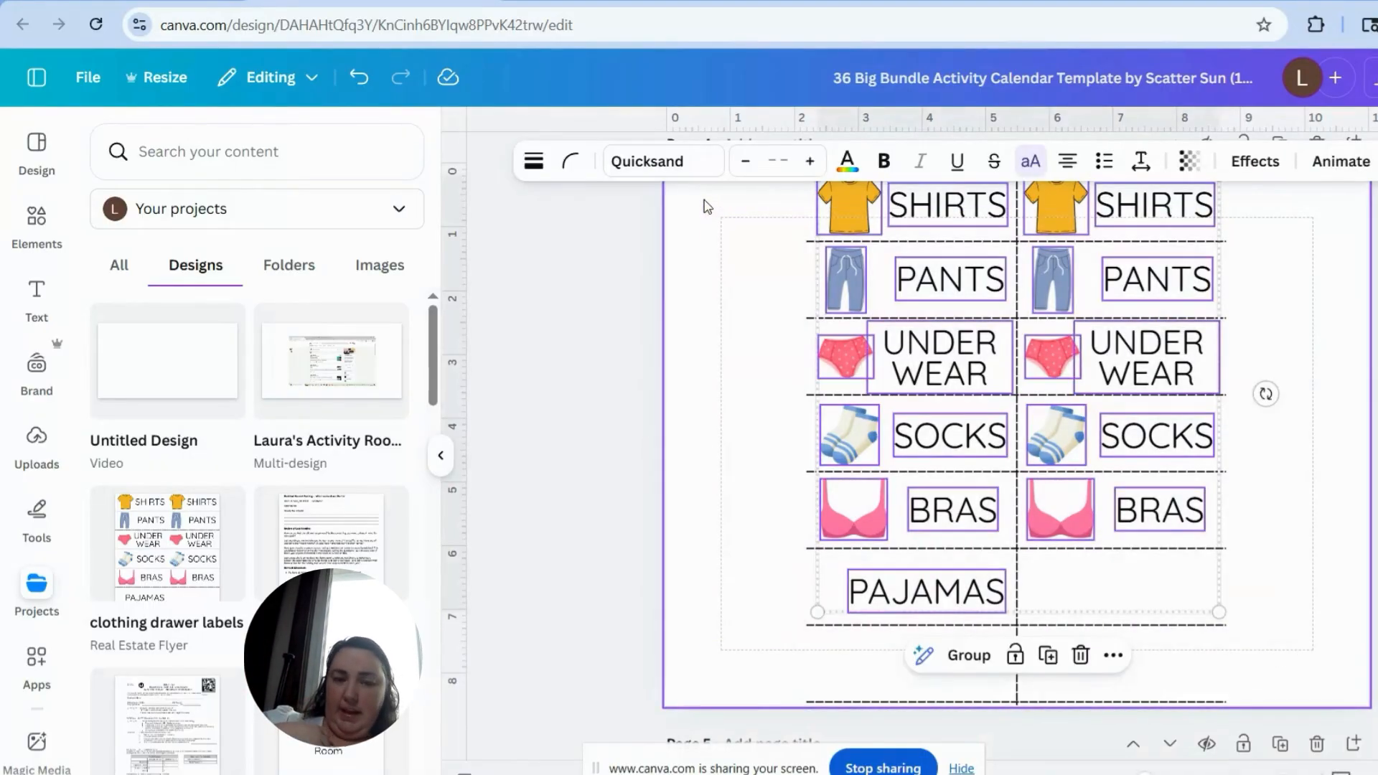
pyautogui.click(584, 265)
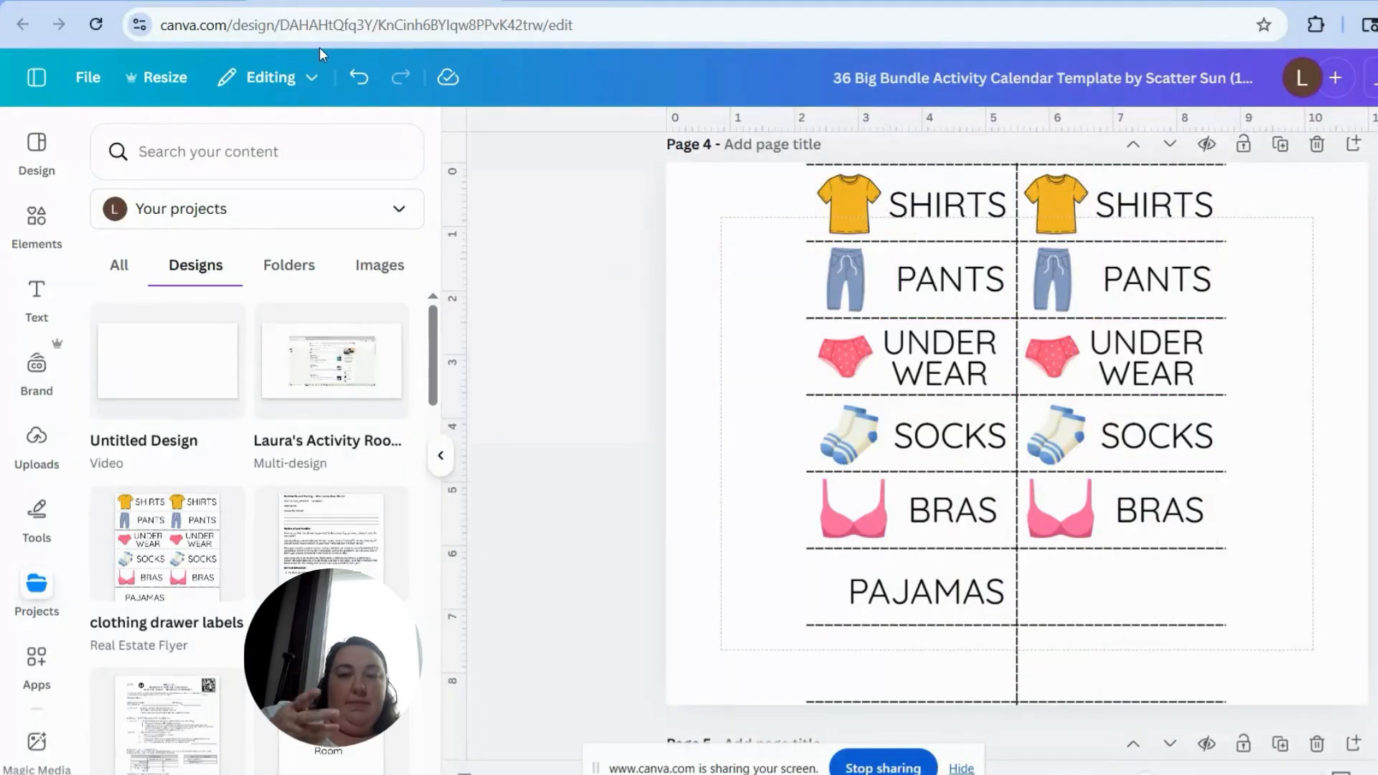
pyautogui.click(359, 77)
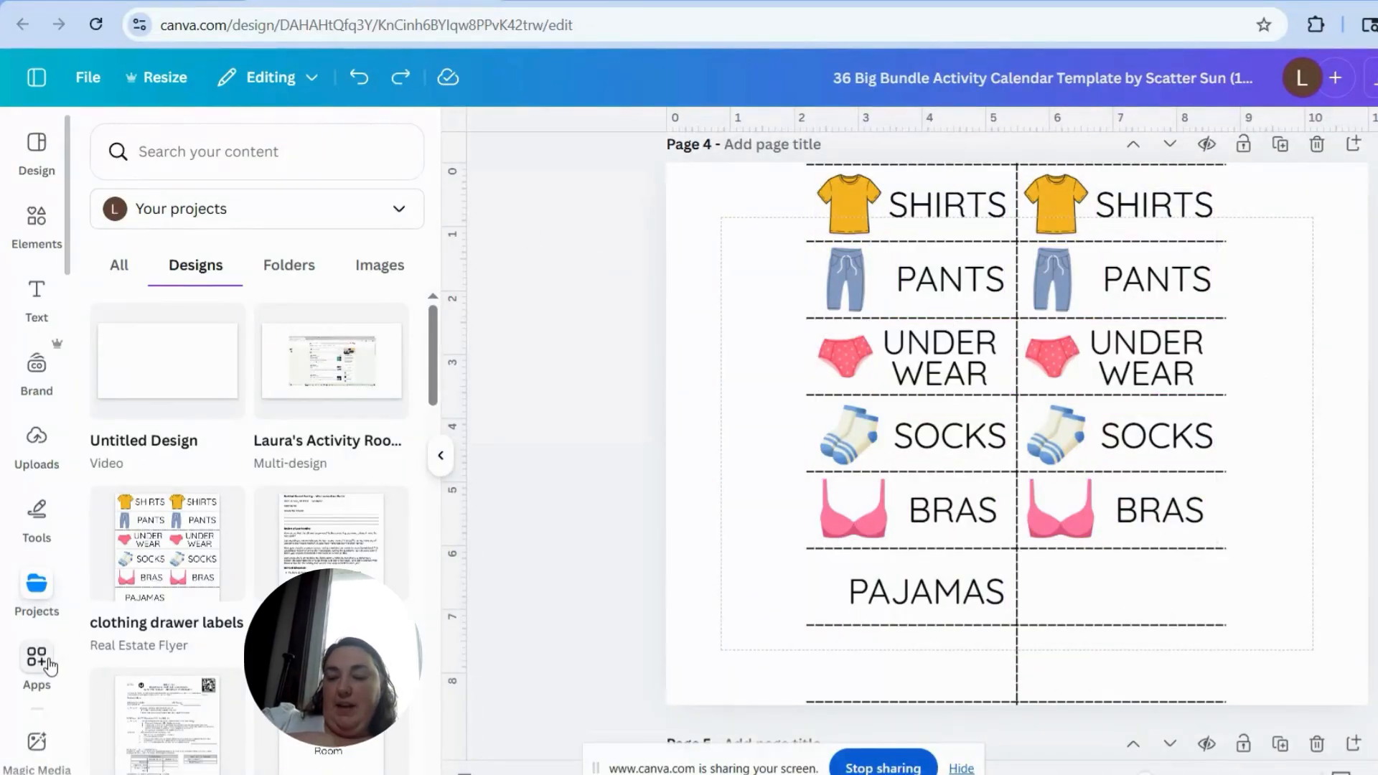
# Step: Look through the list of saved apps, and review the elements, text options, uploads and drawing tools
pyautogui.click(48, 664)
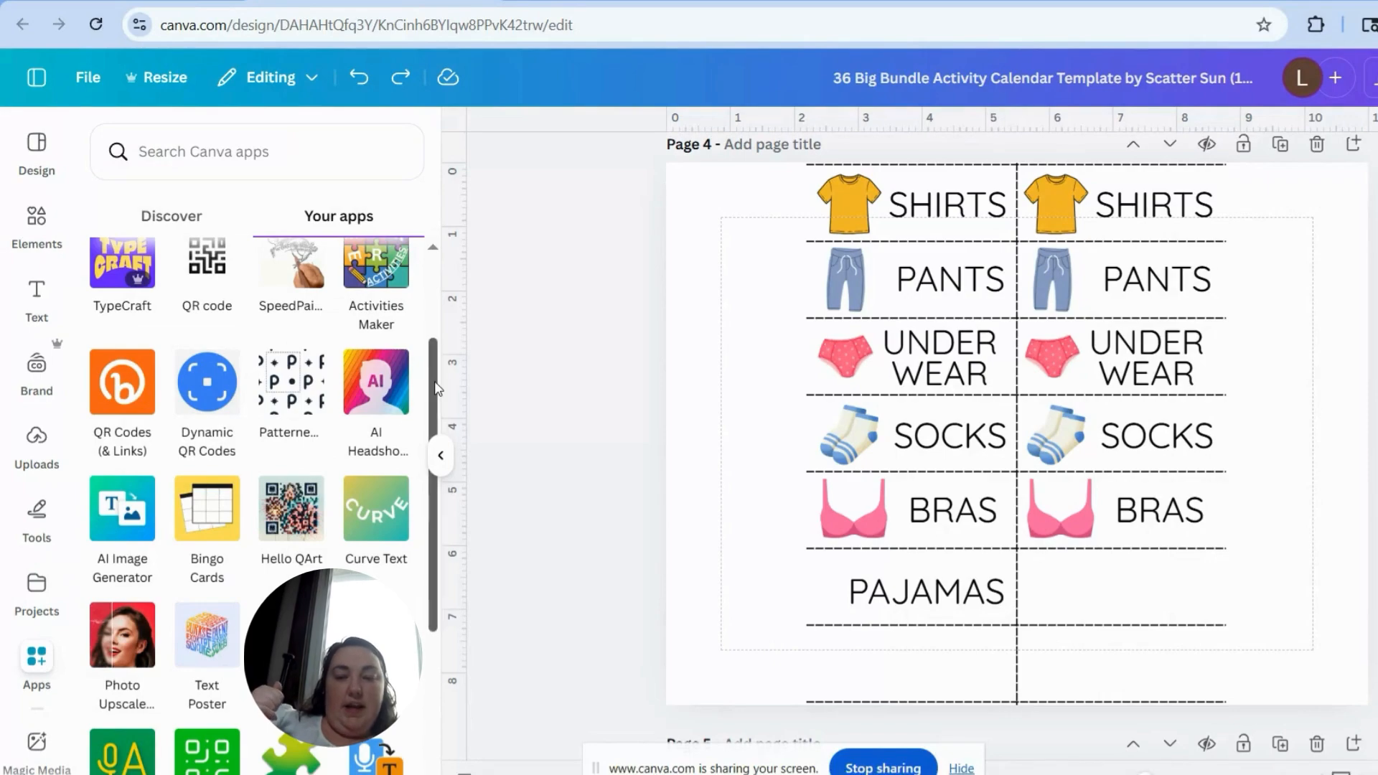
pyautogui.moveTo(434, 389); pyautogui.dragTo(429, 703)
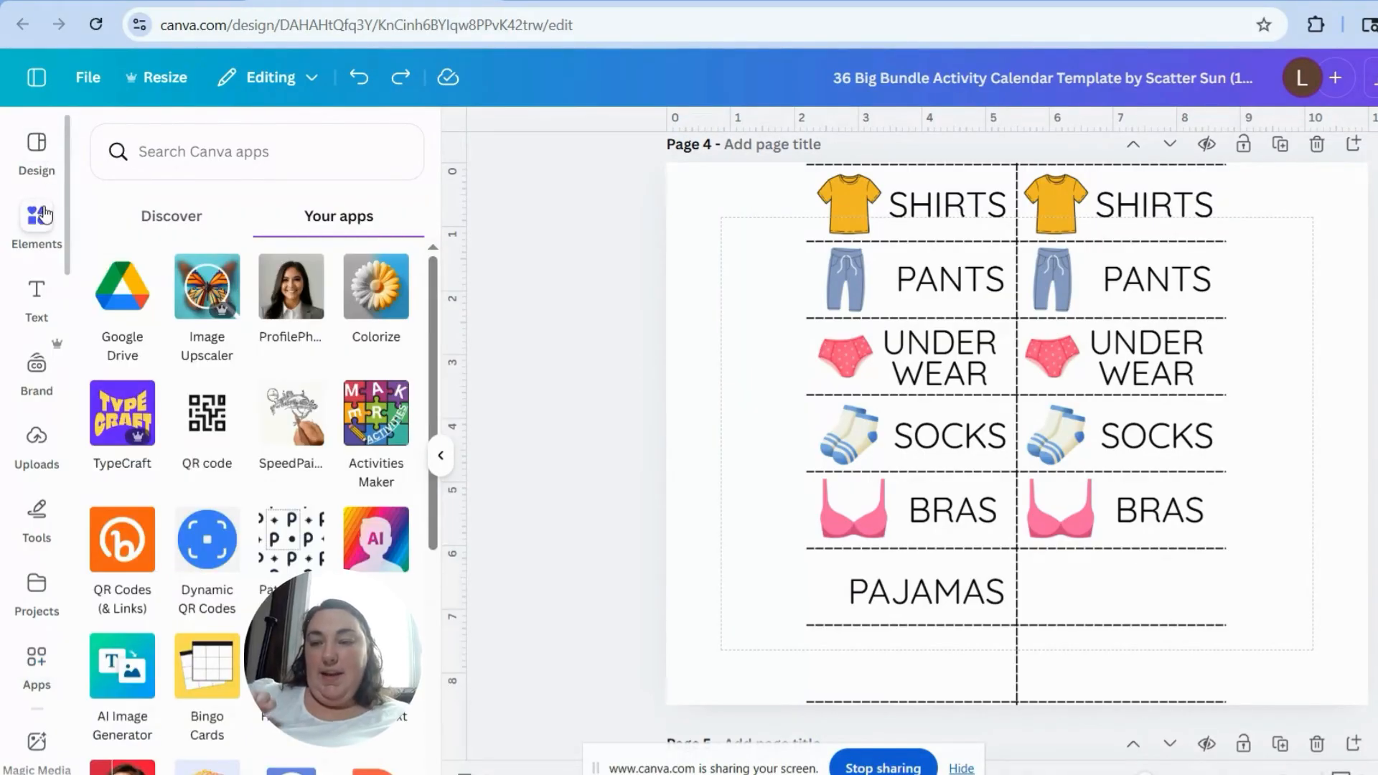
pyautogui.click(36, 216)
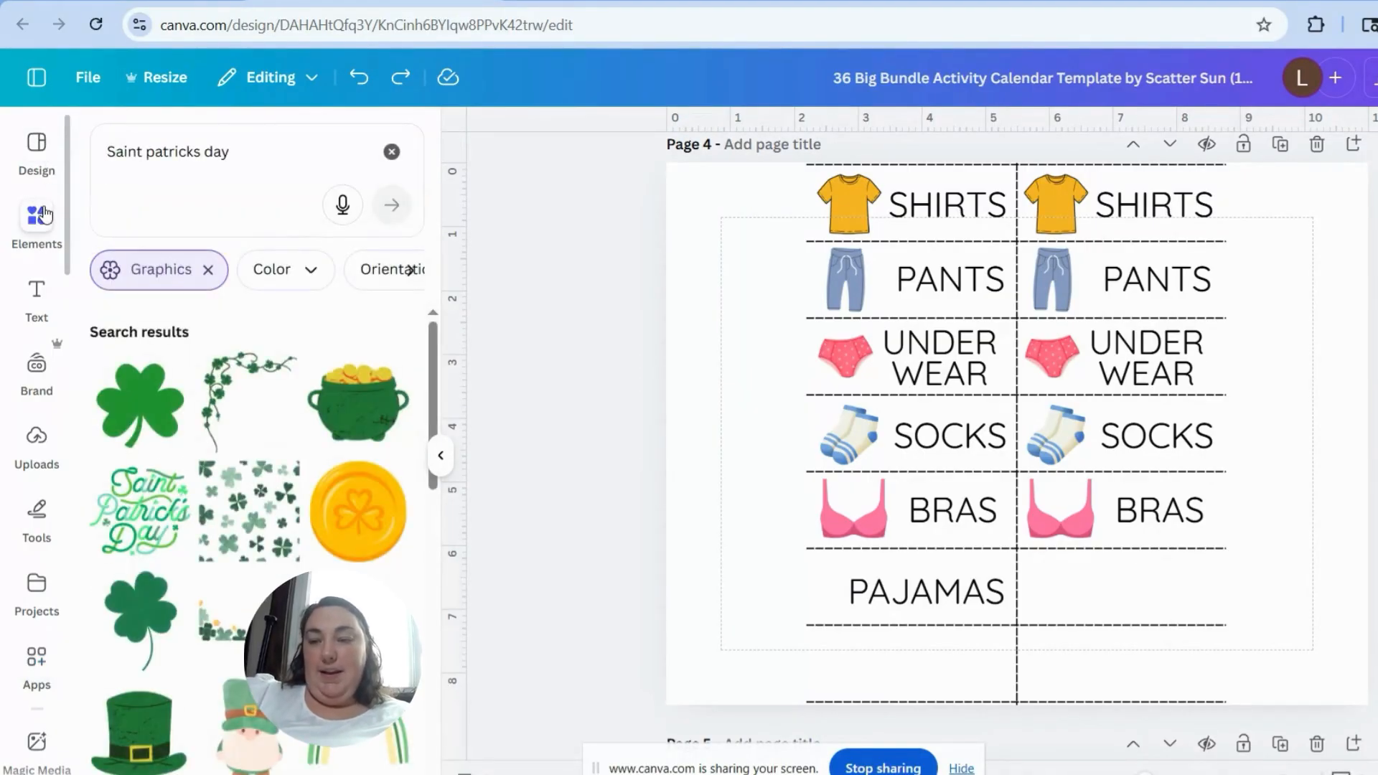
pyautogui.click(37, 291)
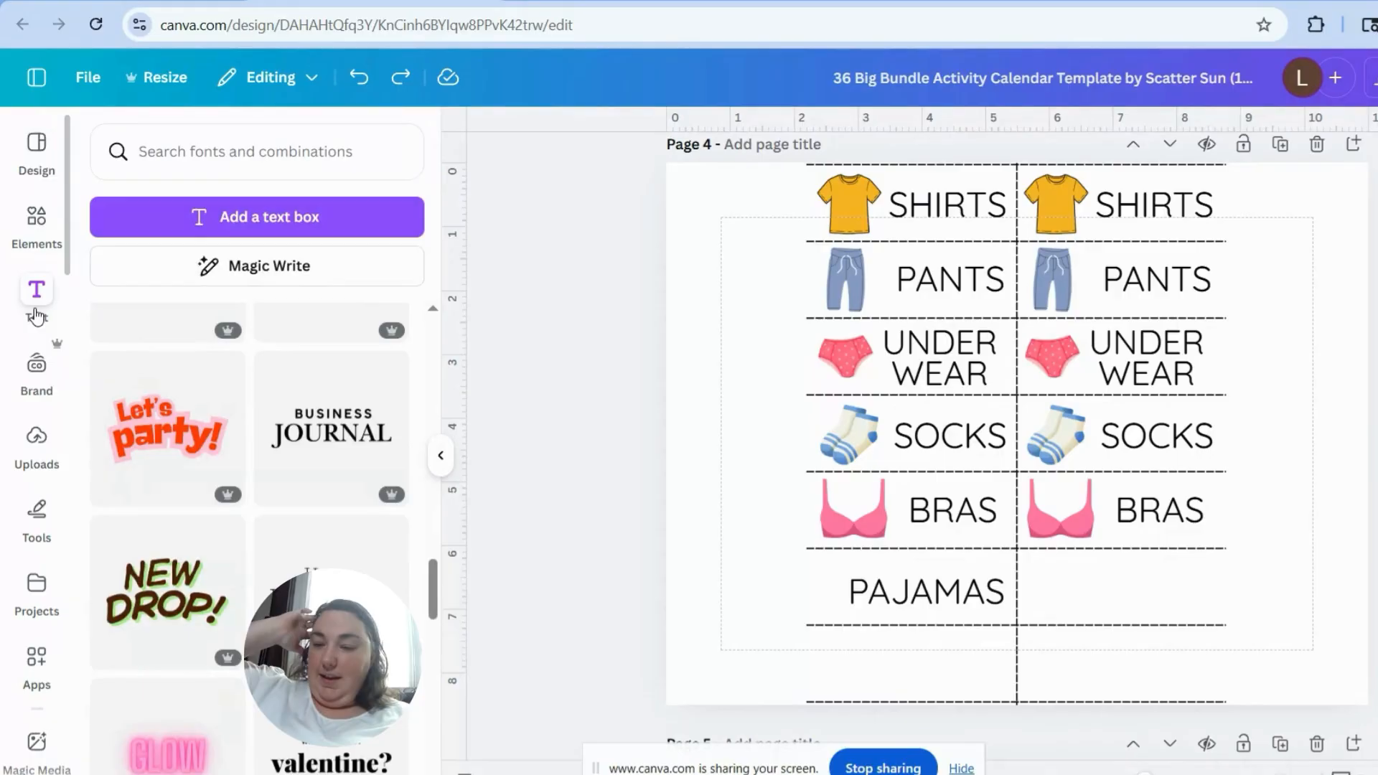
pyautogui.click(37, 438)
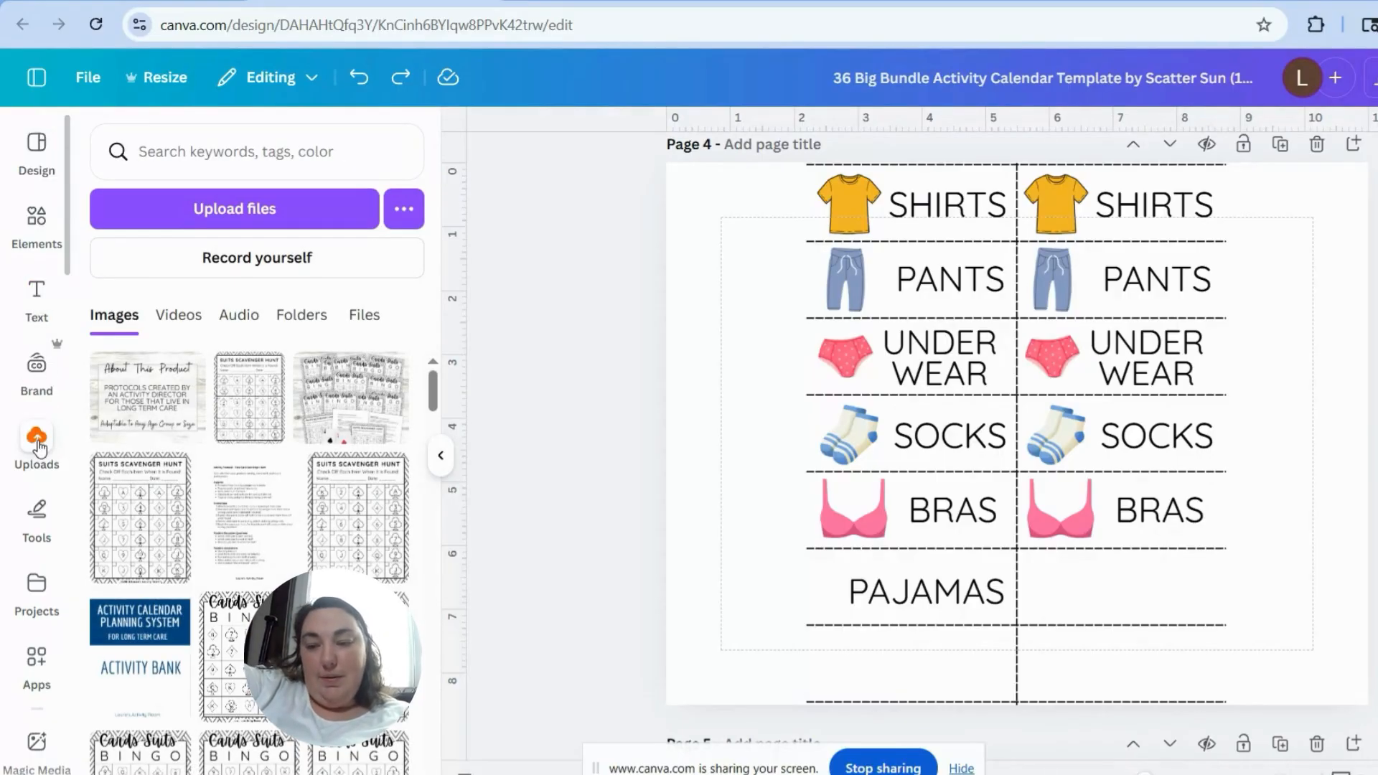
pyautogui.click(40, 529)
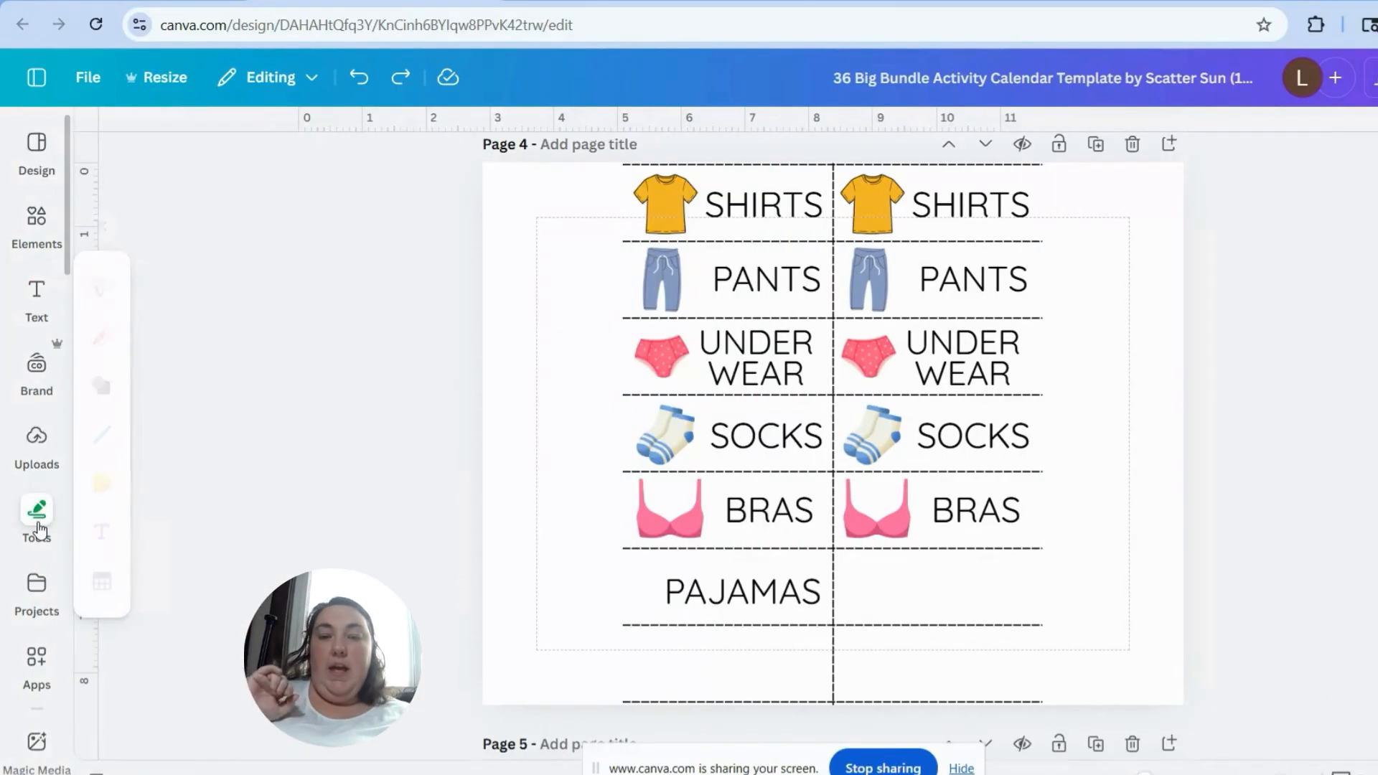
# Step: Clear the Graphics filter in the elements library and search it for "shapes" and "tables"
pyautogui.click(41, 216)
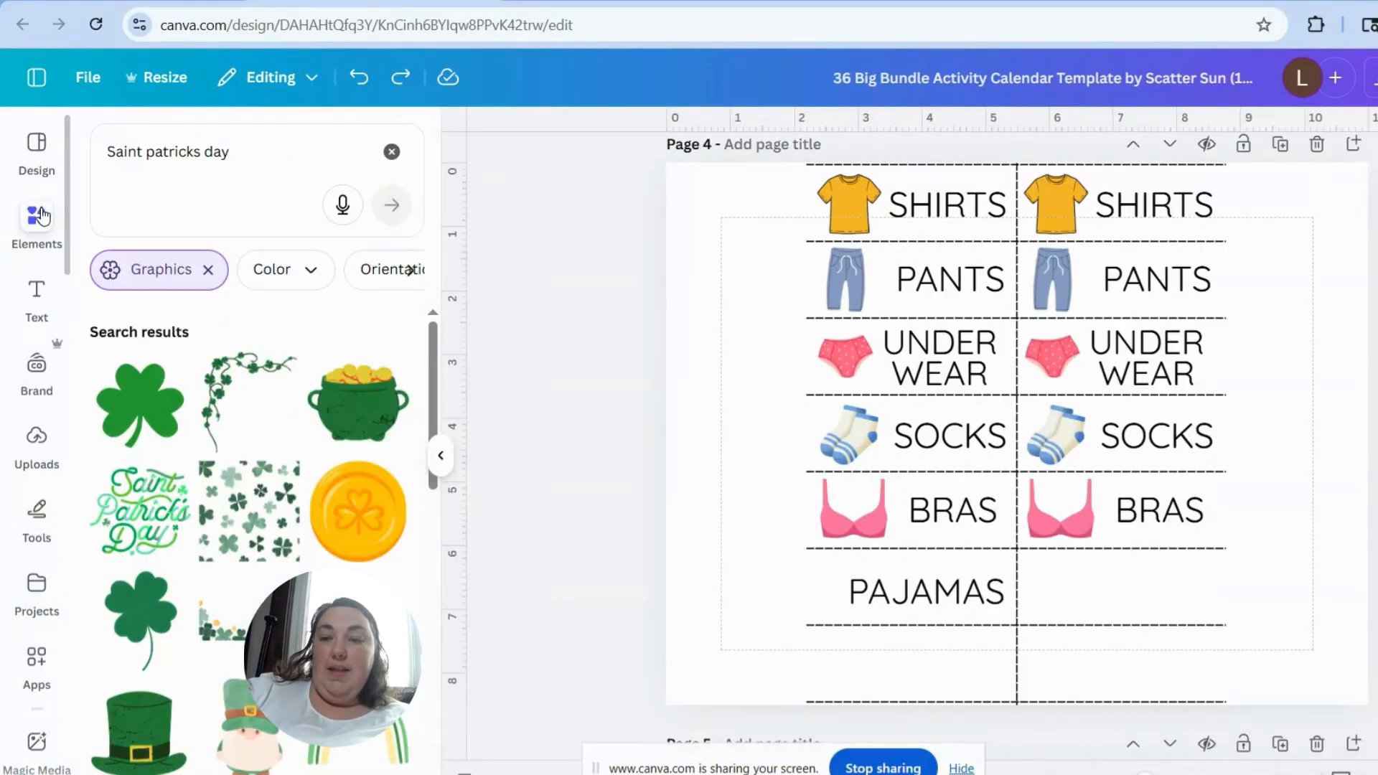
pyautogui.click(208, 271)
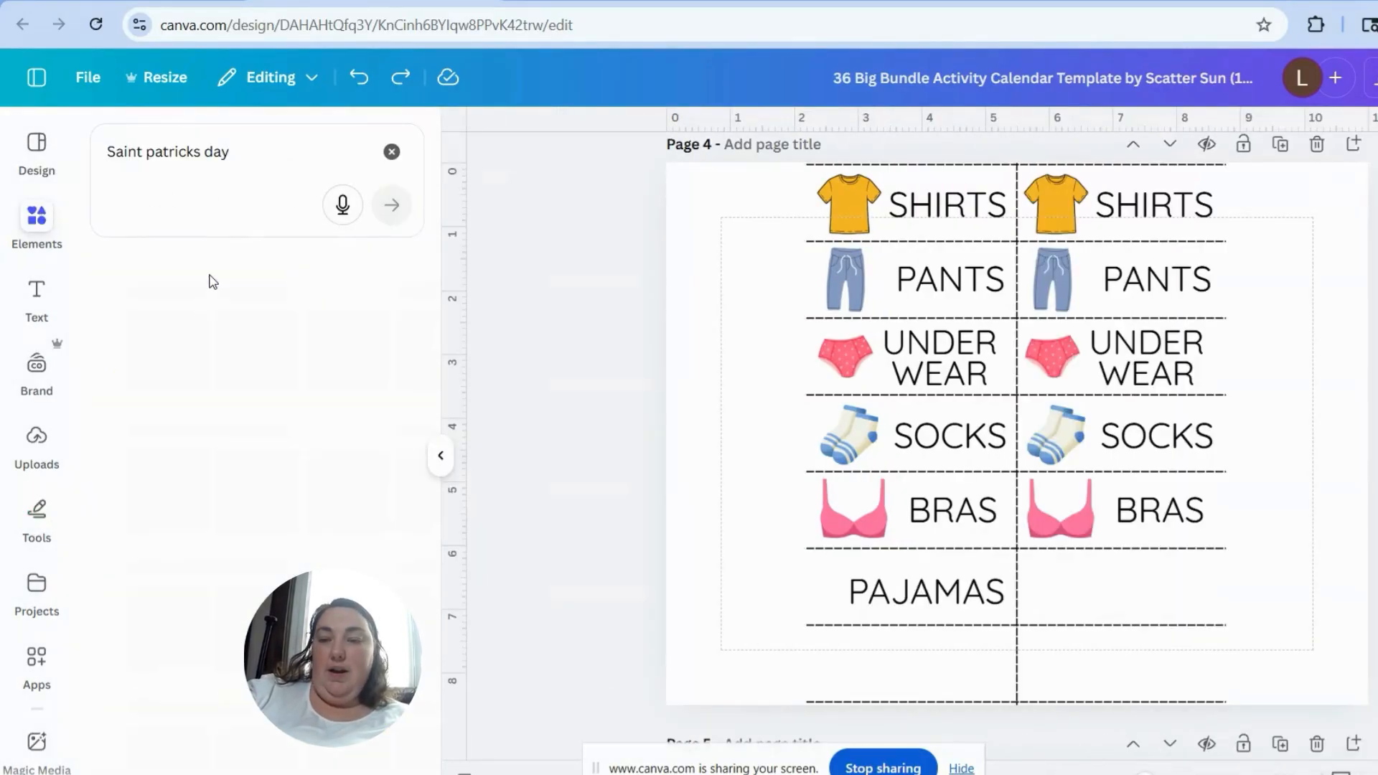
pyautogui.click(266, 149)
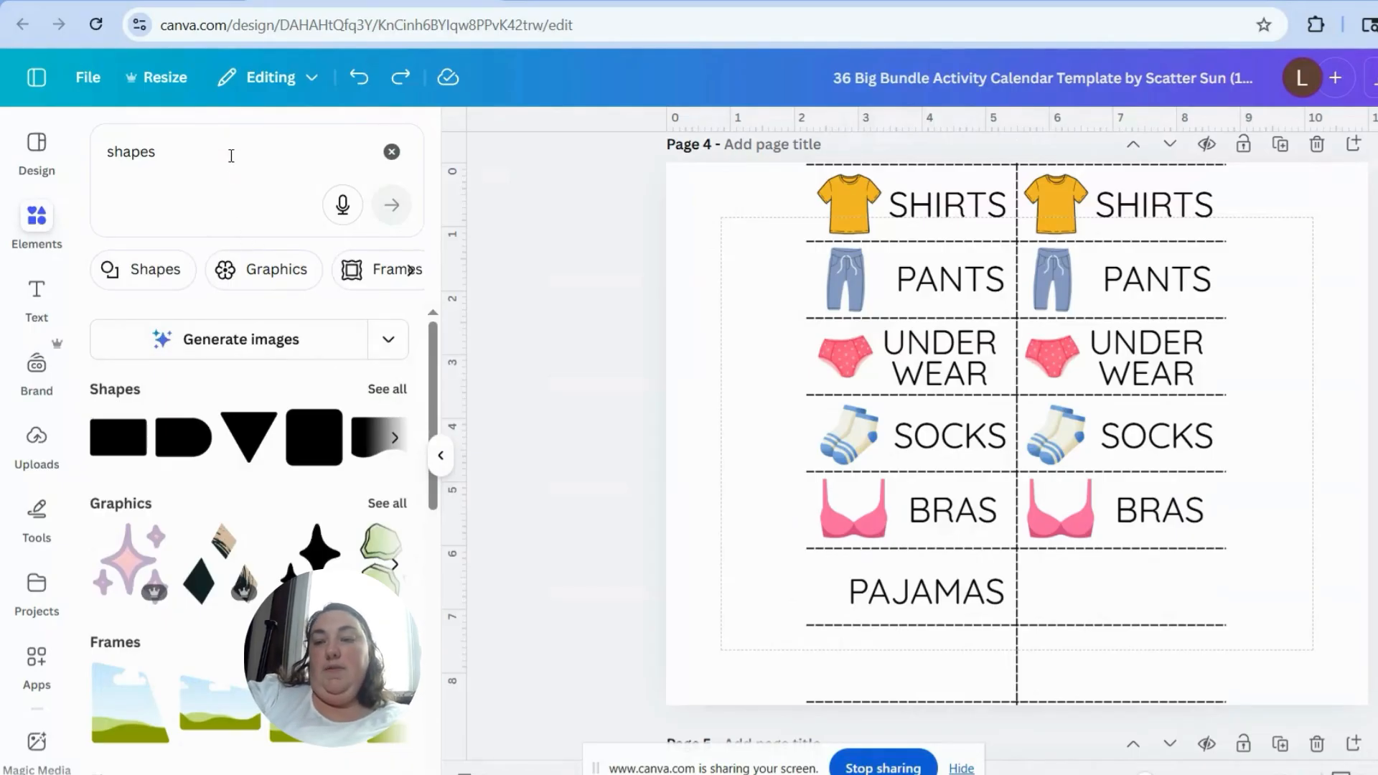
pyautogui.click(231, 154)
pyautogui.write('tables')
pyautogui.press('Return')
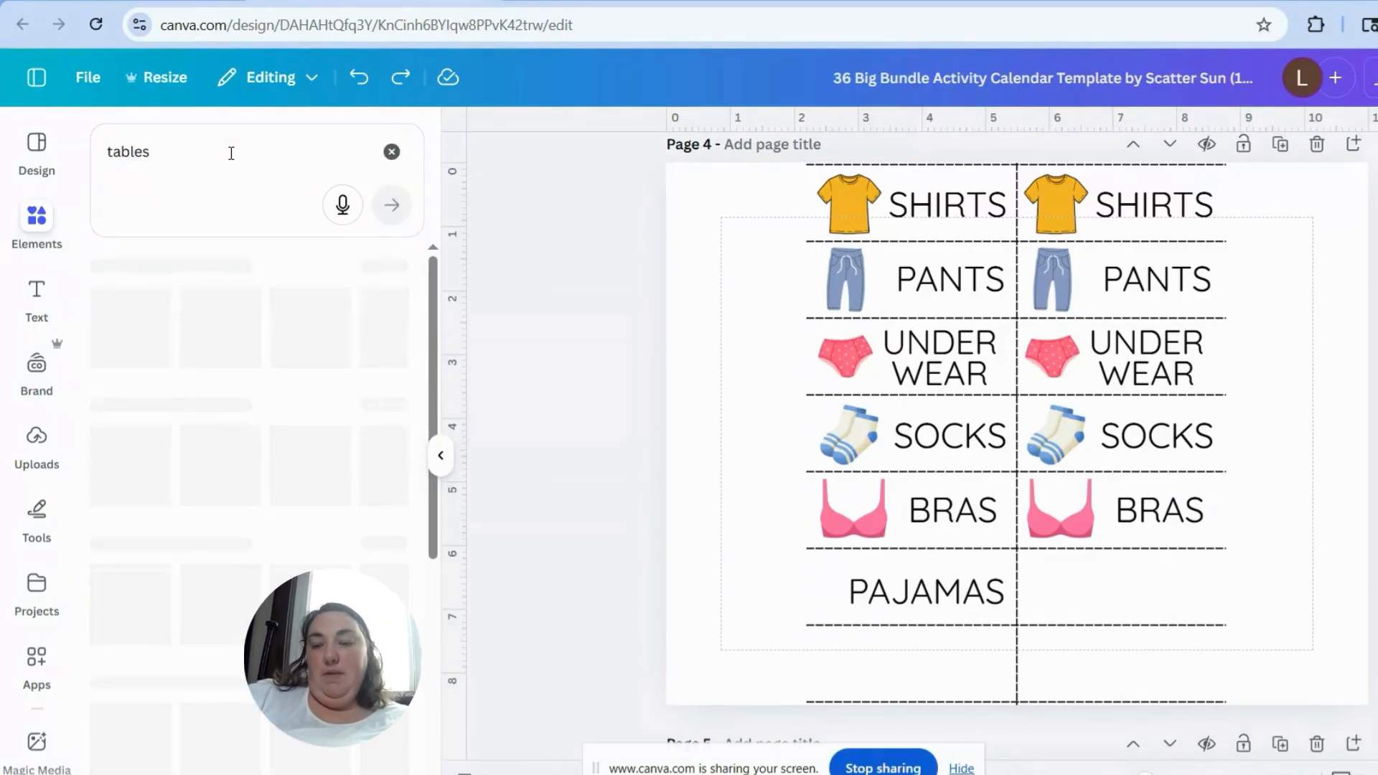
pyautogui.click(234, 434)
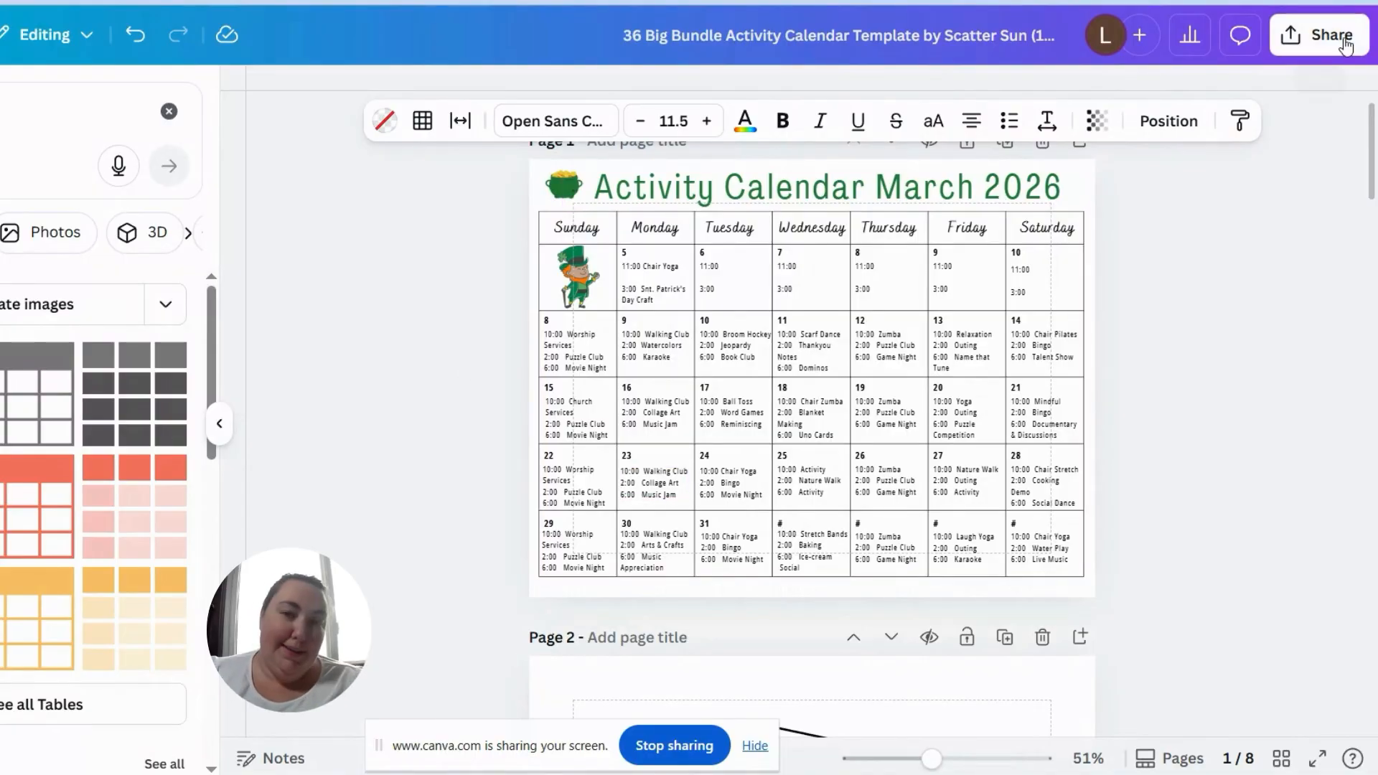
# Step: Set the design's download file type to PDF Print with the CMYK (best for professional printing) color profile
pyautogui.click(1320, 35)
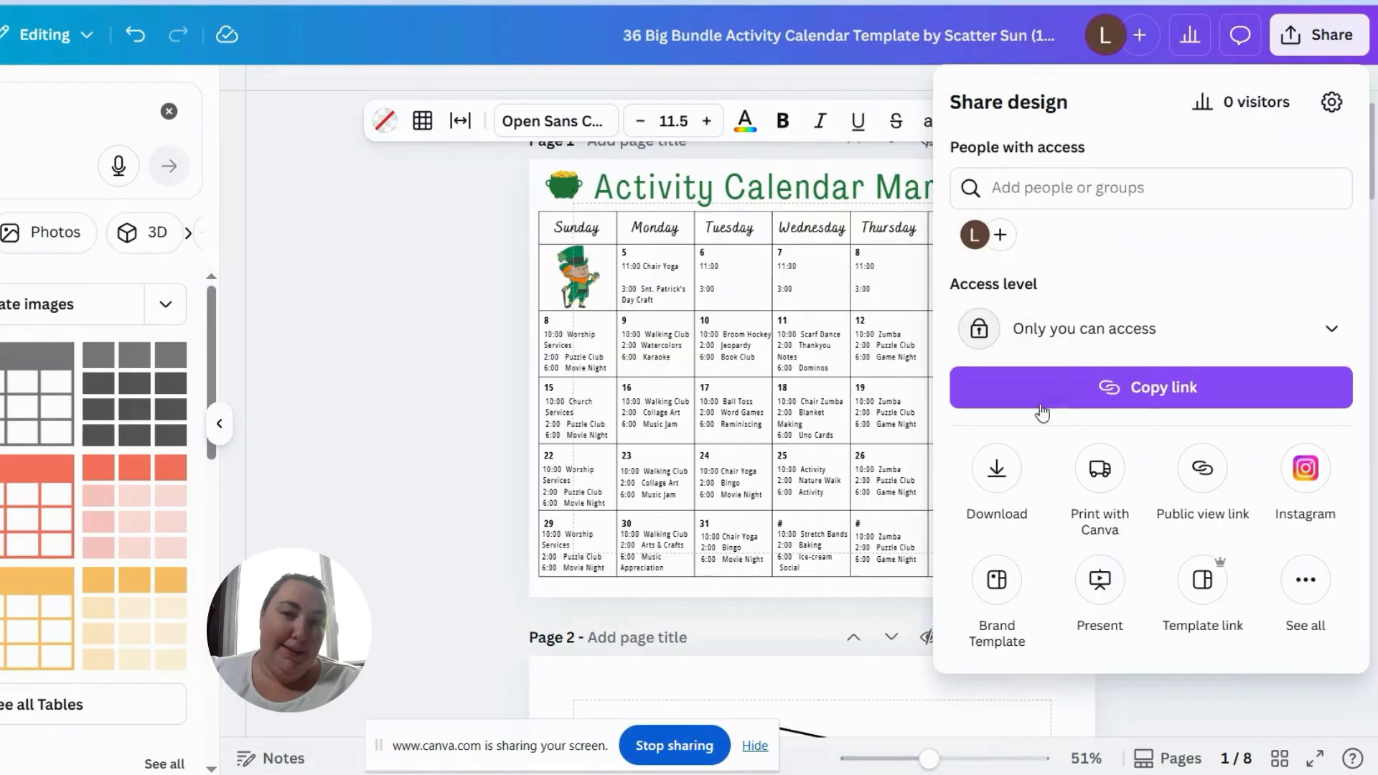
pyautogui.click(996, 470)
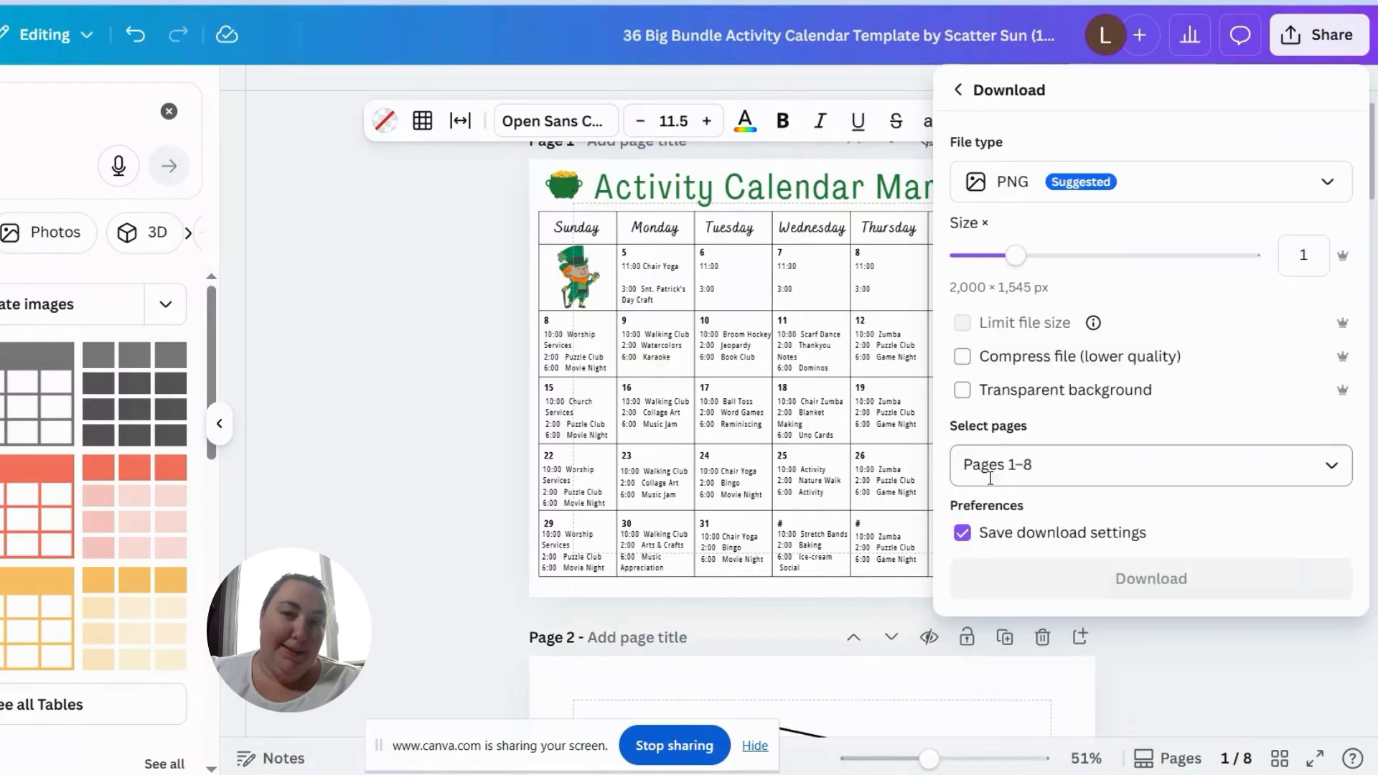
pyautogui.click(1170, 179)
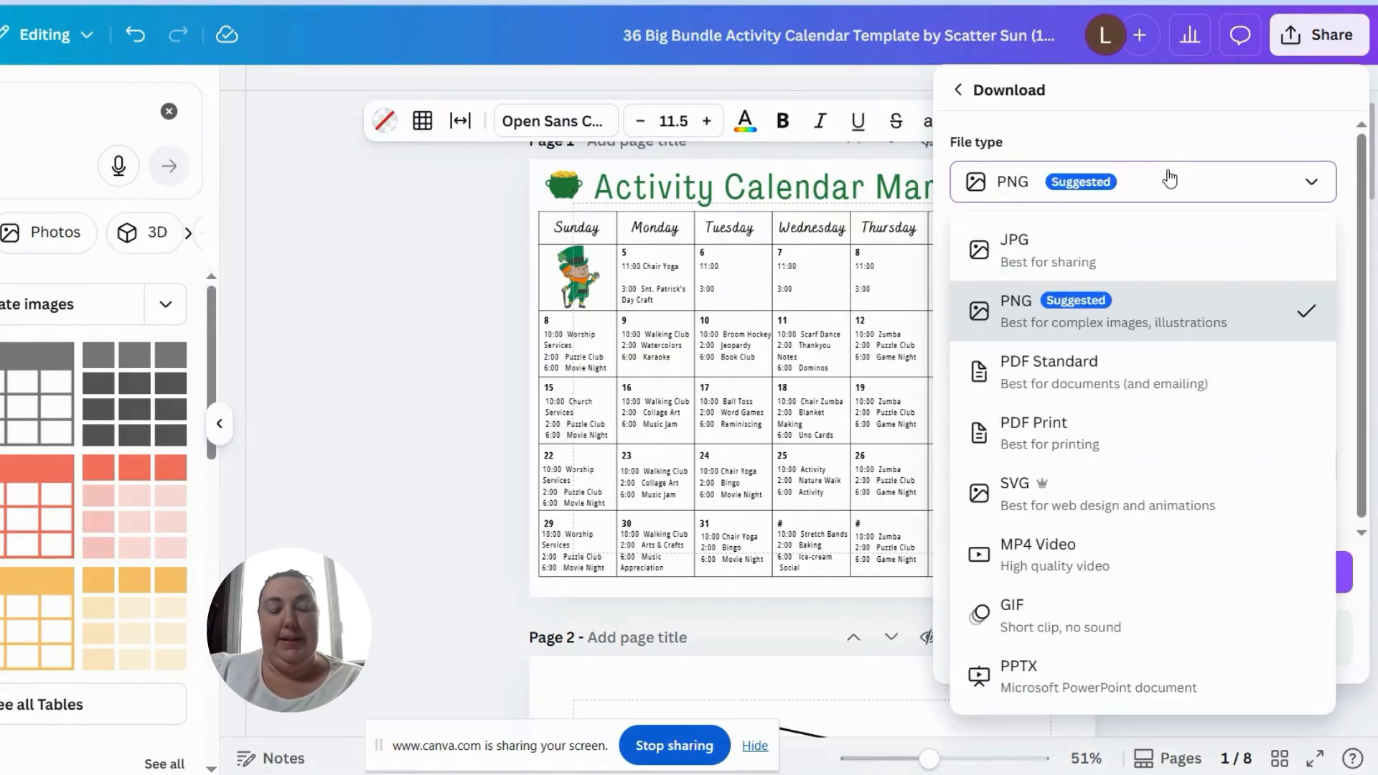
pyautogui.click(1096, 433)
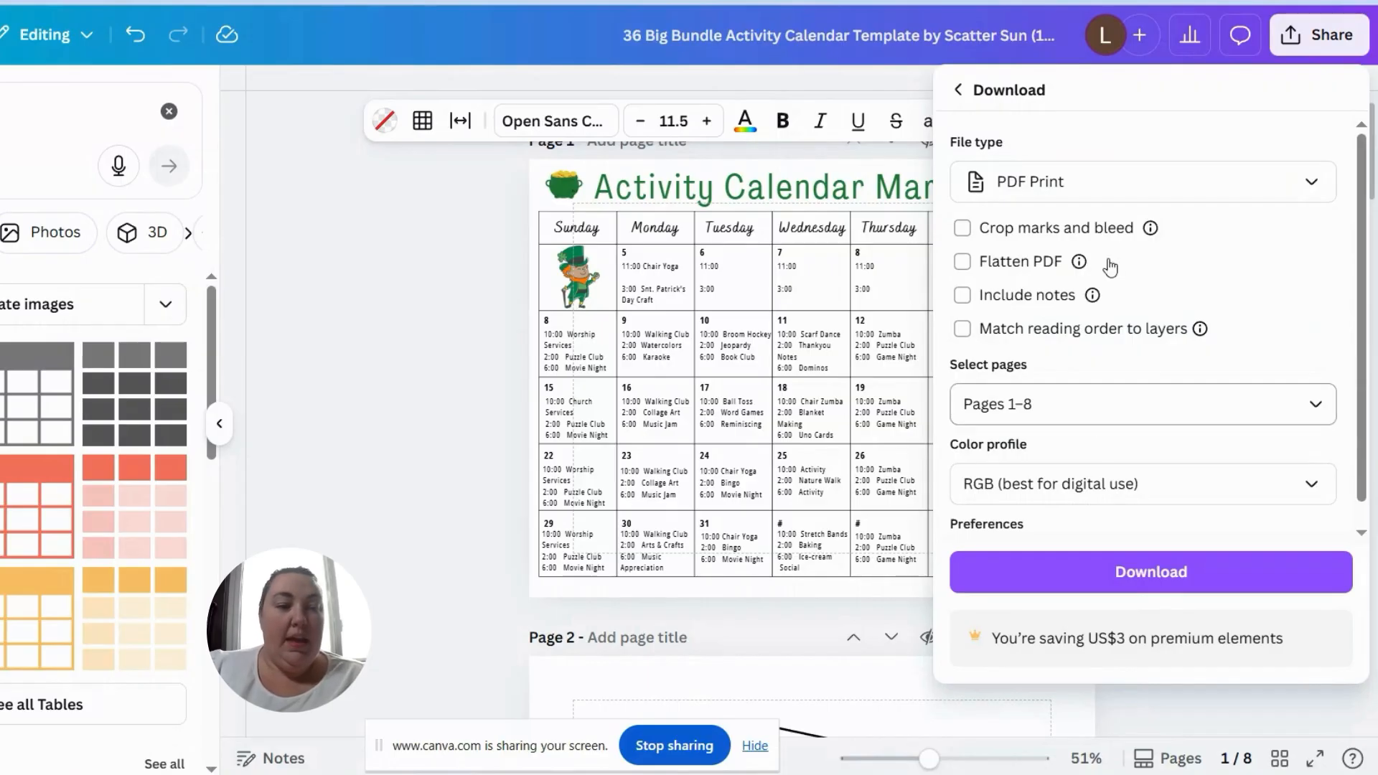
pyautogui.click(1204, 197)
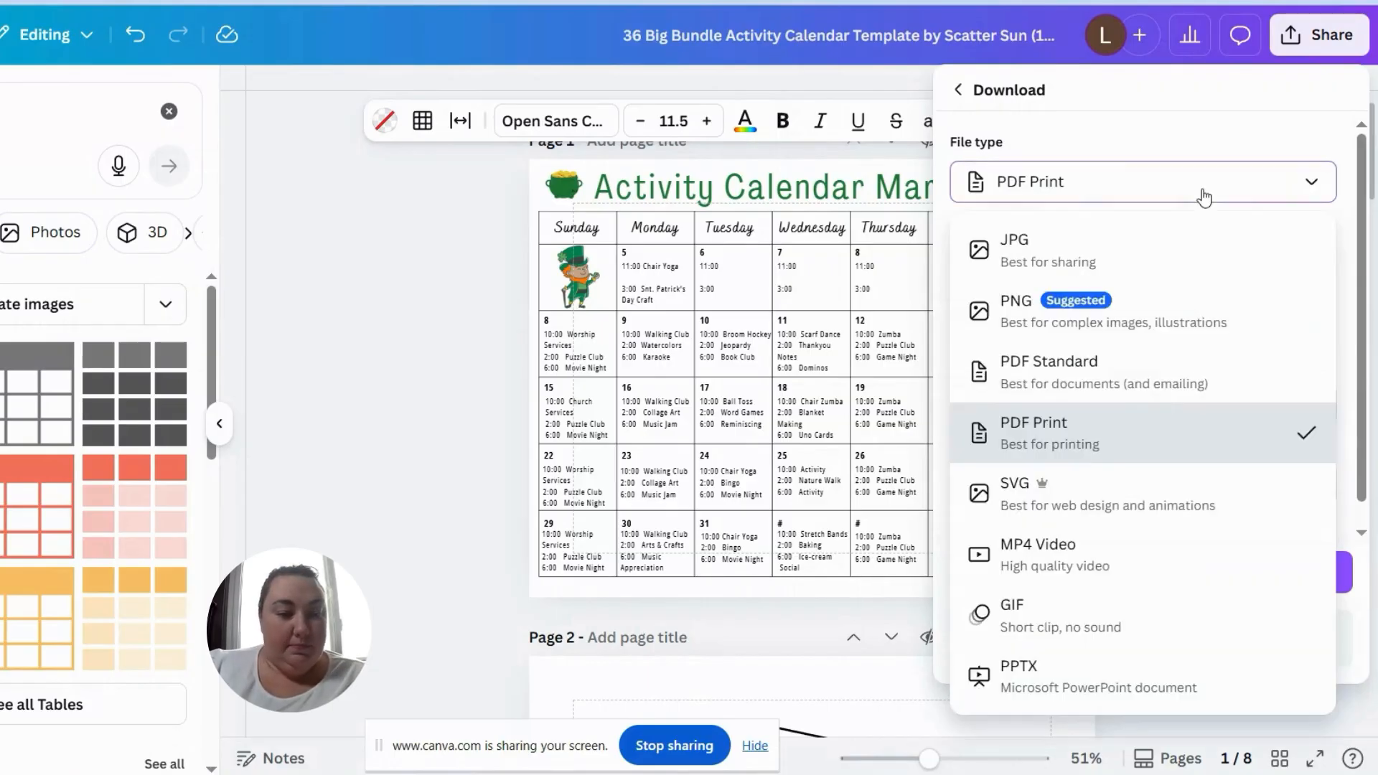
pyautogui.click(1205, 195)
pyautogui.click(1104, 500)
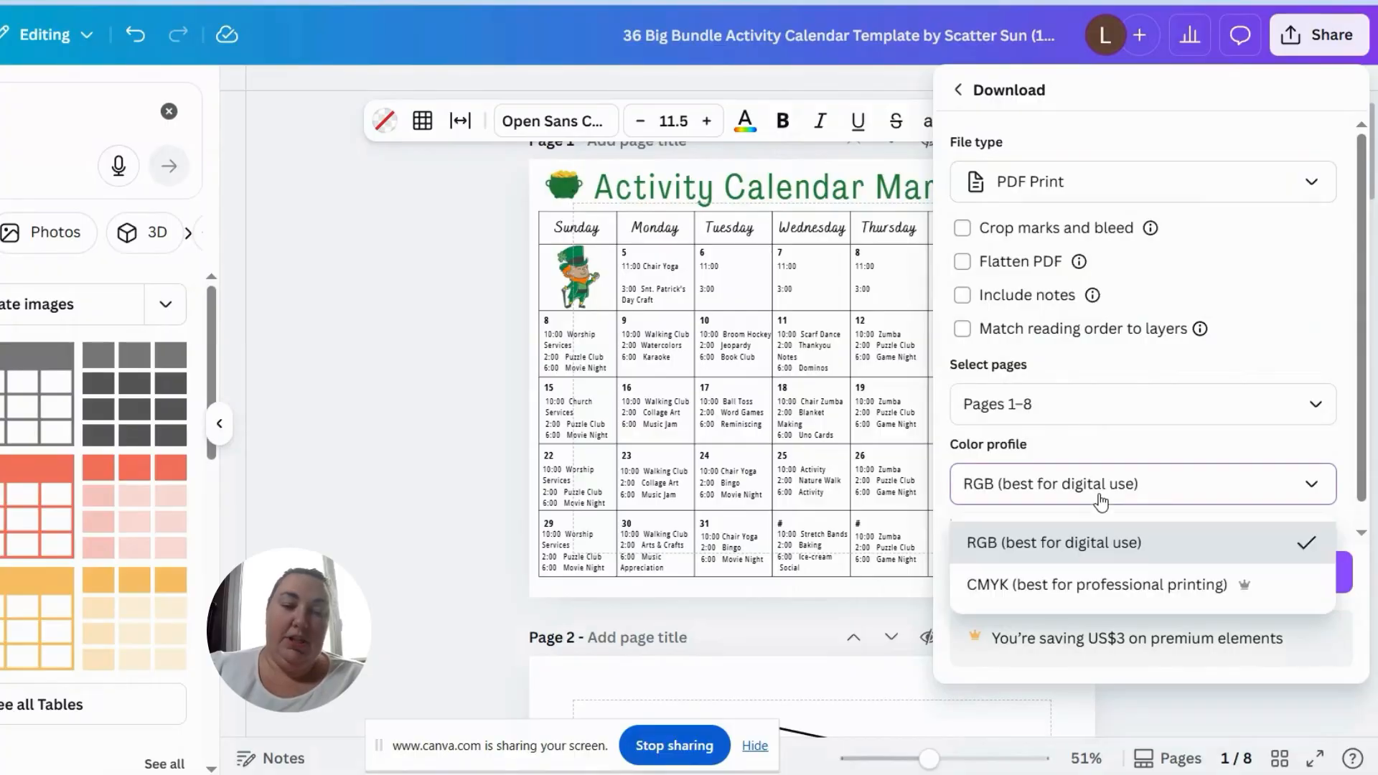
pyautogui.click(1059, 596)
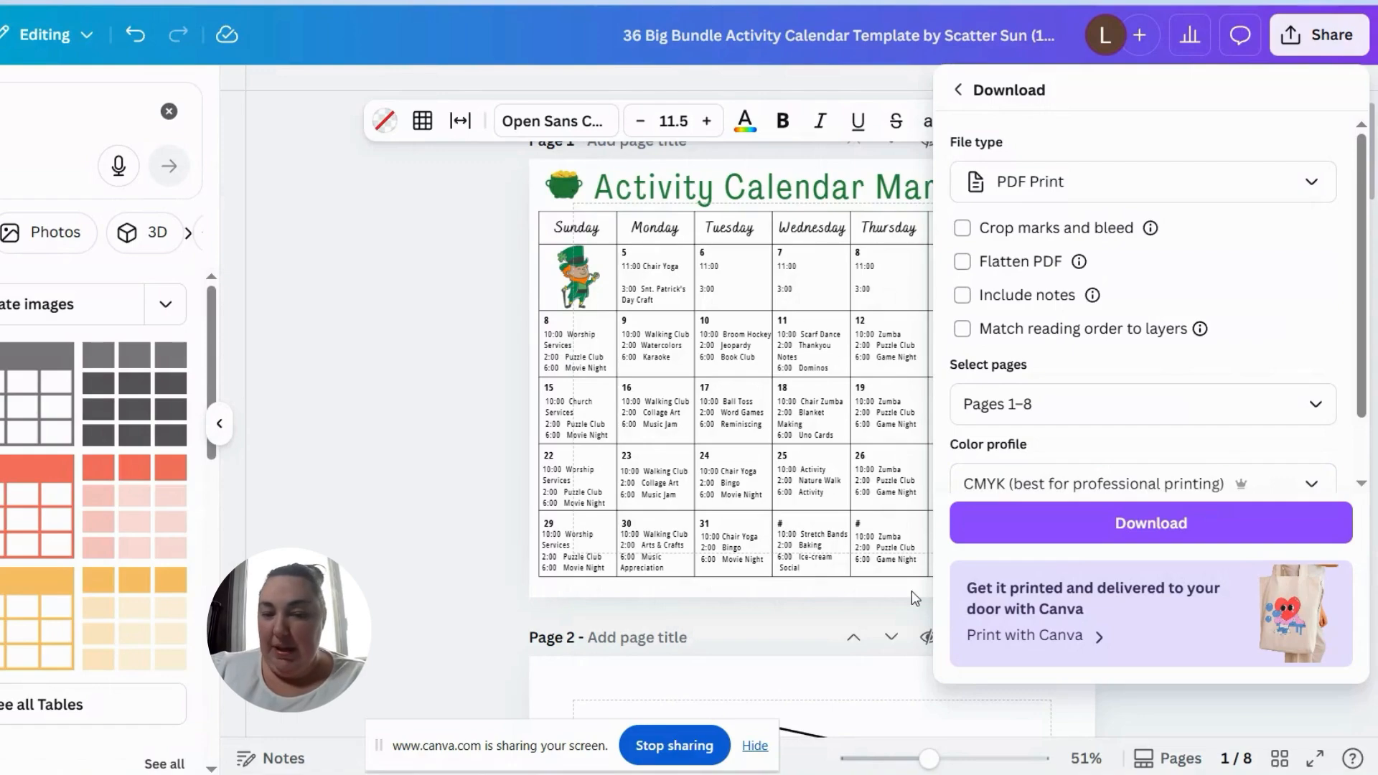
# Step: Limit the download to Page 1 only and download the calendar PDF
pyautogui.scroll(-2, 1362, 452)
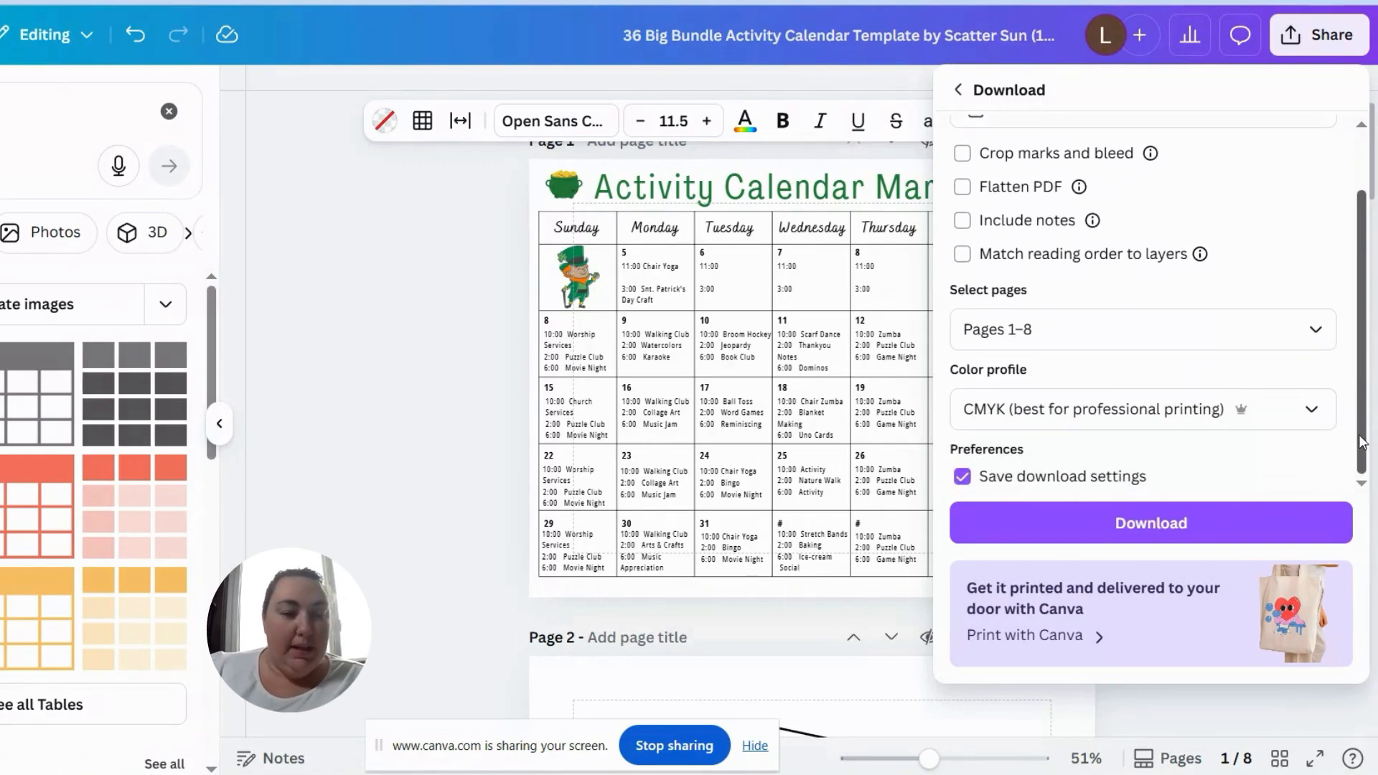
pyautogui.click(1305, 334)
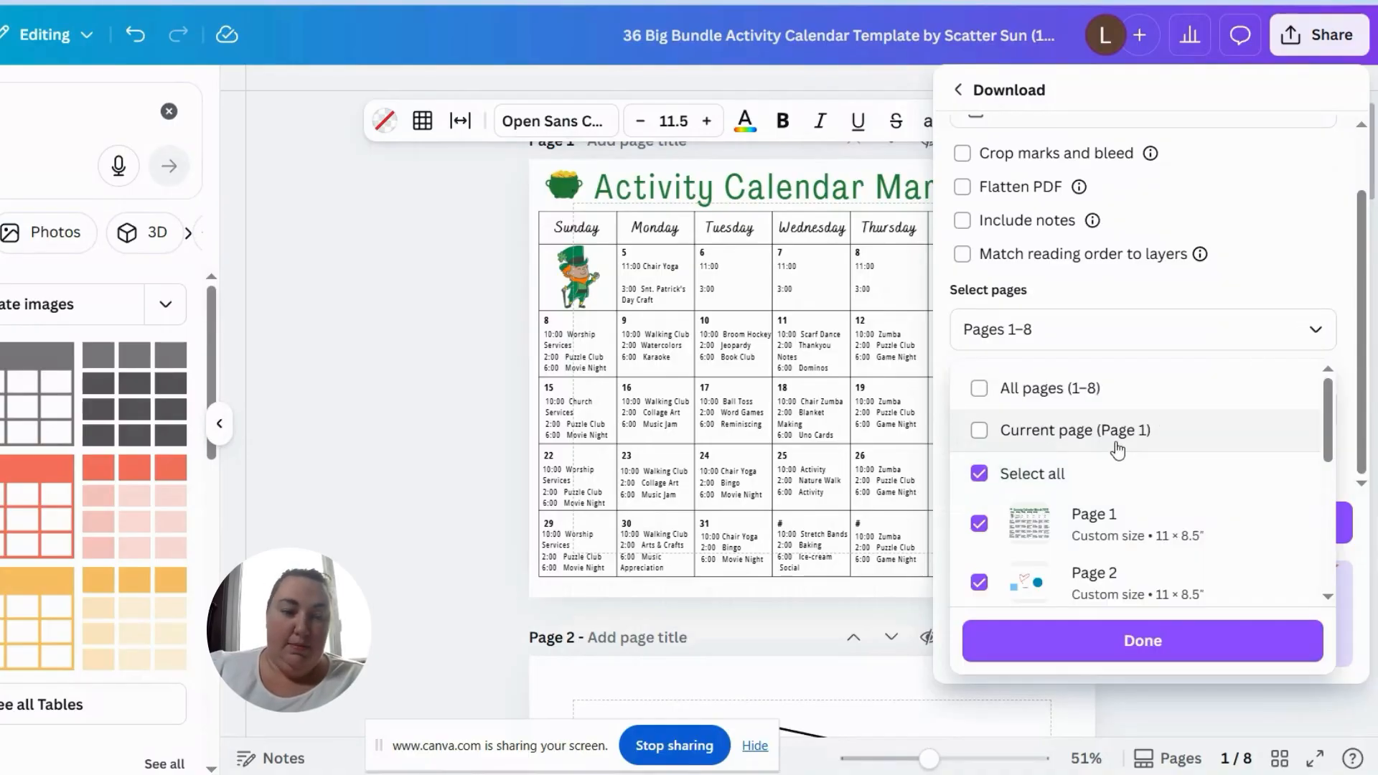
pyautogui.click(1318, 479)
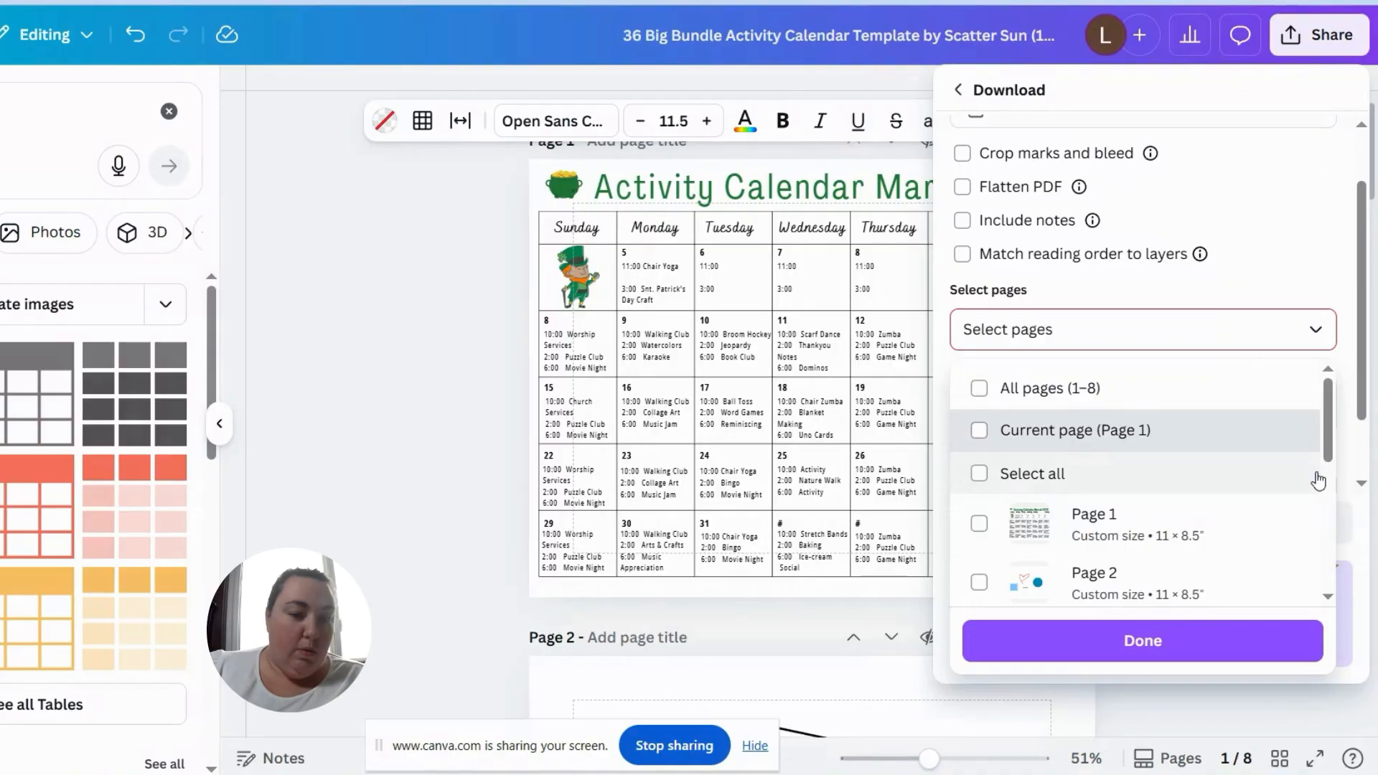
pyautogui.click(979, 523)
pyautogui.click(979, 577)
pyautogui.click(979, 577)
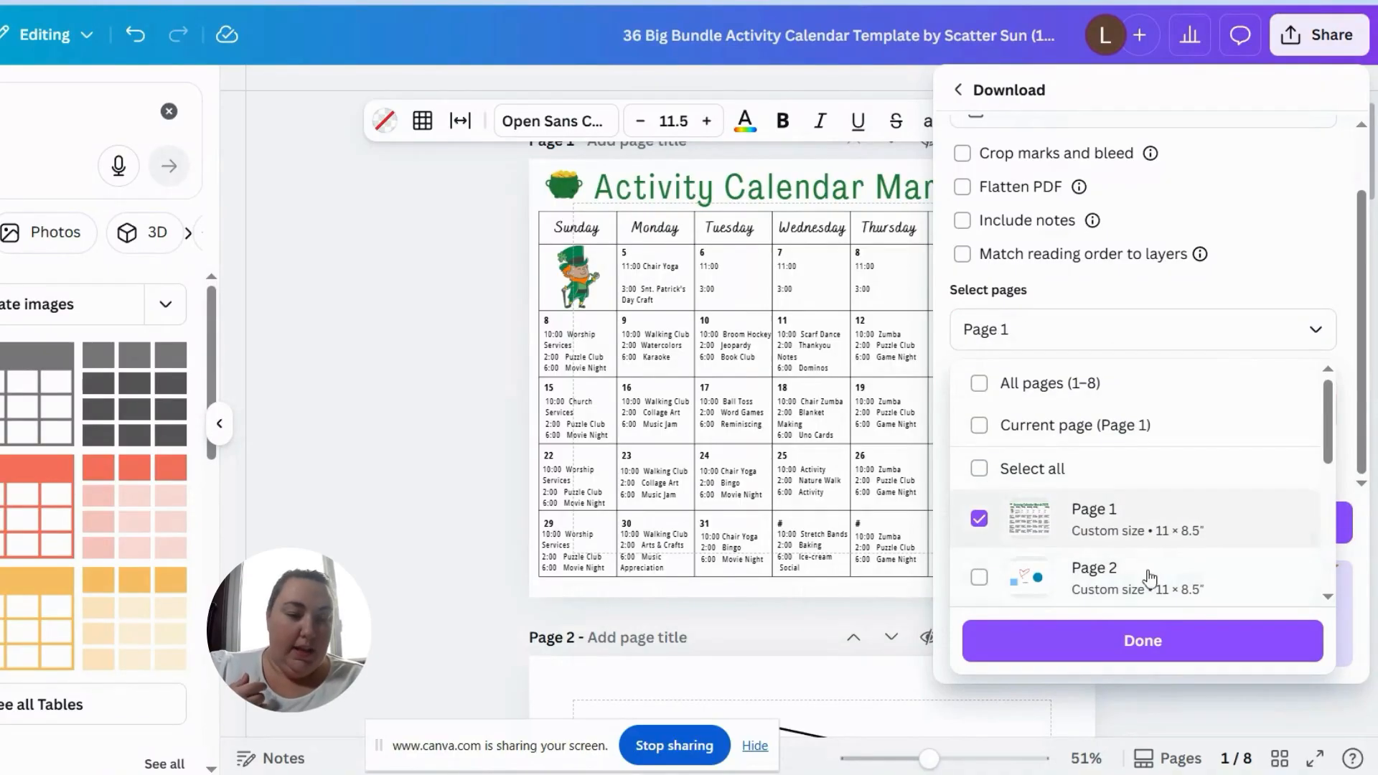
pyautogui.click(1152, 641)
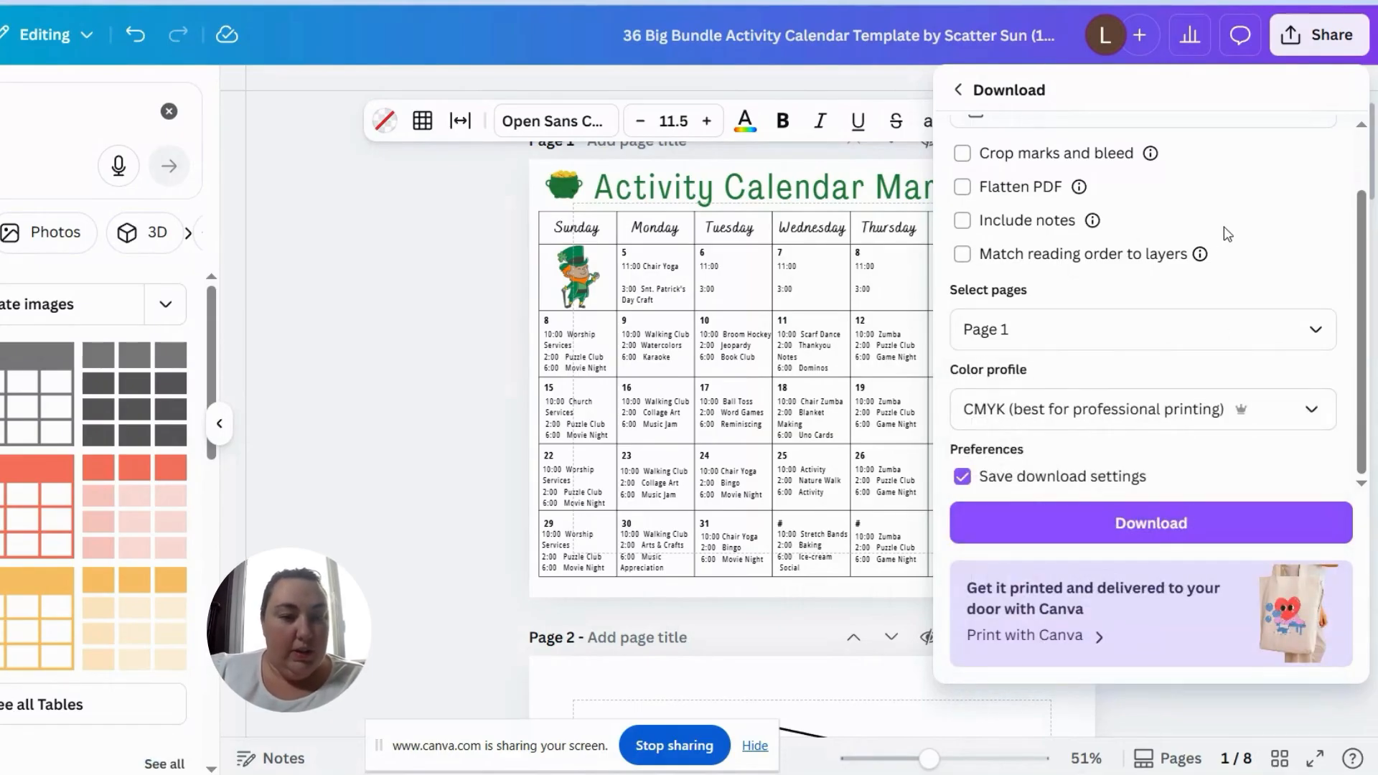
pyautogui.click(1181, 525)
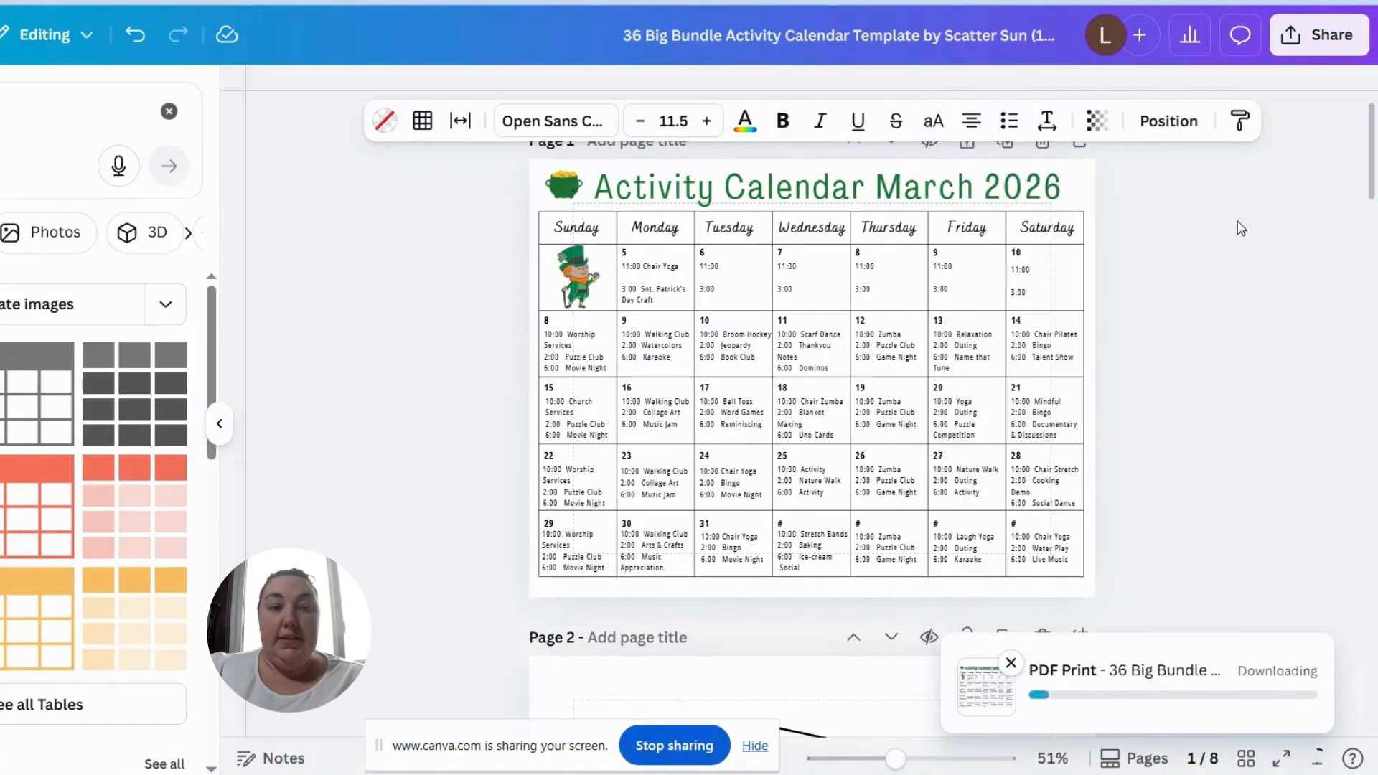
# Step: Reopen the download settings and review the available file types, keeping PDF Print selected
pyautogui.click(1320, 35)
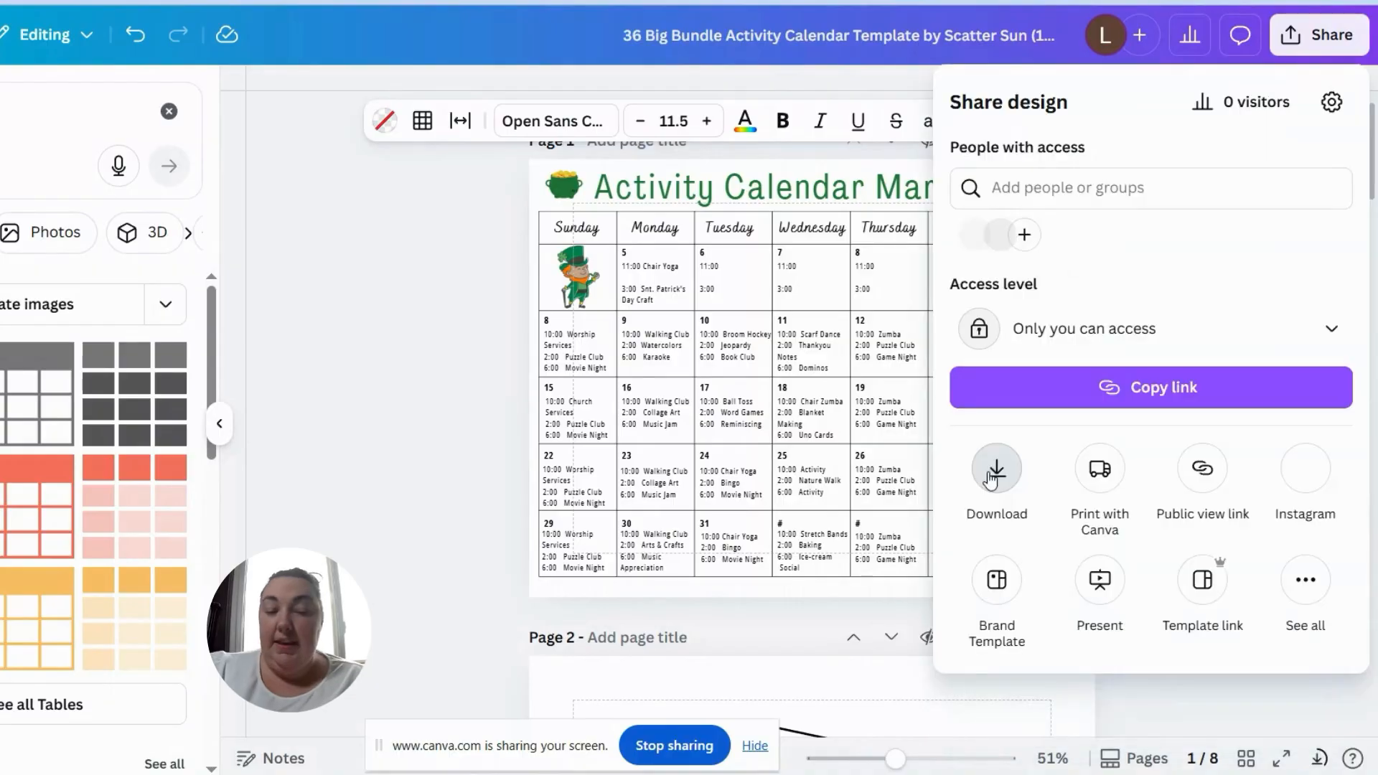
pyautogui.click(997, 467)
pyautogui.click(1135, 188)
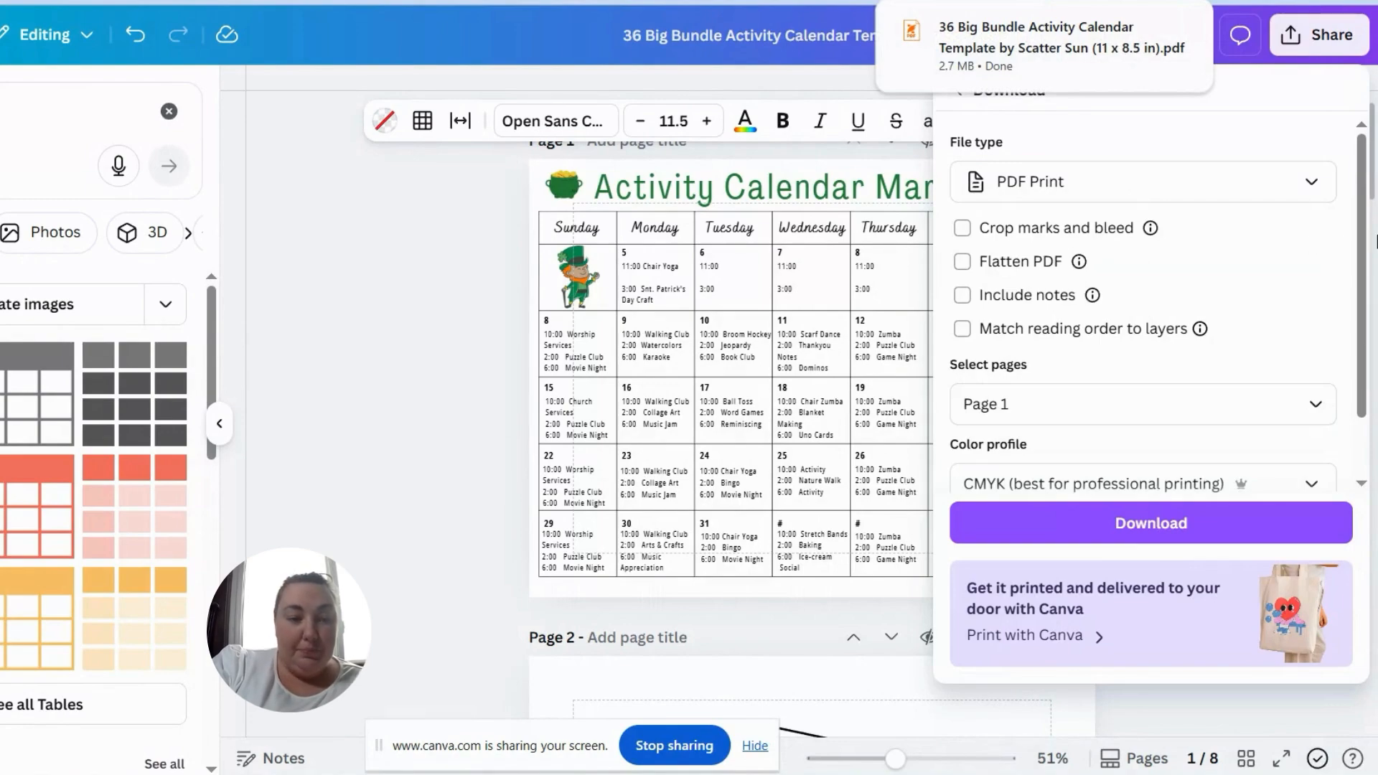
pyautogui.click(1364, 280)
pyautogui.click(1336, 40)
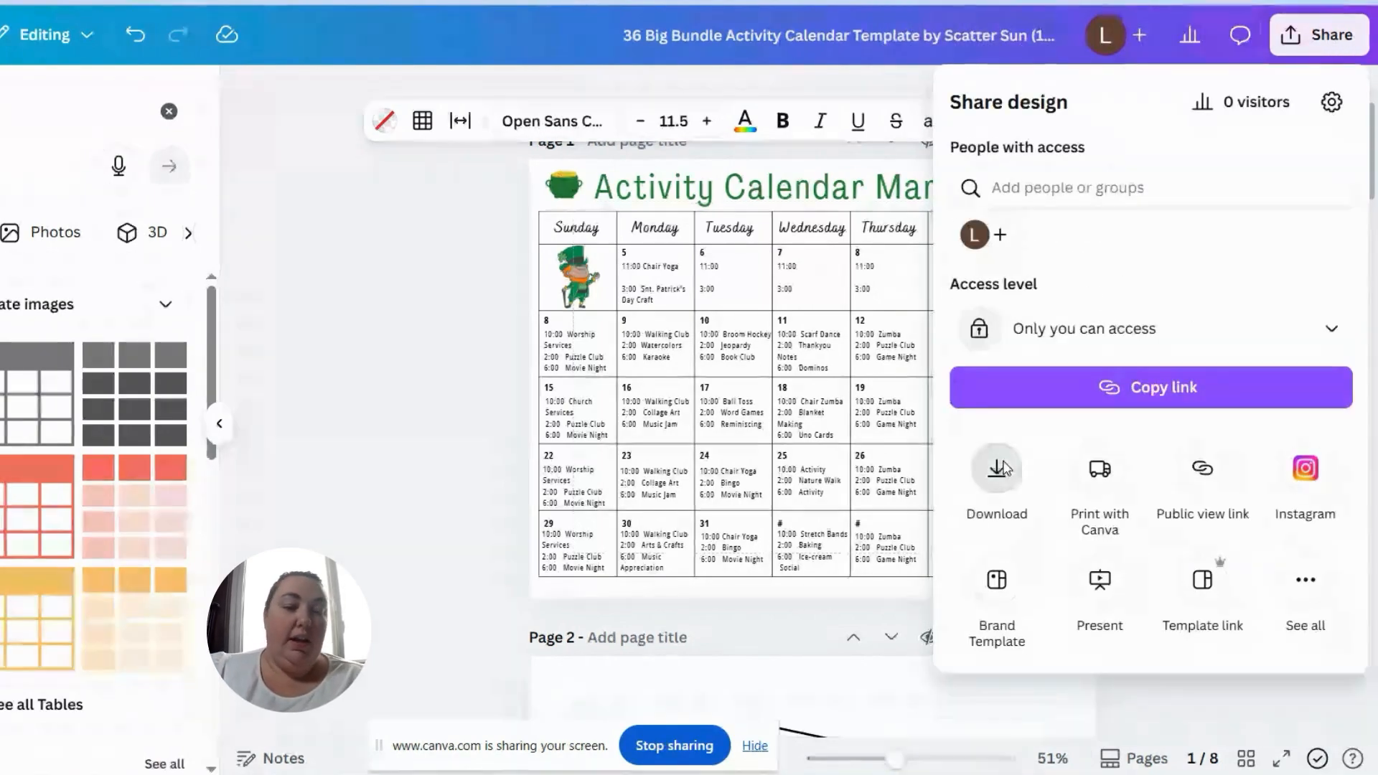
pyautogui.click(1001, 468)
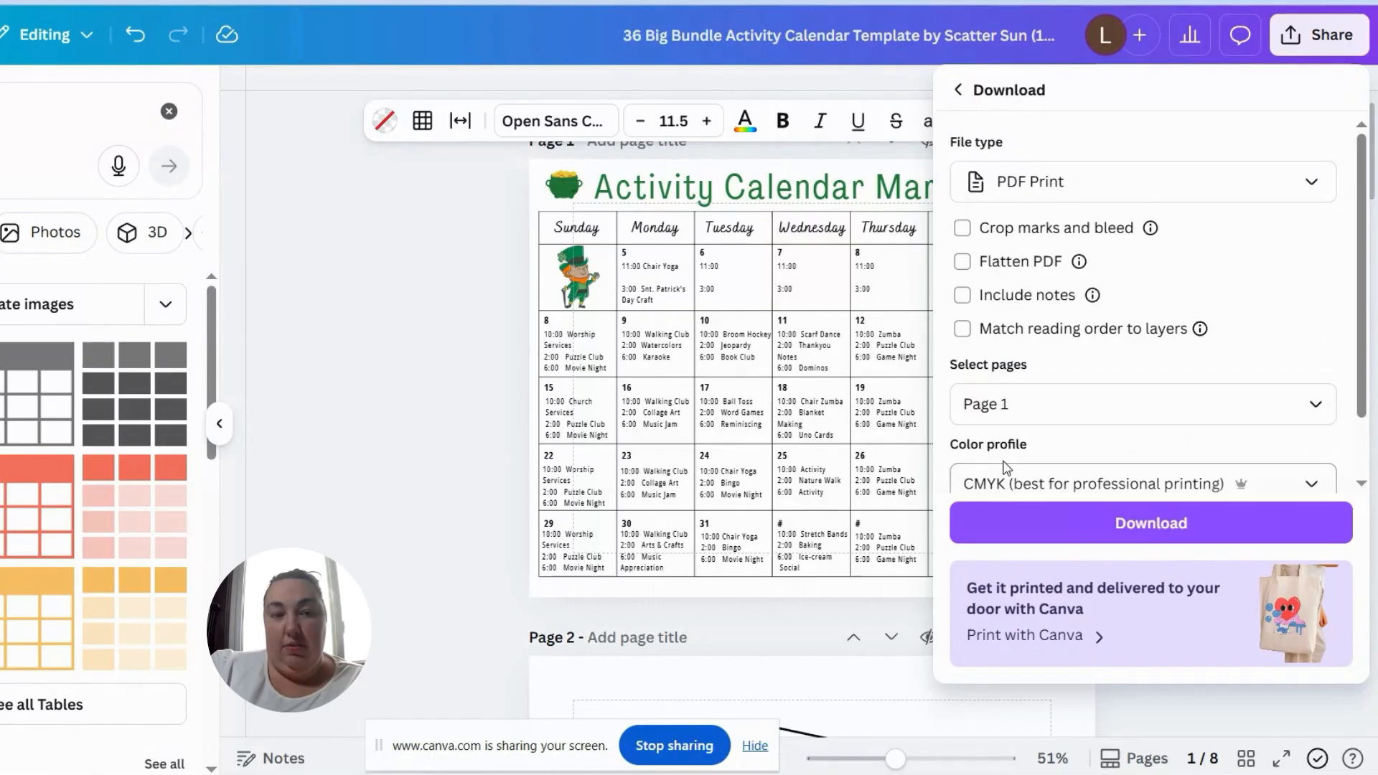
pyautogui.click(1252, 195)
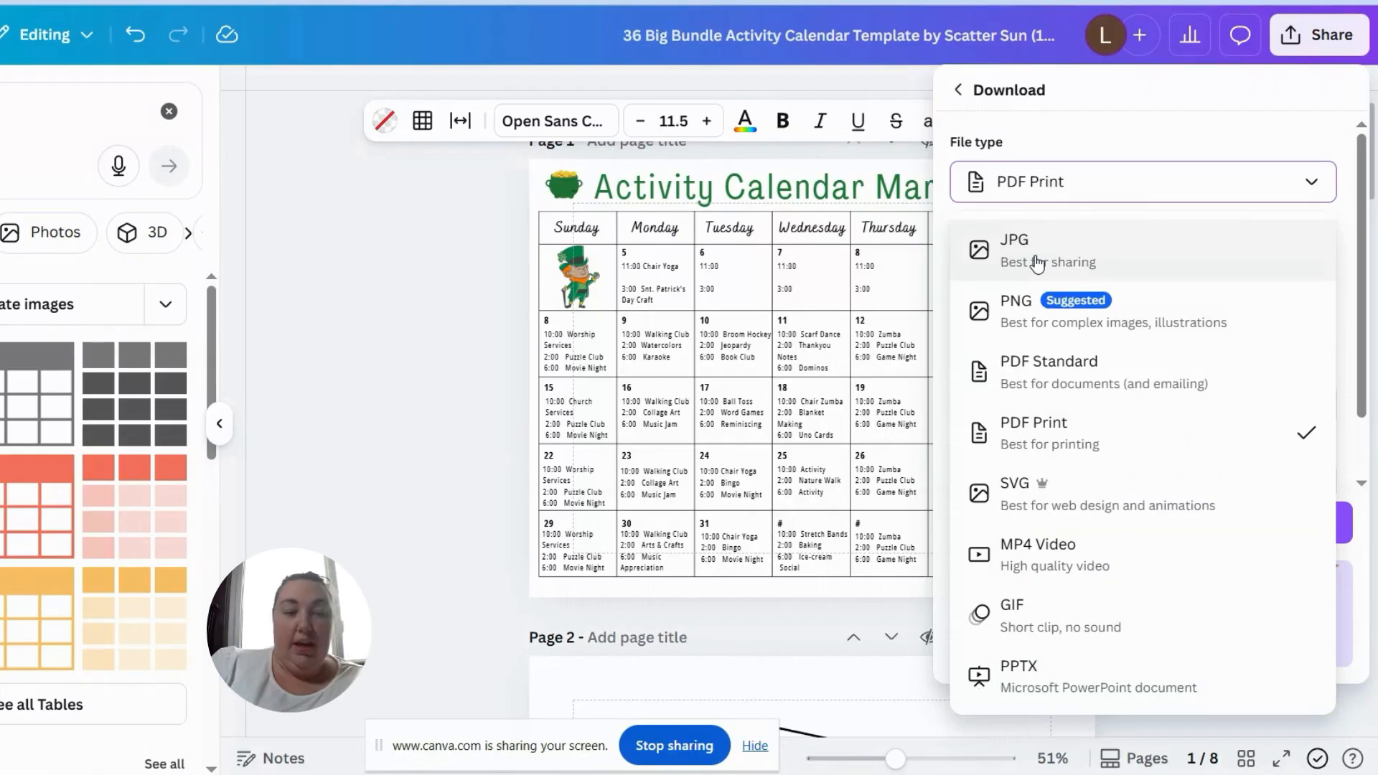
pyautogui.click(1092, 448)
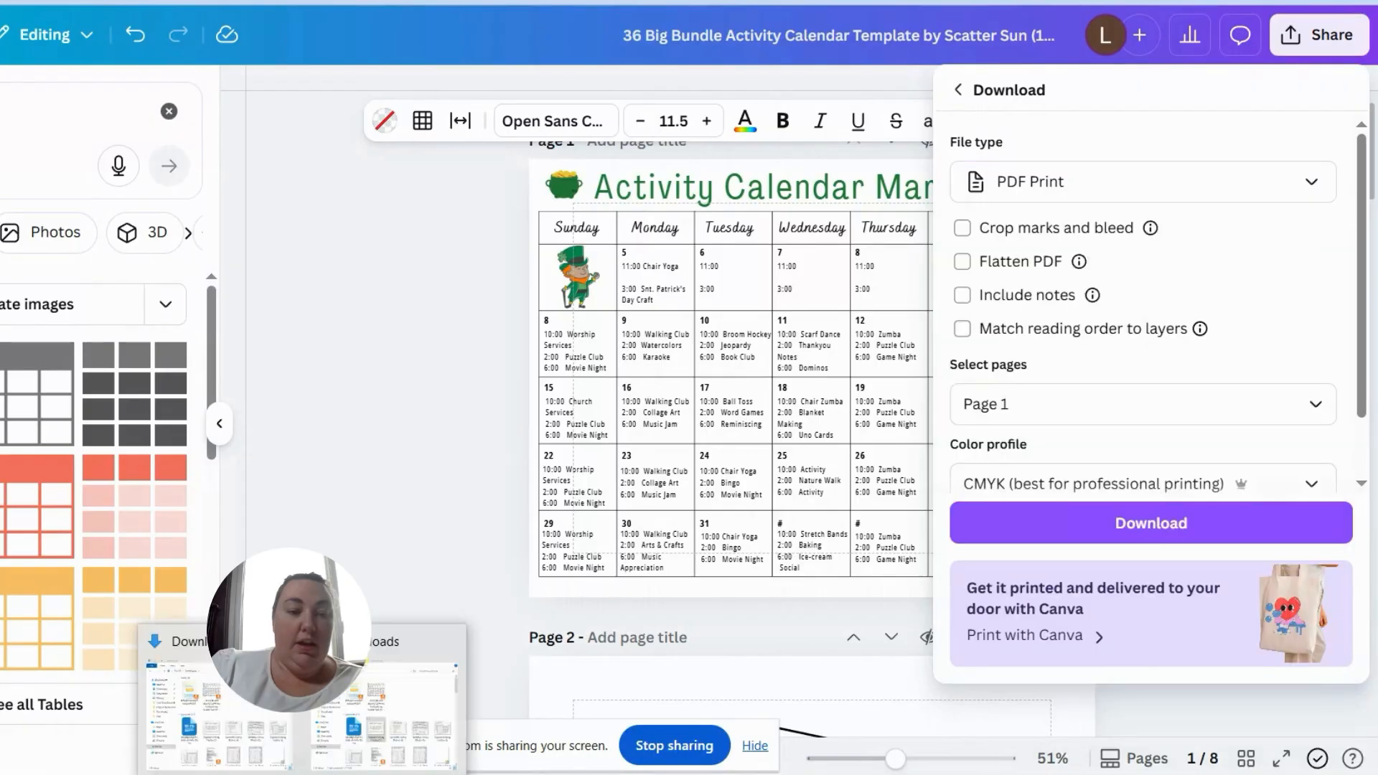
# Step: Switch to the Downloads folder, open the downloaded calendar in the PDF reader and bring up its print settings
pyautogui.click(384, 714)
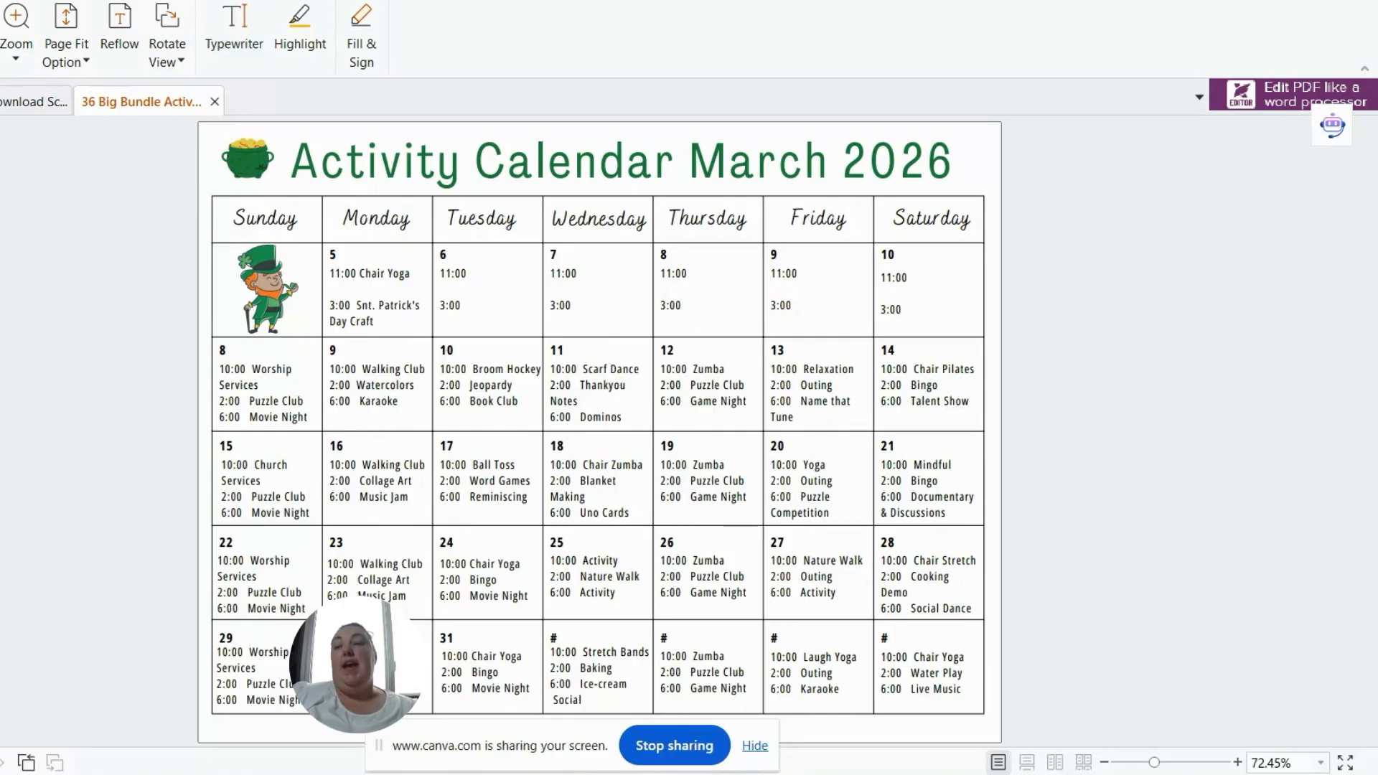
pyautogui.hotkey('ctrl', 'o')
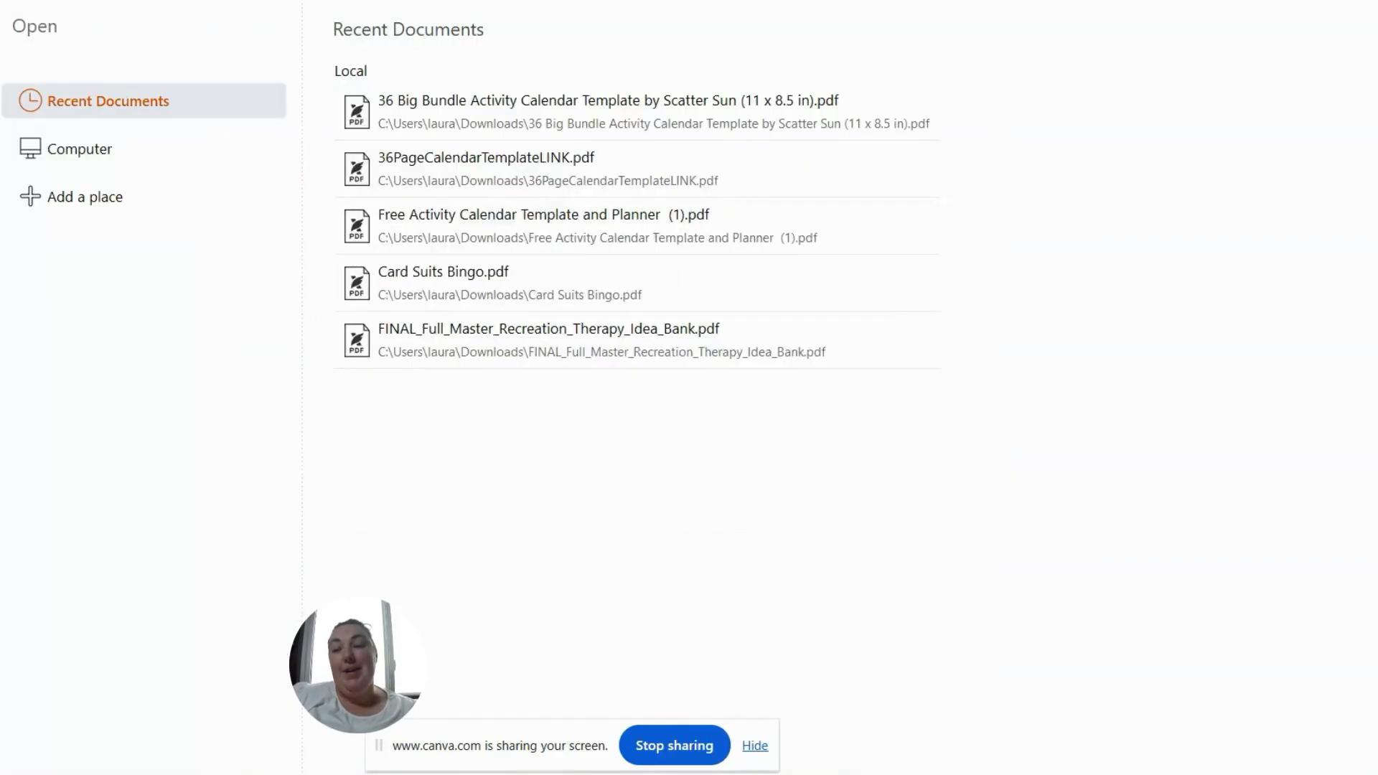
pyautogui.hotkey('ctrl', 'p')
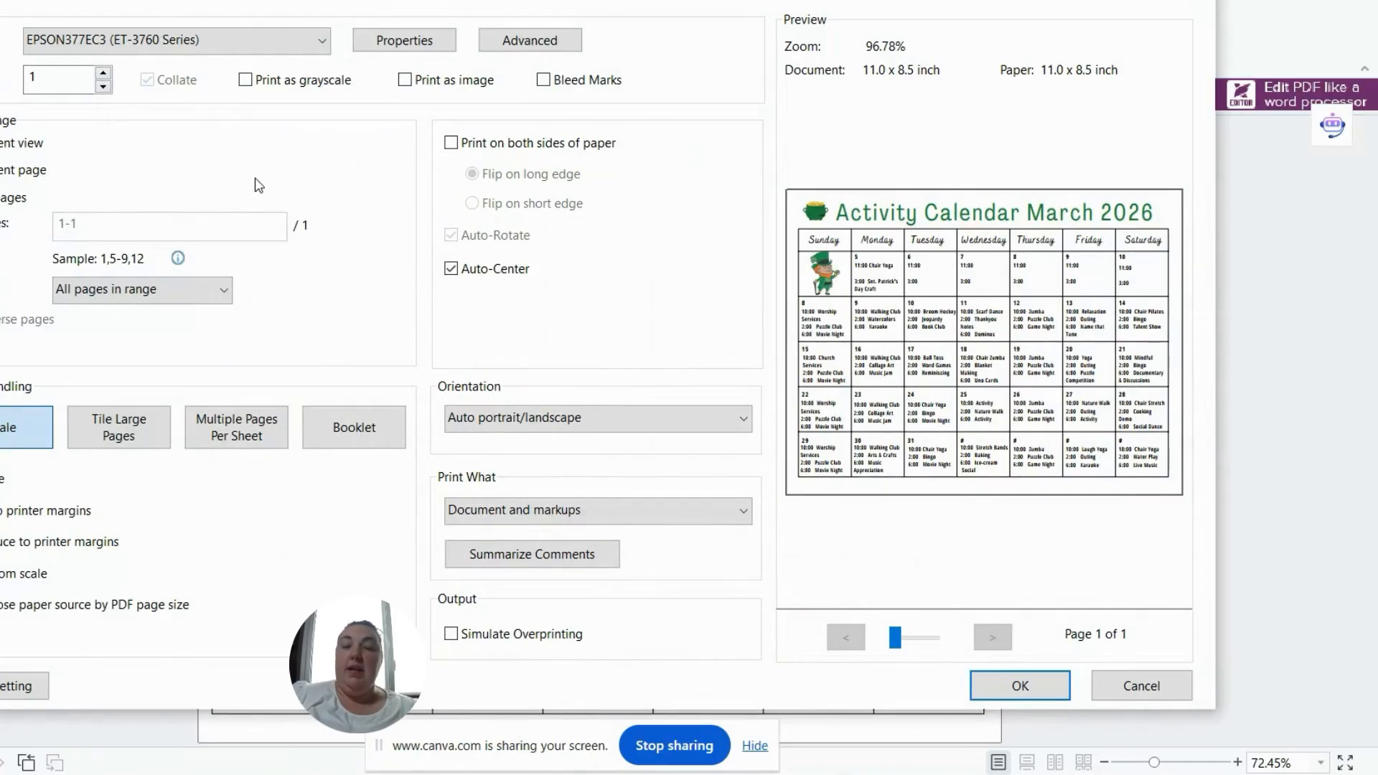
# Step: Set the calendar to print with Tile Large Pages at 250% page zoom
pyautogui.click(144, 428)
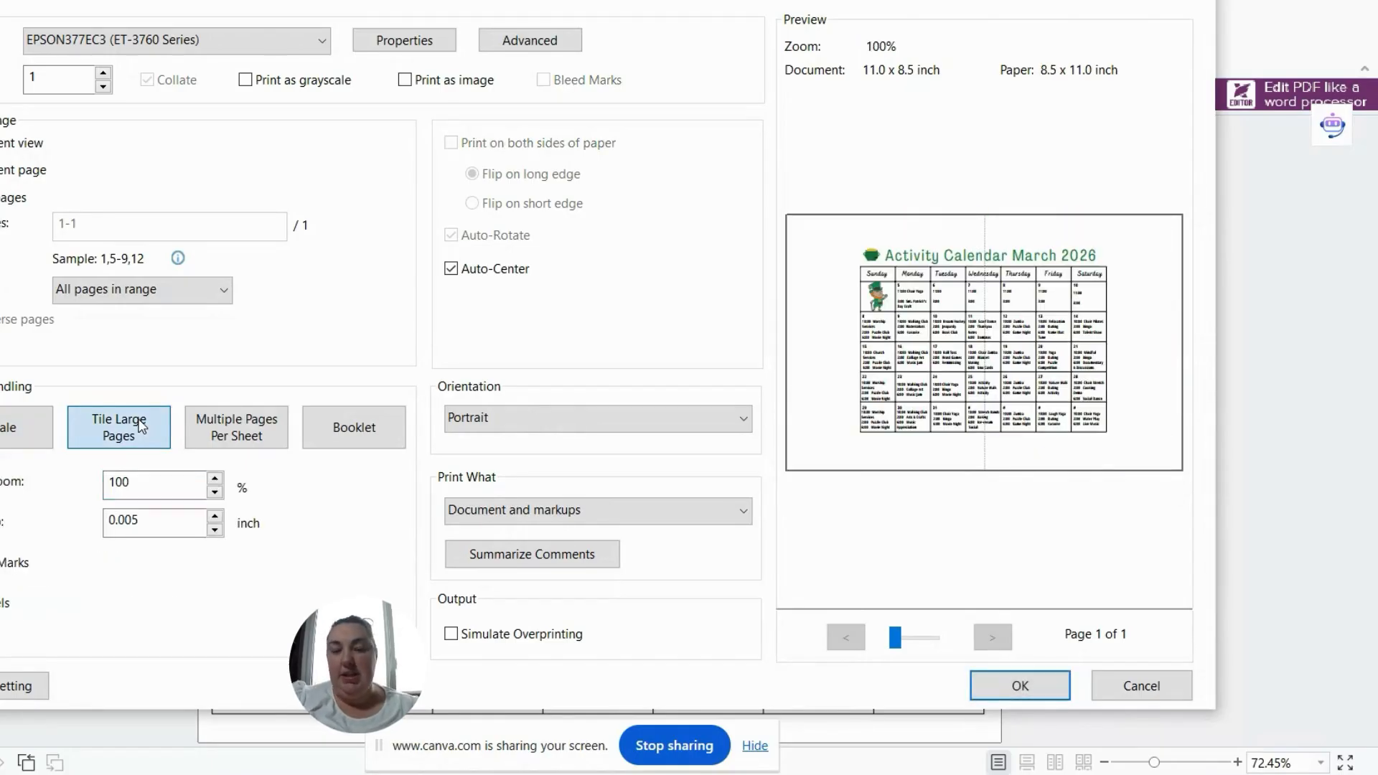
pyautogui.doubleClick(185, 489)
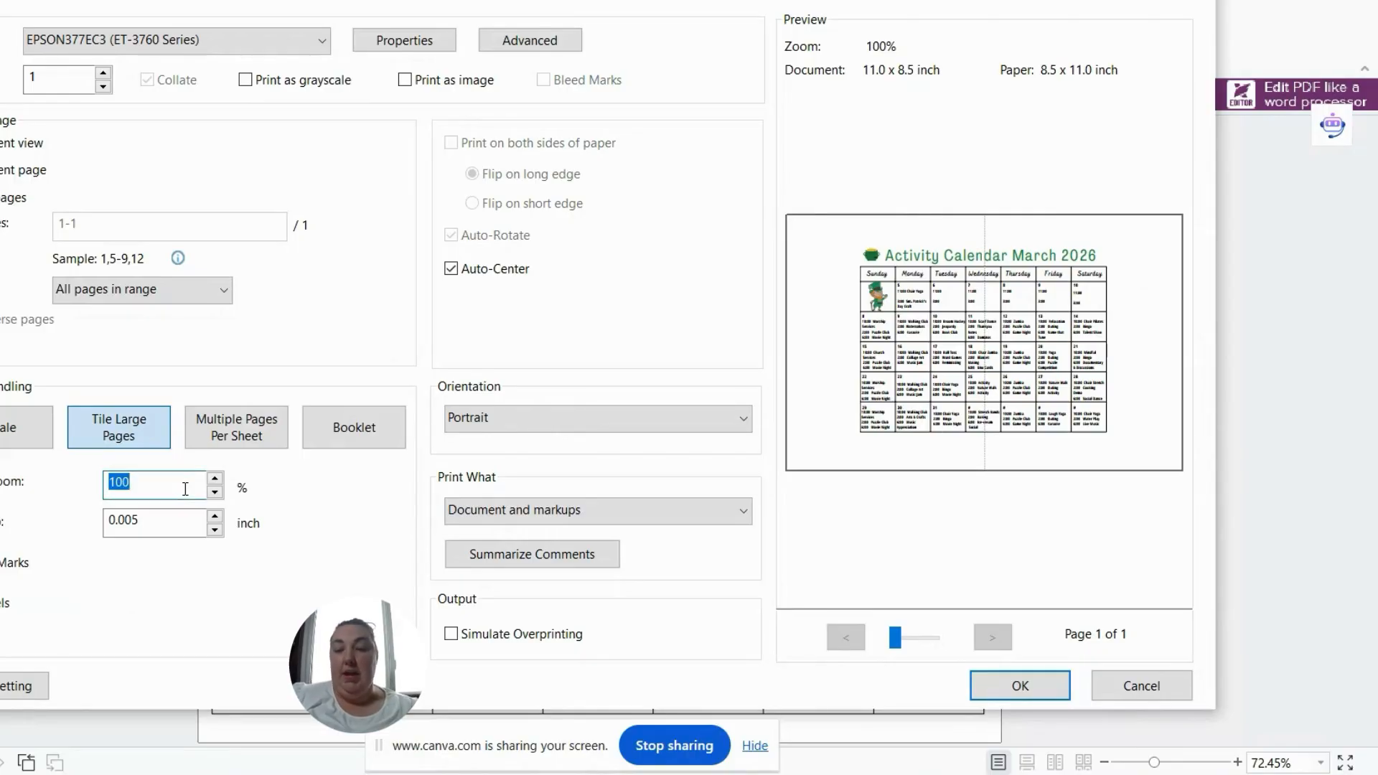
pyautogui.write('250')
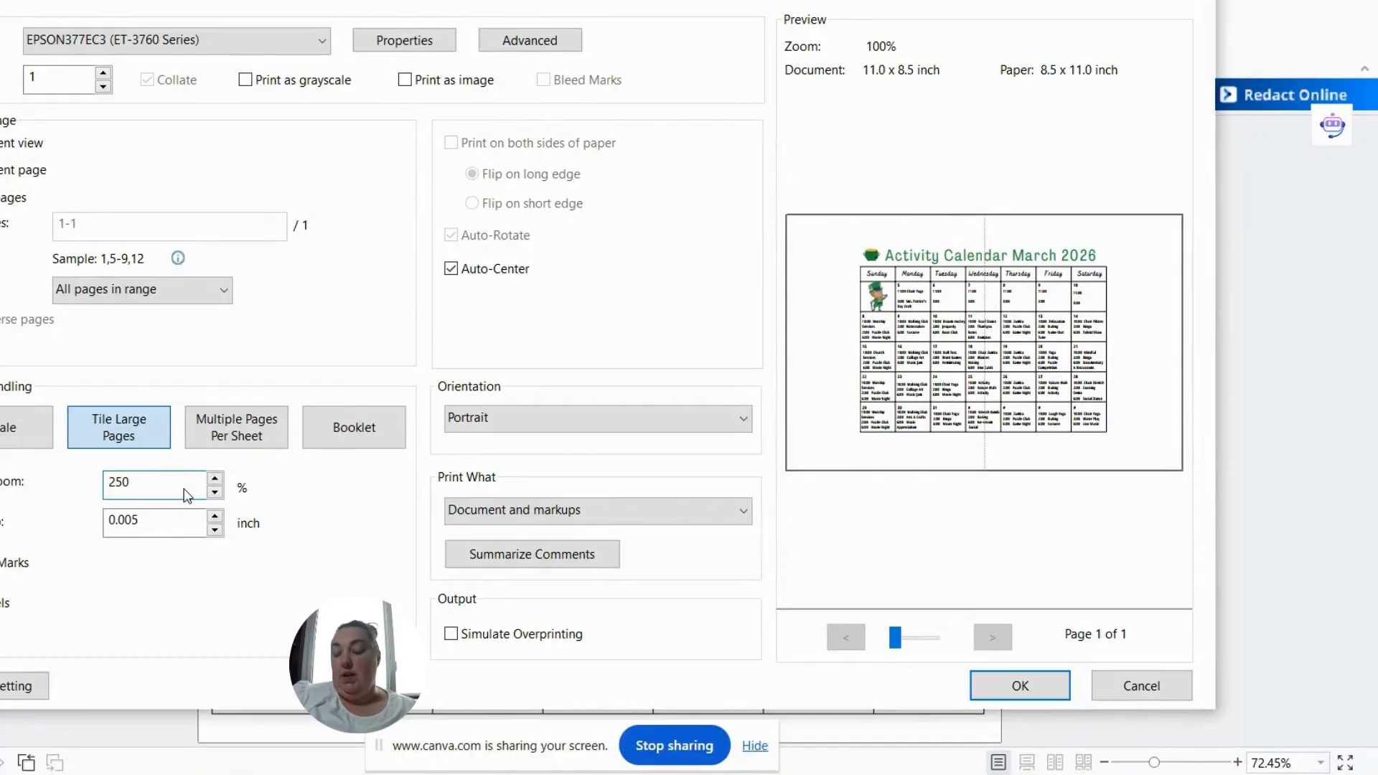
pyautogui.press('Tab')
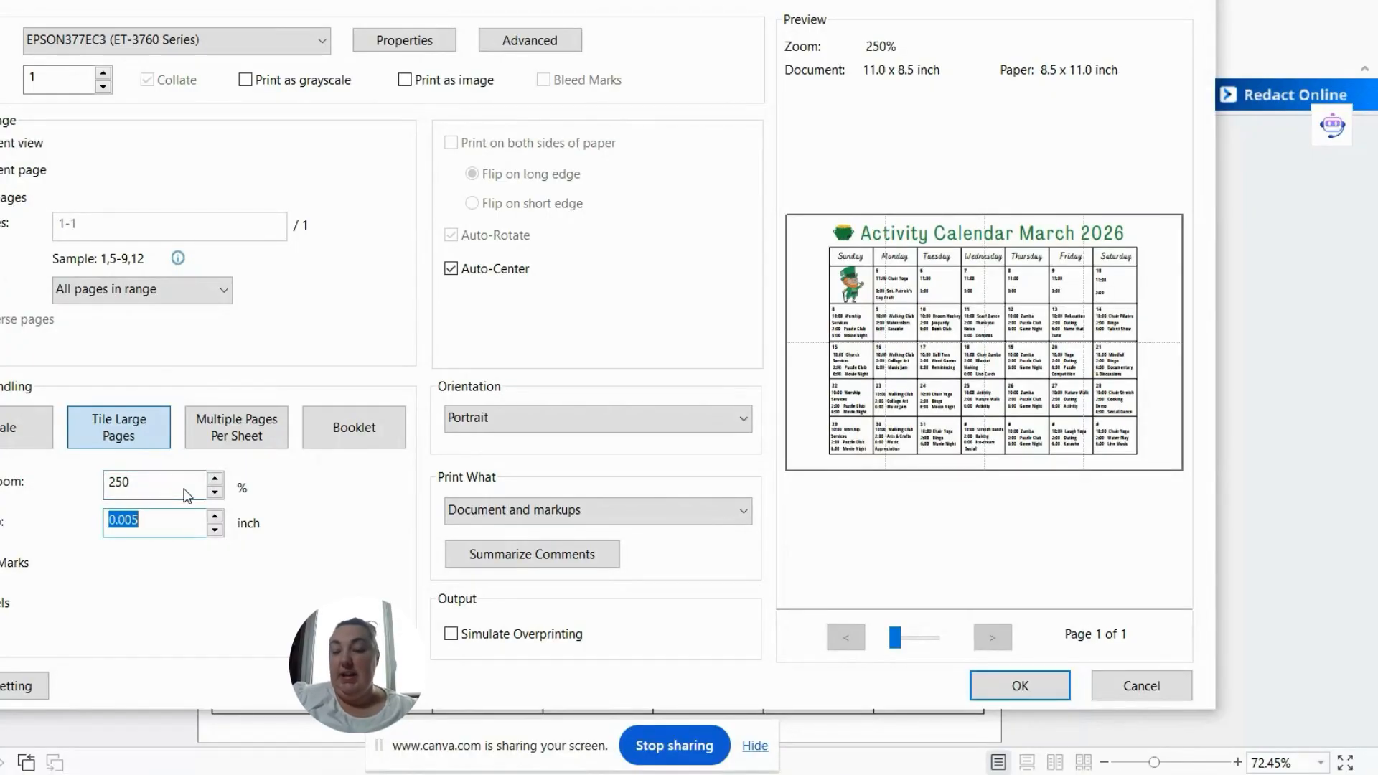